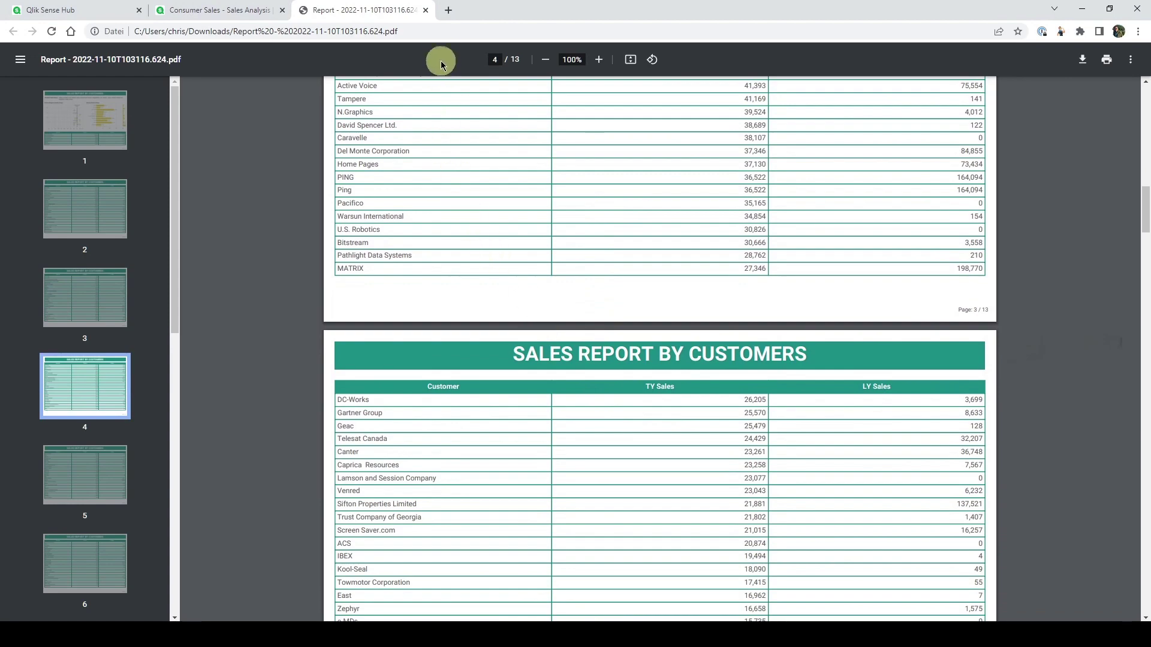
# Close the PDF report and, in QlikView, add the Top 10 Products table below the chart in the Sales by Category and Year report
pyautogui.click(424, 12)
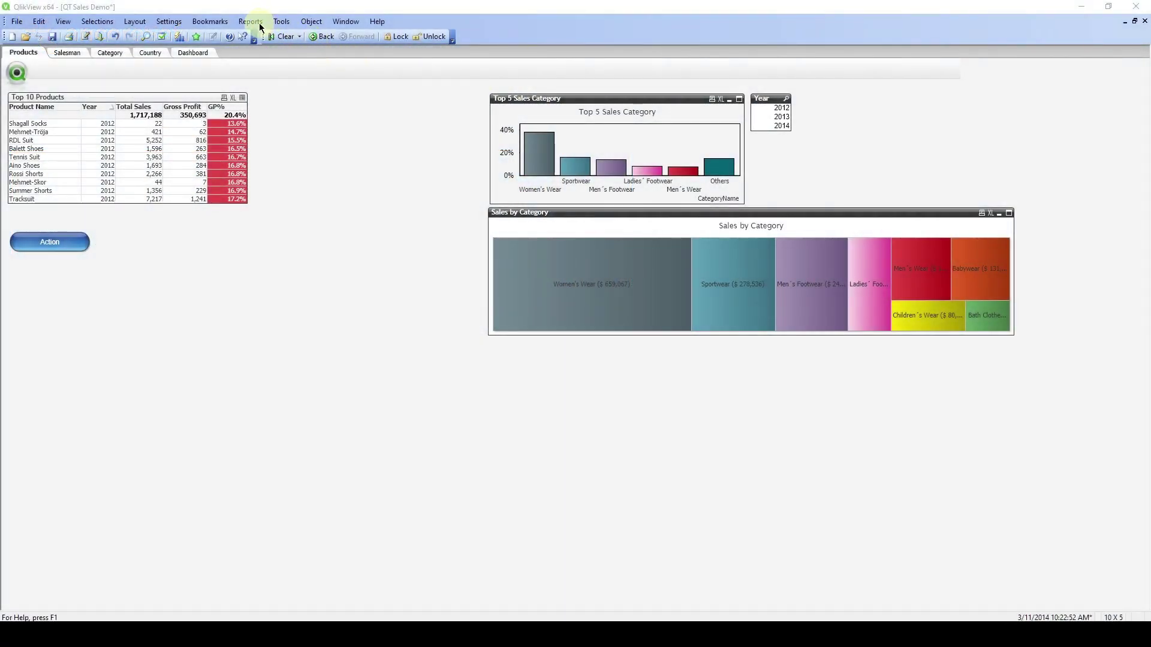
pyautogui.click(259, 25)
pyautogui.click(273, 102)
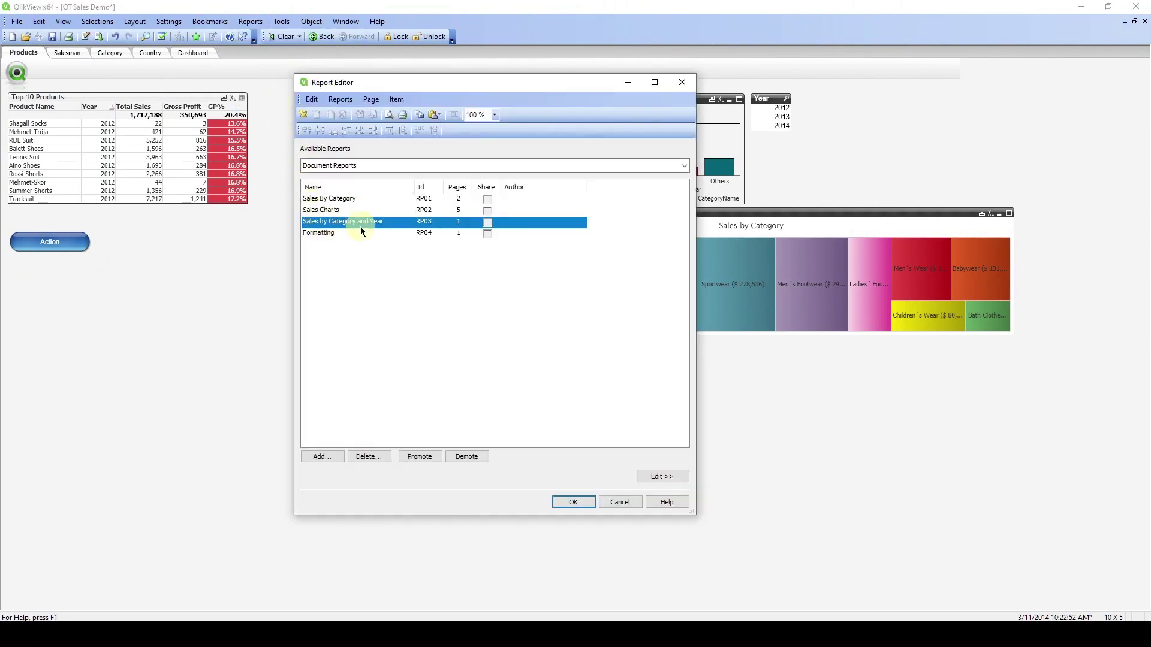
pyautogui.doubleClick(382, 223)
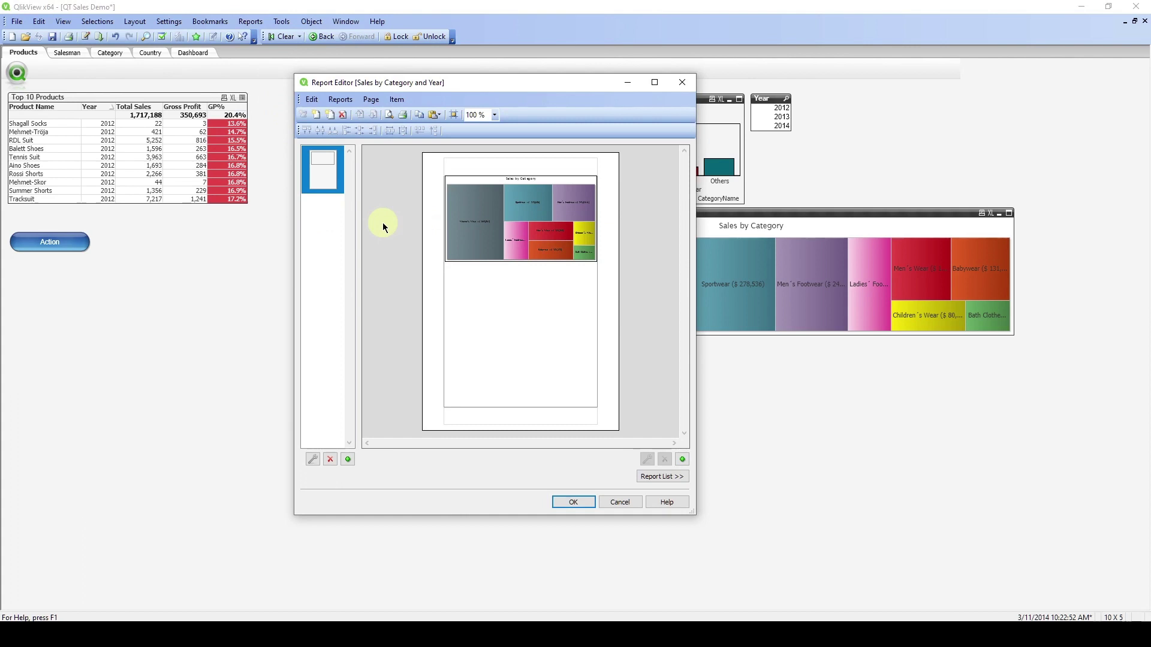
pyautogui.moveTo(114, 137); pyautogui.dragTo(485, 263)
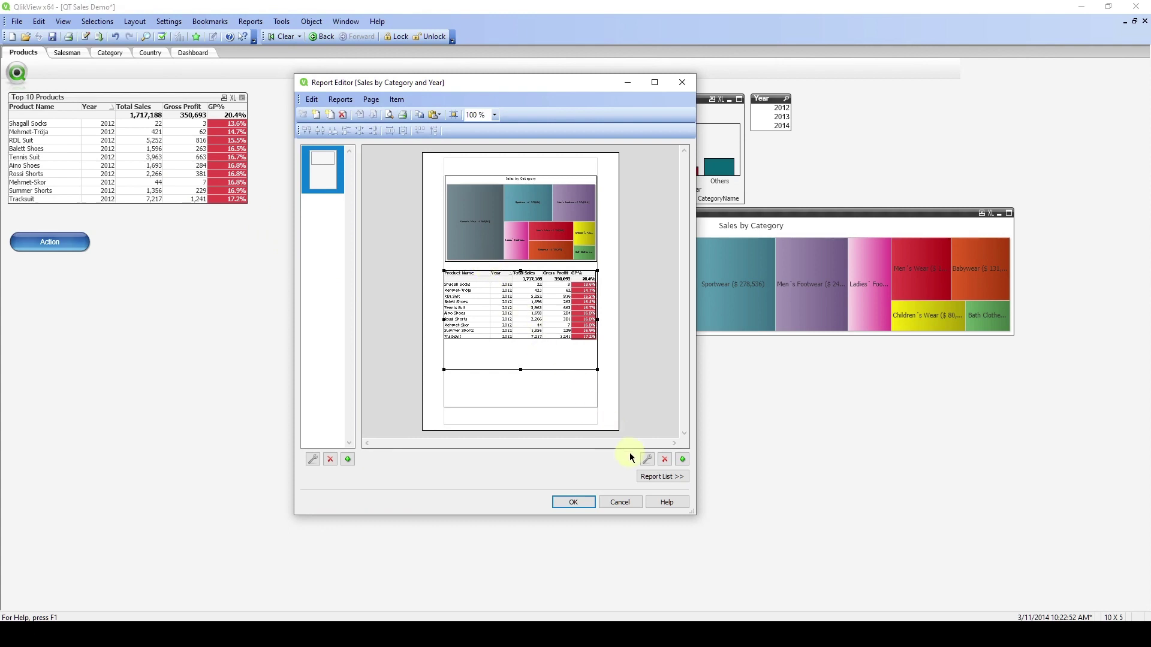
# Return to the list of available reports and show a print preview of Sales by Category and Year
pyautogui.click(647, 472)
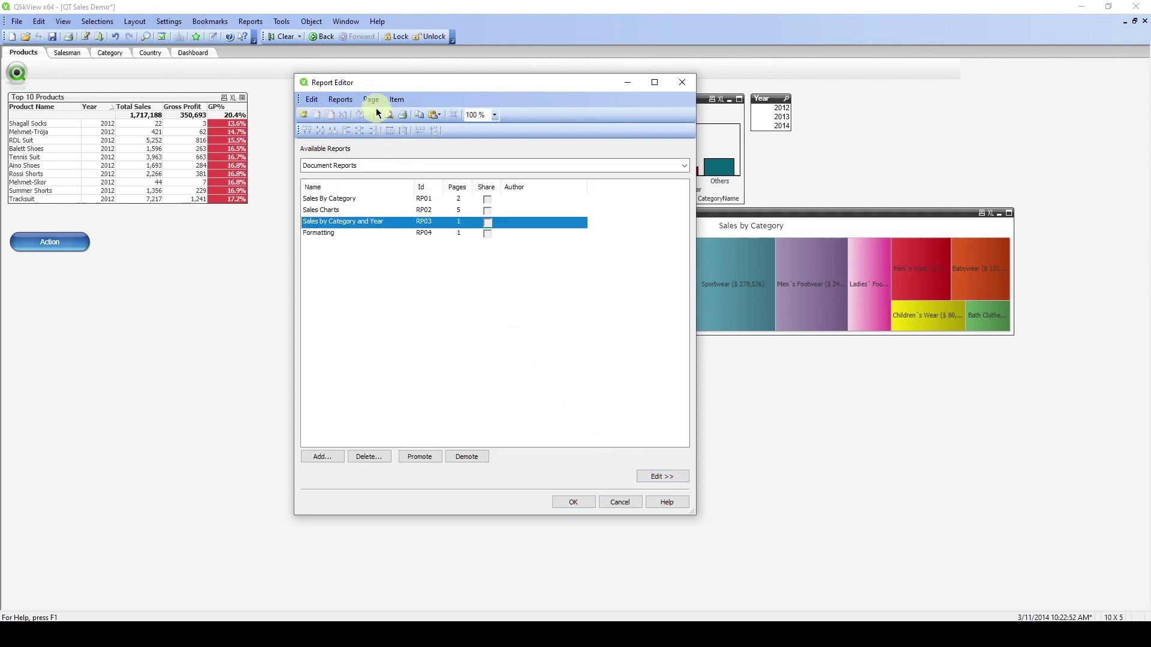
pyautogui.click(351, 106)
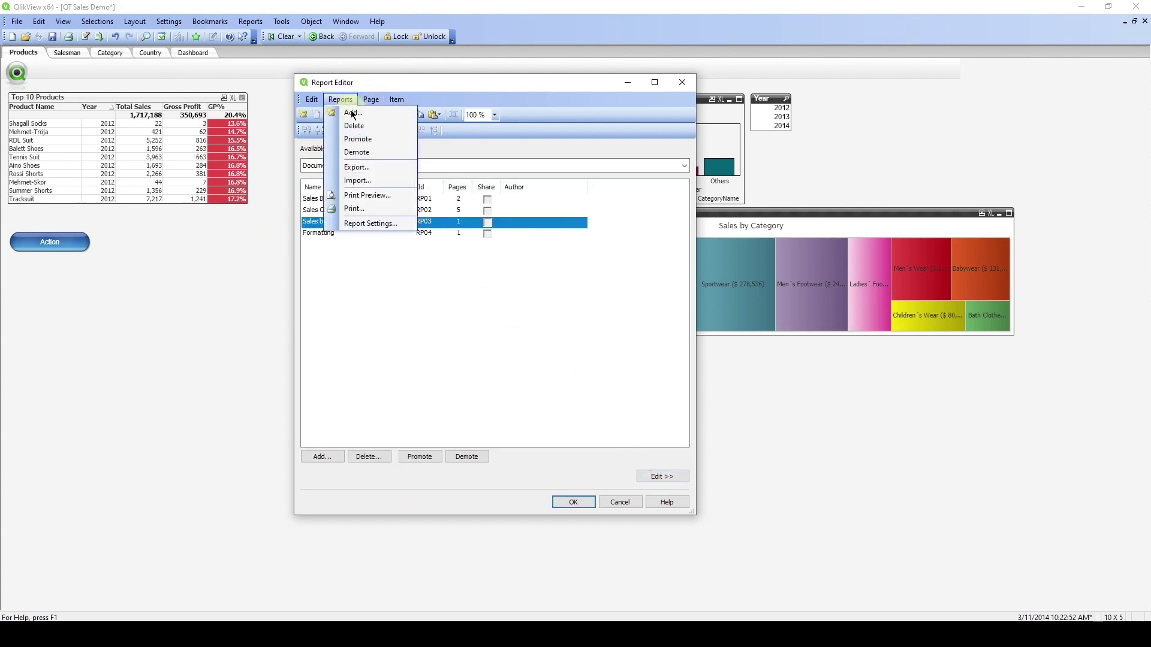
pyautogui.click(361, 196)
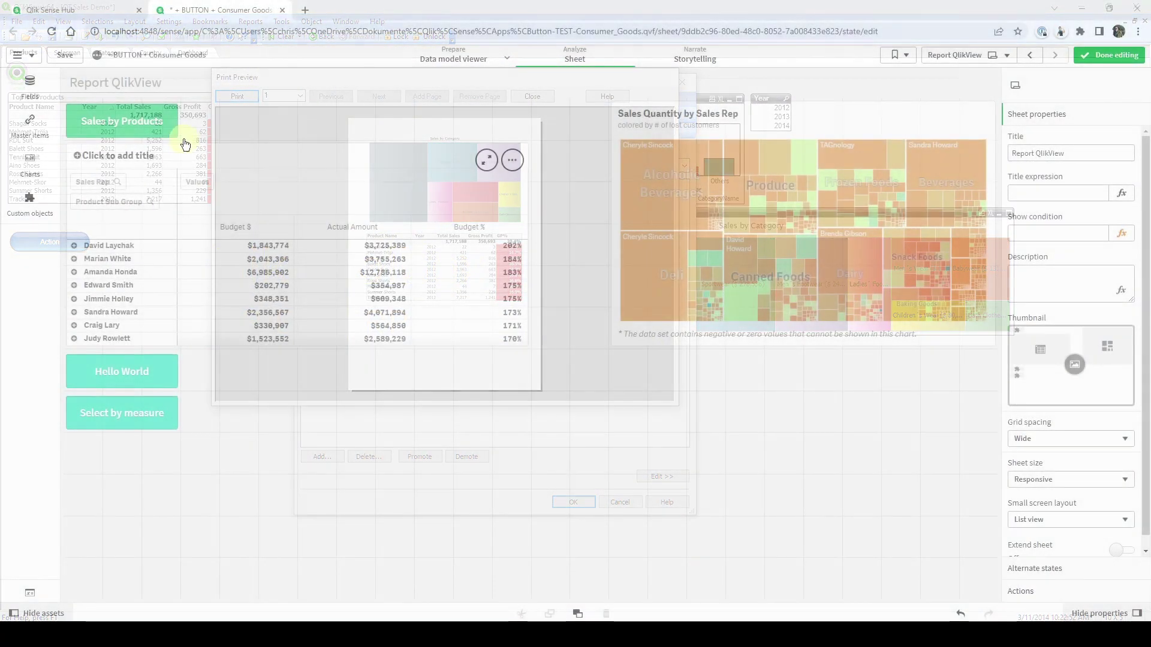
# In Qlik Sense, open the pinned PDF draft of the Sales by Products button and add the Sales Quantity by Sales Rep treemap as a new element
pyautogui.click(157, 129)
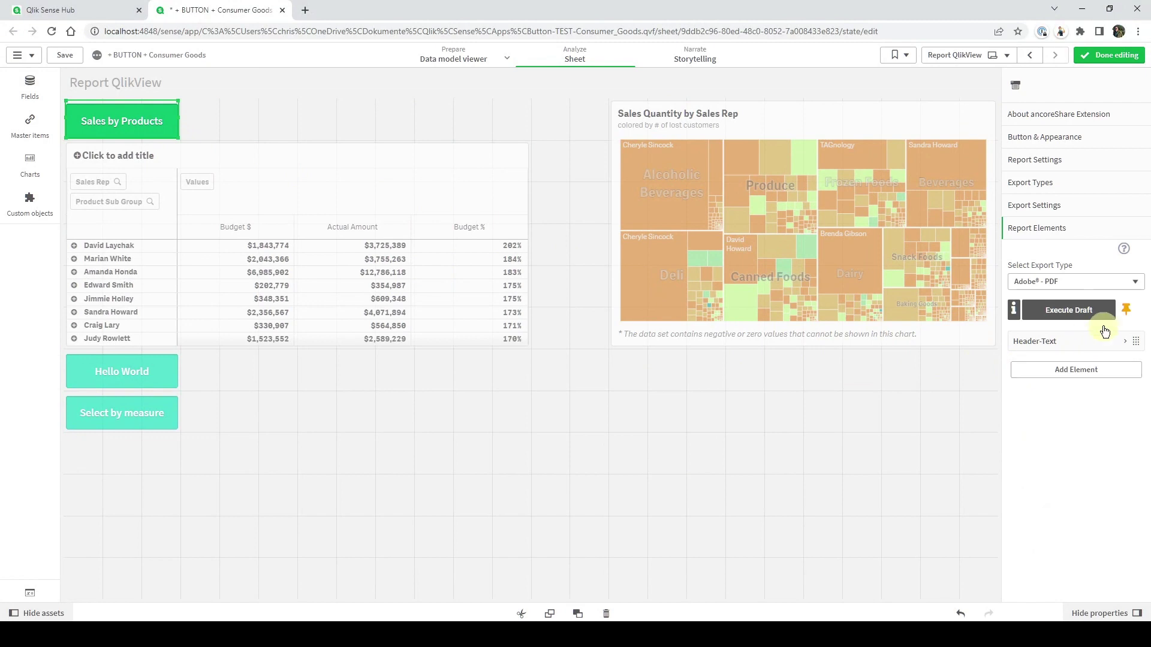
pyautogui.click(1125, 312)
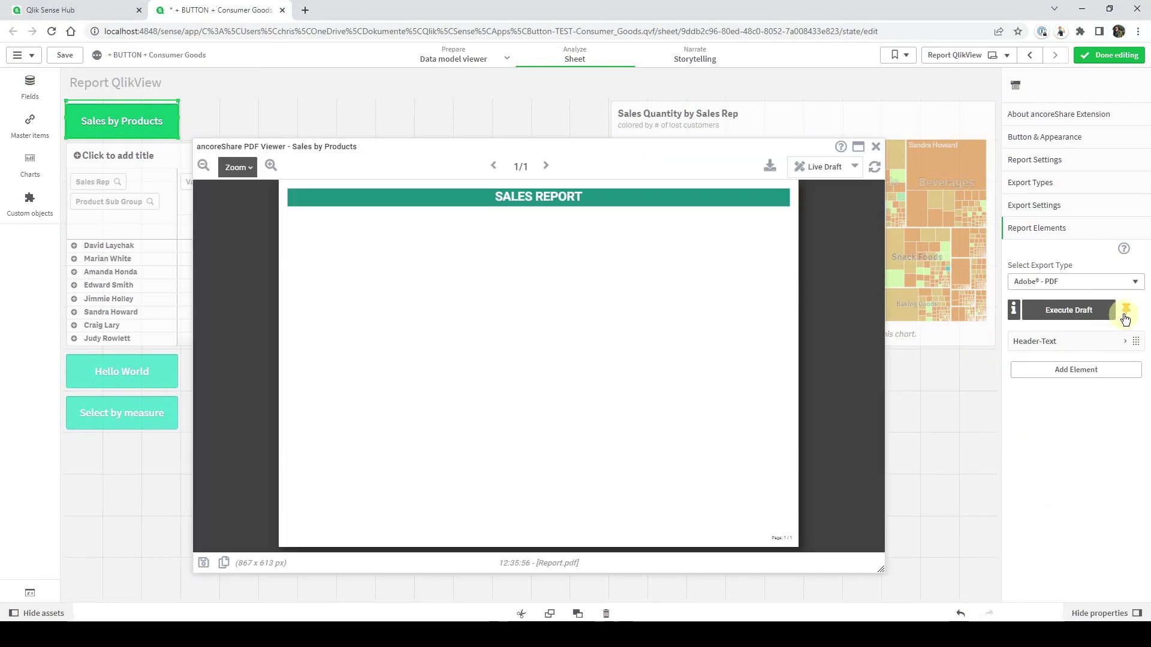
pyautogui.click(1095, 379)
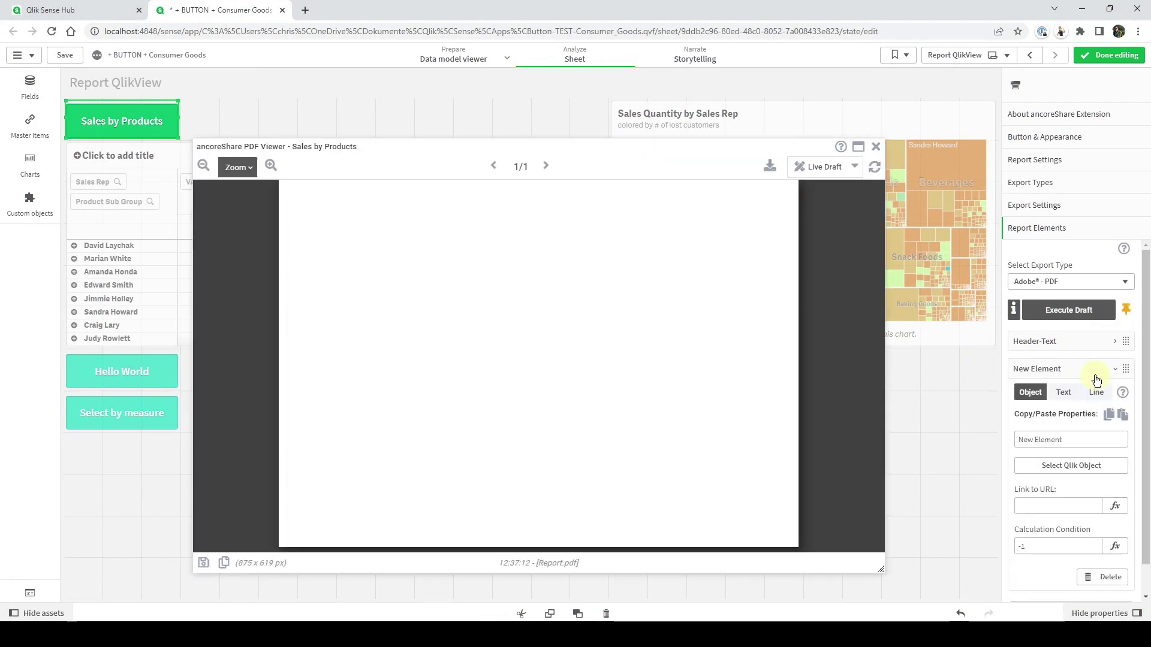
pyautogui.click(1078, 467)
pyautogui.click(785, 246)
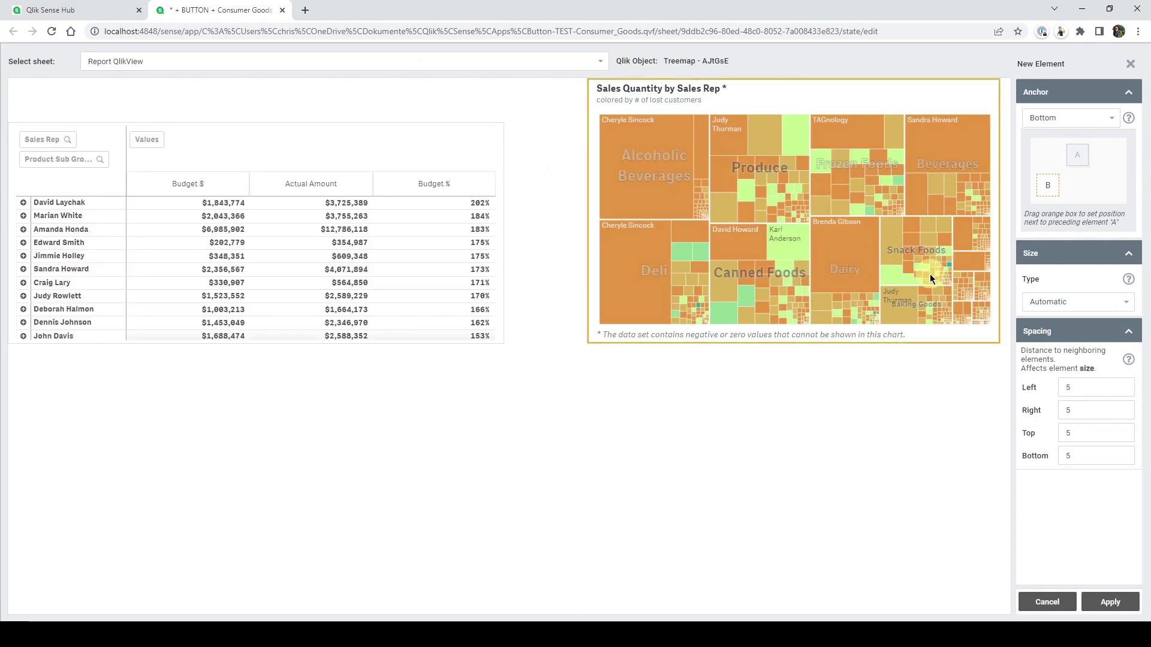
# Size the treemap element as percent of page size with width 100 and height 50, and apply it
pyautogui.click(1057, 301)
pyautogui.click(1055, 345)
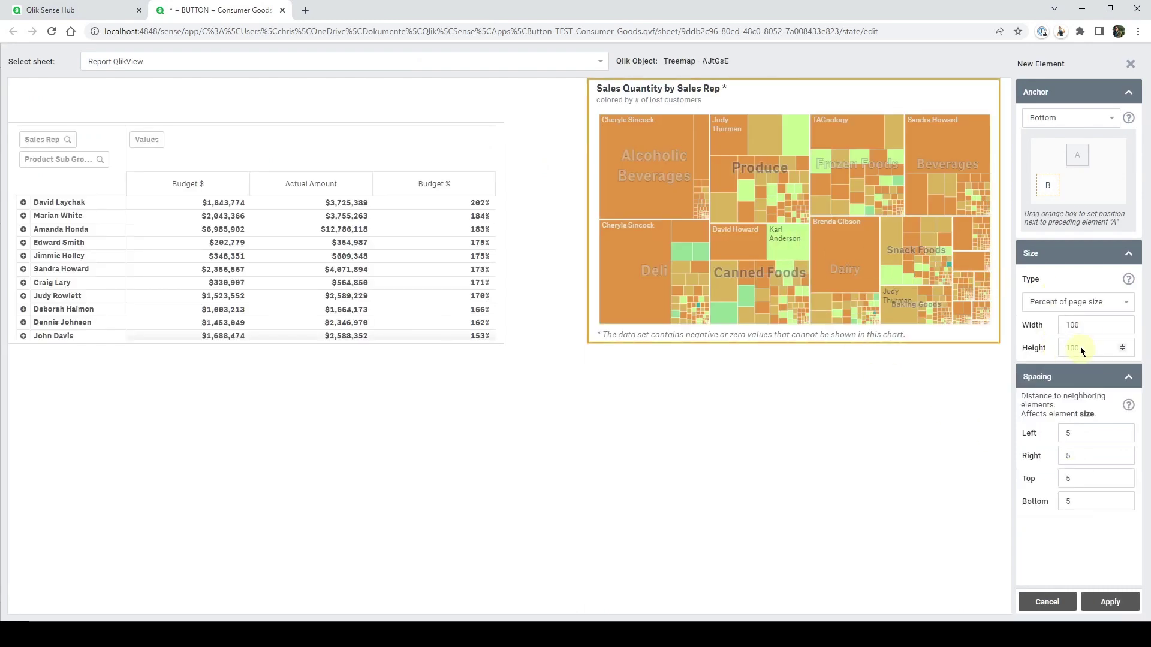
pyautogui.click(1084, 324)
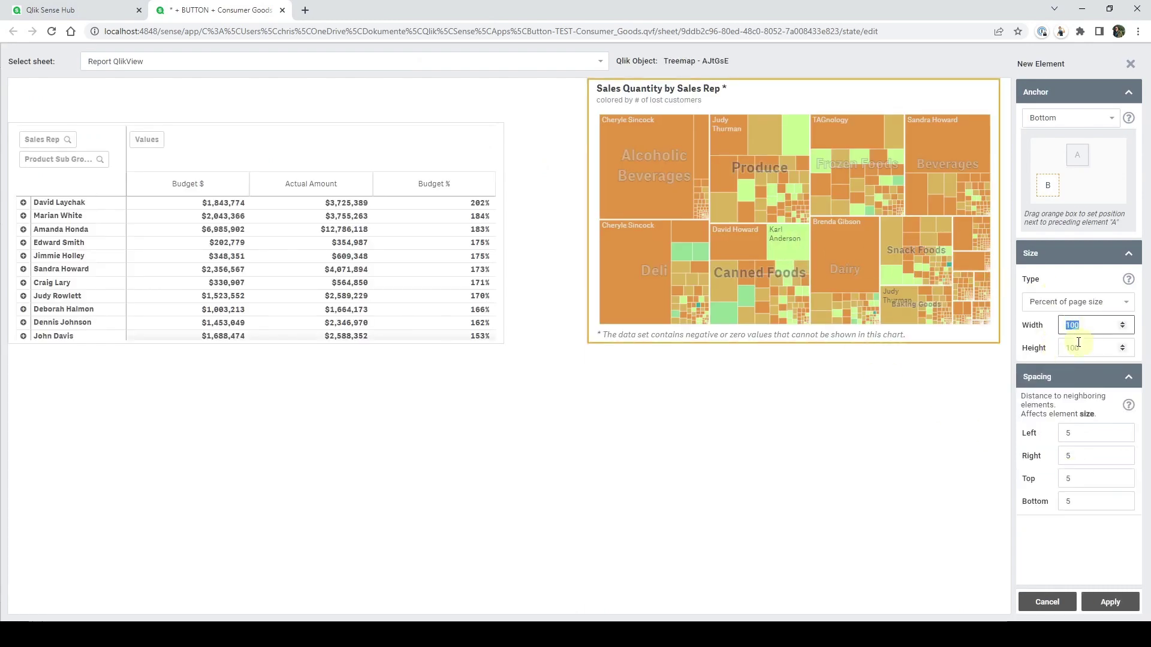
pyautogui.click(1073, 347)
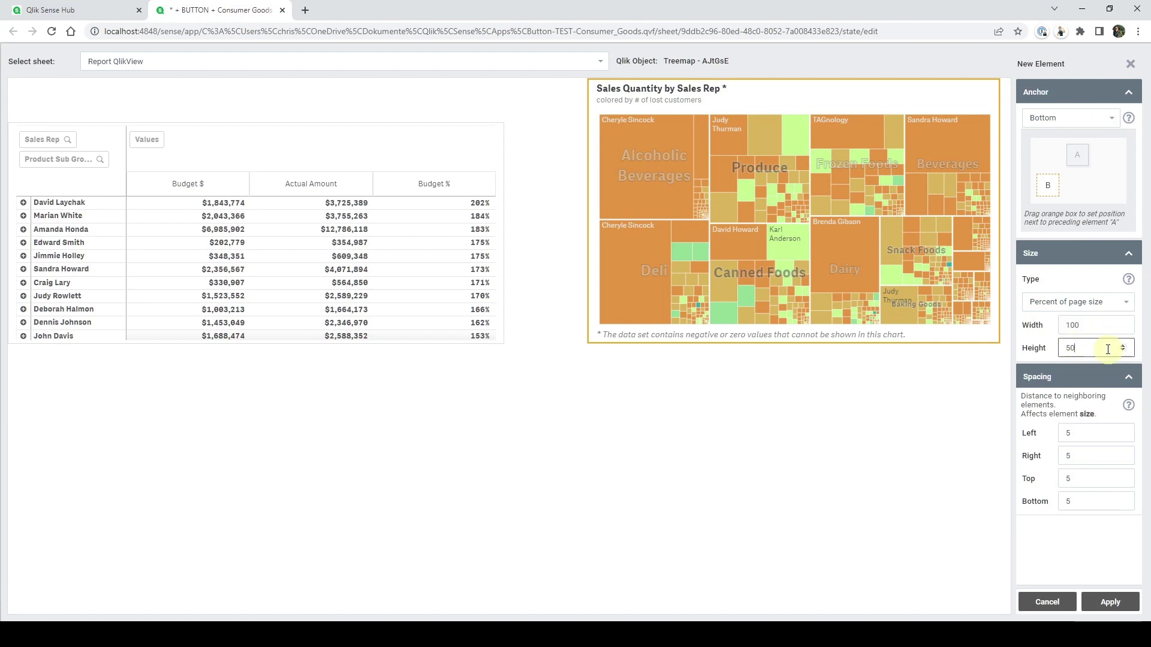
pyautogui.click(1109, 601)
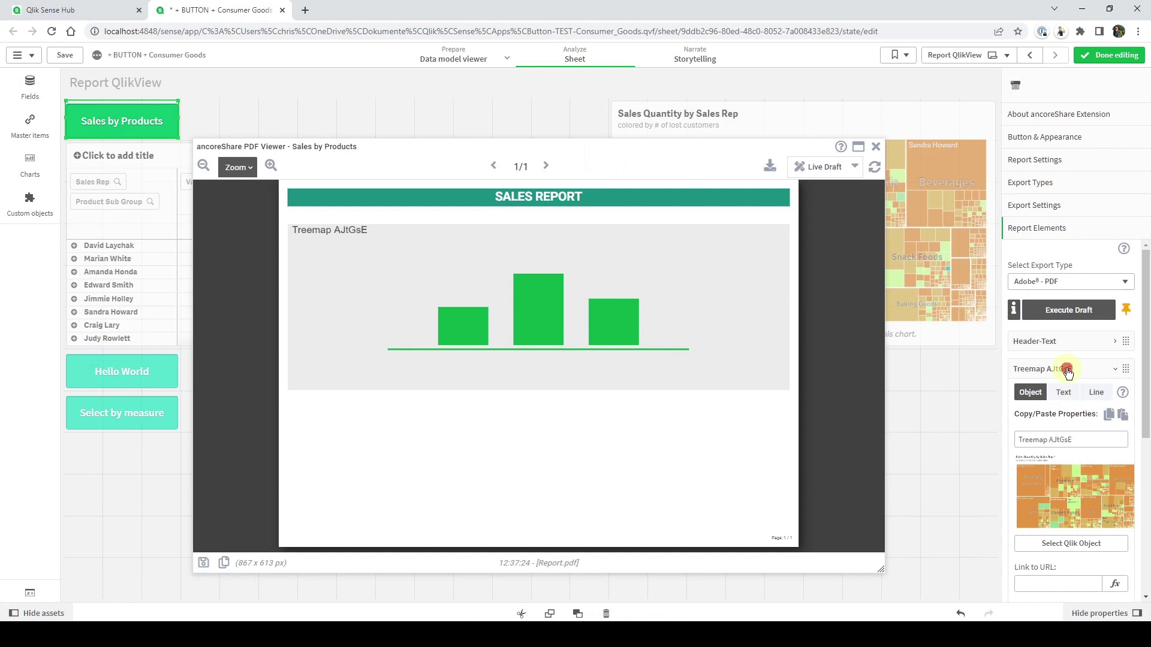
# Add the sales rep pivot table as another report element anchored at the bottom and sized as percent of page size
pyautogui.click(1068, 370)
pyautogui.click(1069, 393)
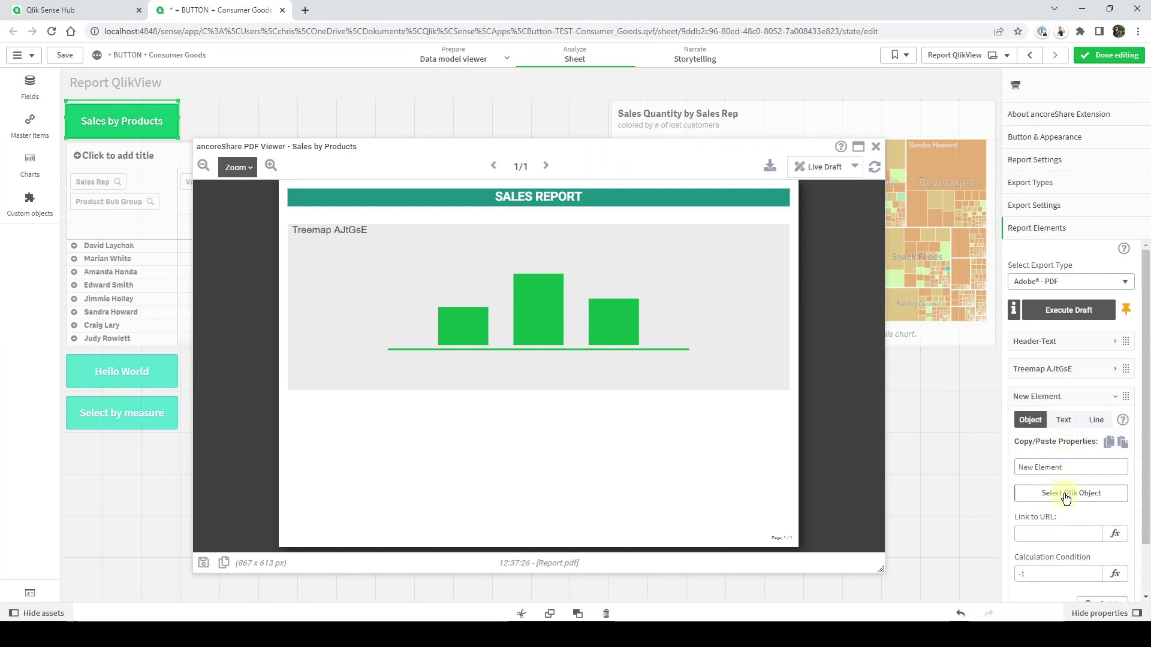
pyautogui.click(1065, 498)
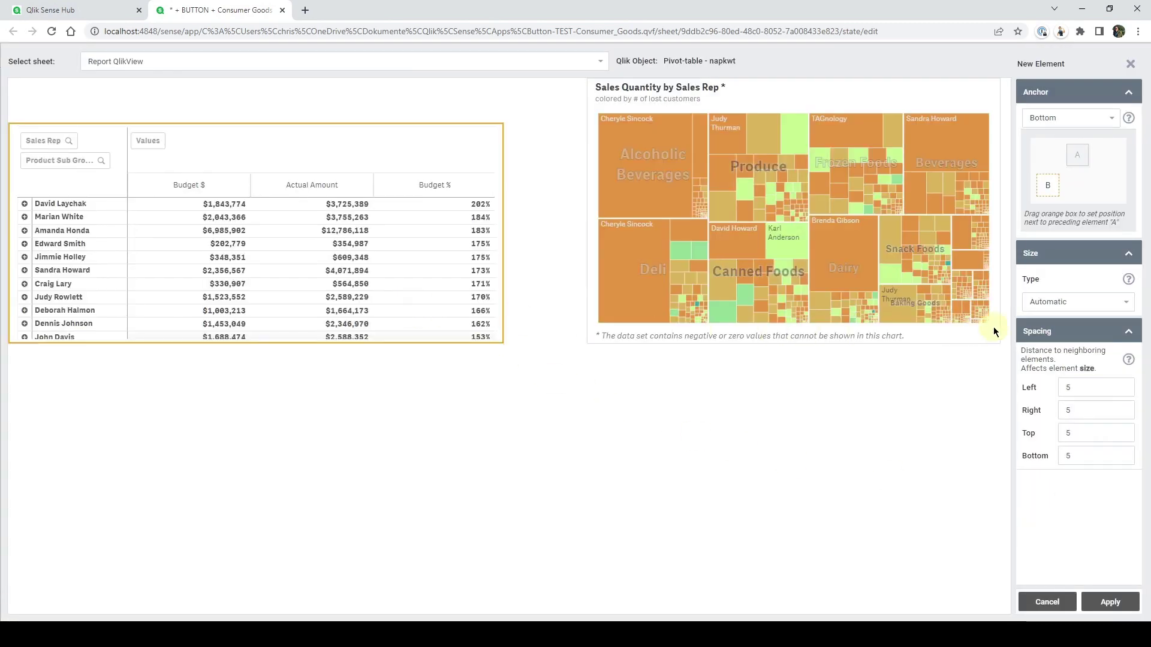
pyautogui.click(1101, 308)
pyautogui.click(1076, 340)
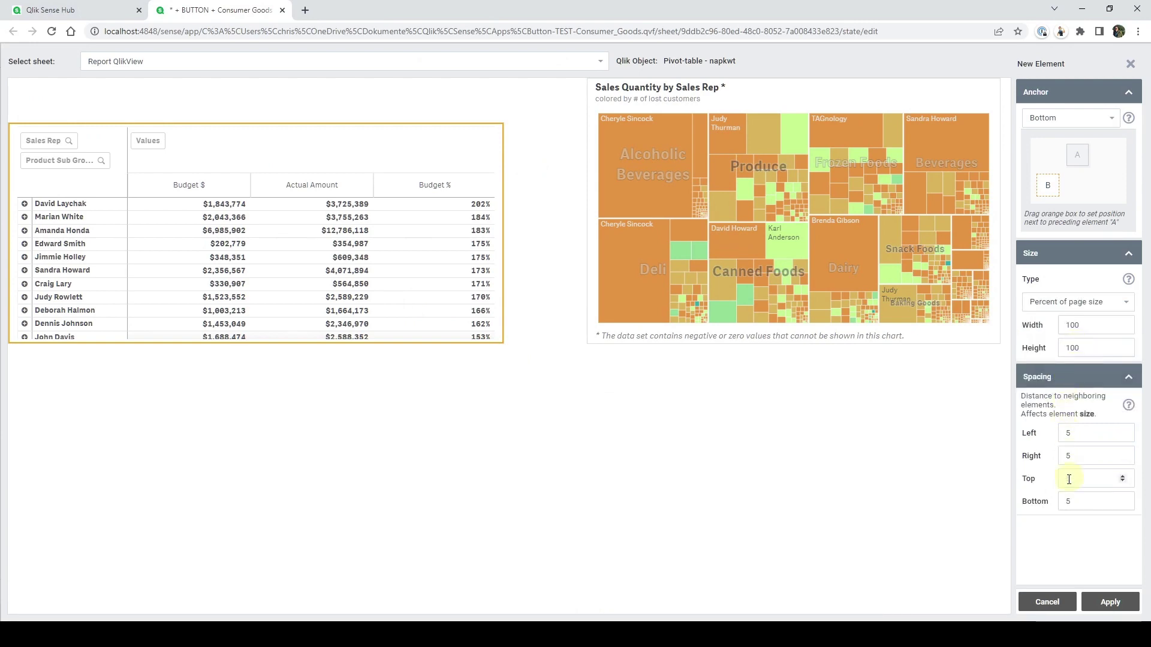
pyautogui.click(1107, 602)
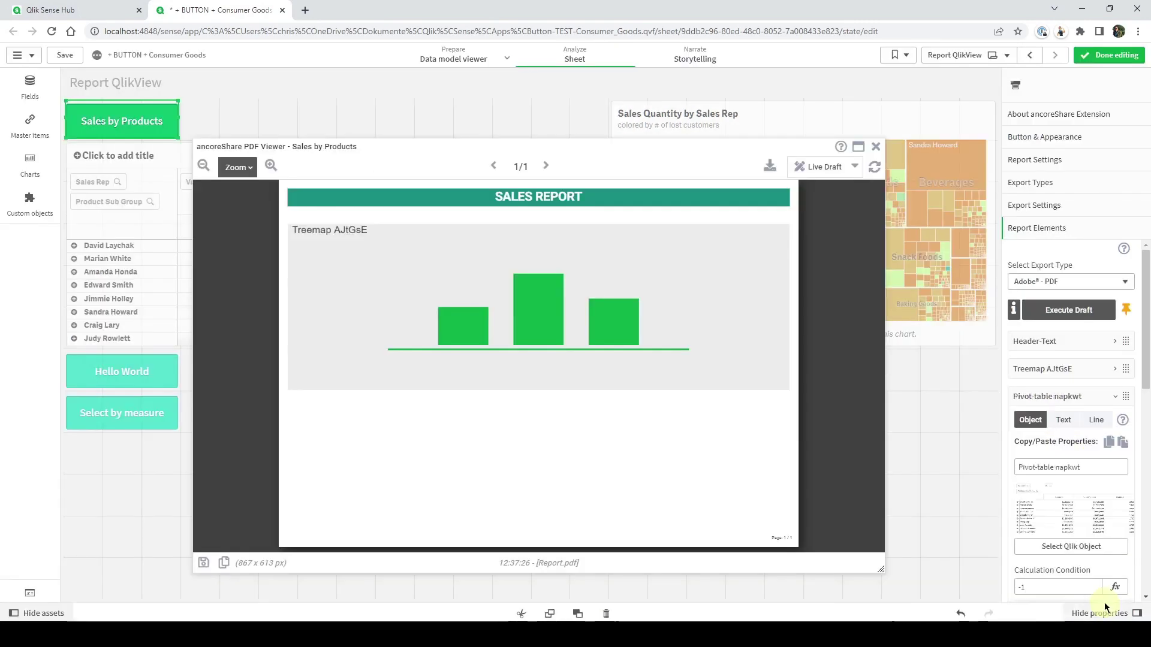
# Set the pivot table element's font size to 15 pt
pyautogui.scroll(-5, 1099, 581)
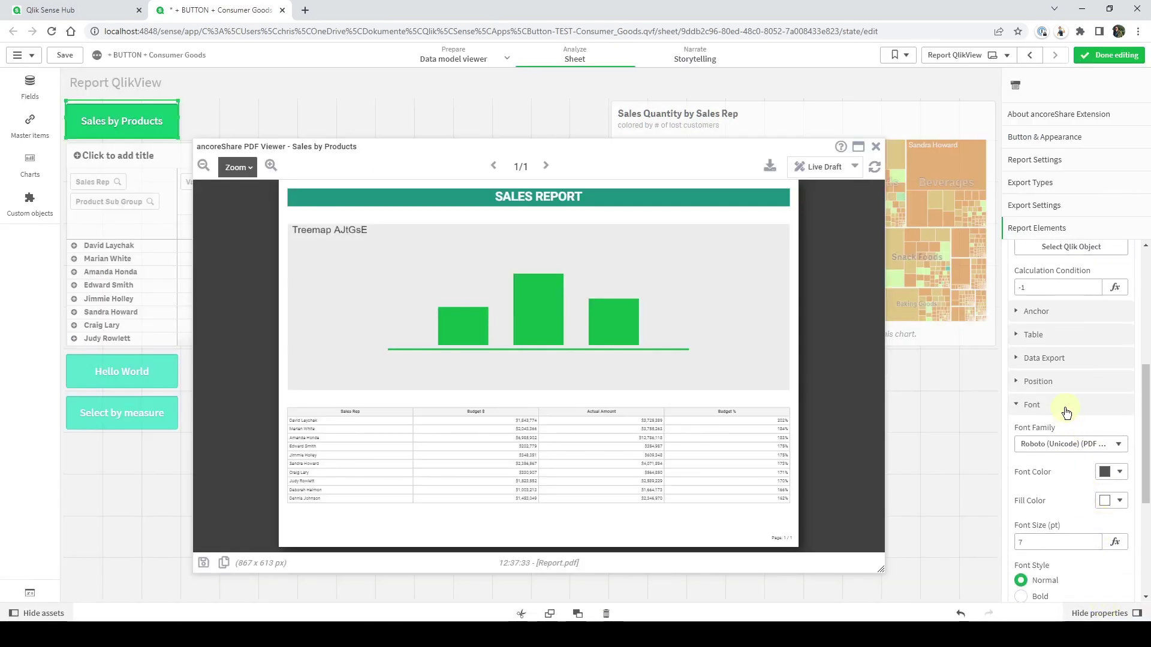
pyautogui.moveTo(1038, 544); pyautogui.dragTo(1097, 544)
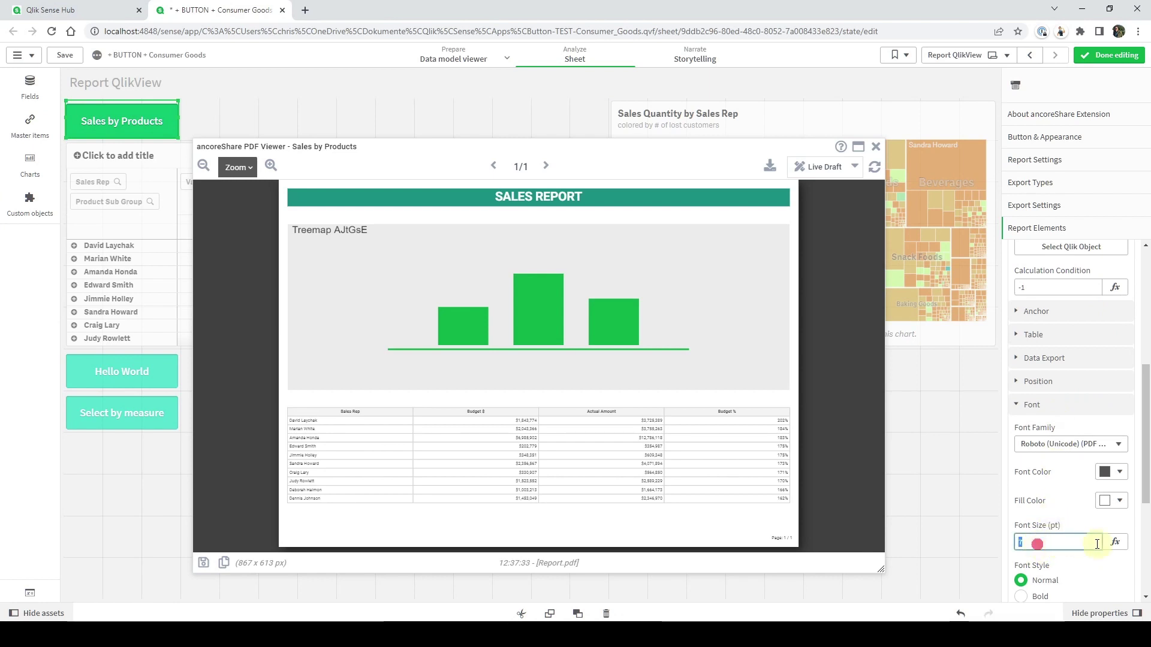
pyautogui.click(1130, 503)
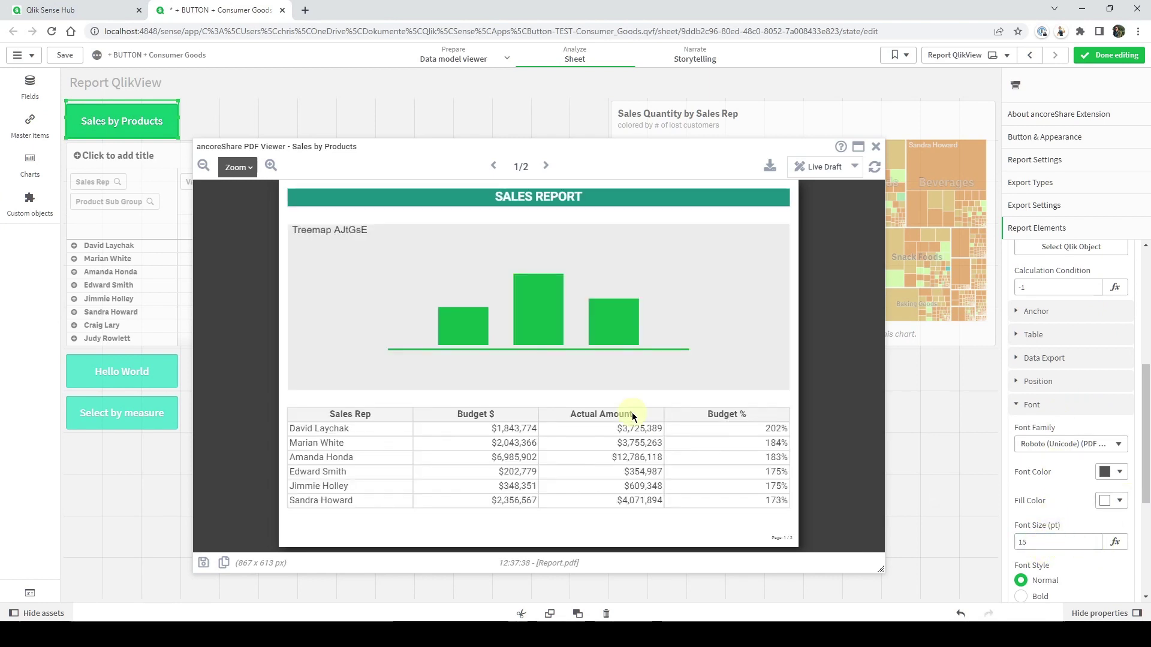
# Switch the PDF viewer from Live Draft to Preview and view the report's second page
pyautogui.click(854, 167)
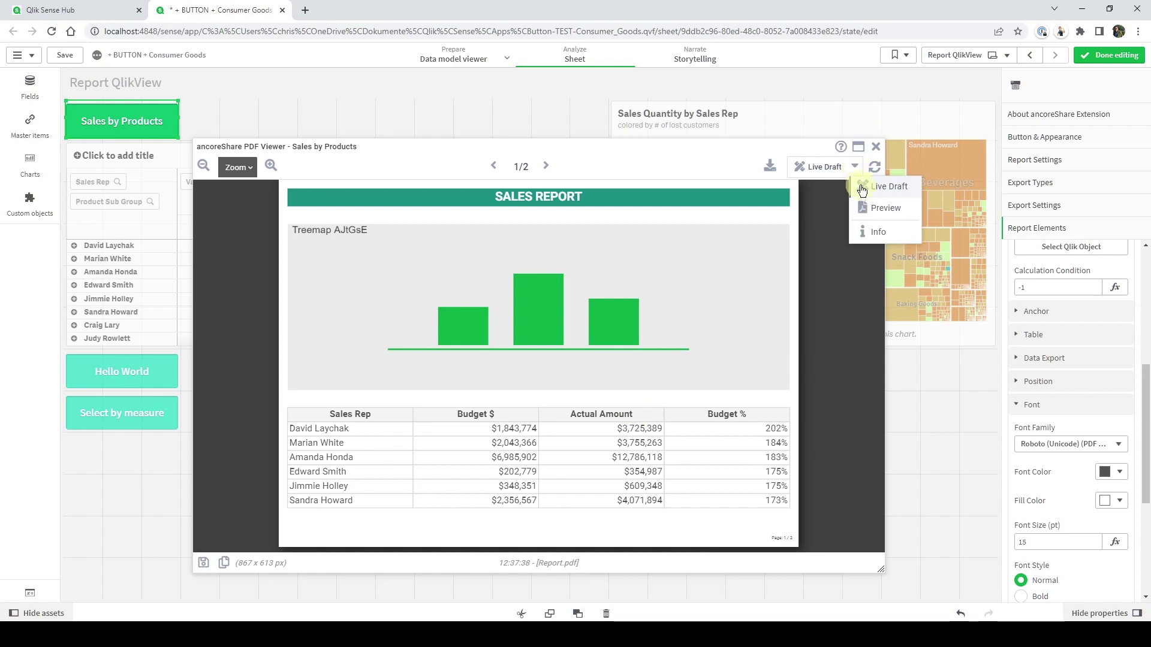
pyautogui.click(864, 207)
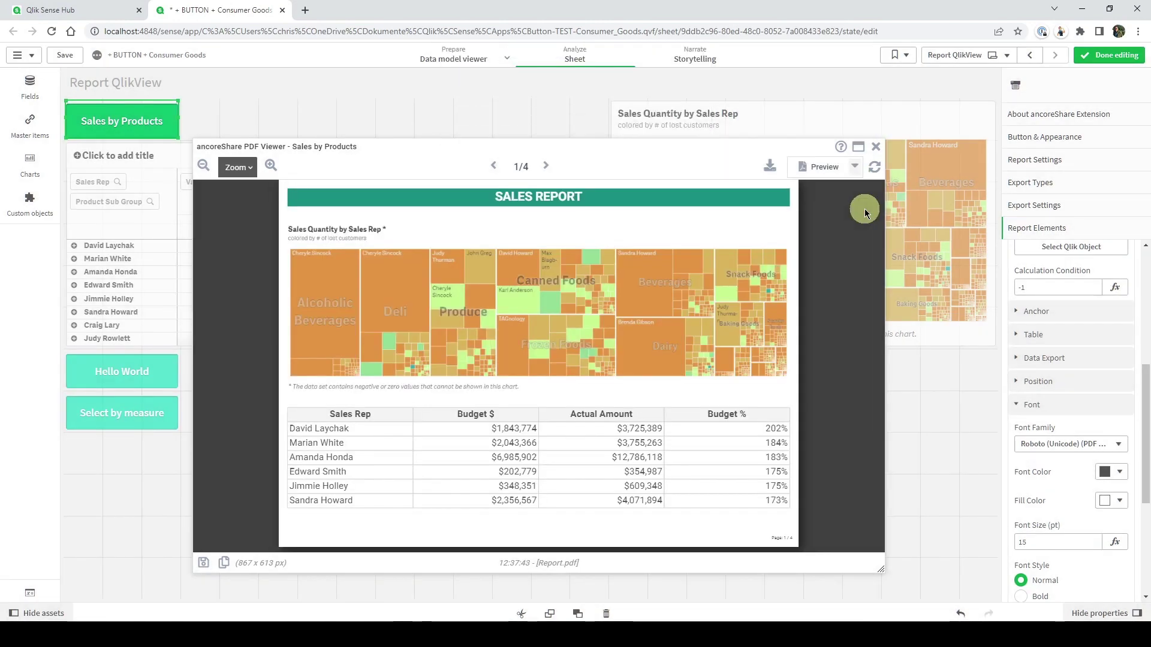
pyautogui.click(546, 166)
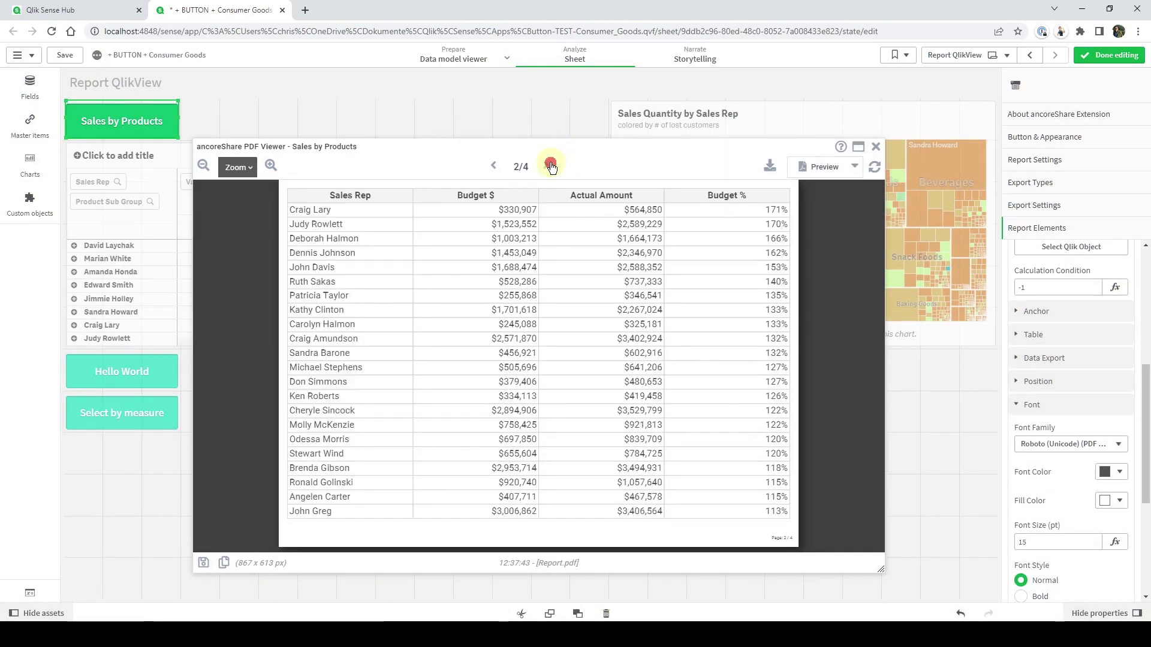
# Download the report as a PDF, open the downloaded file and look through its pages
pyautogui.click(767, 169)
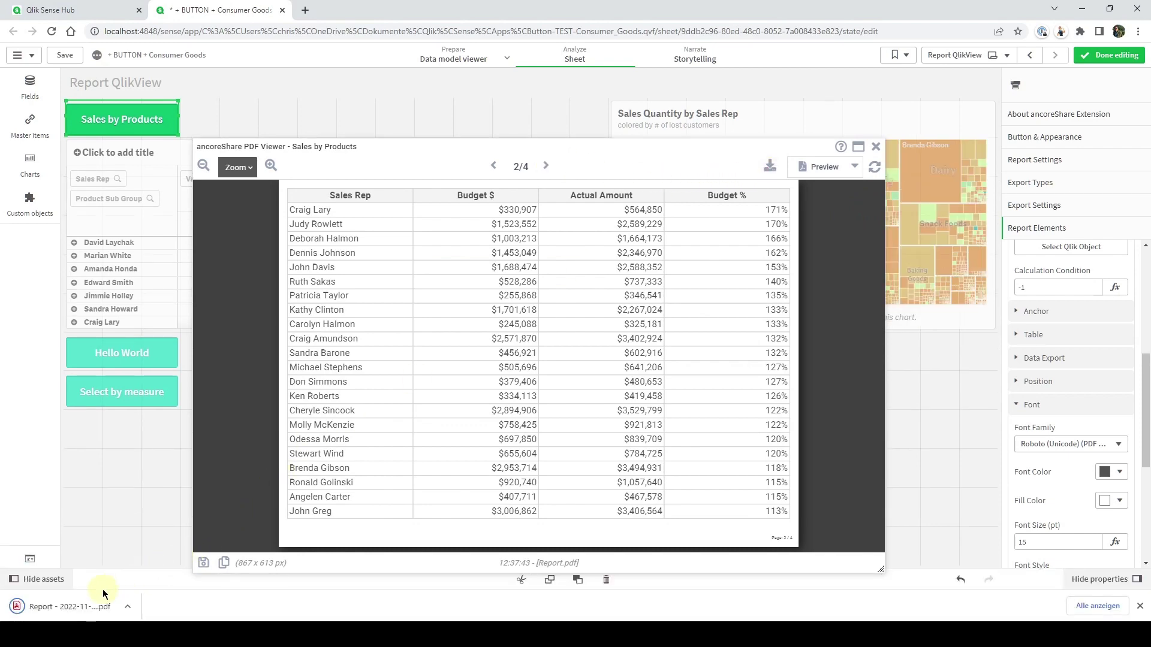
pyautogui.click(76, 602)
pyautogui.scroll(-4, 601, 333)
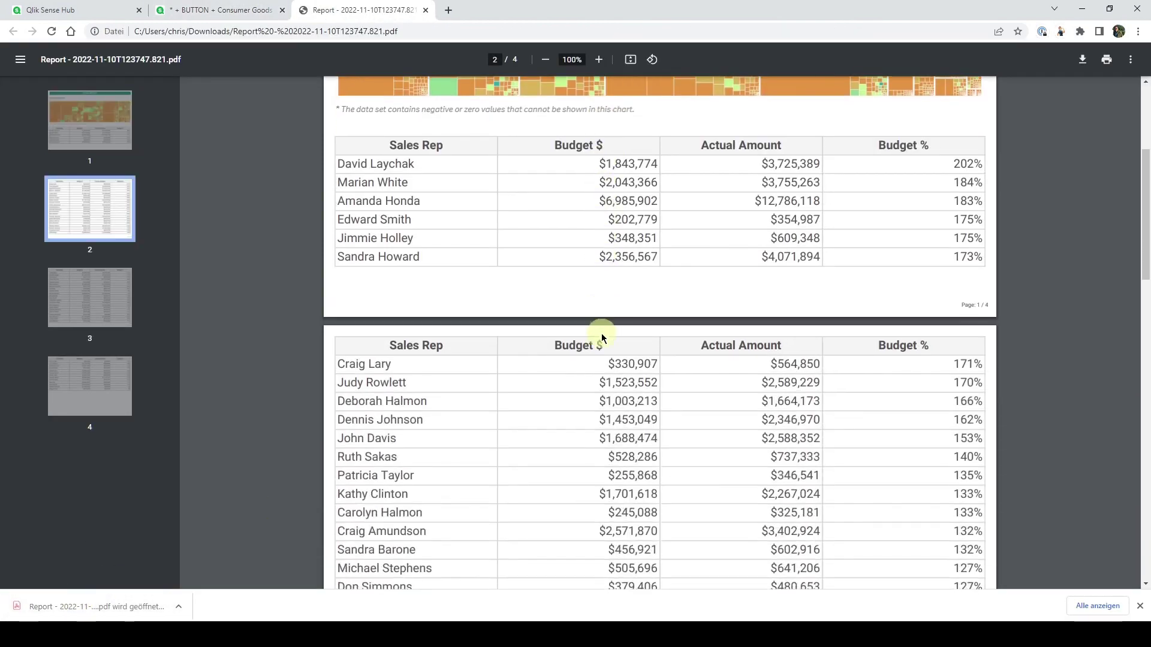
pyautogui.scroll(-9, 602, 333)
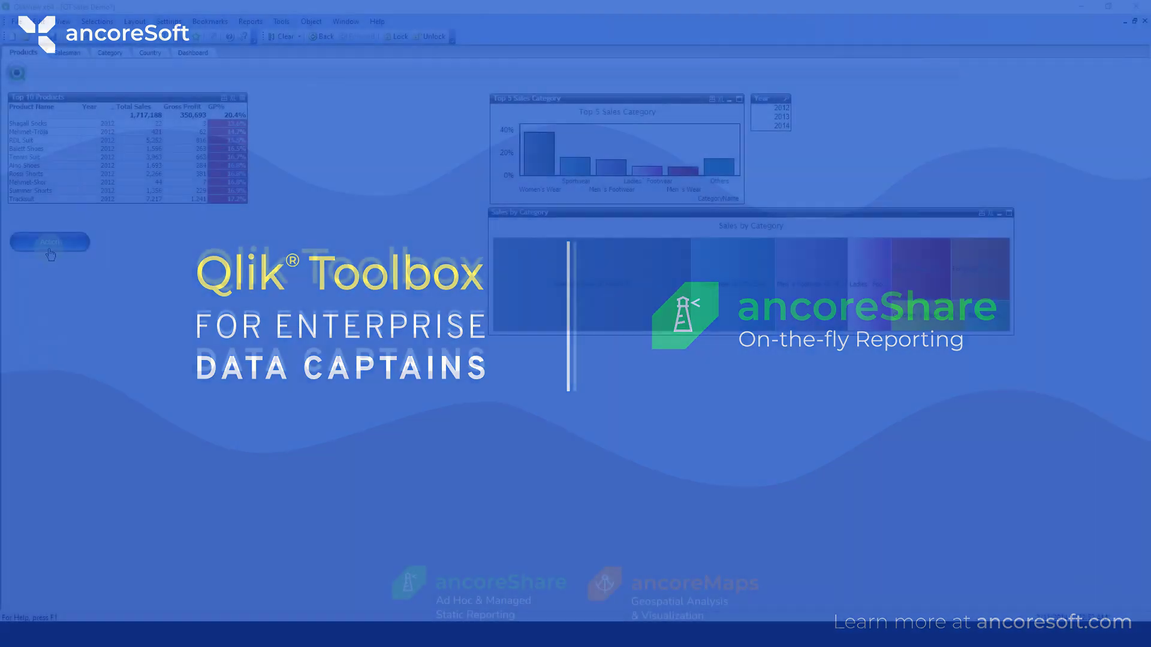
# In QlikView, open the module of the test macro used by the Action button and highlight its msgbox line
pyautogui.rightClick(48, 242)
pyautogui.click(69, 250)
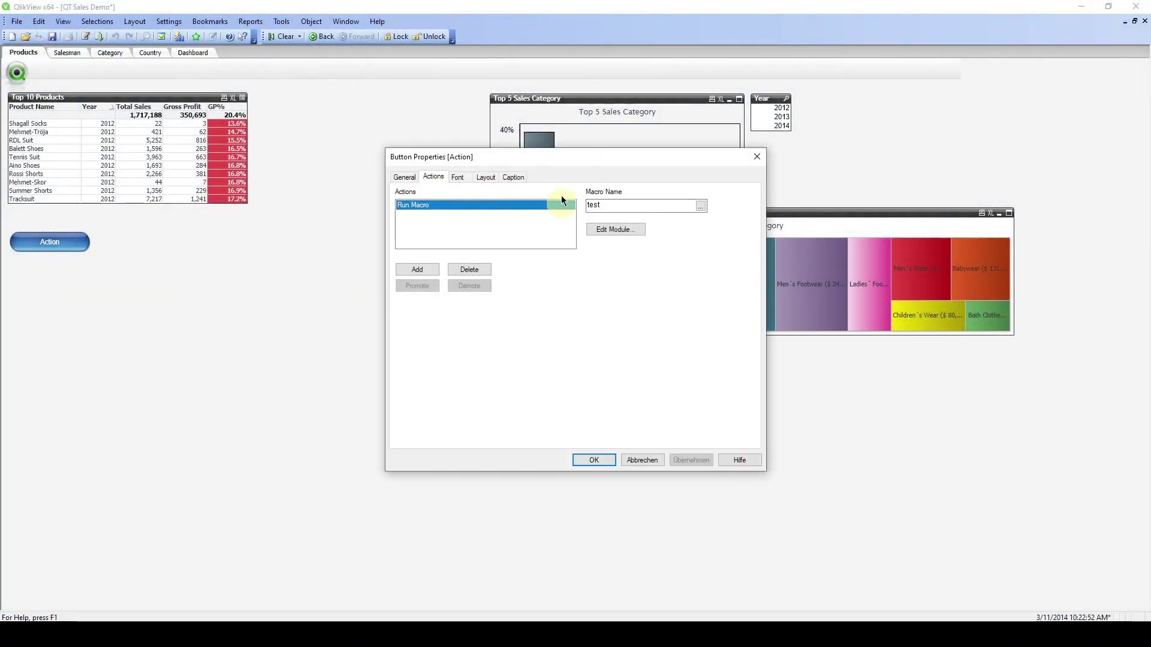
pyautogui.click(623, 229)
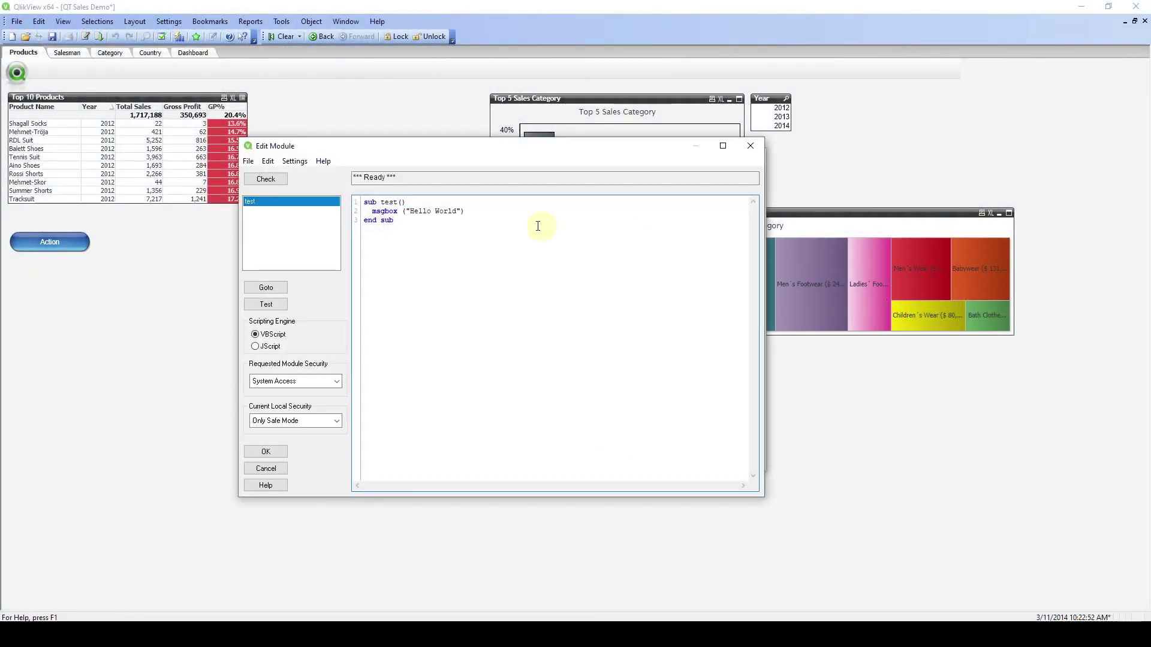
pyautogui.moveTo(480, 210); pyautogui.dragTo(372, 211)
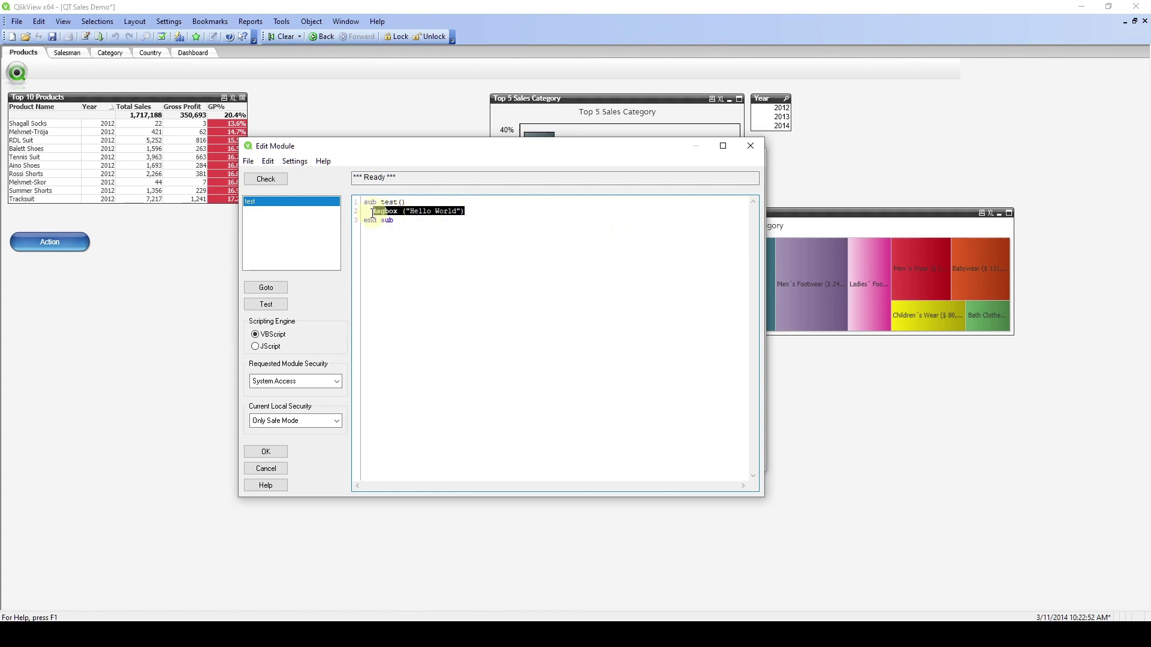
# Test the macro from the module editor, dismiss its message box and close the editor
pyautogui.click(266, 307)
pyautogui.click(566, 337)
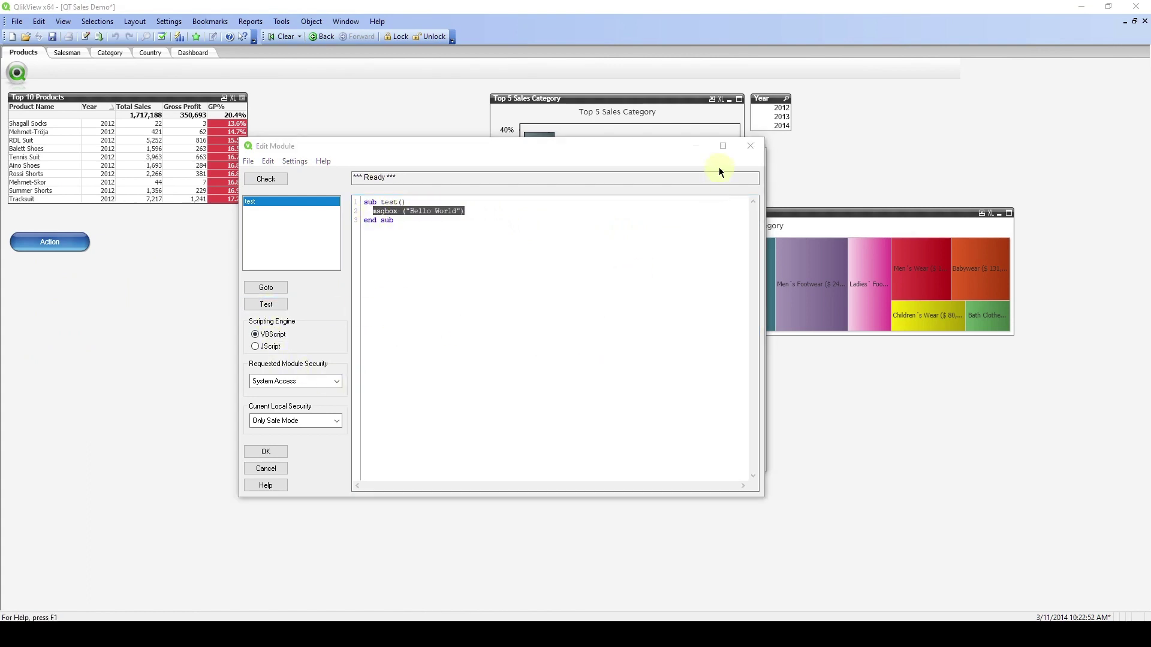
pyautogui.click(749, 145)
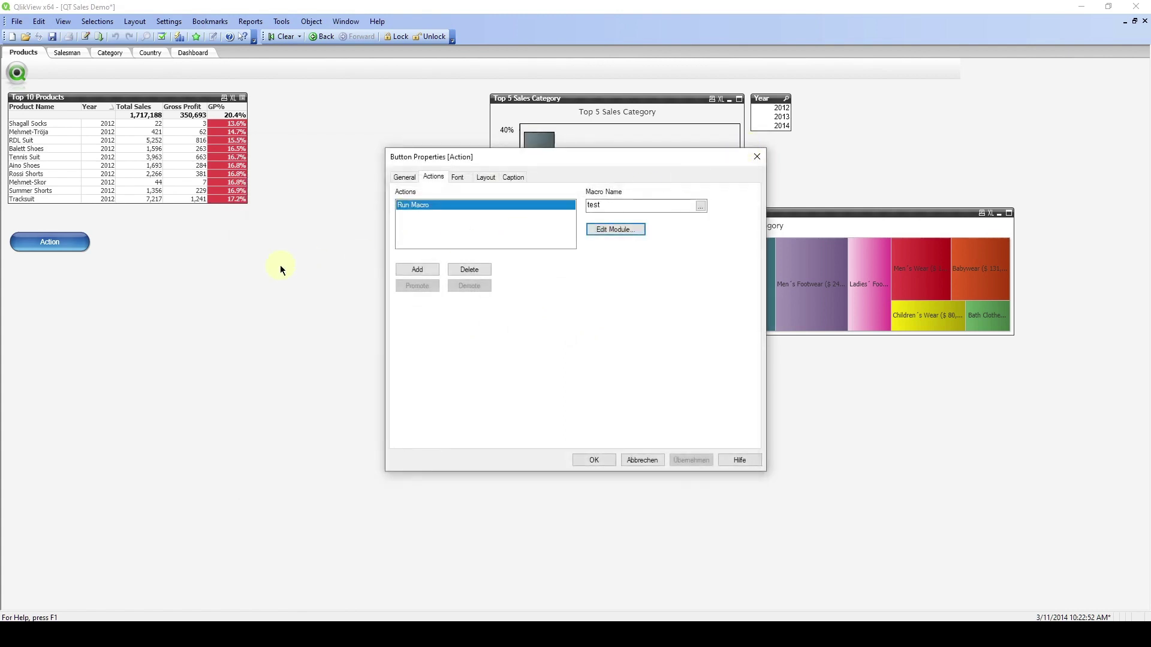
# Accept the button properties, run the macro with the Action button on the sheet and dismiss its message box
pyautogui.click(592, 461)
pyautogui.click(64, 250)
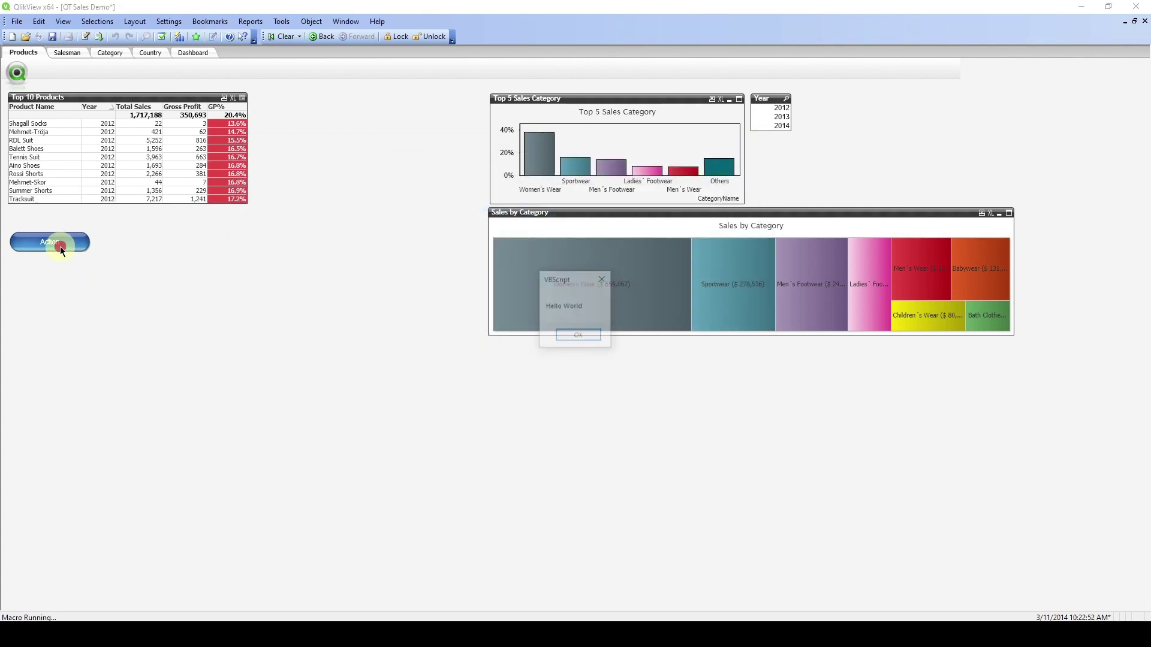
pyautogui.click(570, 334)
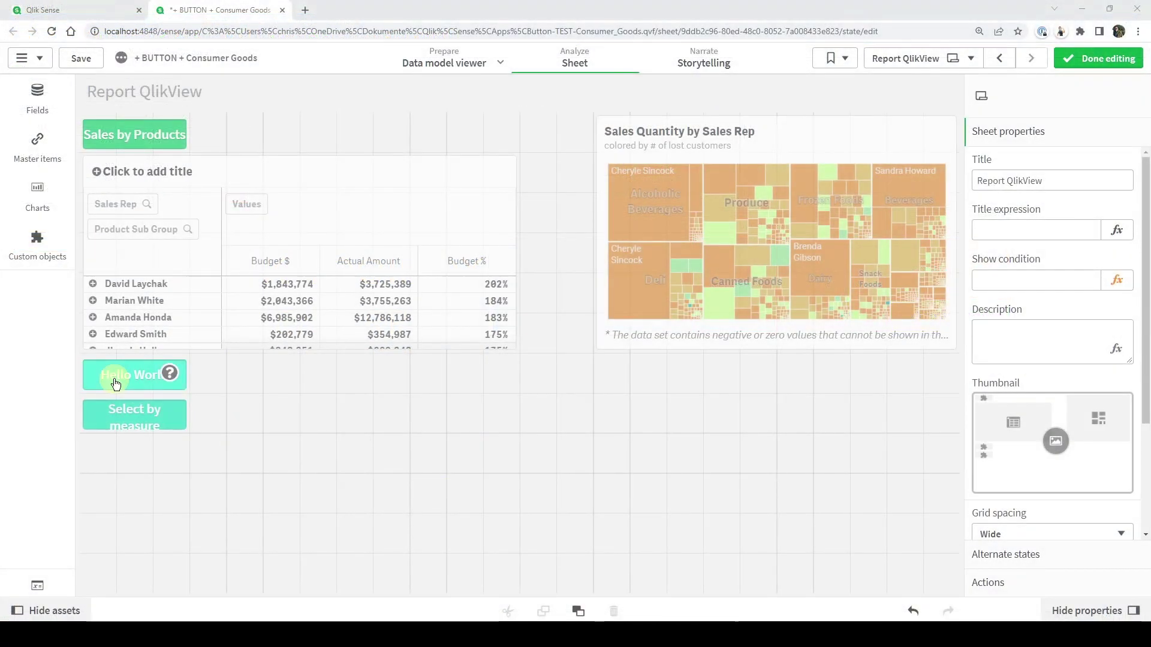
# Open the on-click script of the Hello World button and highlight its evaluate call and the Sum([Actual Amount]) expression
pyautogui.click(120, 379)
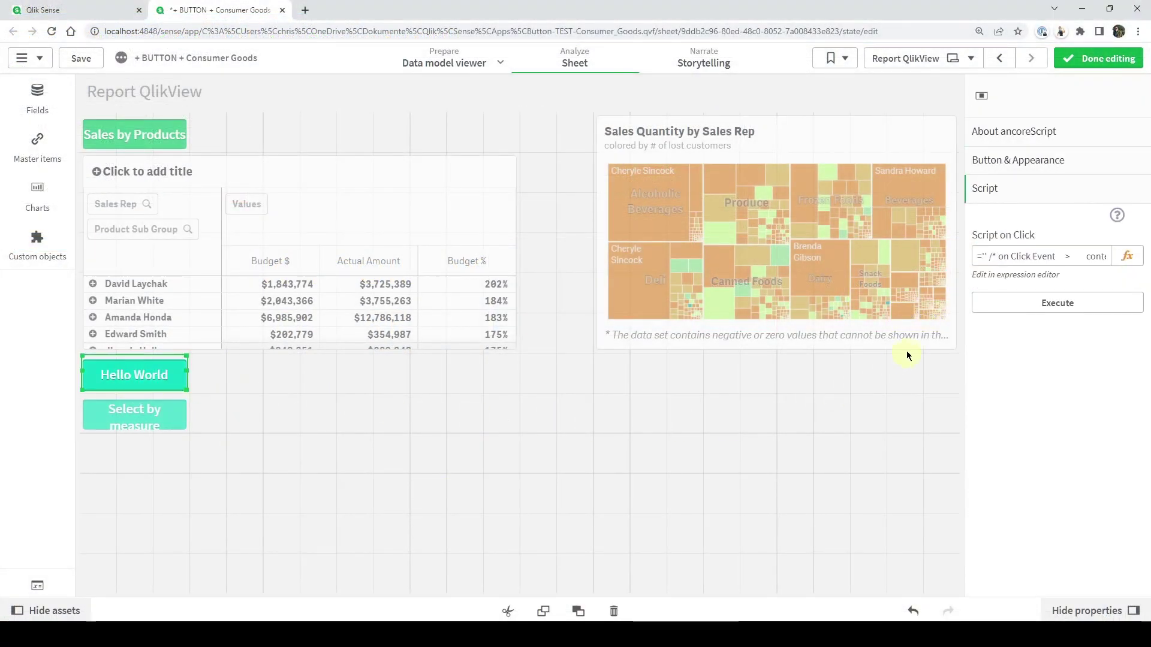
pyautogui.click(1006, 267)
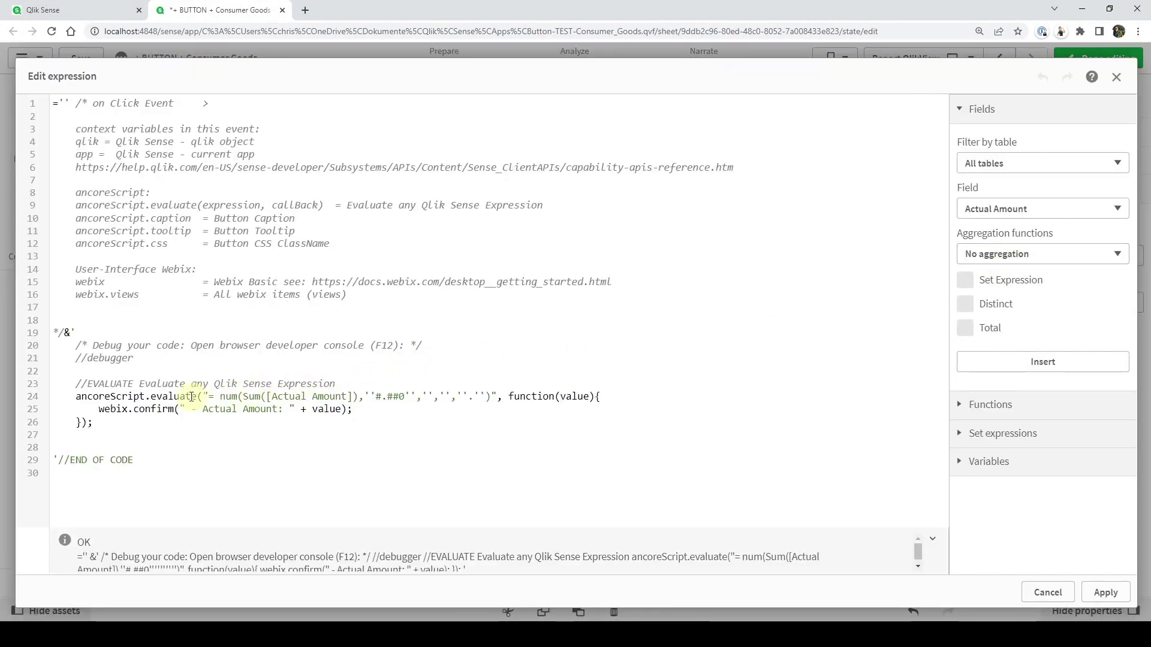
pyautogui.doubleClick(166, 397)
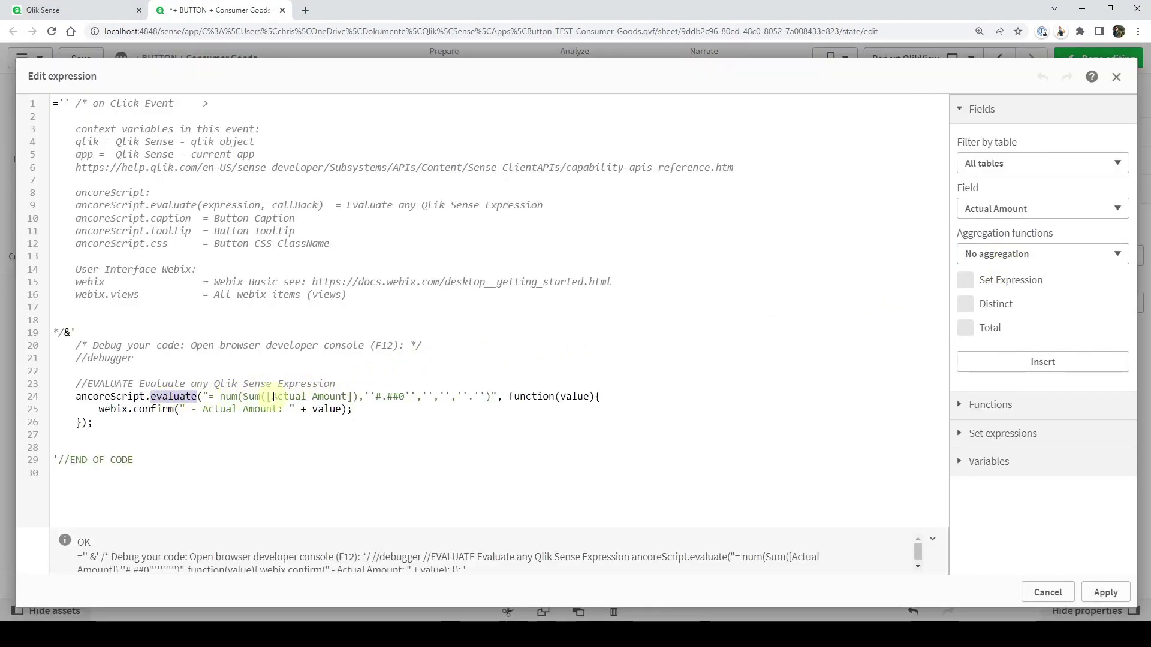
pyautogui.moveTo(259, 397); pyautogui.dragTo(341, 394)
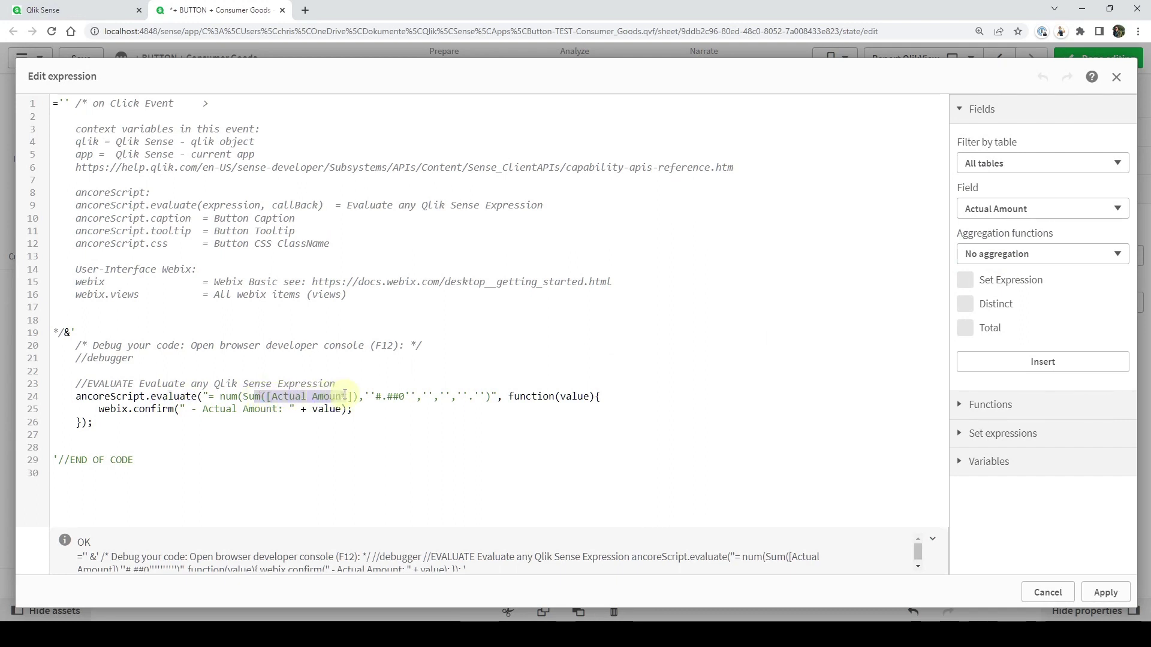
# Insert "Hello World" at the start of the webix.confirm message text and apply the script
pyautogui.click(185, 408)
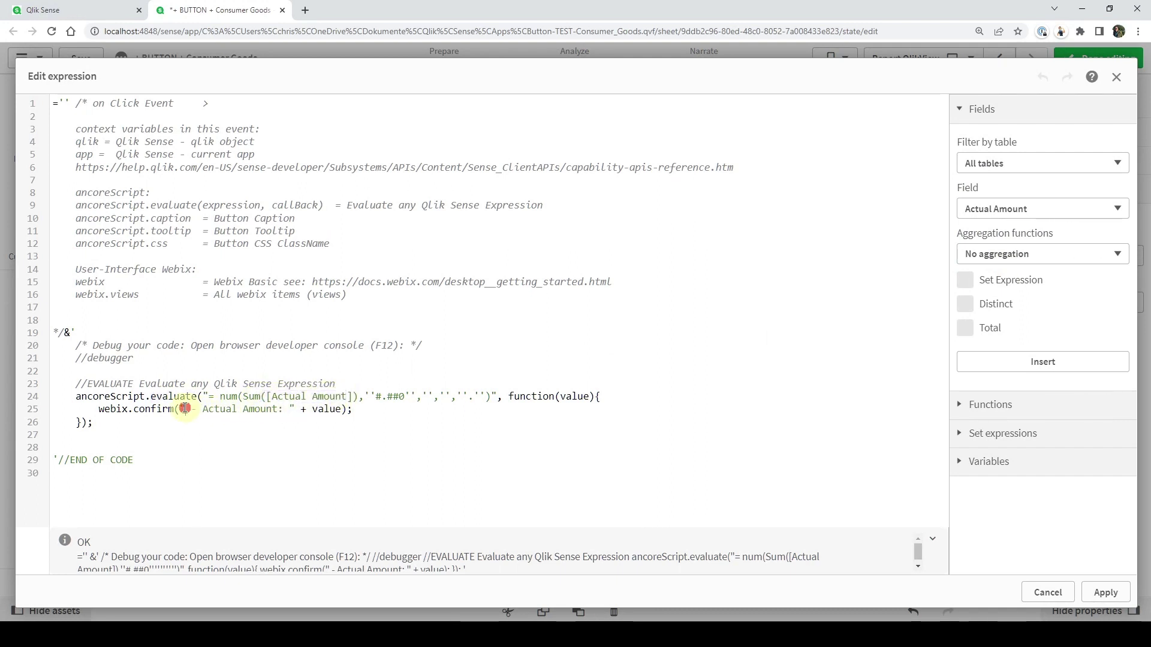
pyautogui.write('Hello Wo')
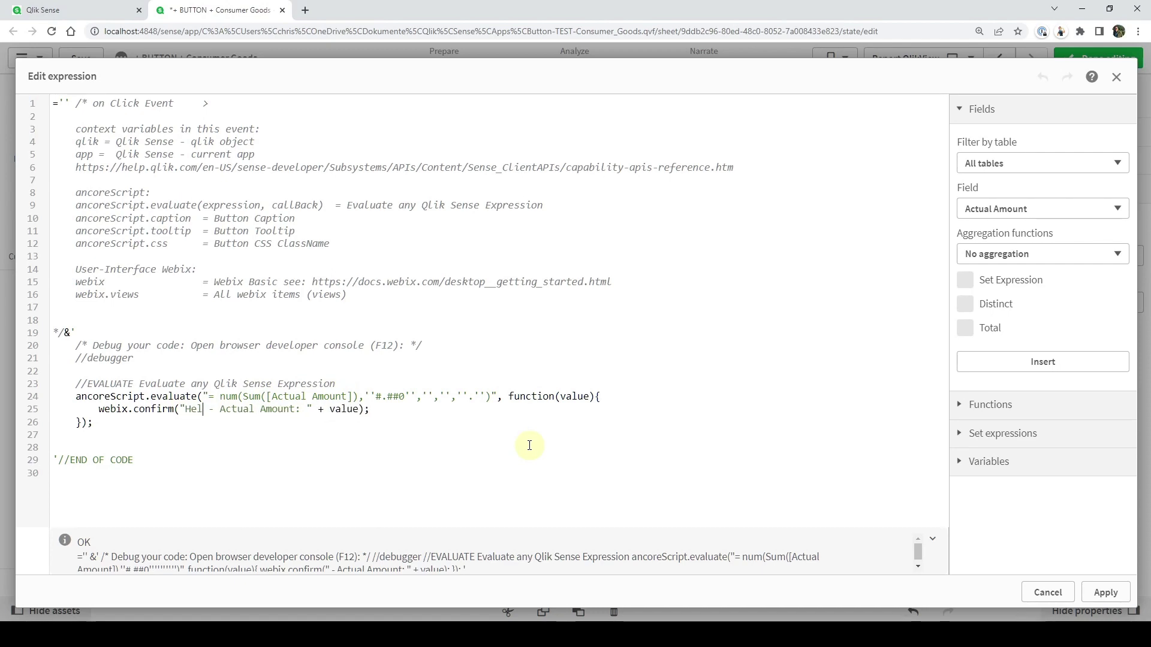
pyautogui.write('rld')
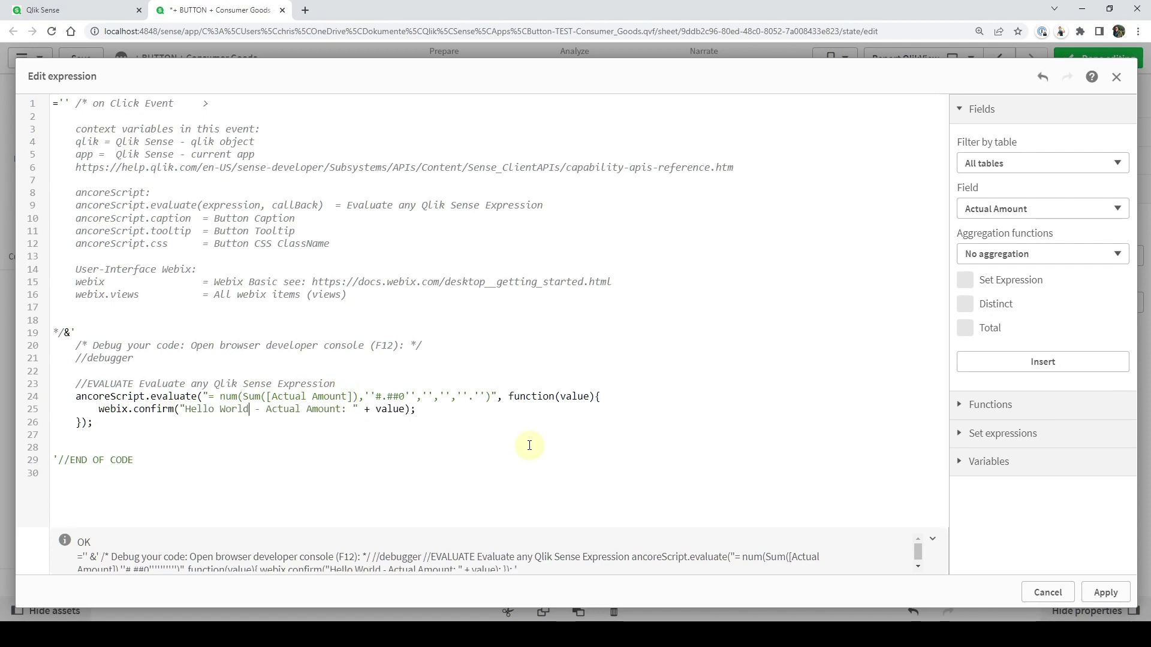
pyautogui.click(1106, 592)
# Finish editing the sheet, run the script with the Hello World button and confirm its dialog
pyautogui.click(1105, 58)
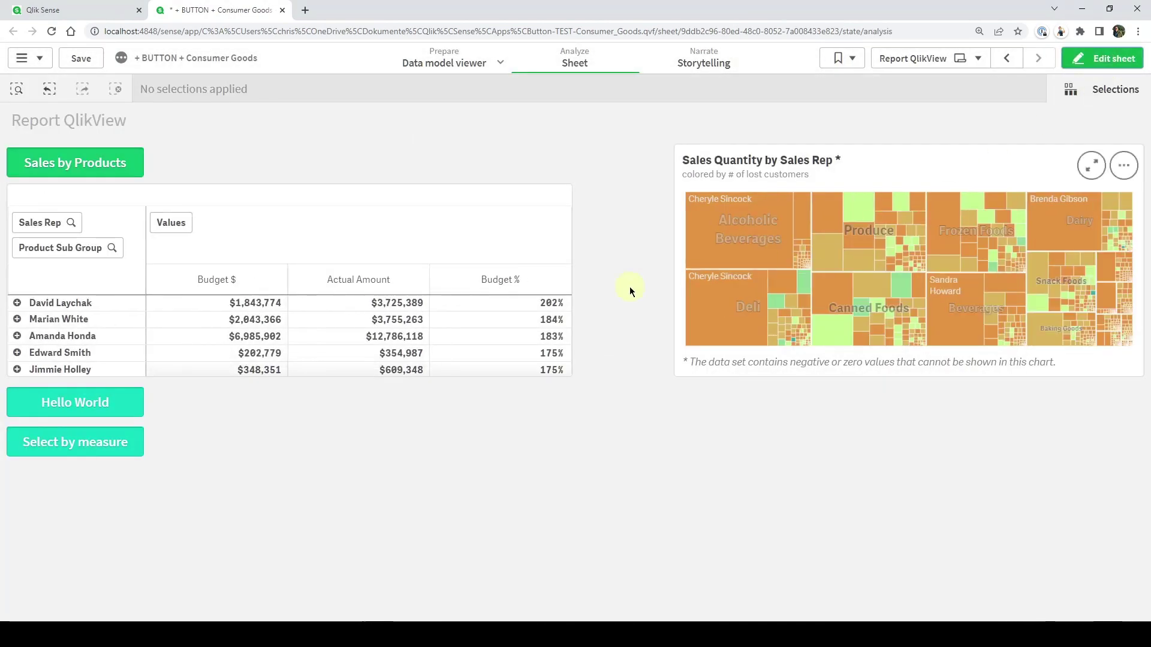
pyautogui.click(88, 401)
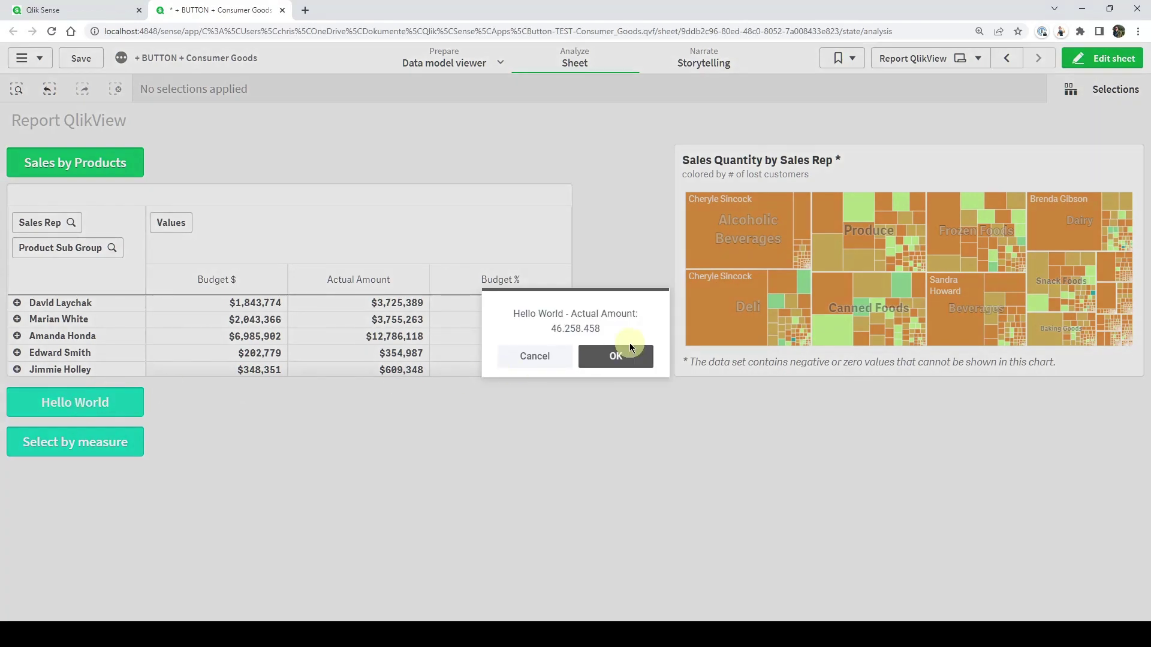
pyautogui.click(619, 360)
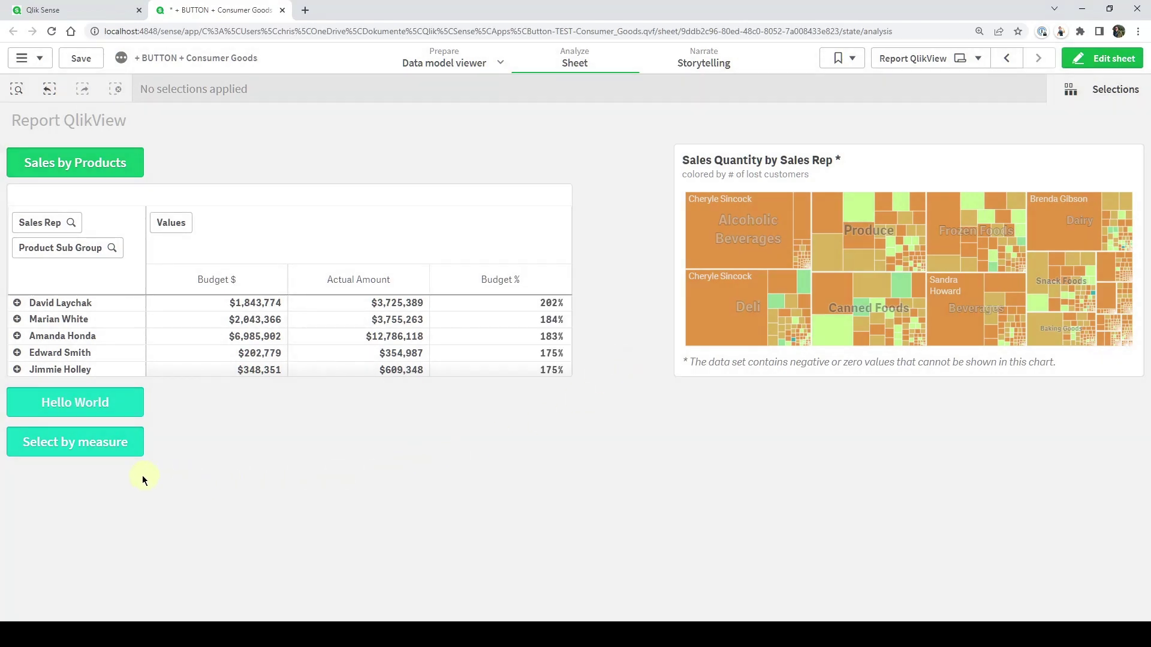
# Open Select by measure, set the steps to 1.000.000 and the range's lower limit to 4.000.000, and select that range
pyautogui.click(87, 444)
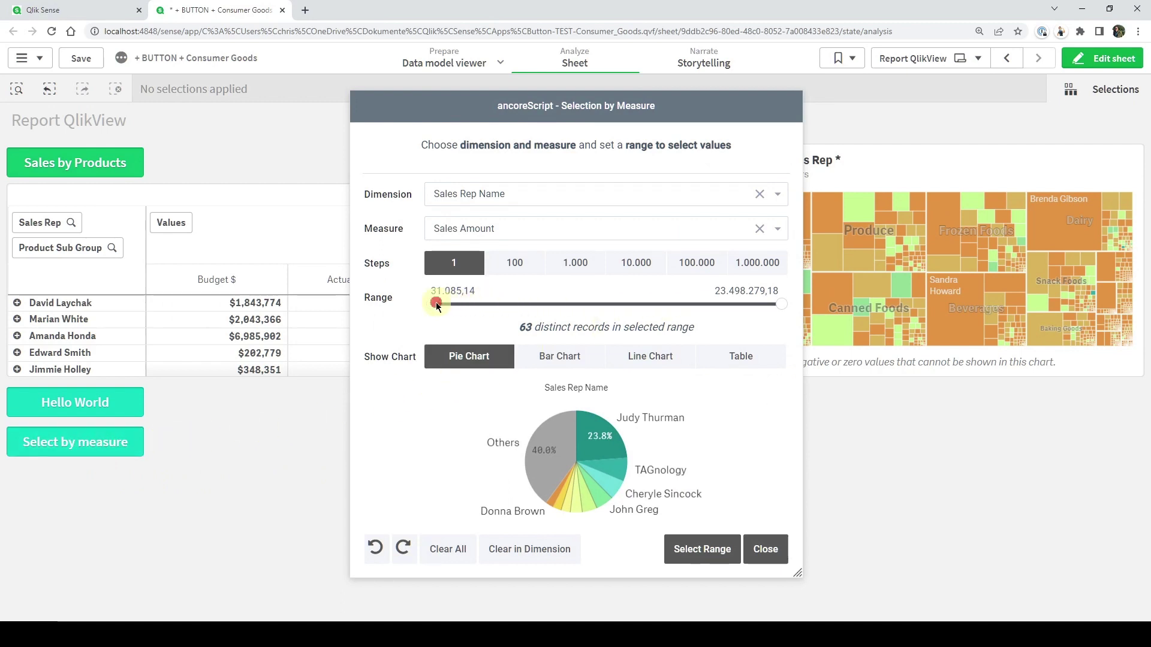
pyautogui.moveTo(436, 302); pyautogui.dragTo(465, 304)
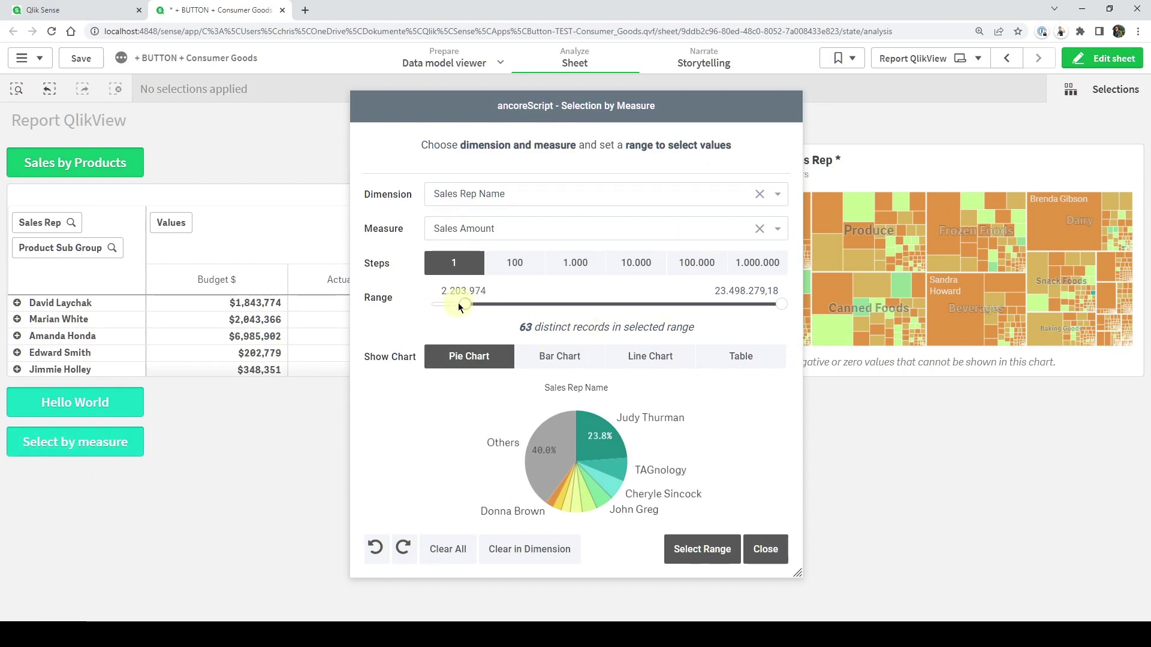
pyautogui.click(756, 263)
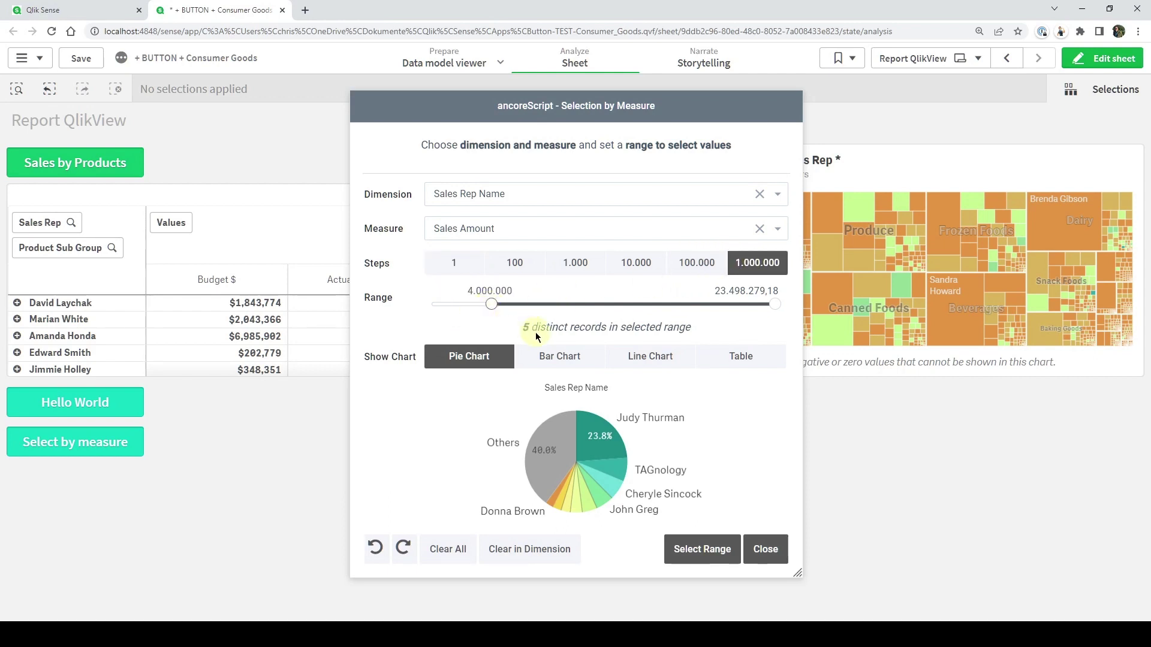
pyautogui.click(707, 550)
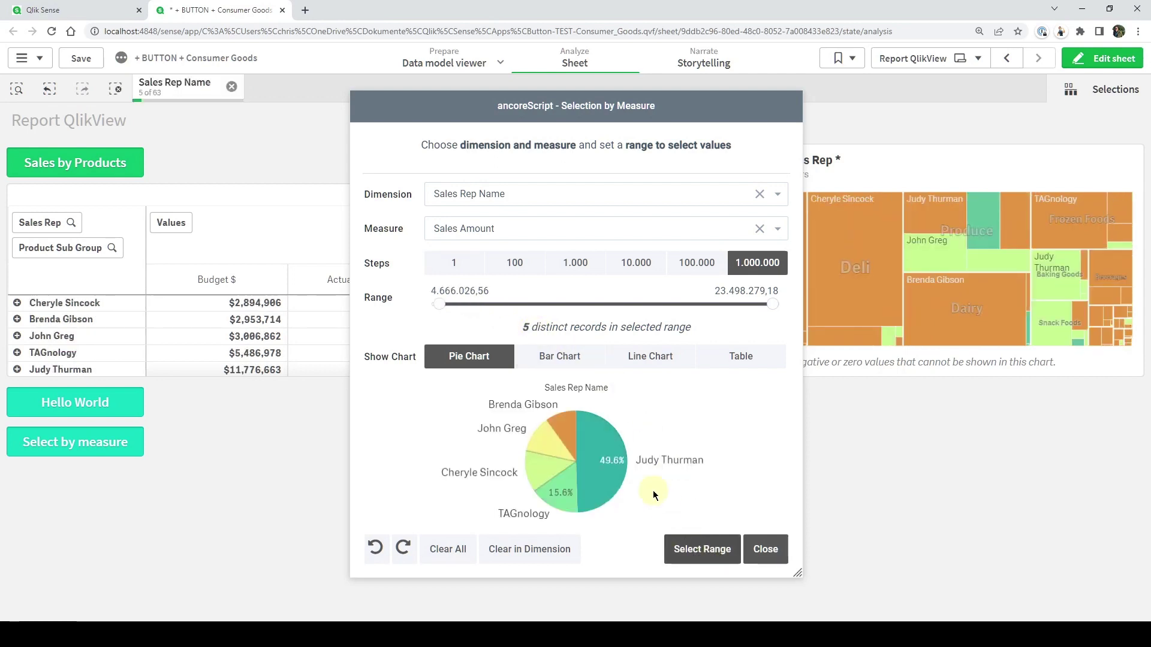
# Select the two largest sales rep slices in the pie chart and deselect both again
pyautogui.click(606, 469)
pyautogui.click(570, 492)
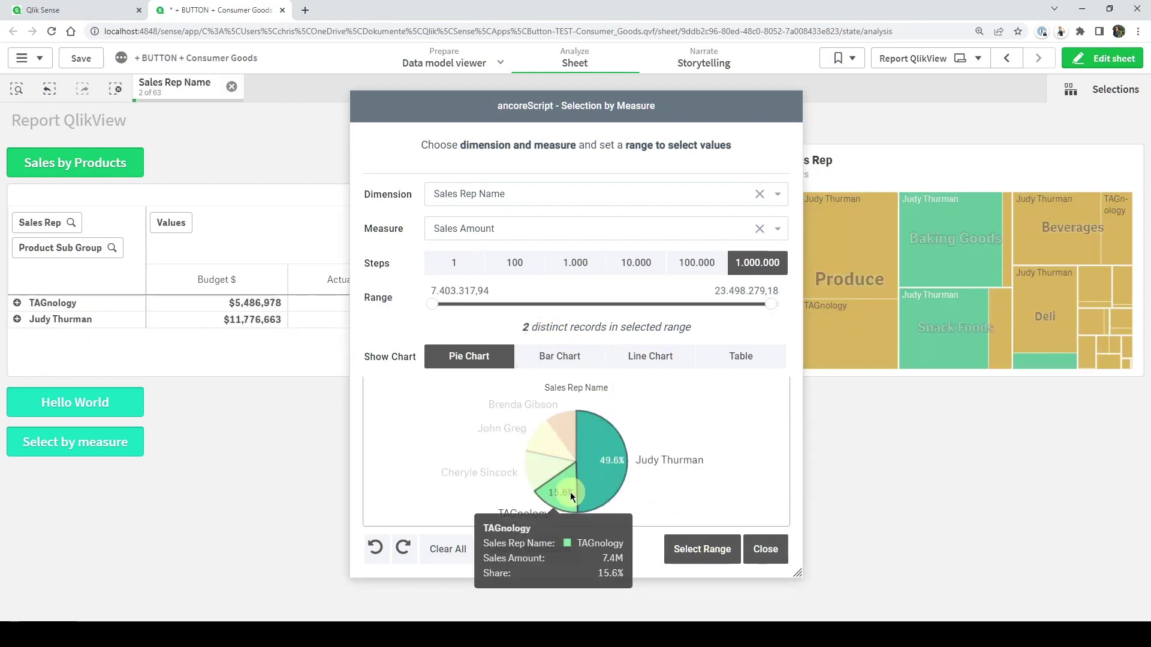
pyautogui.click(570, 491)
pyautogui.click(599, 479)
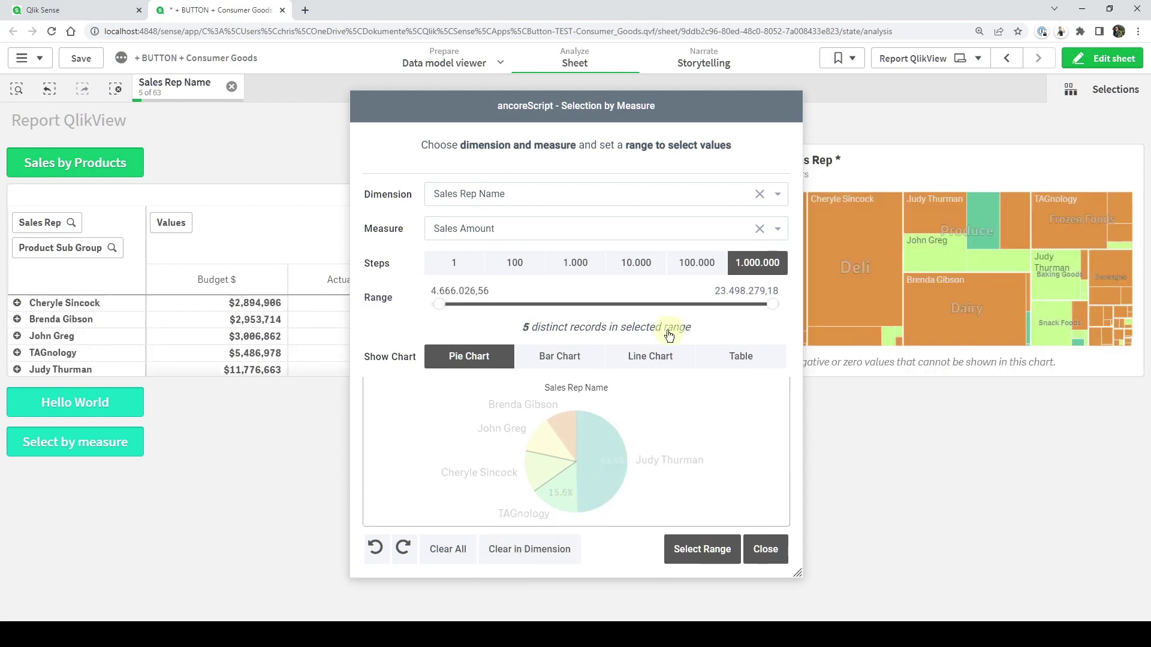
# Switch the dimension to State, select the range containing MN and OH from the pie chart, and close the dialog
pyautogui.click(582, 192)
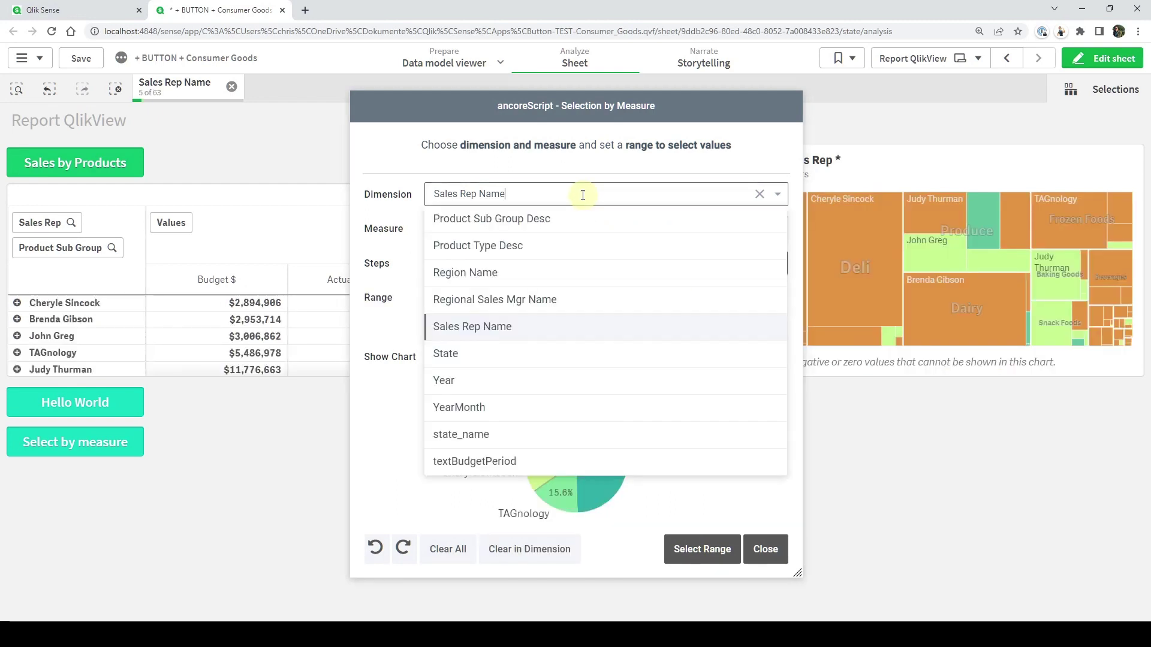
pyautogui.click(493, 359)
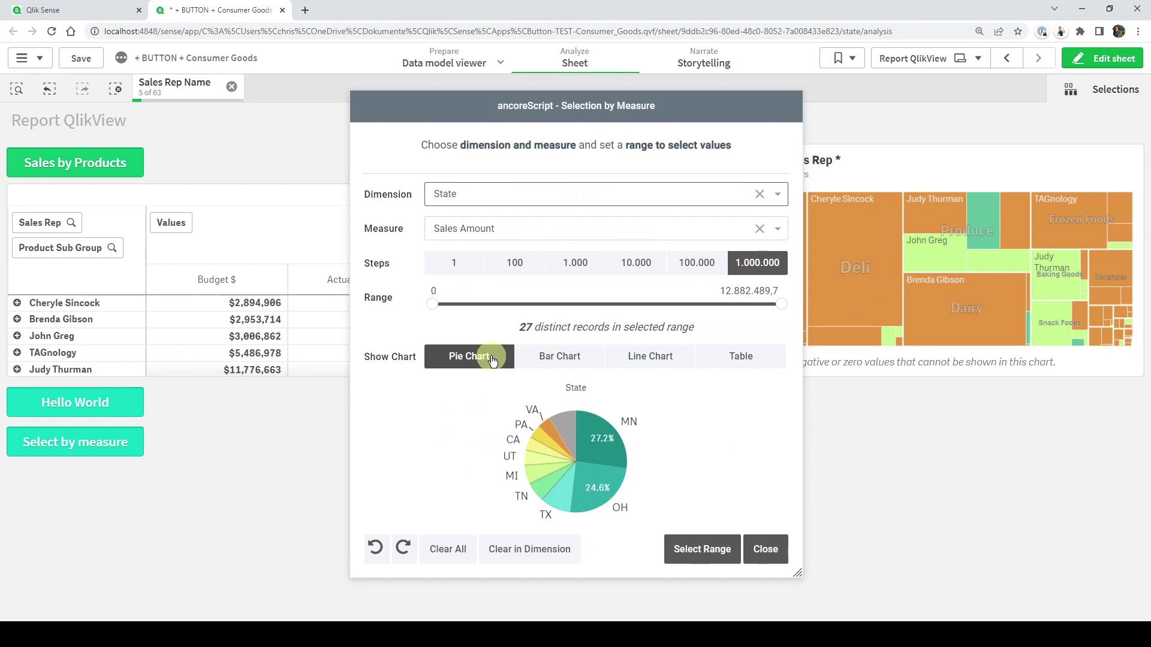
pyautogui.click(601, 490)
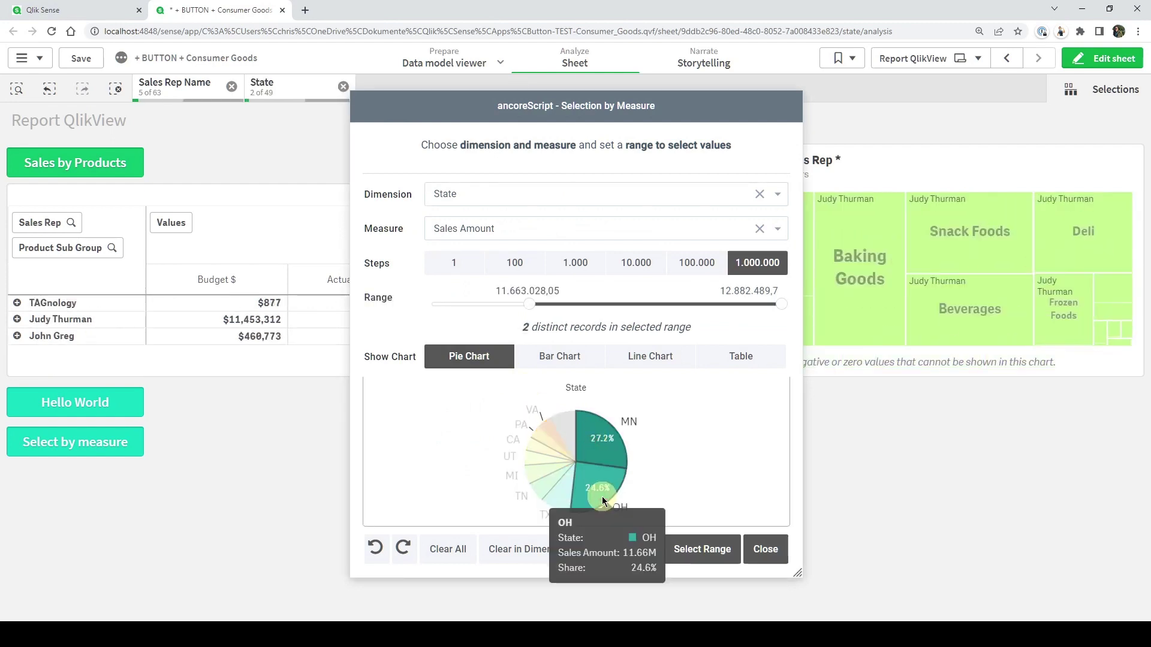
pyautogui.click(712, 561)
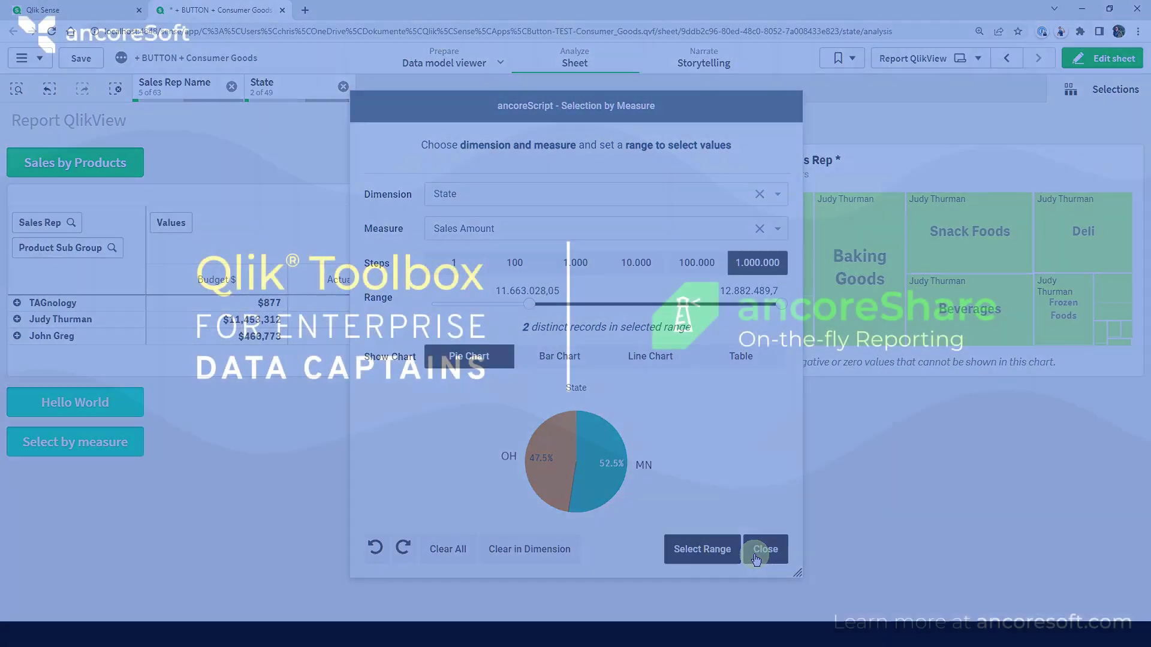
pyautogui.click(760, 549)
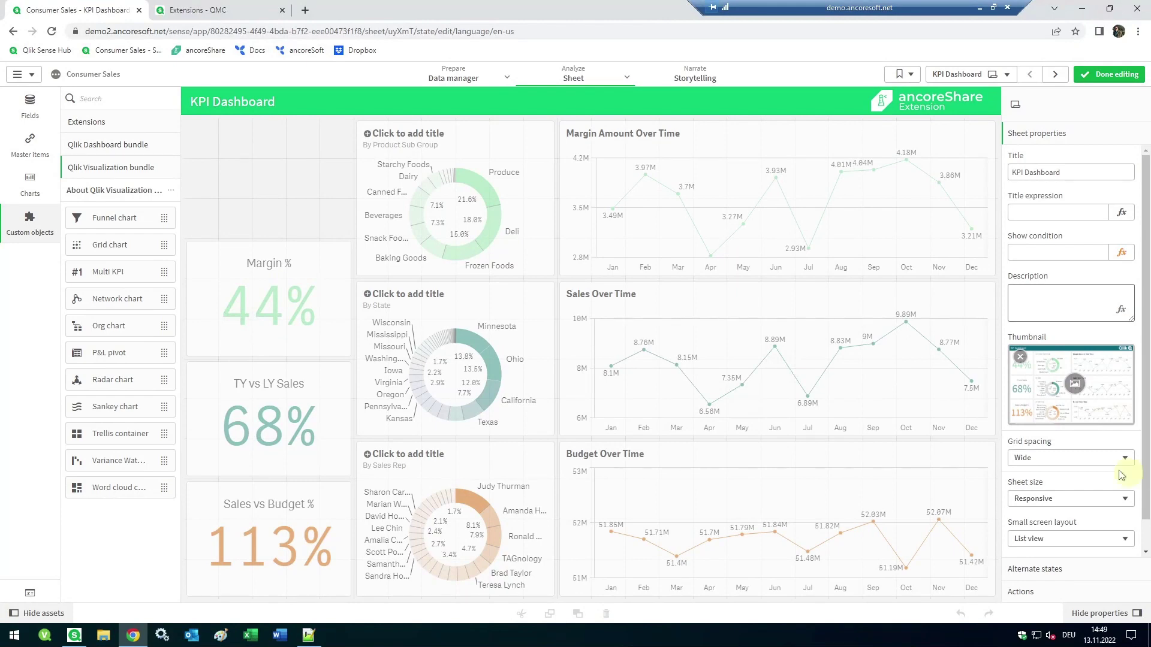
# In the QMC extensions list, import ancoreShare_Extension_bundle_v1.2.63.zip from Downloads
pyautogui.click(194, 11)
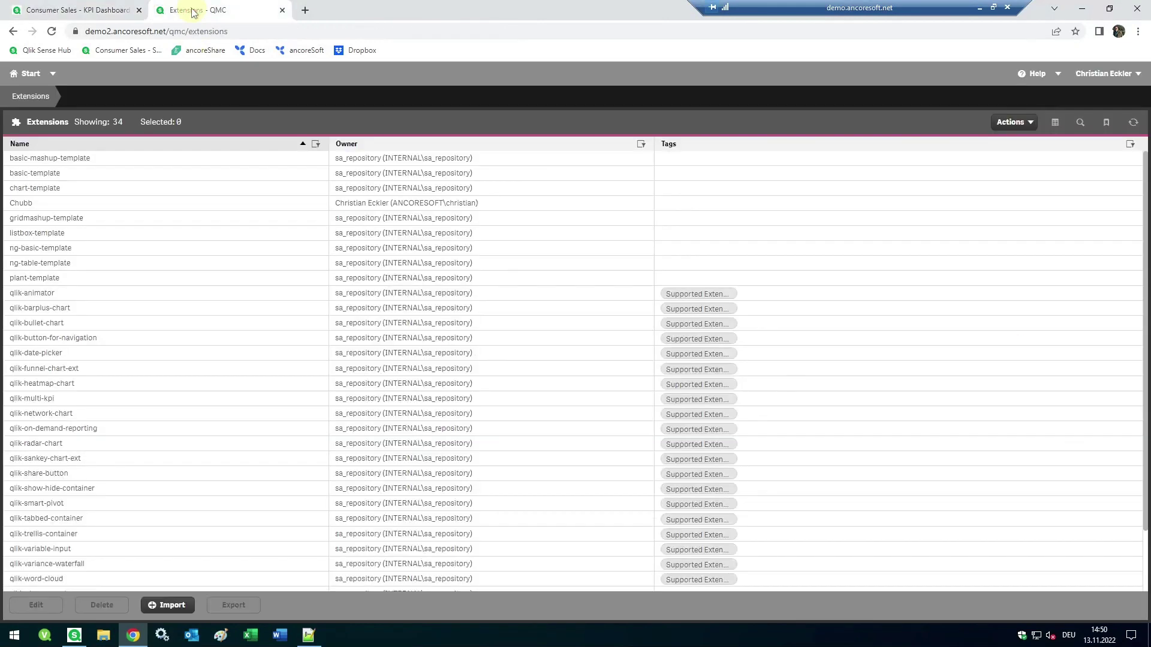
pyautogui.click(171, 606)
pyautogui.click(519, 318)
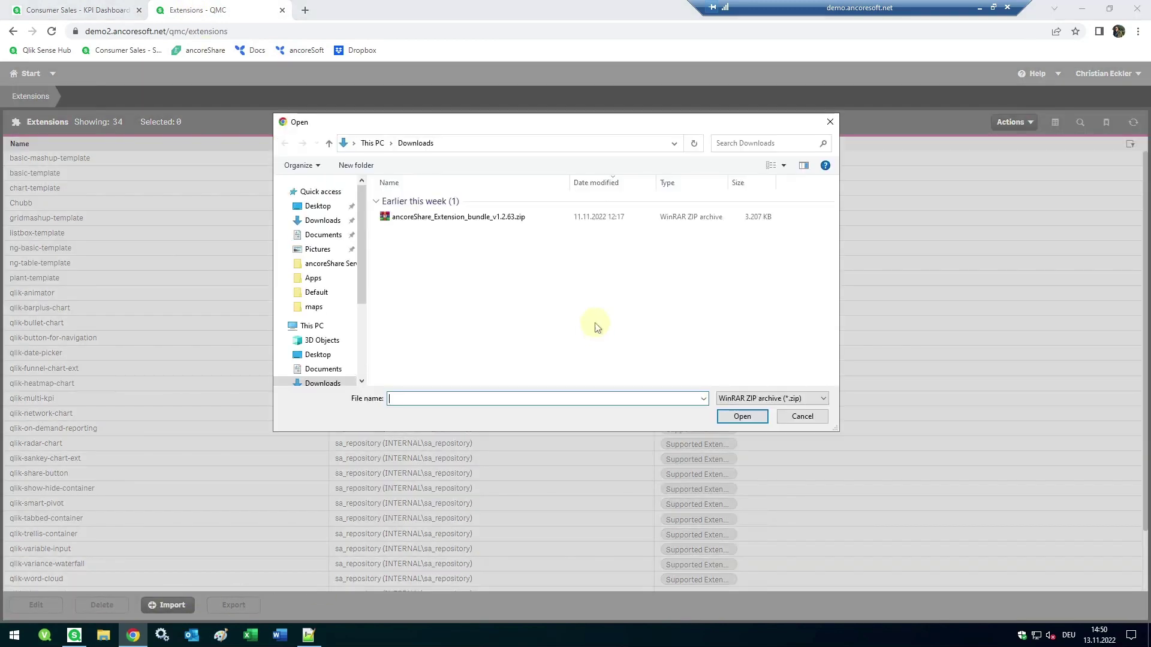
pyautogui.click(453, 217)
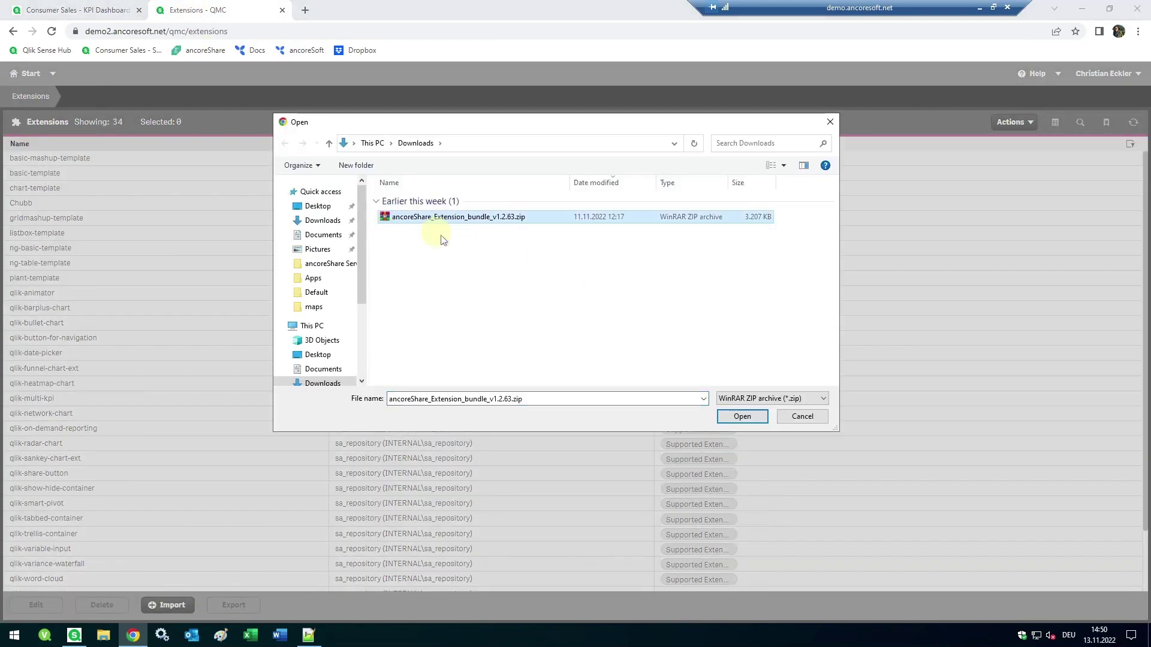
pyautogui.click(739, 416)
pyautogui.click(652, 396)
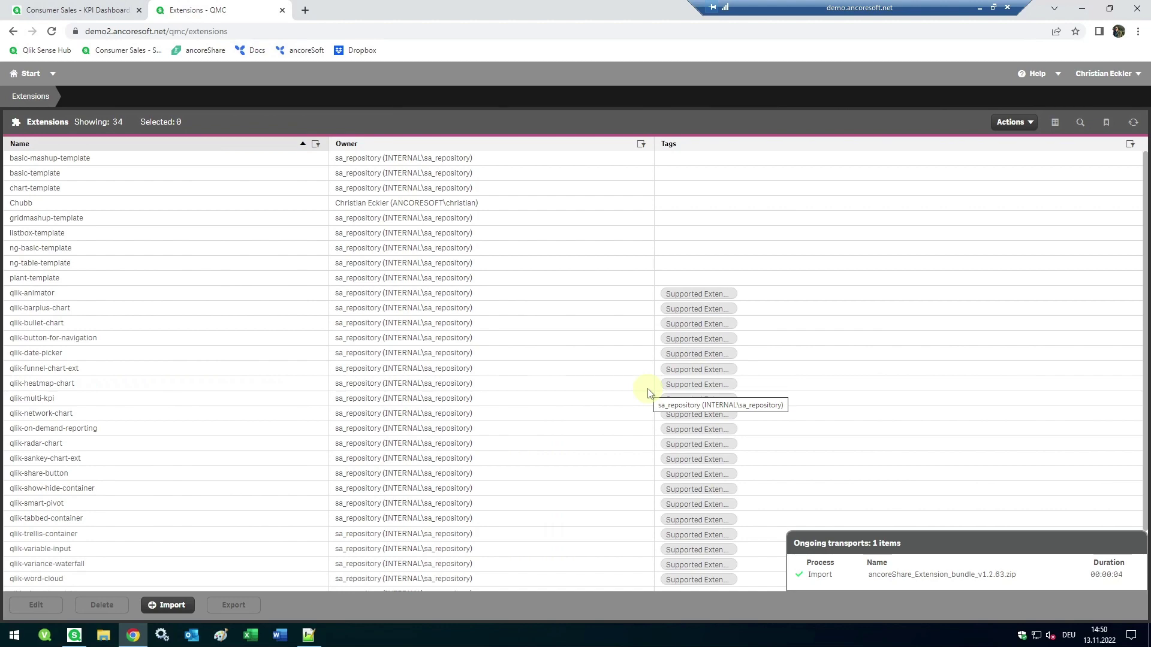
# Reload the KPI Dashboard sheet of Consumer Sales, place an ancoreShare object above the Margin % KPI and add a report element to it
pyautogui.click(83, 8)
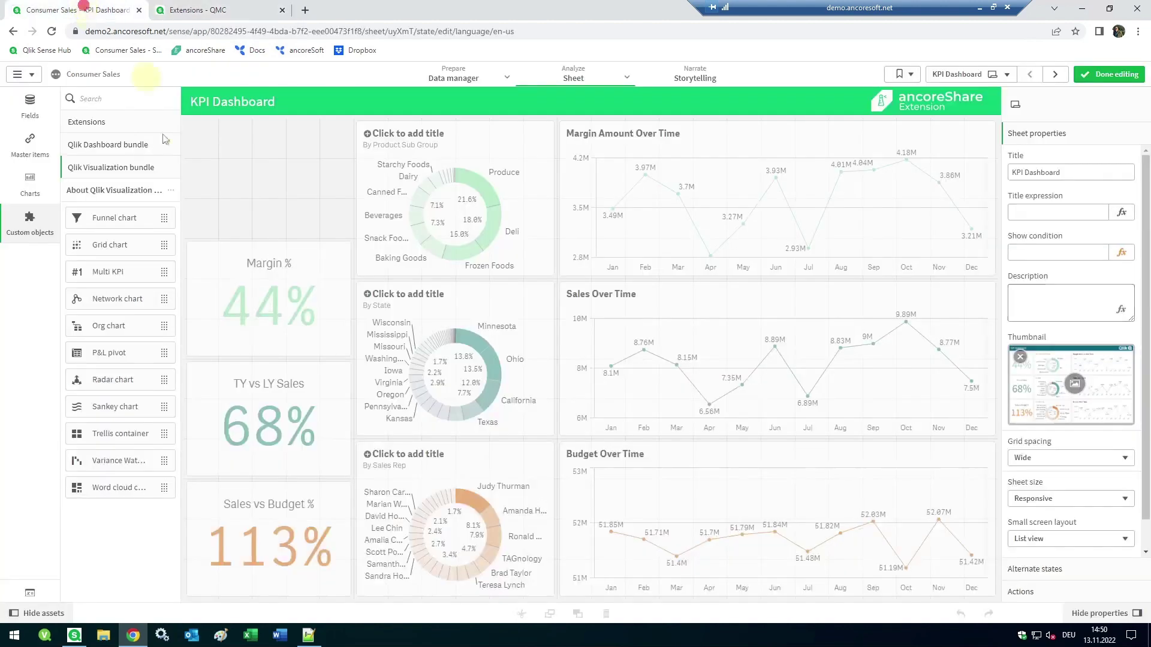
pyautogui.click(52, 31)
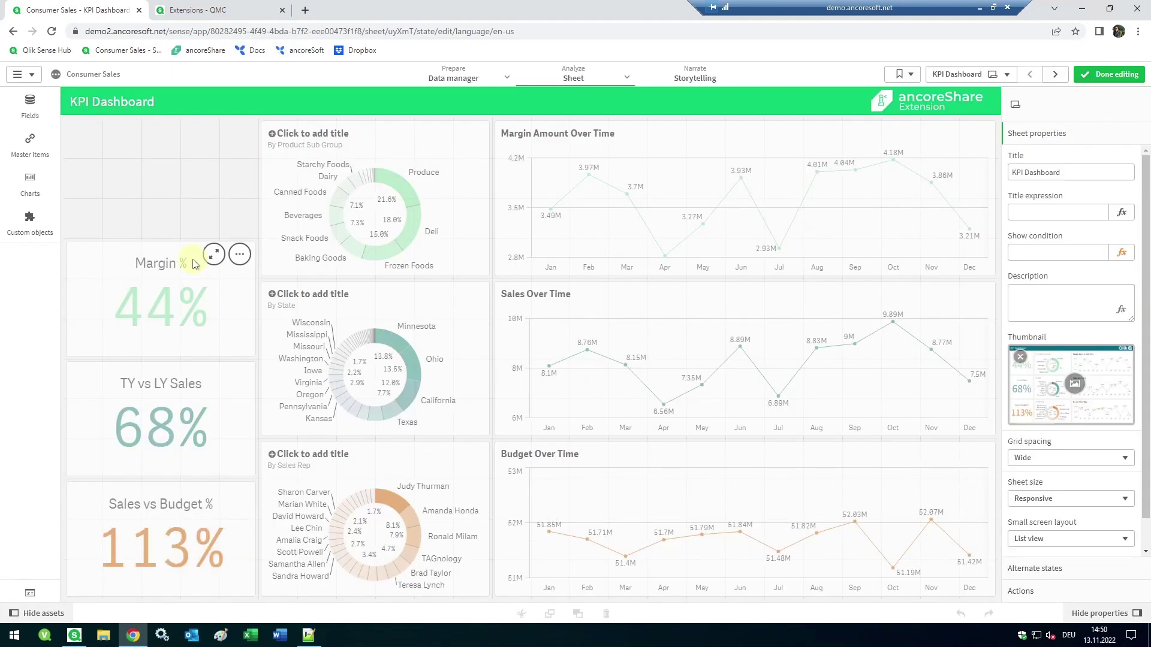
pyautogui.click(23, 225)
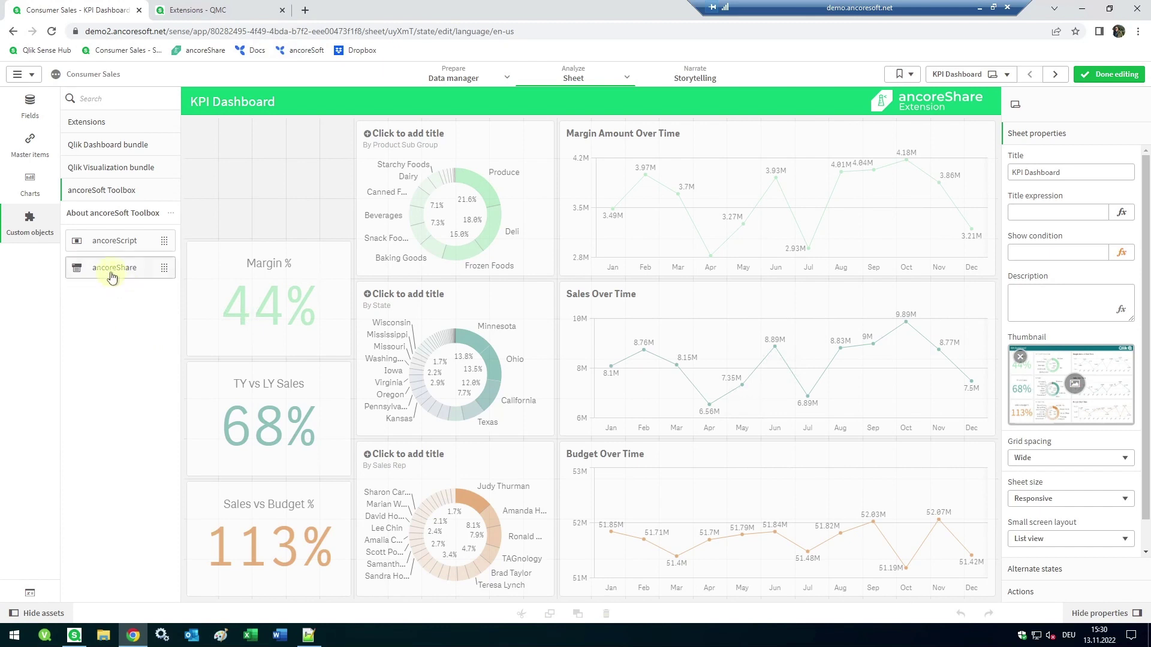
pyautogui.moveTo(111, 272); pyautogui.dragTo(281, 152)
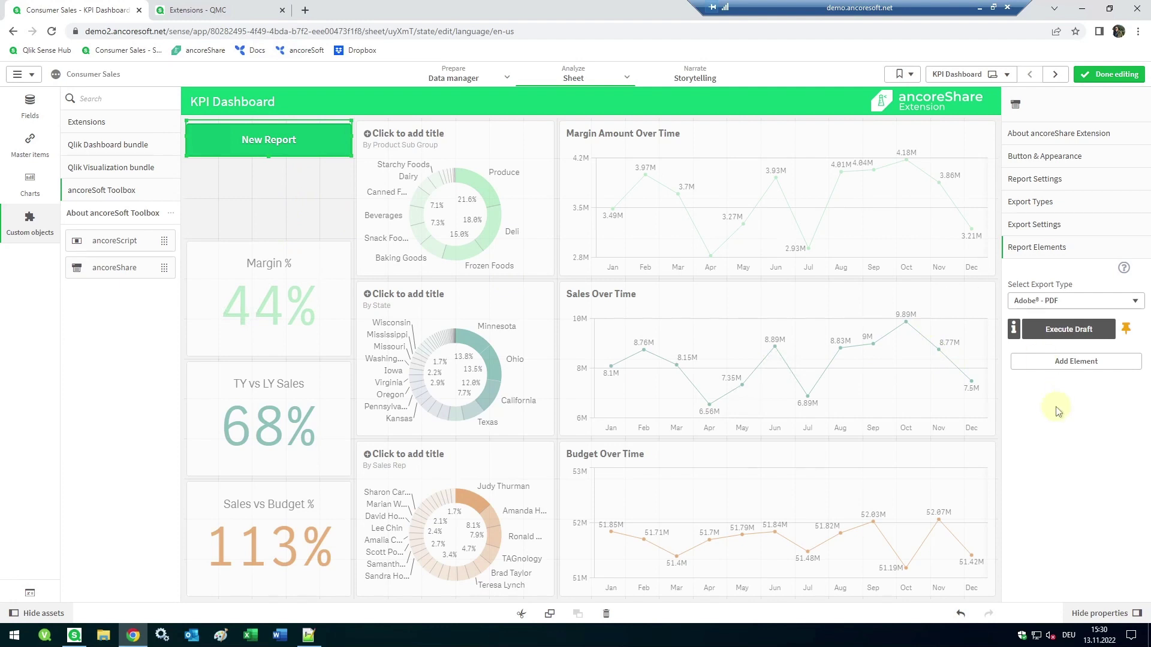
pyautogui.click(1077, 361)
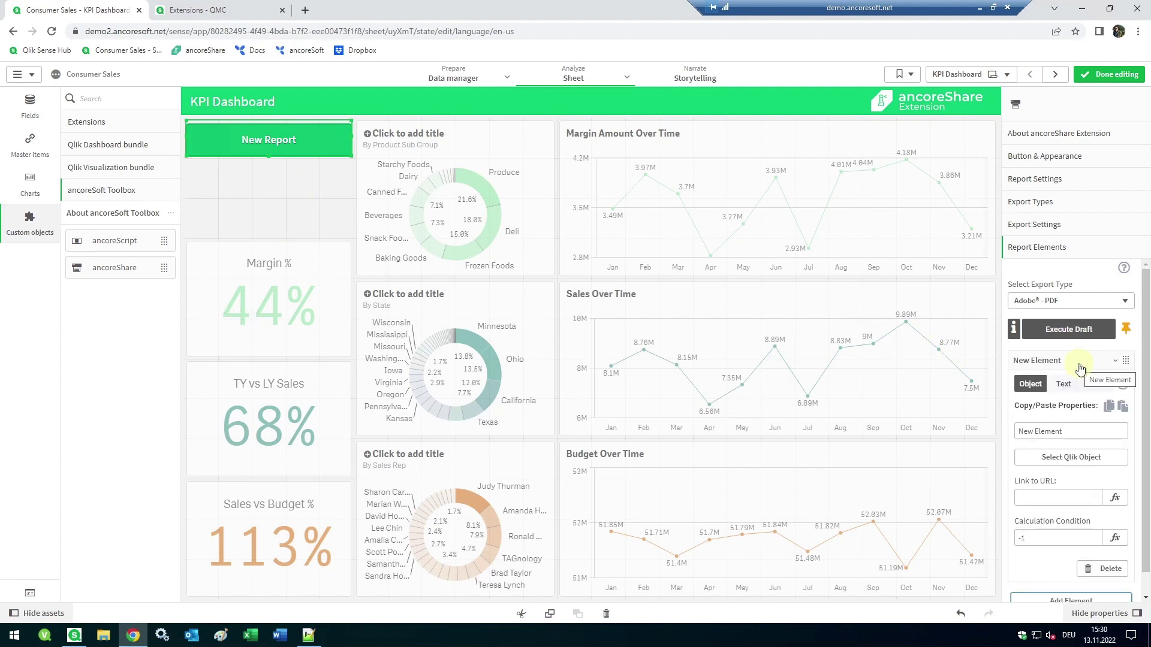
# Open the report's PDF viewer in Live Draft mode, then move its window and enlarge it to about 614 x 434 px
pyautogui.click(1125, 331)
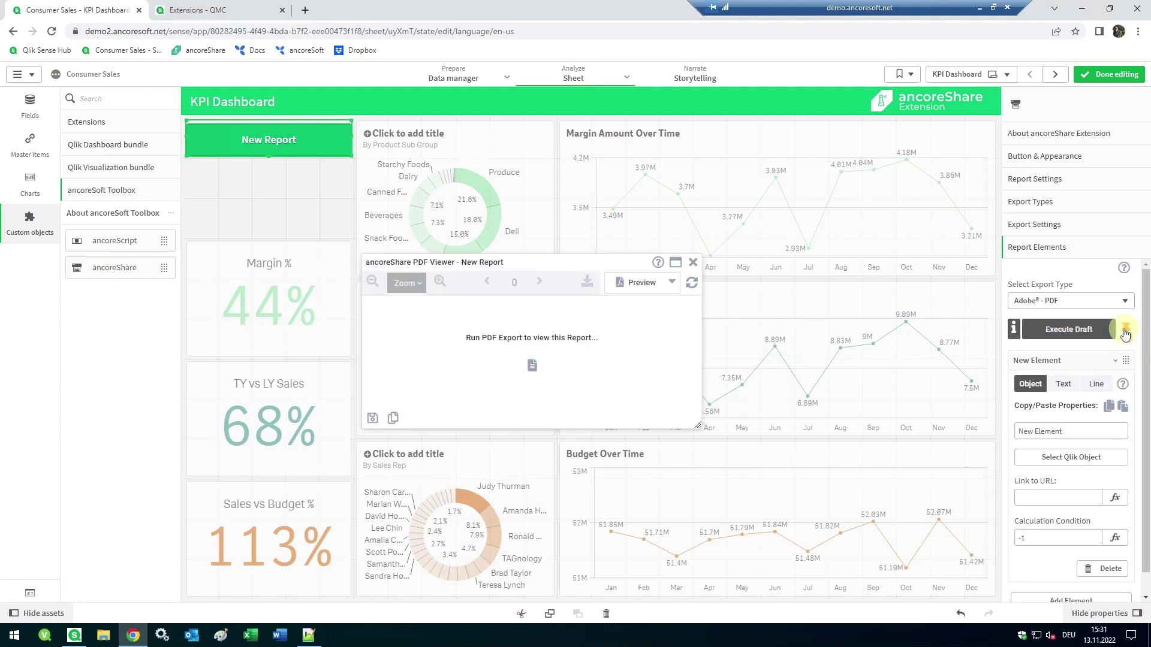
pyautogui.click(673, 285)
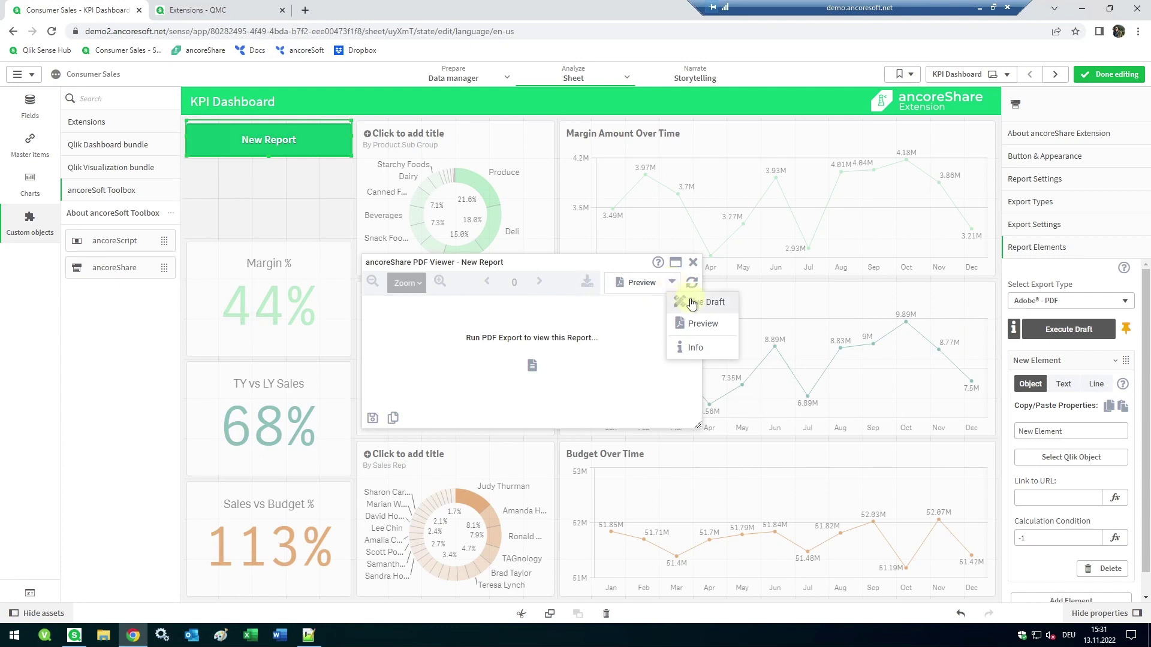
pyautogui.click(685, 301)
pyautogui.moveTo(586, 271); pyautogui.dragTo(414, 184)
pyautogui.moveTo(527, 336); pyautogui.dragTo(685, 495)
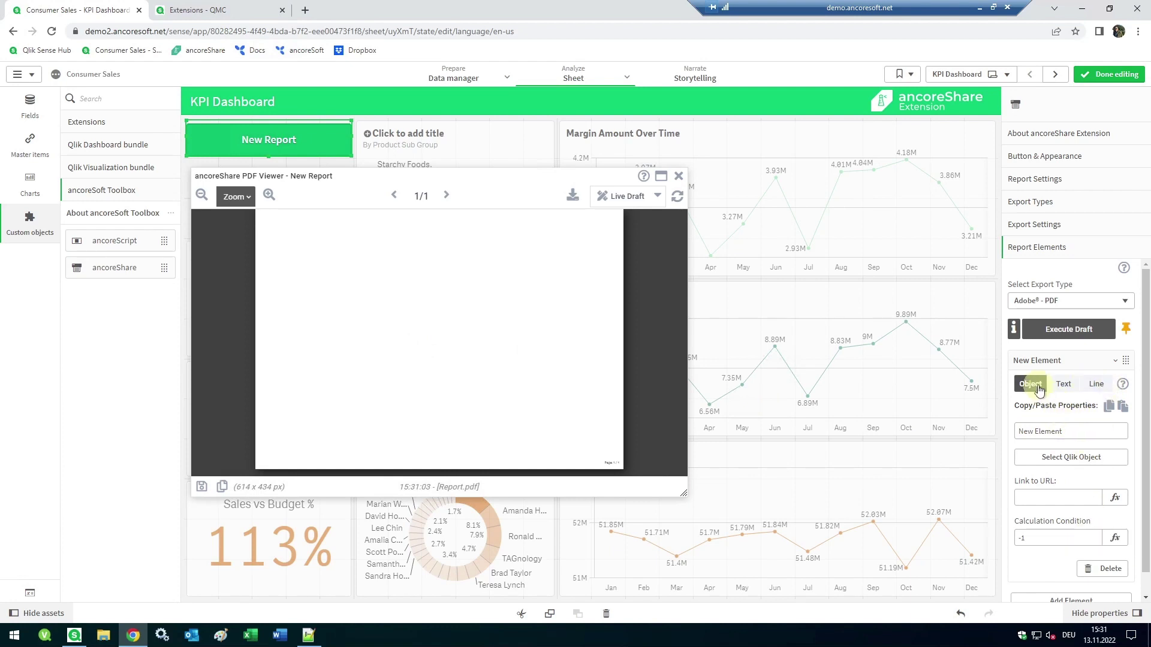
# Choose the pivot table with Product Group and Product Sub Group on the Sales Analysis sheet as the new report element's object
pyautogui.click(1065, 462)
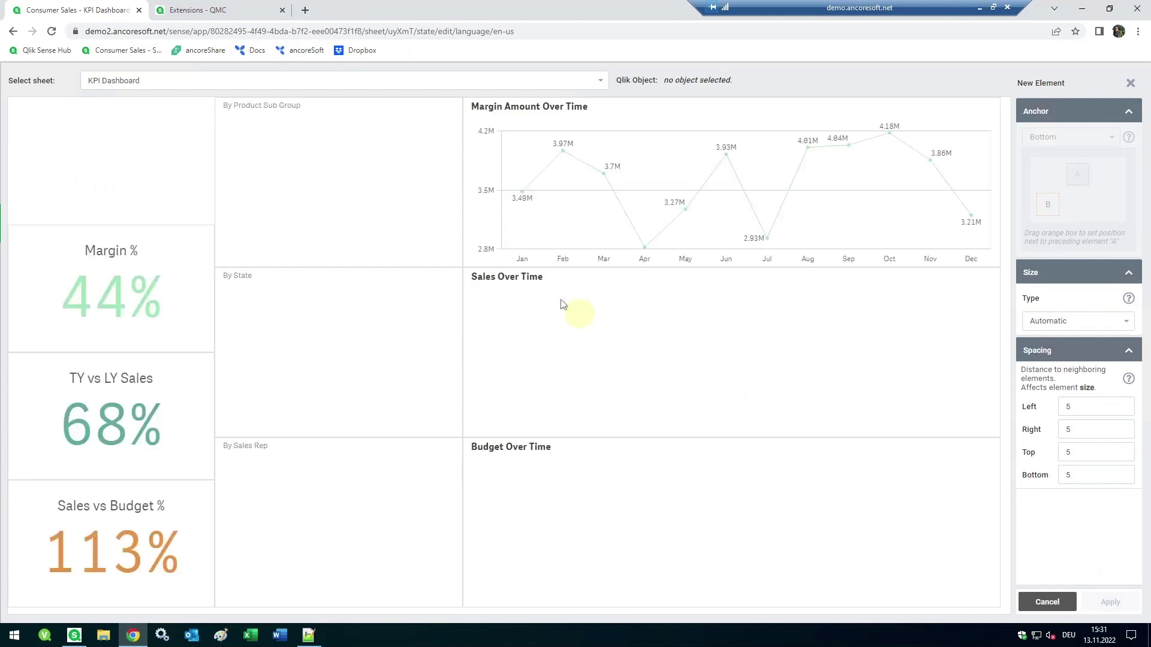
pyautogui.click(122, 82)
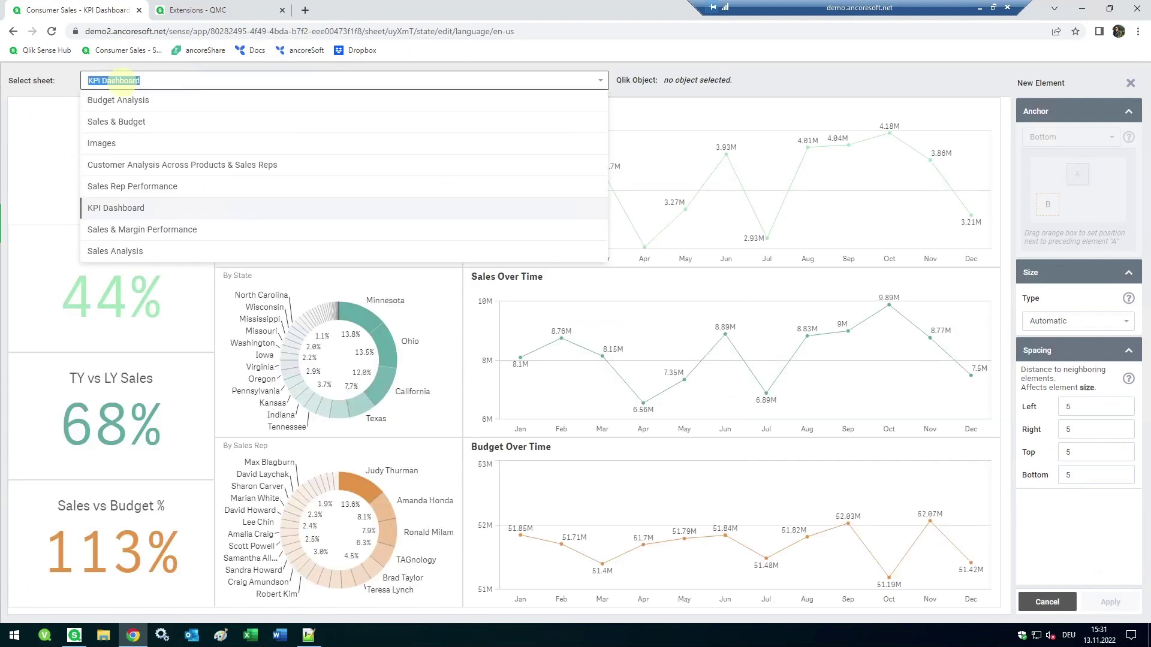
pyautogui.click(121, 252)
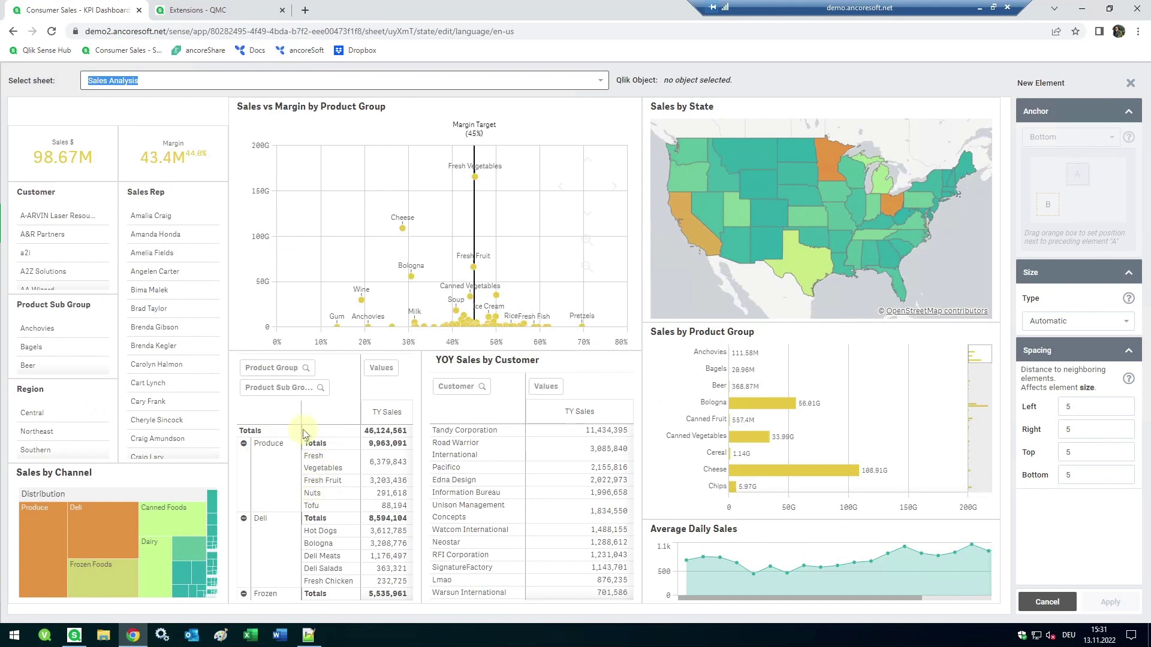
pyautogui.click(313, 462)
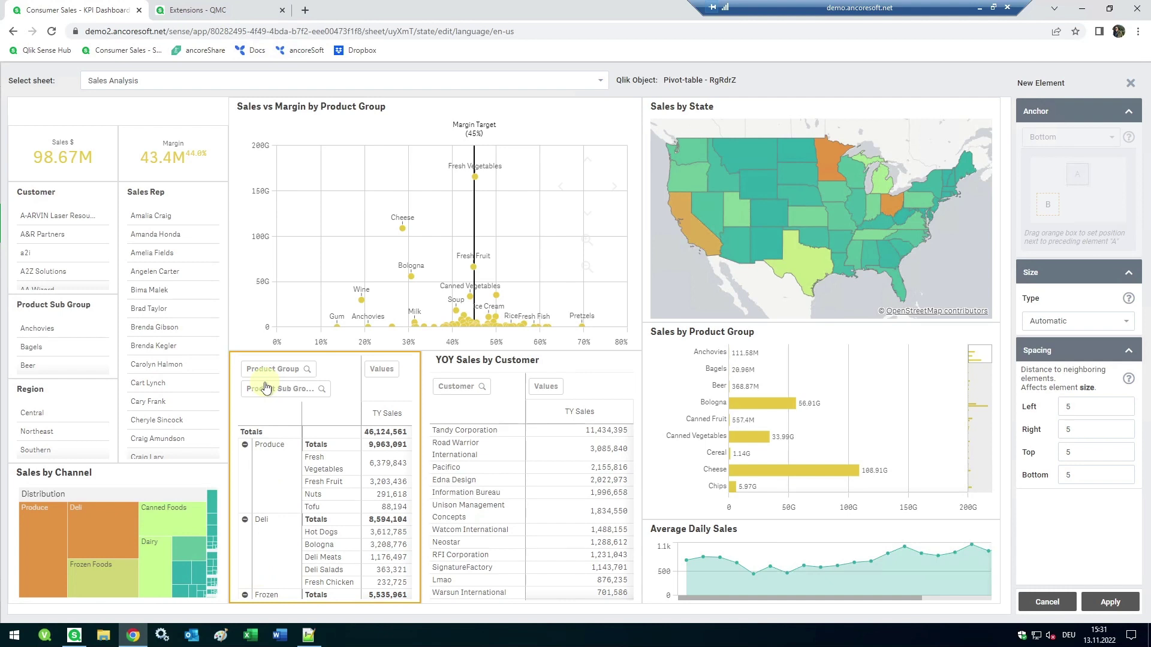
# Set the element's size type to Percent of page size, with width and height at 100, and apply the selection
pyautogui.click(1081, 322)
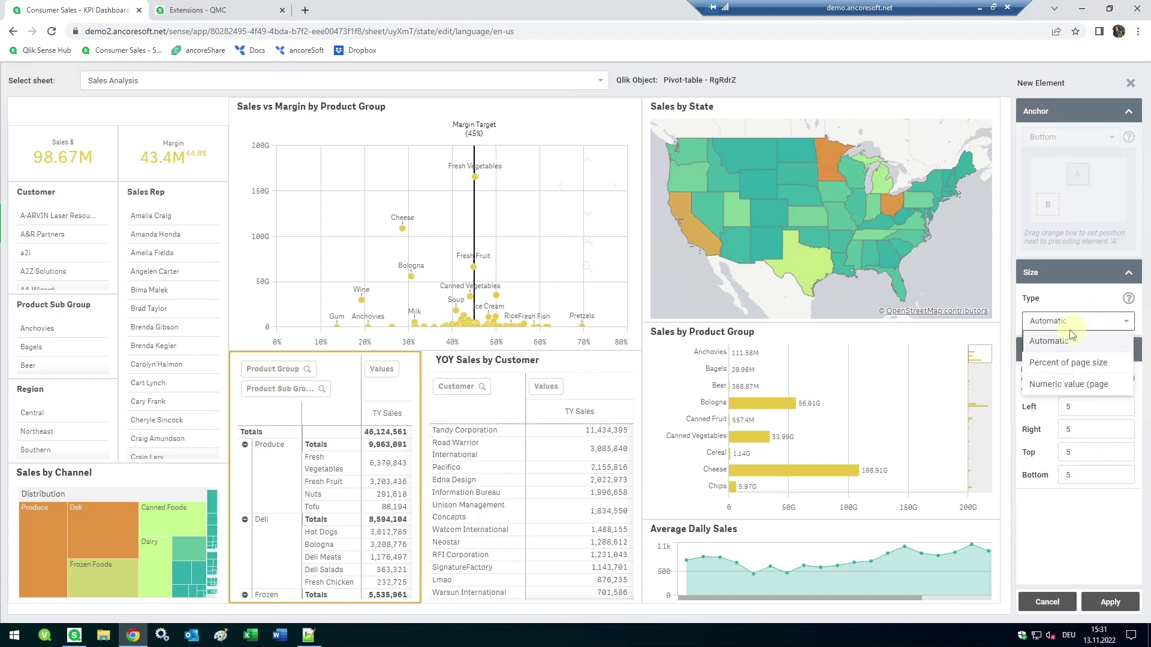
pyautogui.click(1054, 363)
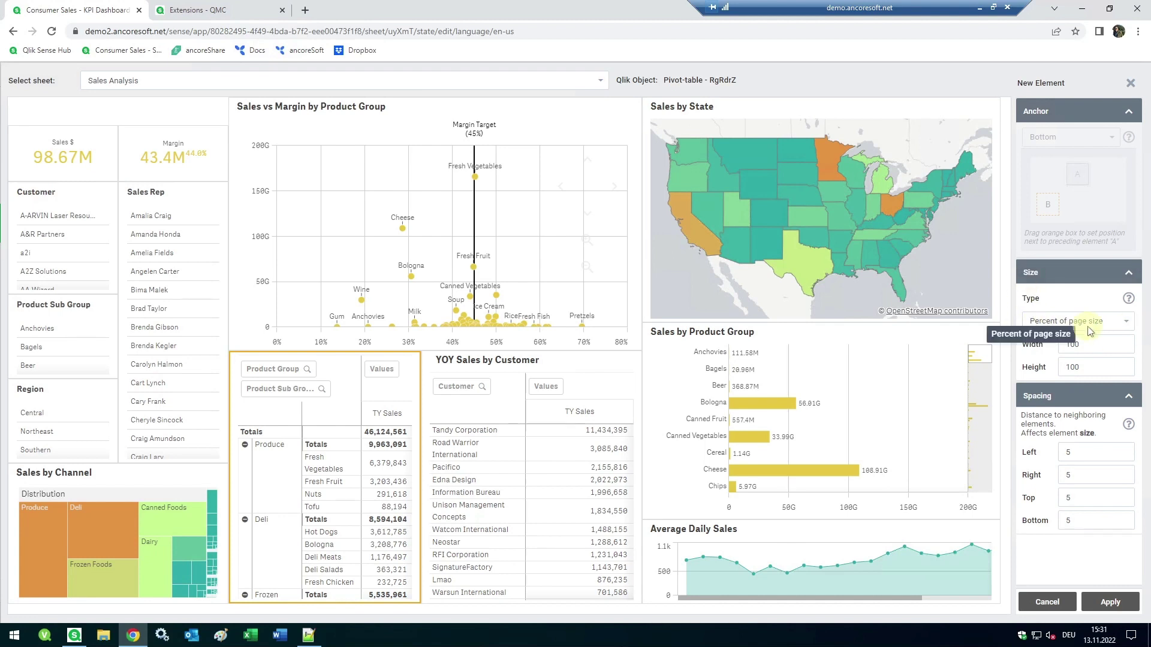
pyautogui.click(1085, 345)
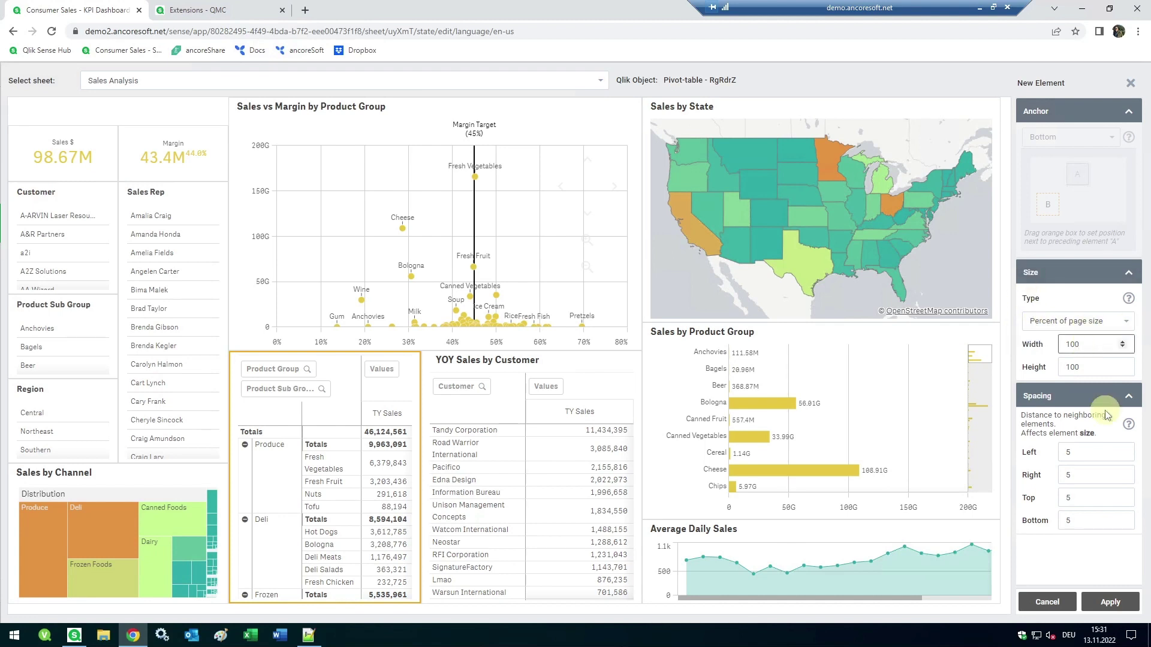
pyautogui.doubleClick(1073, 367)
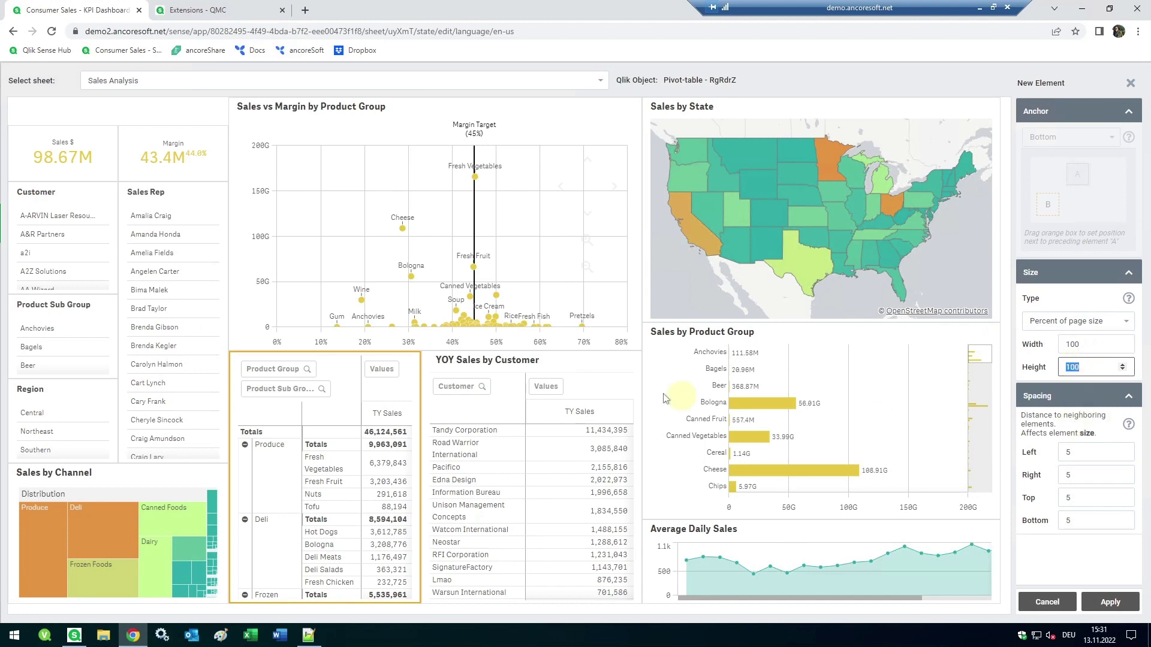
pyautogui.click(1114, 603)
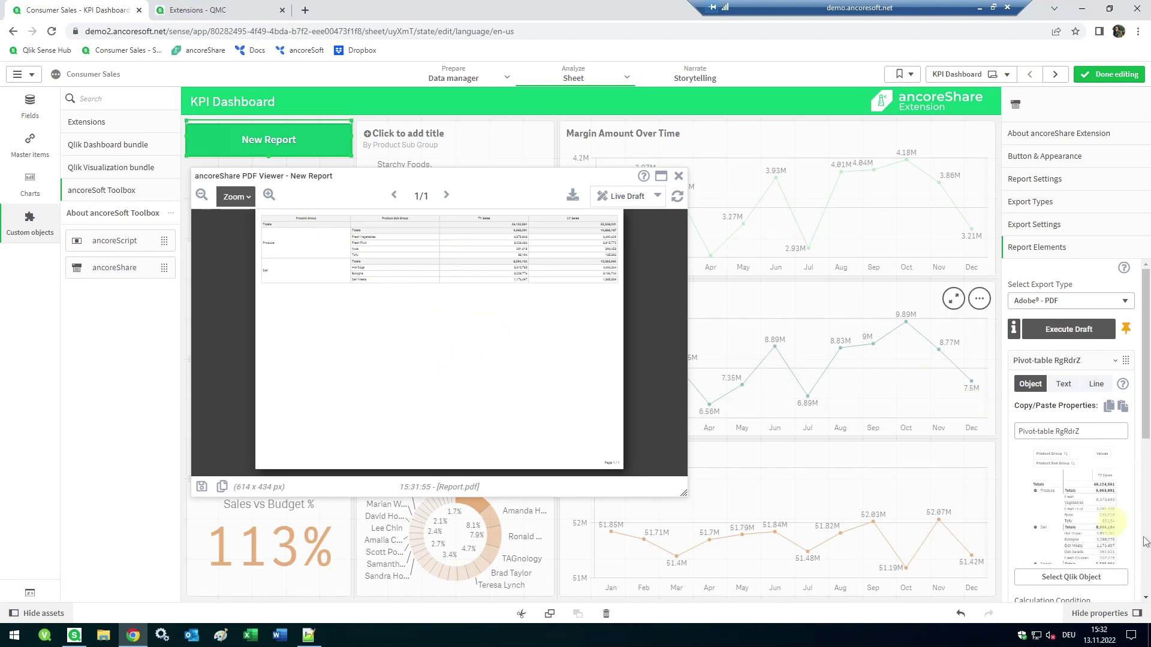
# Zoom in on the PDF preview and set the pivot table element's font size to 12 pt
pyautogui.click(269, 195)
pyautogui.click(270, 196)
pyautogui.click(270, 196)
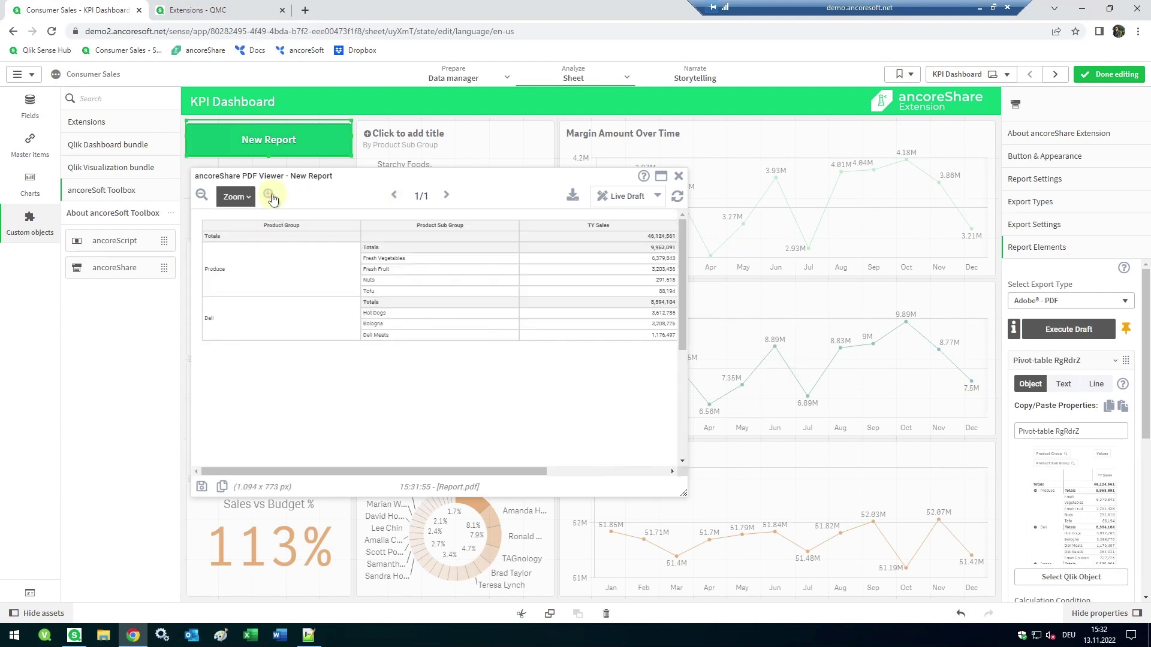
pyautogui.scroll(-5, 1078, 503)
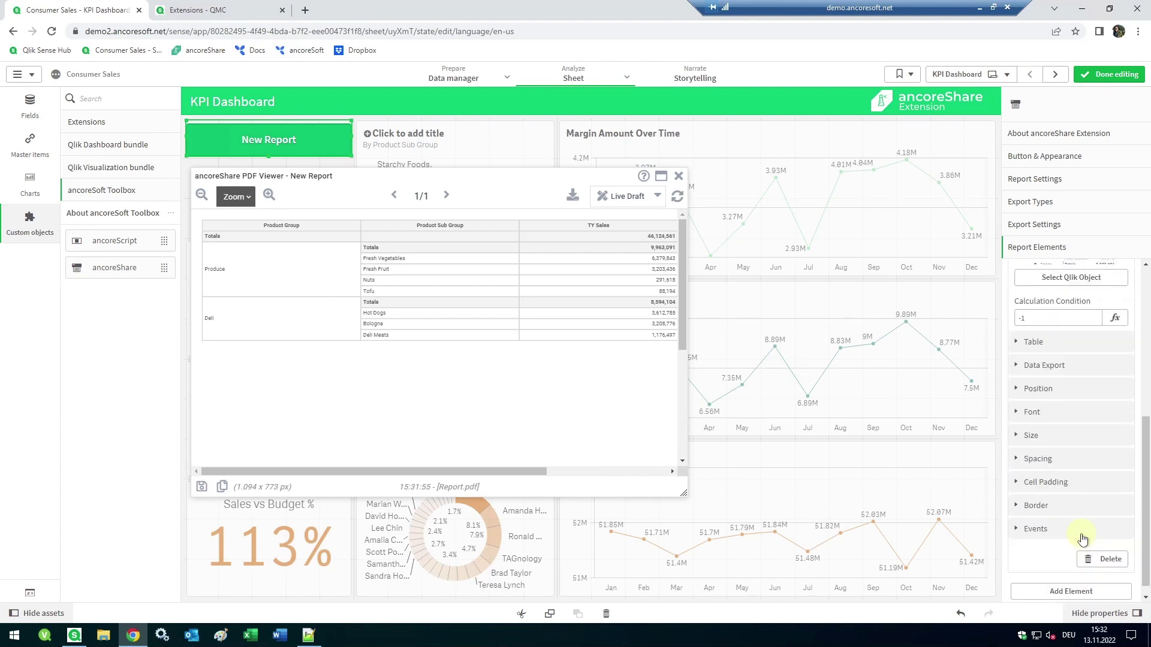
pyautogui.click(1032, 399)
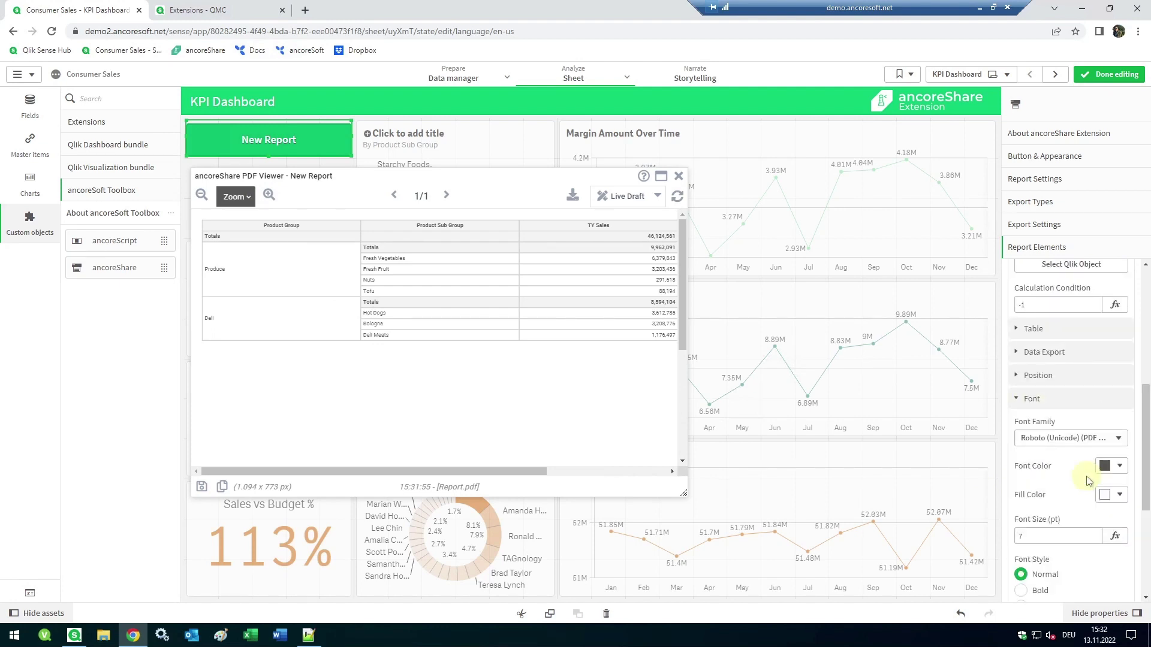
pyautogui.click(1035, 536)
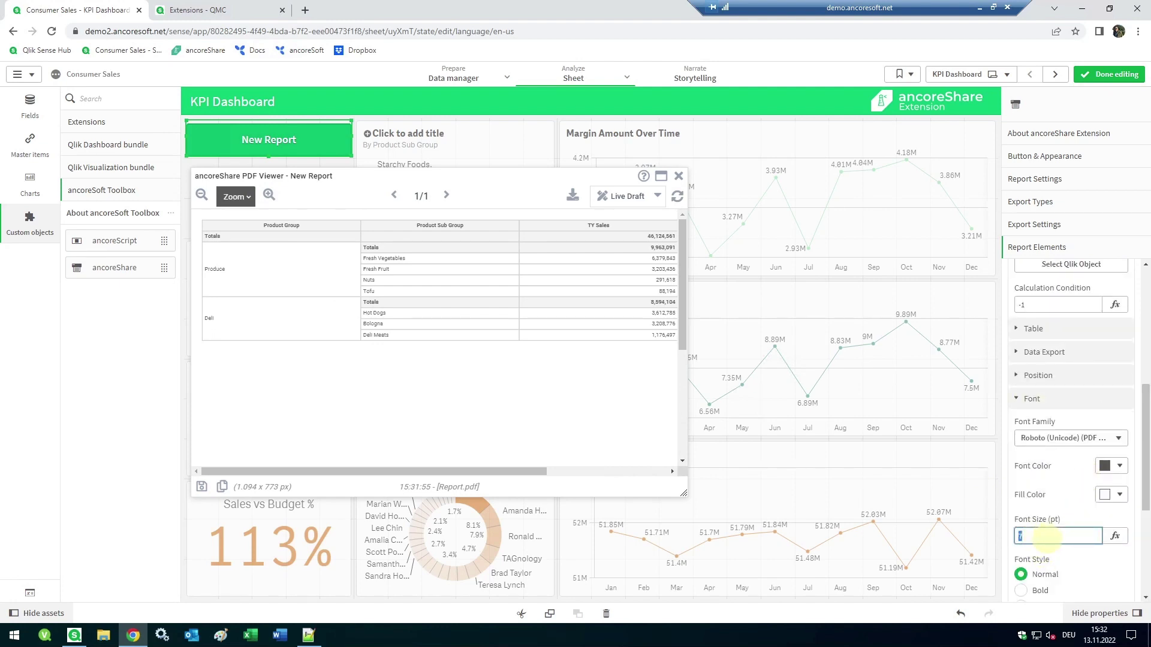
pyautogui.press('Return')
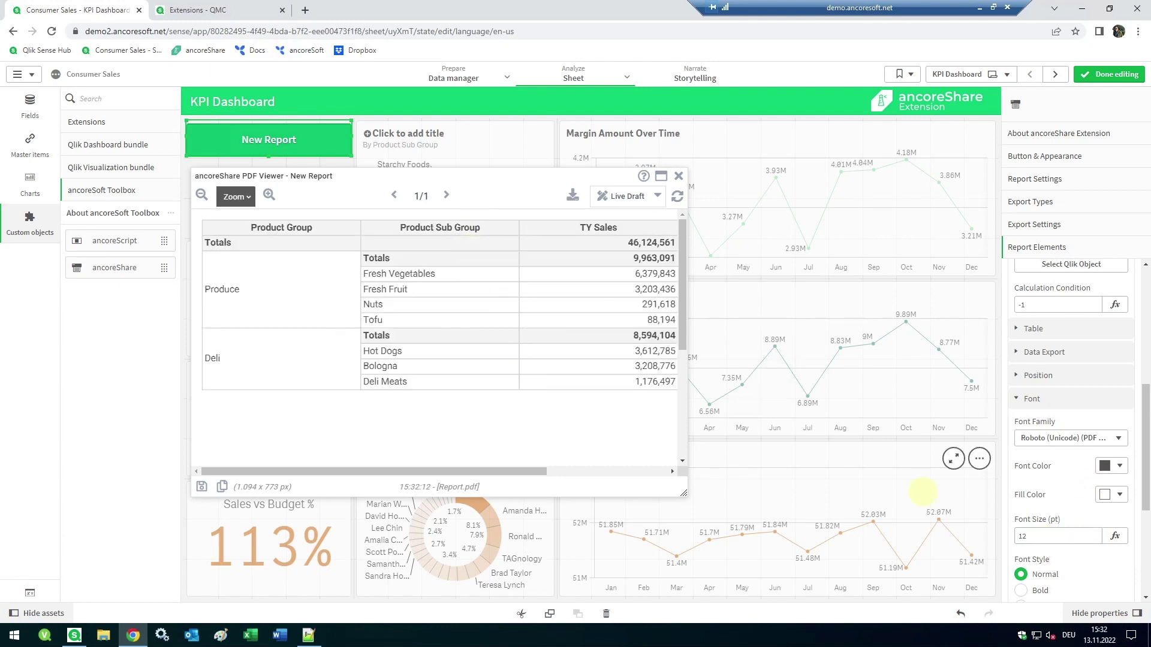
# Set the header fill color of the report's pivot table to the palette's dark teal
pyautogui.scroll(3, 1066, 480)
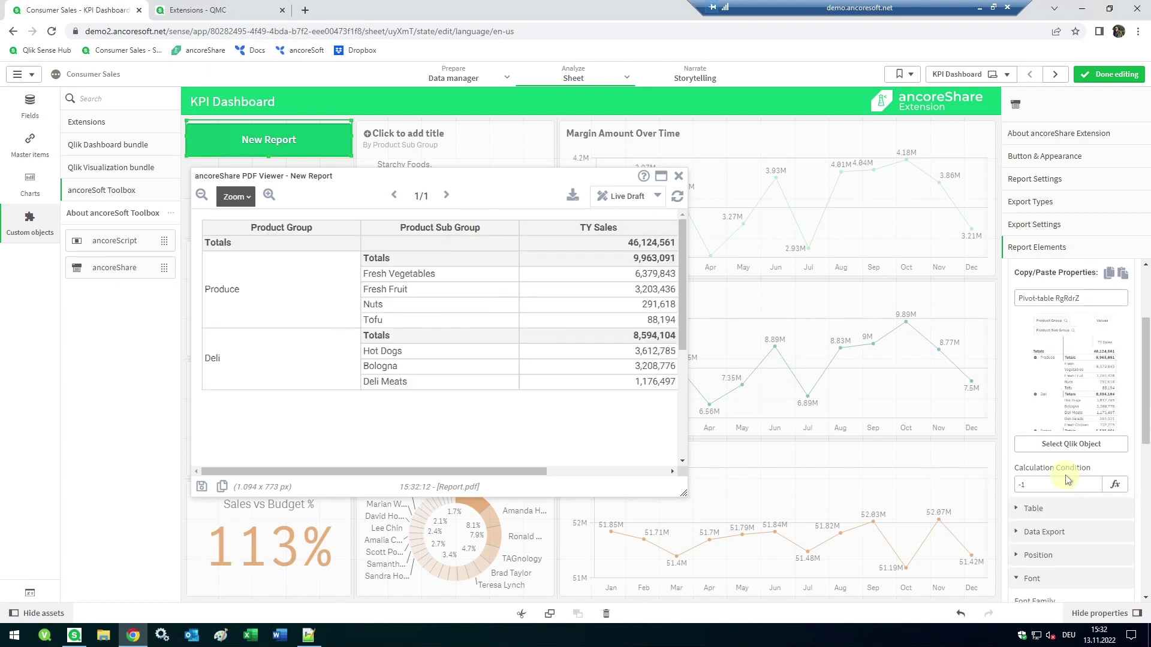
pyautogui.click(1062, 508)
pyautogui.scroll(-3, 1064, 507)
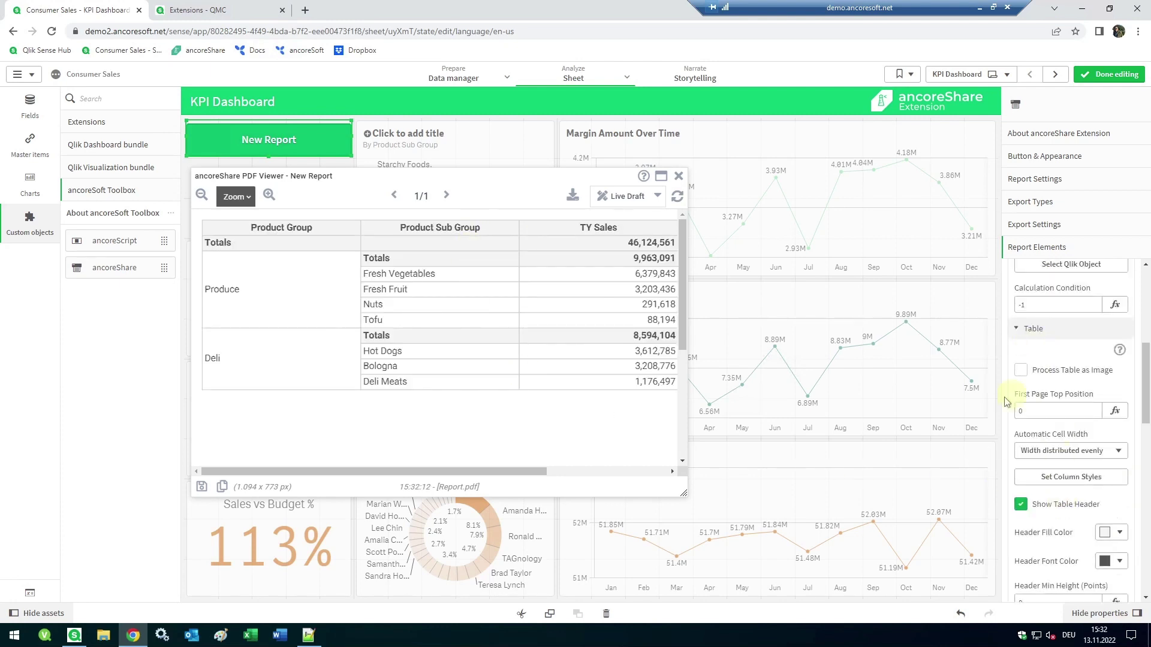
pyautogui.scroll(-2, 1067, 479)
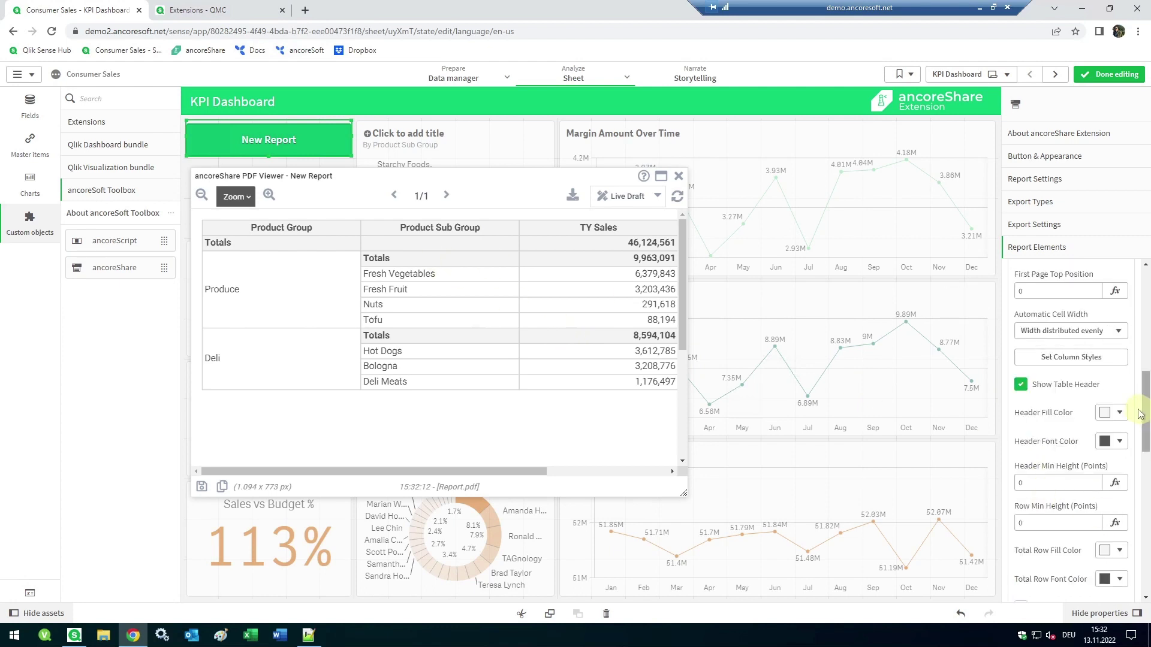
pyautogui.click(1114, 422)
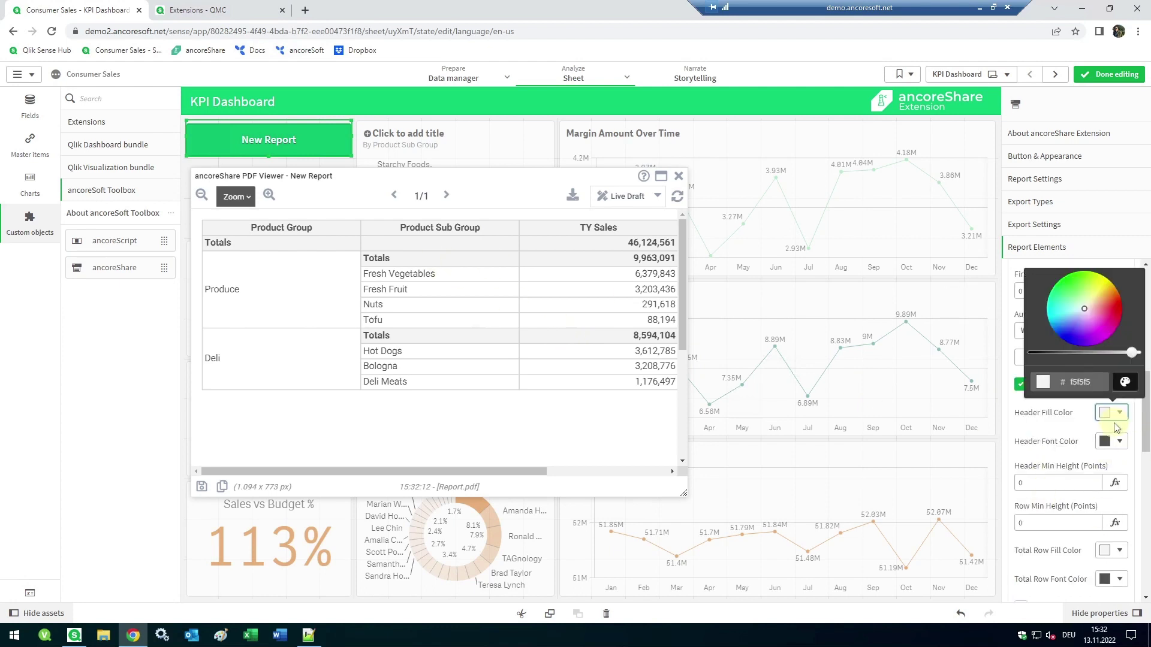
pyautogui.click(1123, 381)
pyautogui.click(1081, 345)
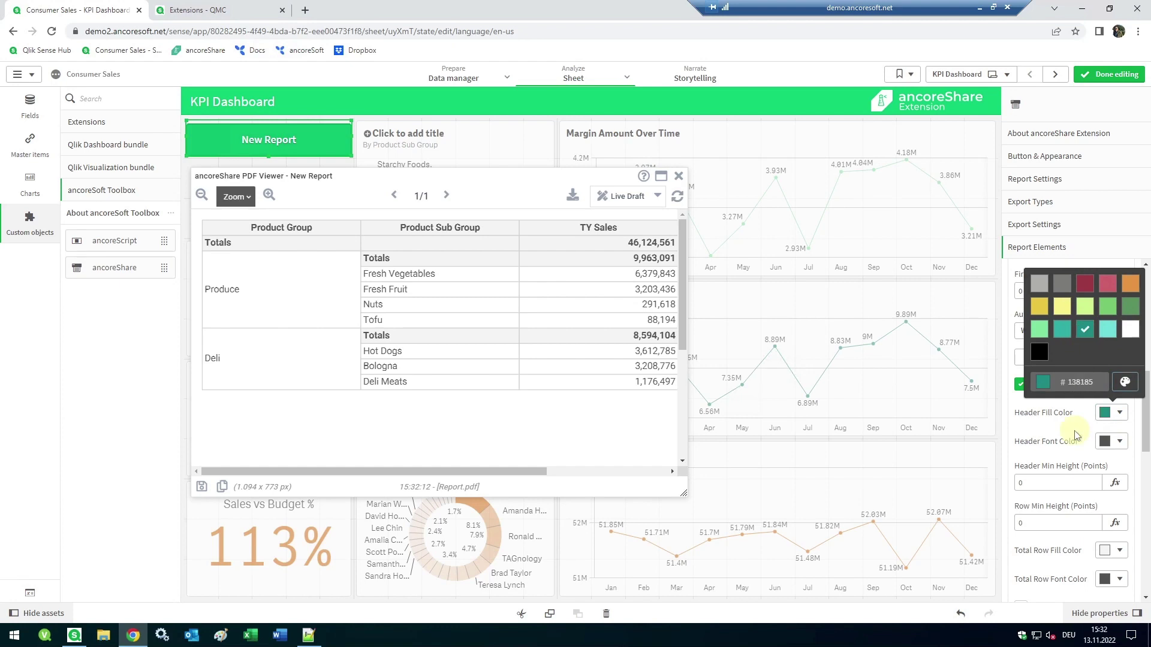
# Set the pivot table's header font color to white
pyautogui.click(1112, 441)
pyautogui.click(1123, 373)
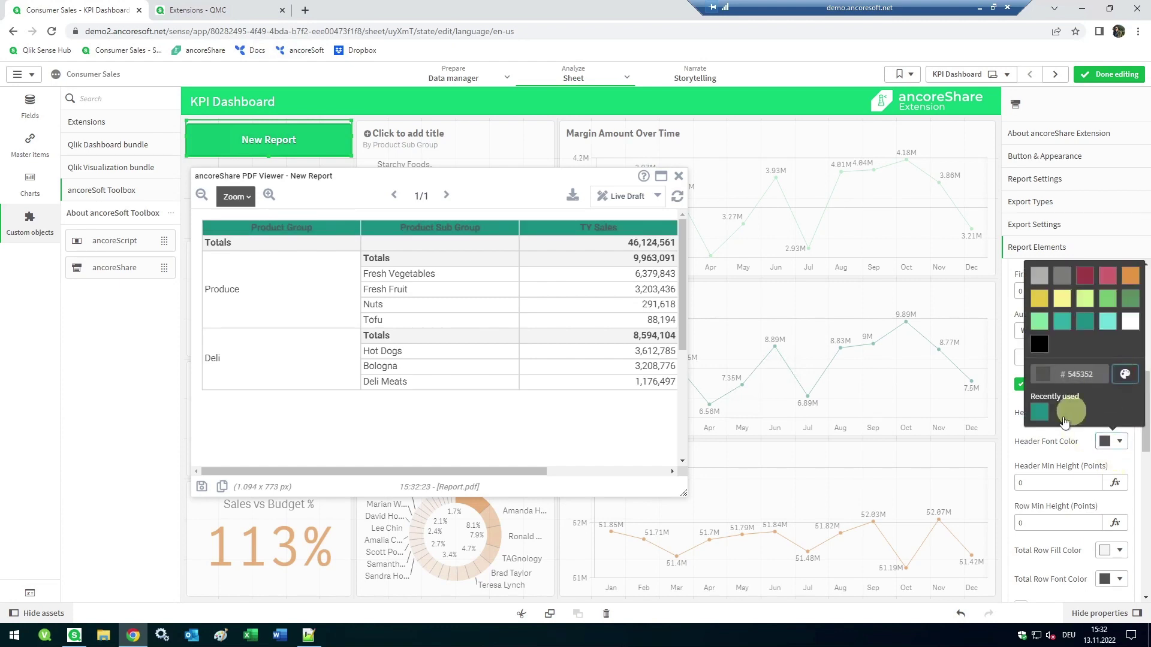
pyautogui.click(1130, 321)
pyautogui.click(1070, 462)
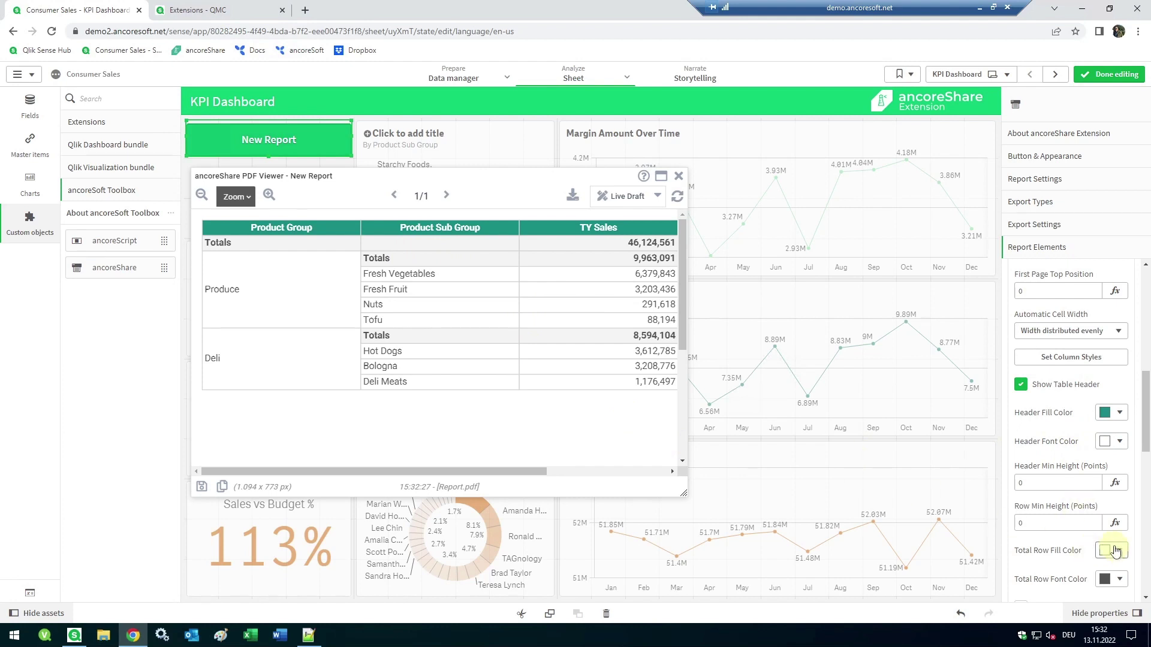
# Give the pivot table's total rows the same teal fill as the header and a white font color
pyautogui.scroll(-1, 1082, 501)
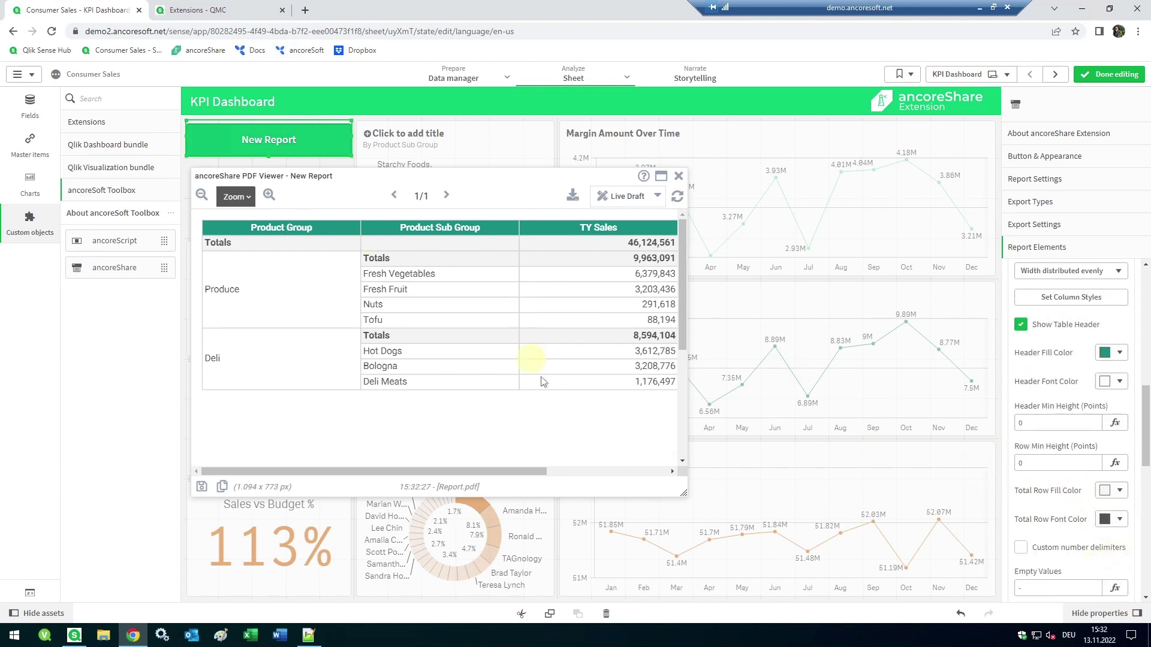
pyautogui.click(1112, 491)
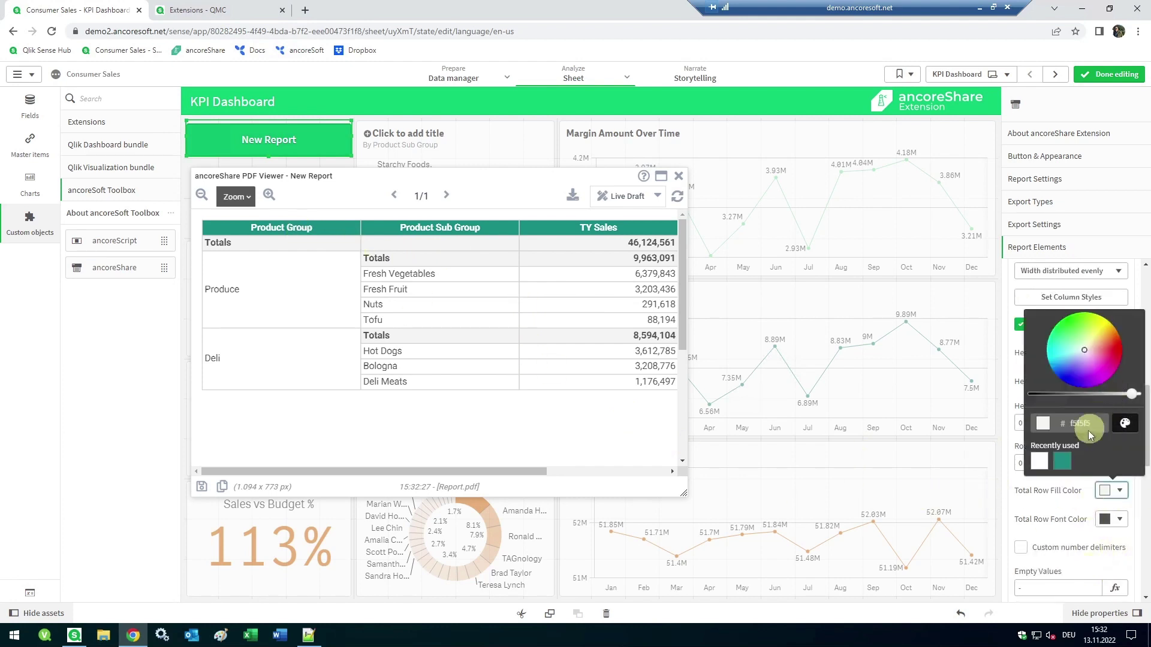
pyautogui.click(1062, 461)
pyautogui.click(1107, 513)
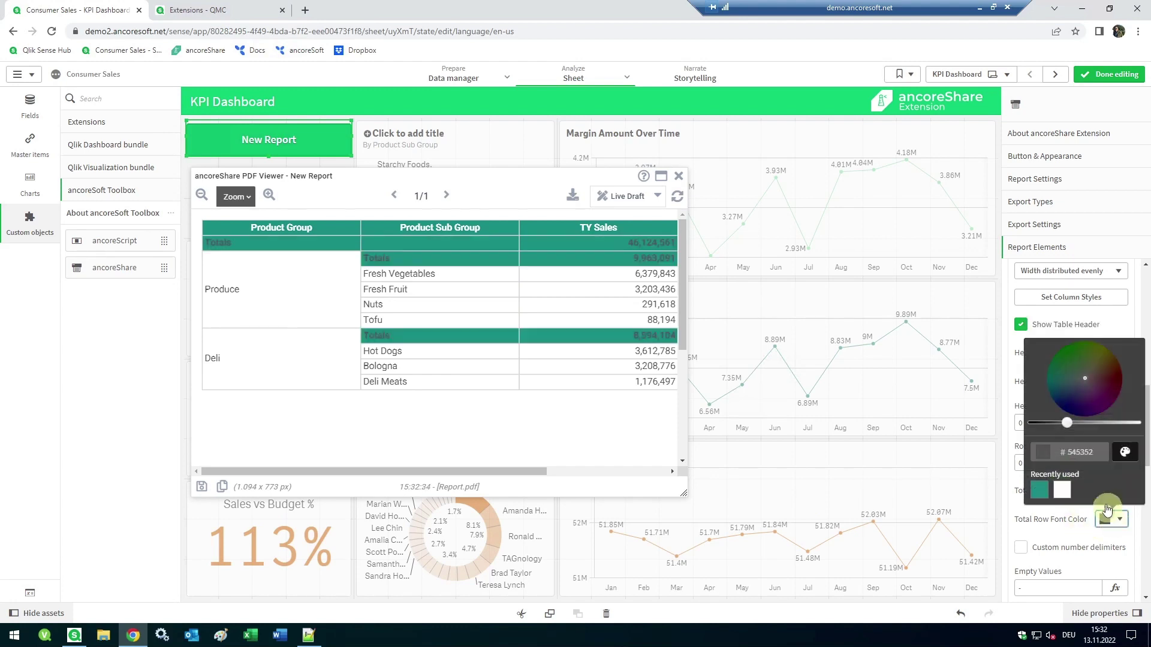
pyautogui.click(1039, 490)
pyautogui.click(1062, 490)
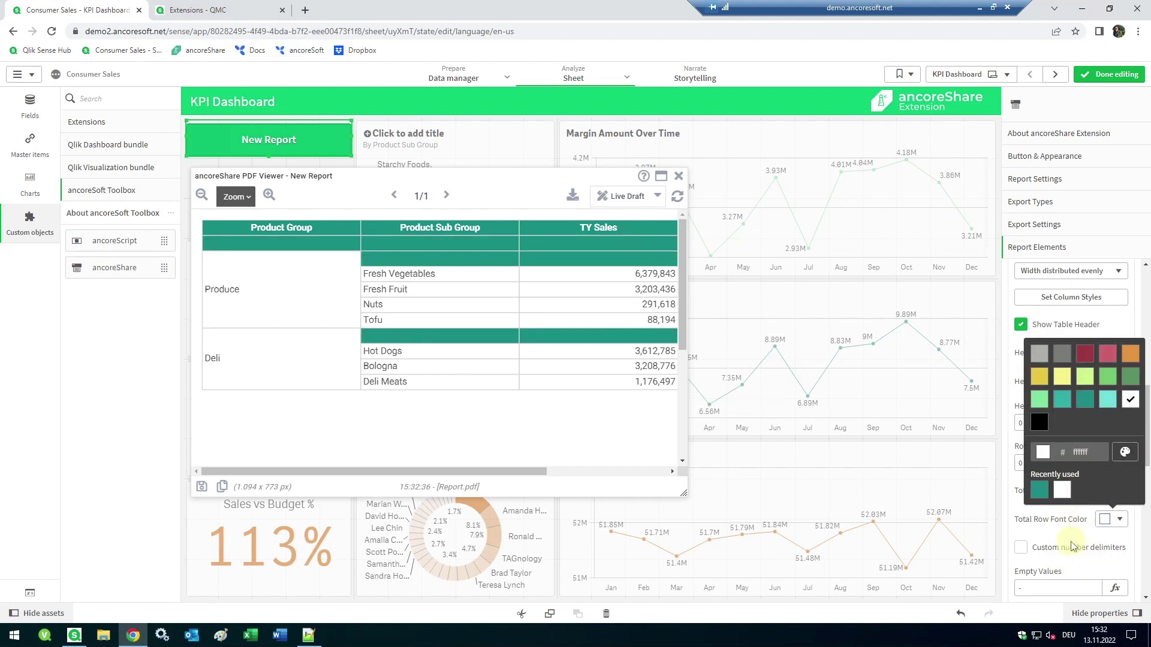
pyautogui.click(1075, 529)
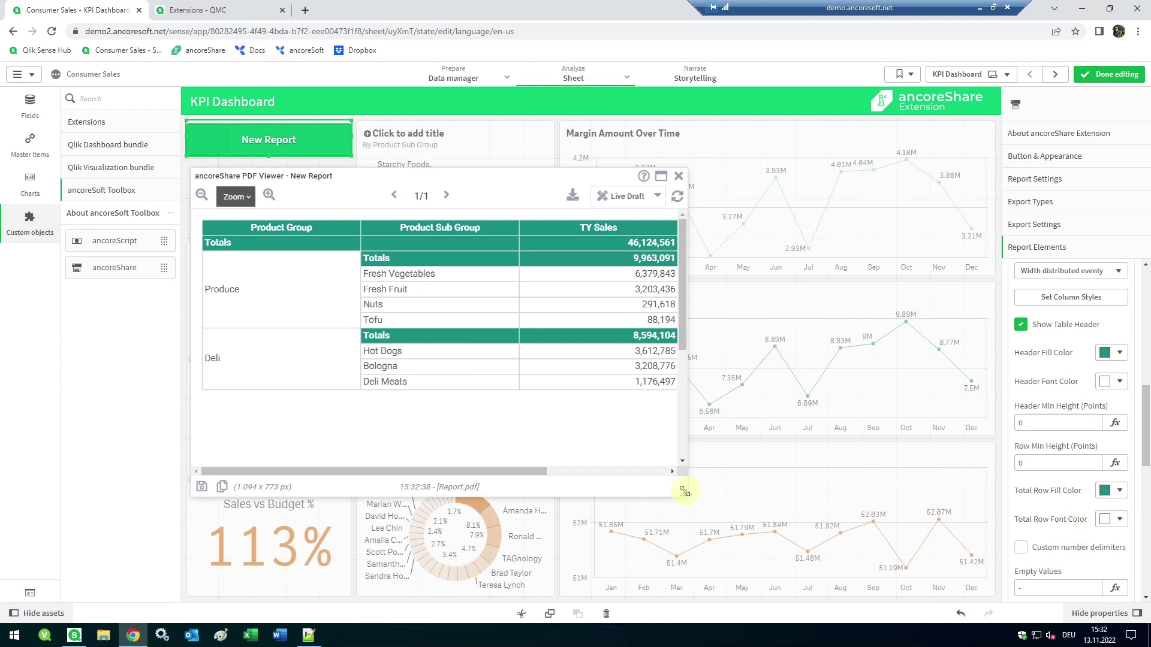
# Enlarge the PDF viewer window, then copy the pivot table element's properties and paste them into a new report element
pyautogui.moveTo(683, 488); pyautogui.dragTo(806, 535)
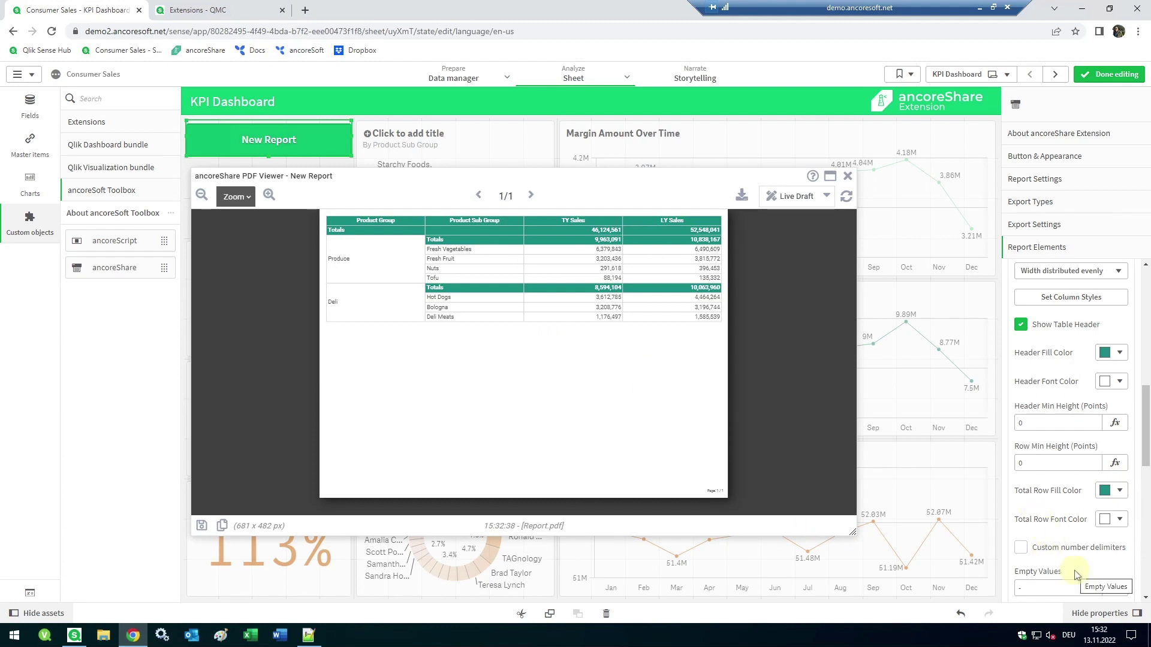
pyautogui.scroll(3, 1077, 574)
pyautogui.scroll(5, 1074, 570)
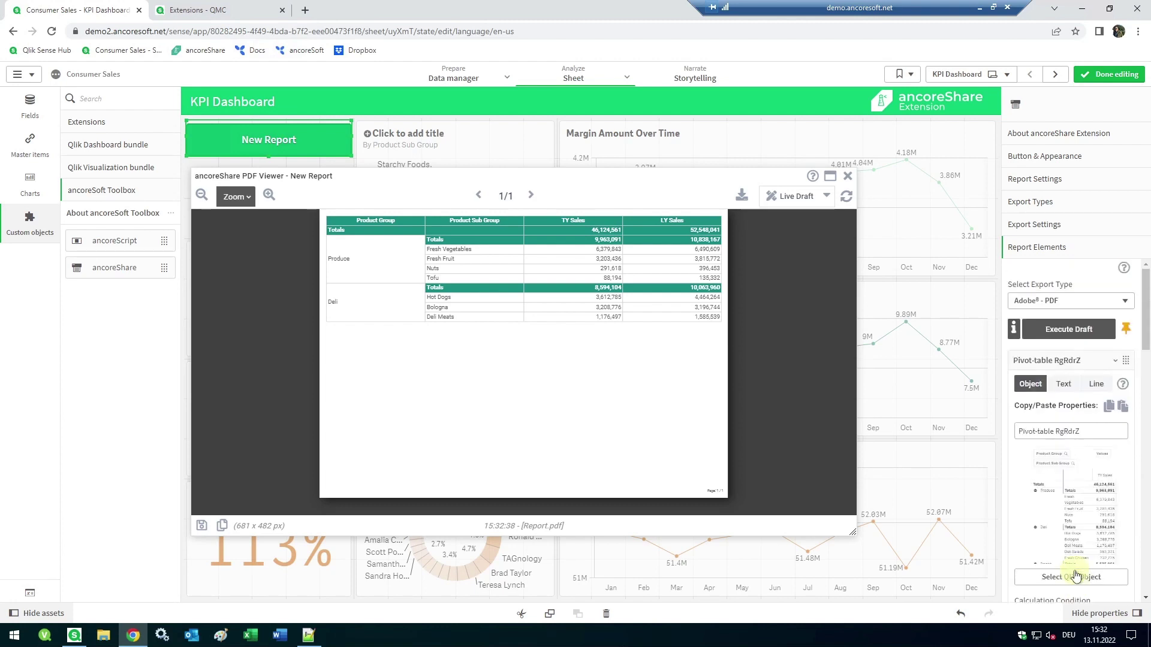
pyautogui.click(1107, 408)
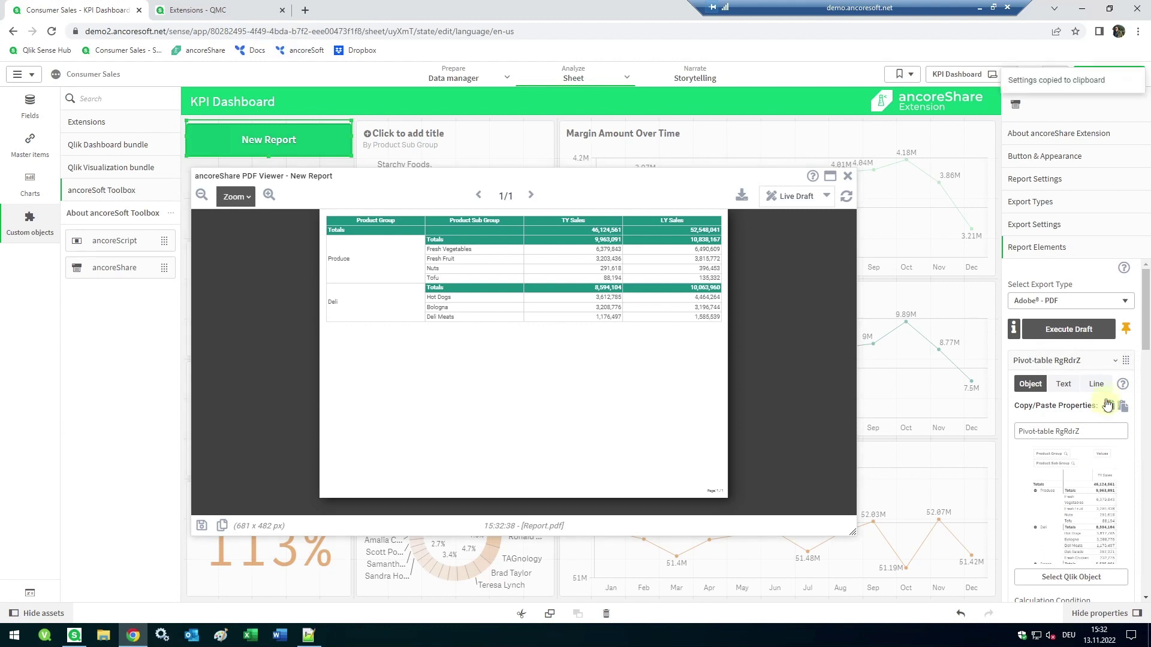
pyautogui.click(1105, 362)
pyautogui.click(1089, 396)
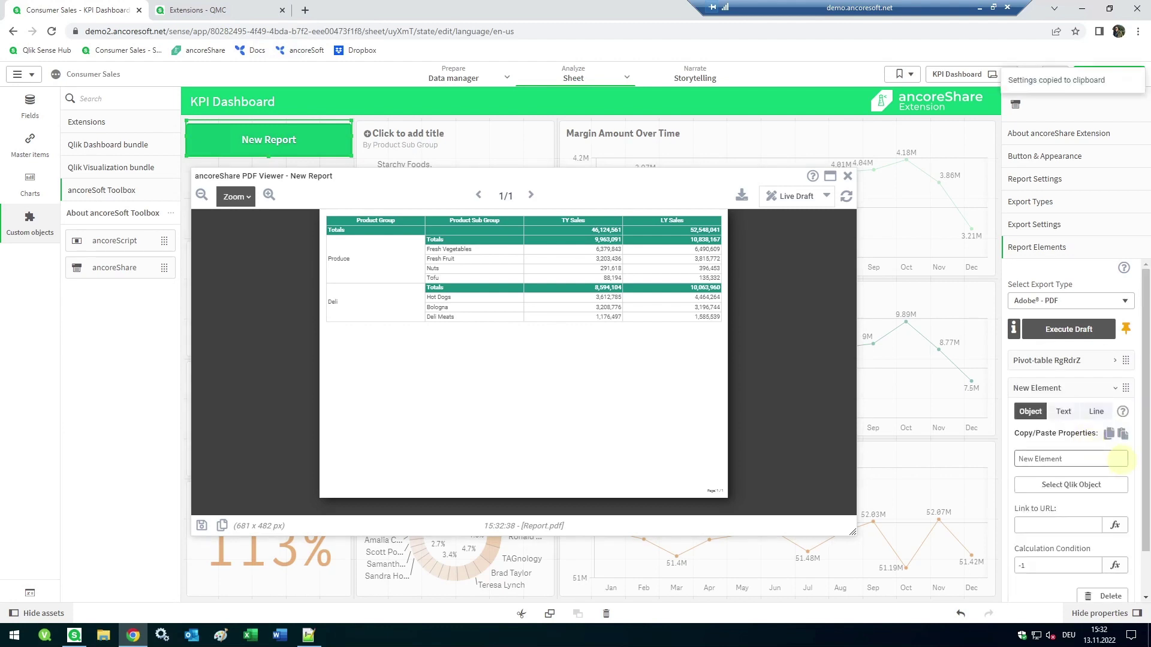
pyautogui.click(1123, 434)
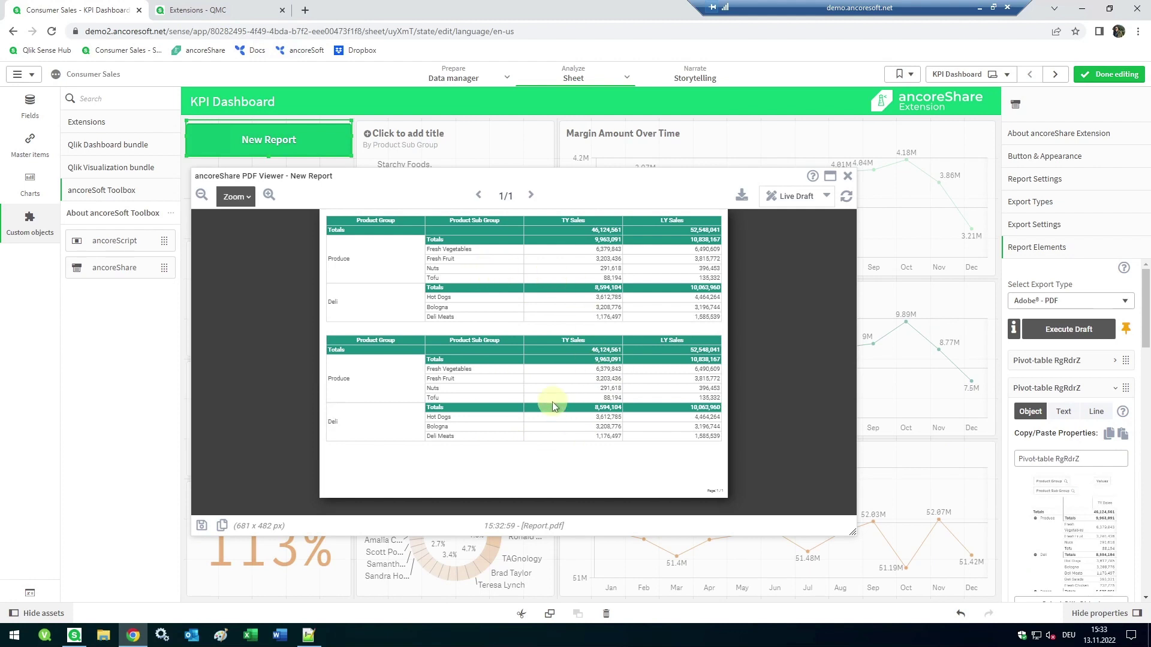
# Replace the second report element's source object with the YOY Sales by Customer pivot table from the Sales Analysis sheet
pyautogui.scroll(-2, 1063, 527)
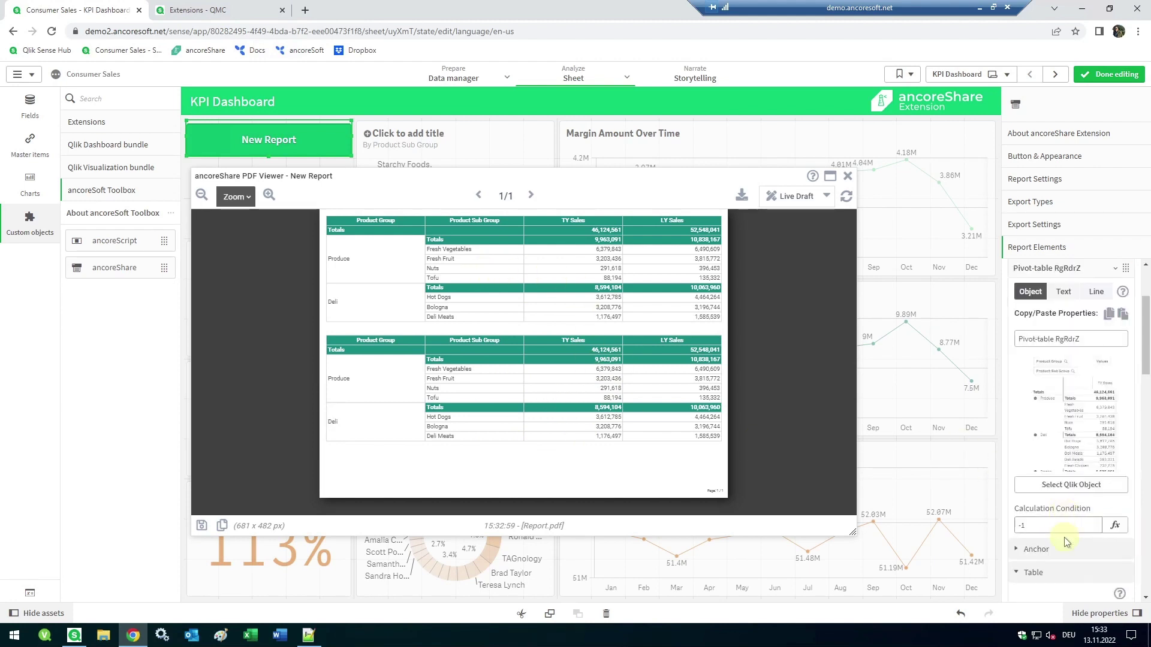
pyautogui.click(1071, 484)
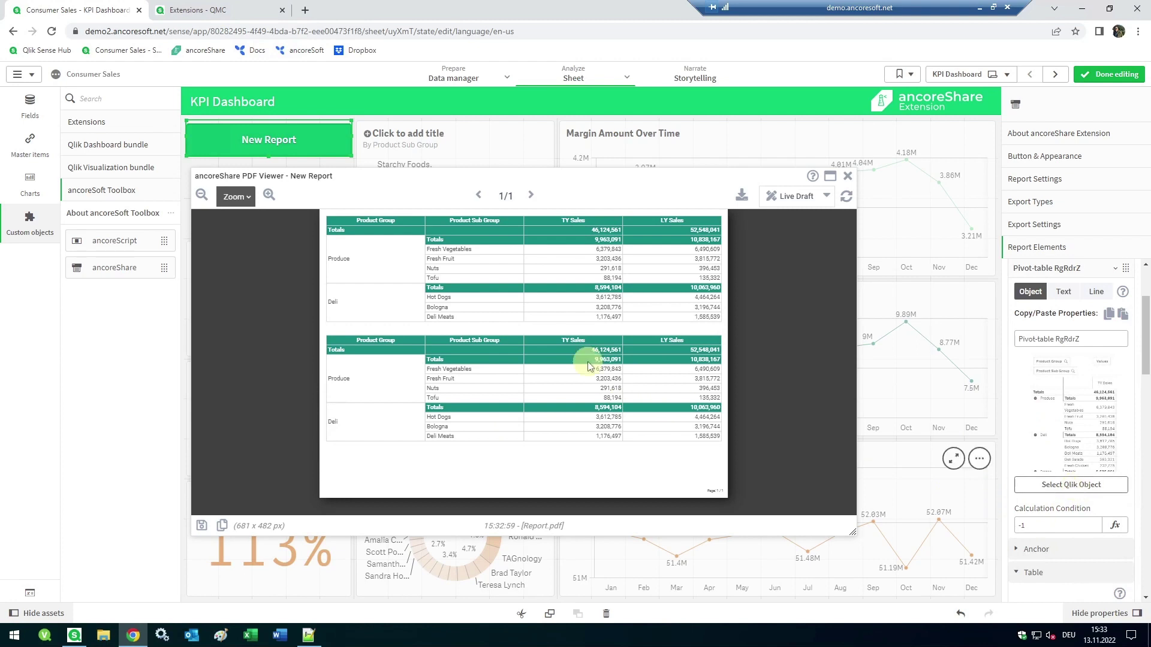
pyautogui.click(1089, 484)
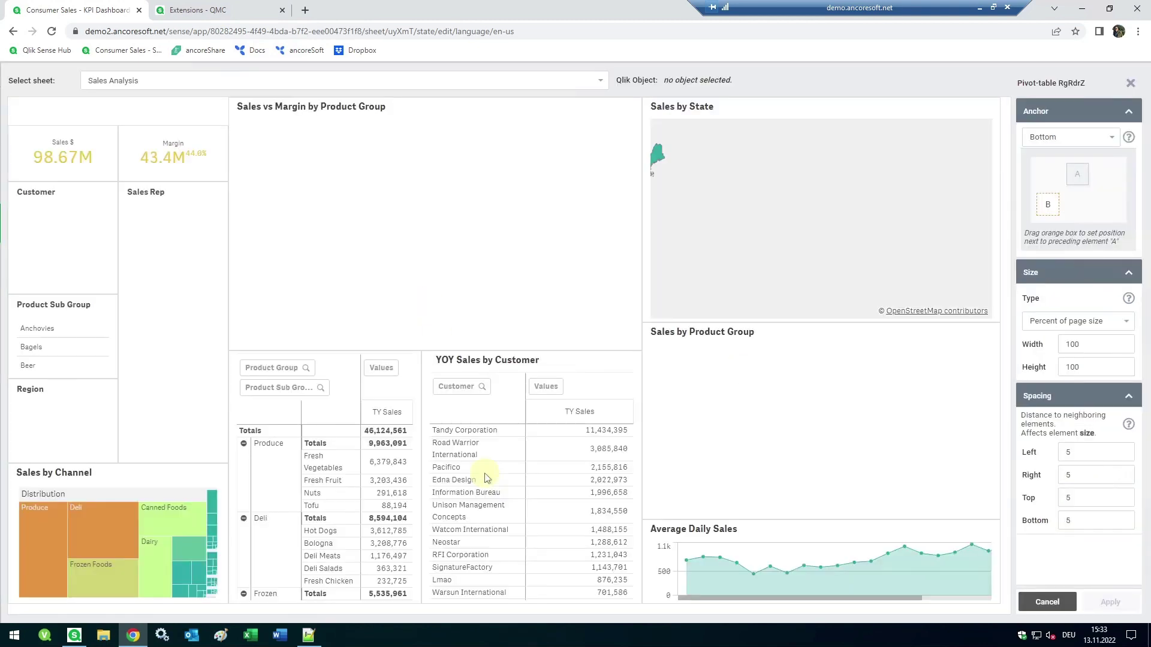
pyautogui.click(487, 478)
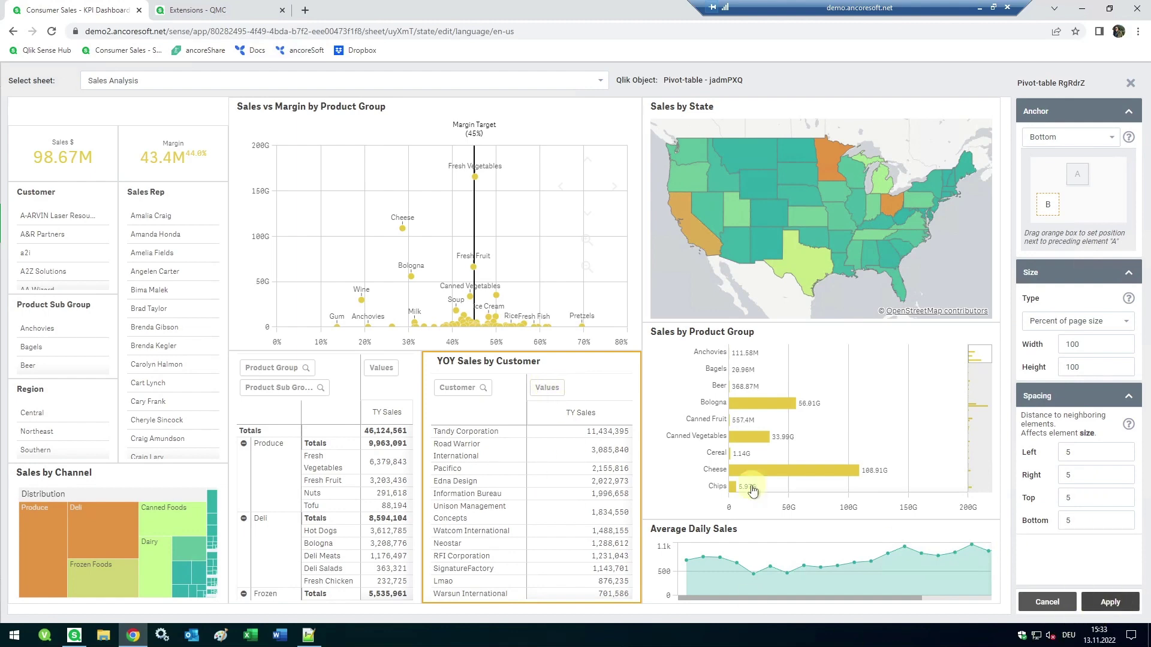
pyautogui.doubleClick(478, 433)
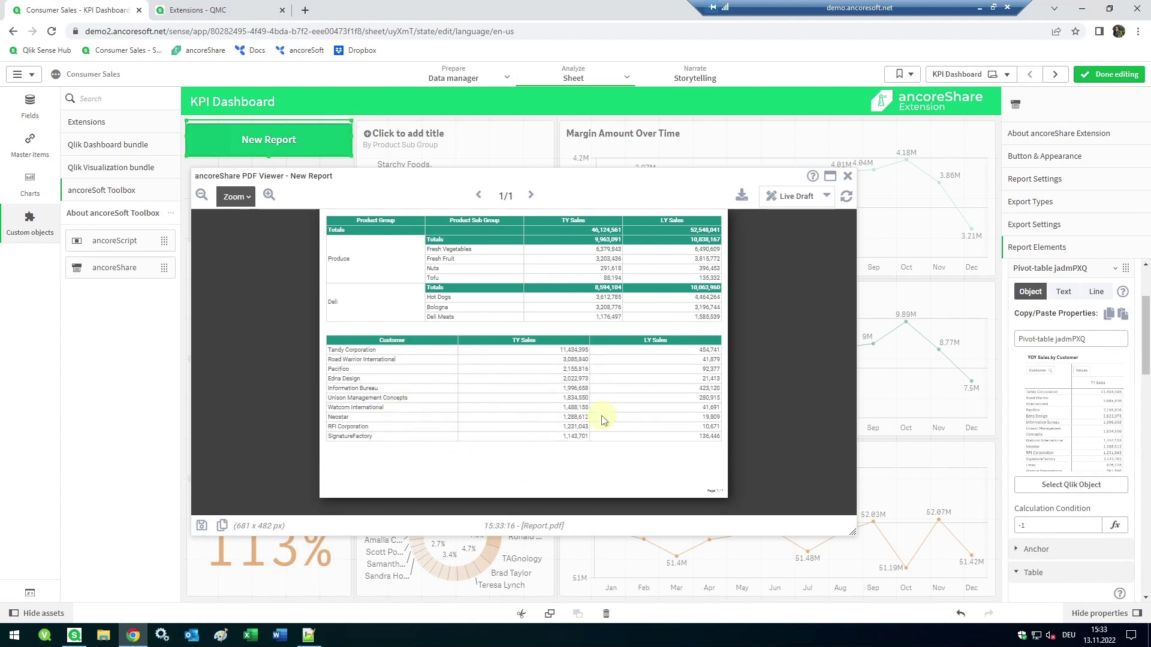
# Switch the PDF viewer from Live Draft to Preview and check the report's first two pages
pyautogui.click(827, 196)
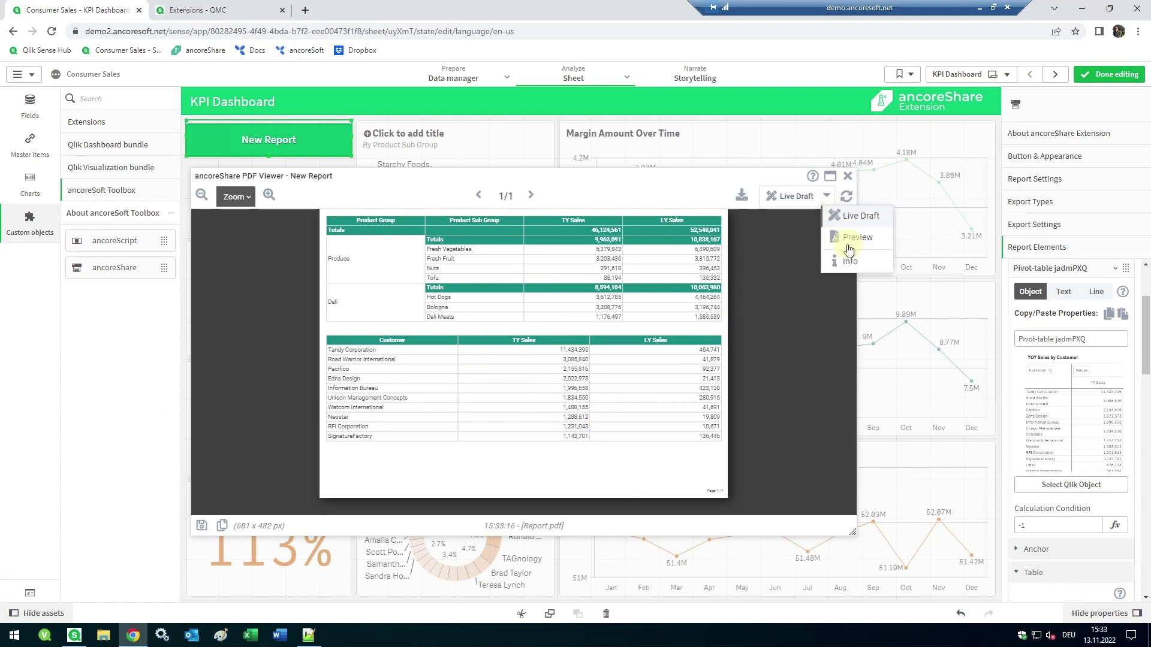
pyautogui.click(850, 238)
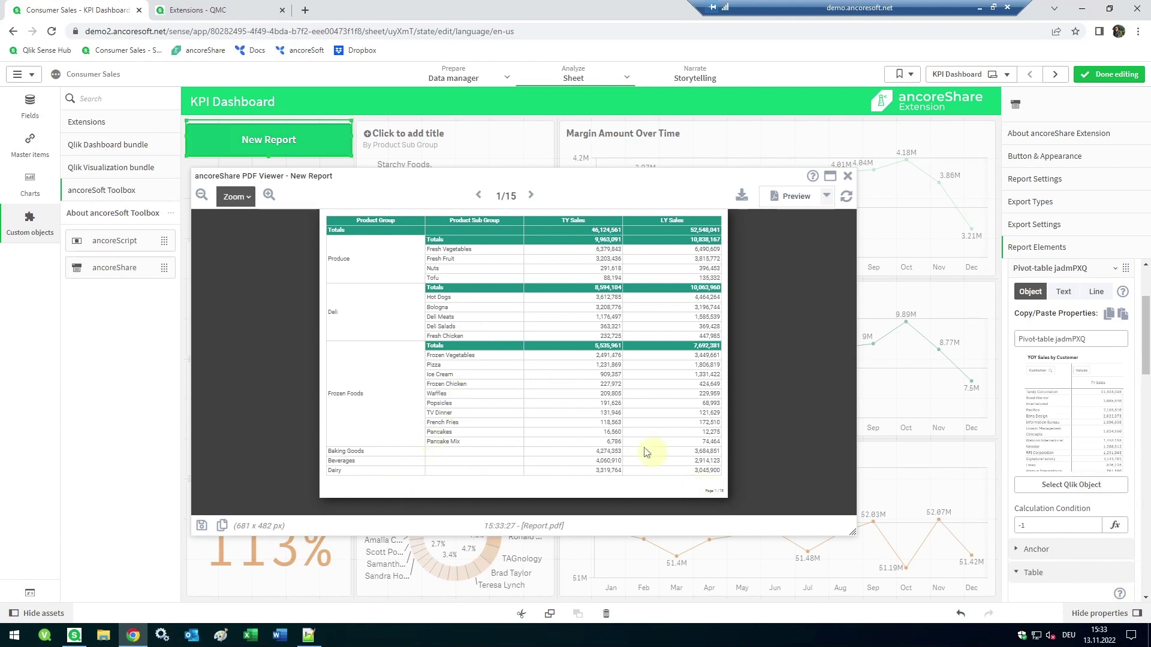
pyautogui.click(531, 196)
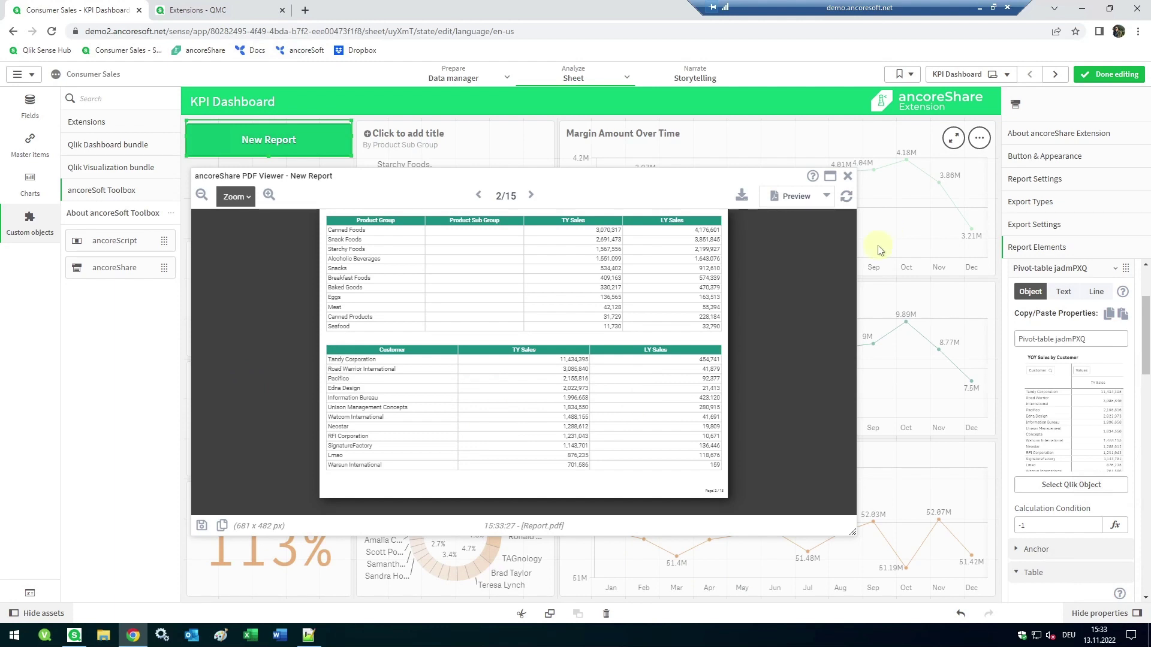
pyautogui.click(479, 196)
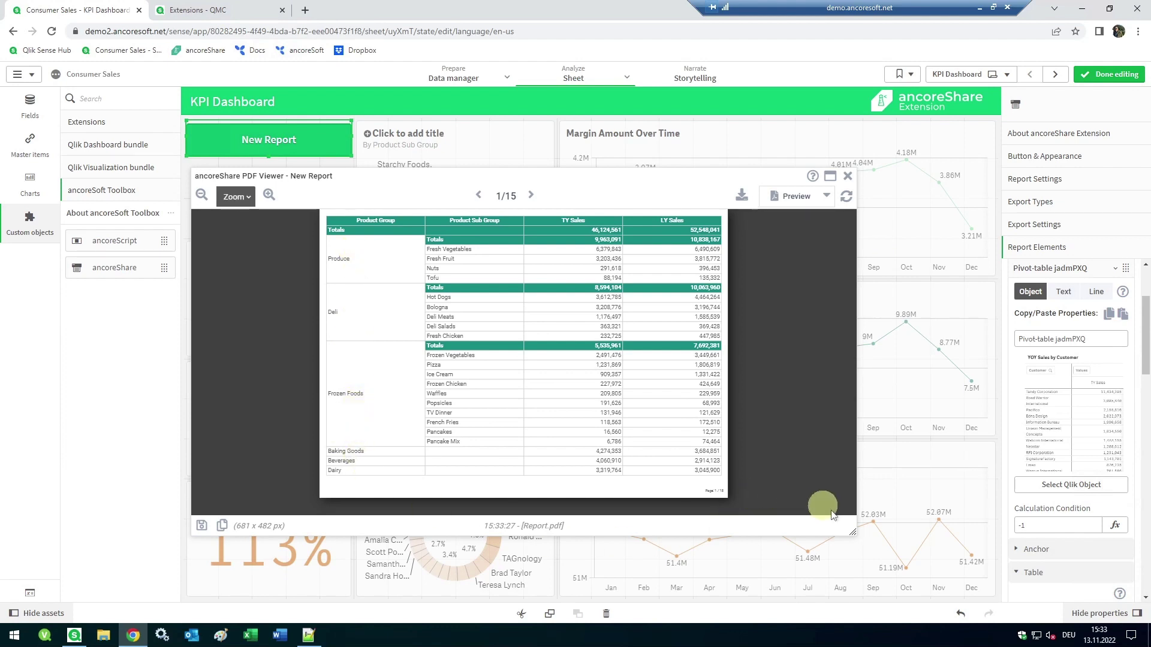
# Shrink the PDF viewer and move it off the left-hand charts, then finish editing and go to the Sales Analysis sheet
pyautogui.moveTo(853, 534); pyautogui.dragTo(598, 451)
pyautogui.moveTo(404, 175); pyautogui.dragTo(730, 263)
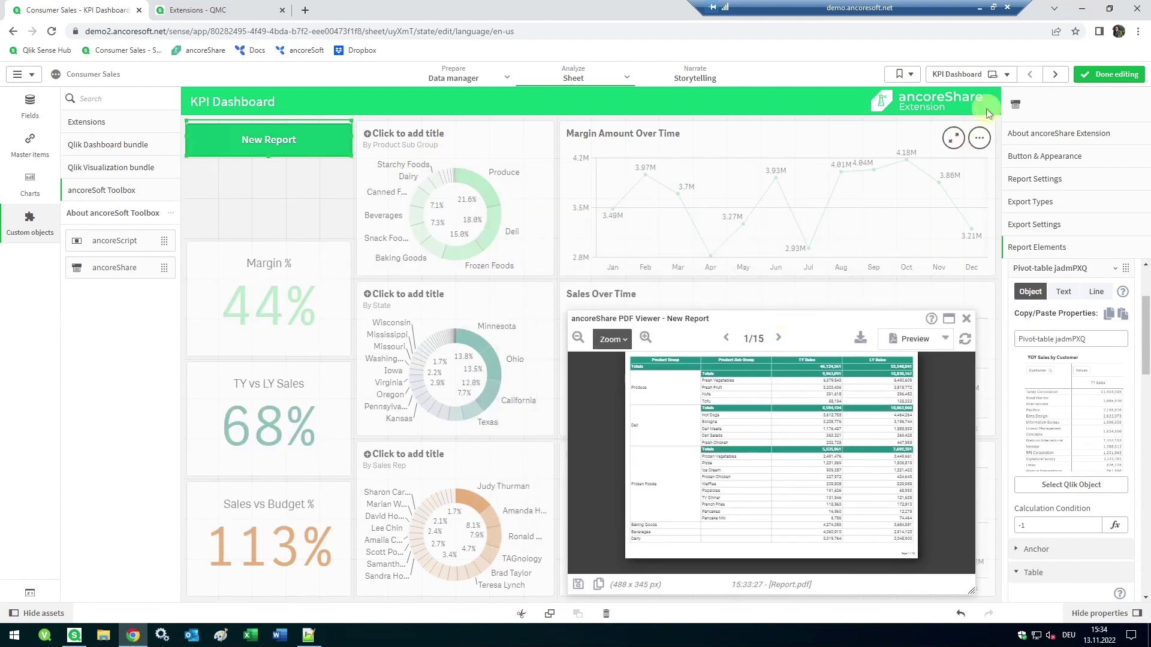
pyautogui.click(1109, 74)
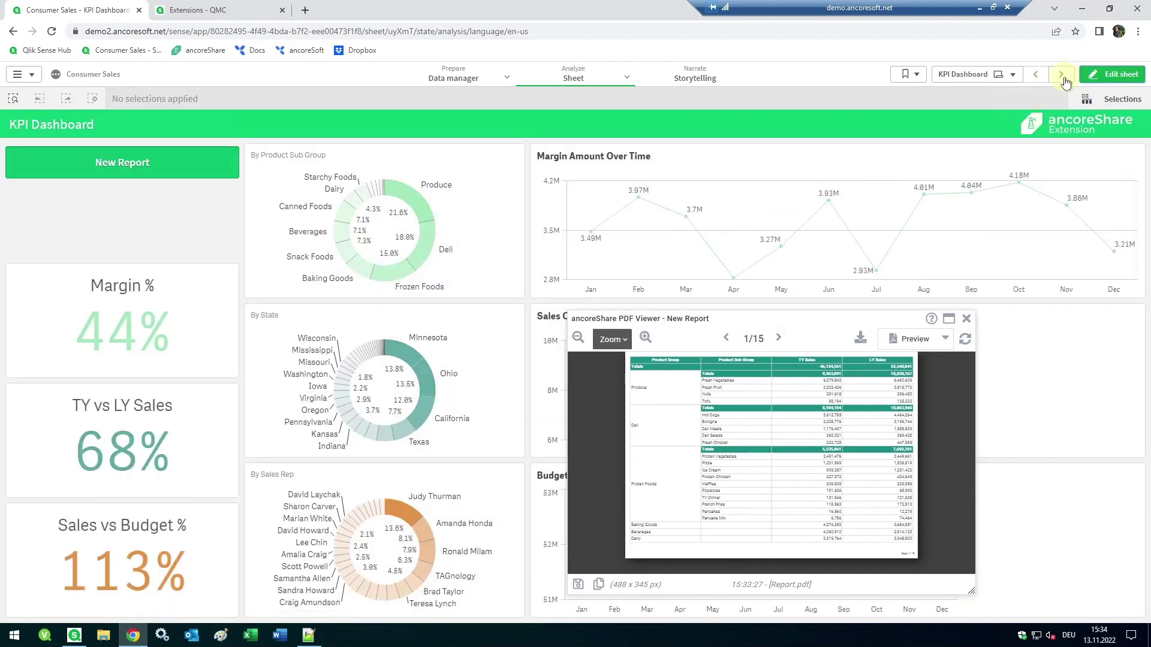
pyautogui.click(1059, 74)
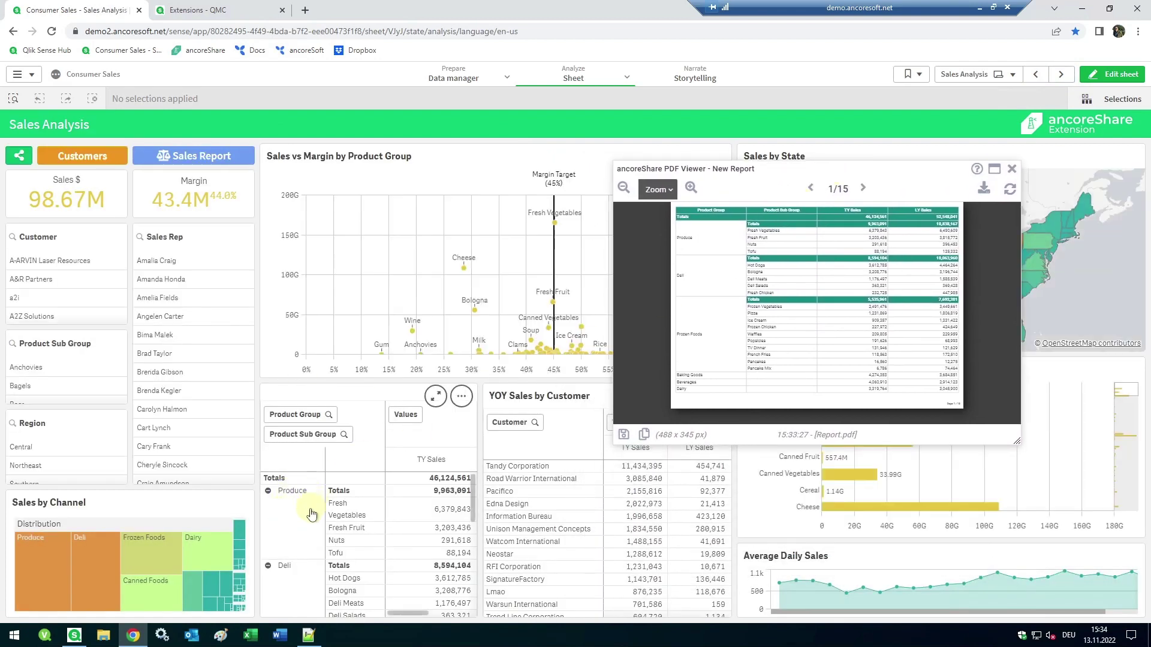
# Collapse the Produce group in the Product Group pivot table and refresh the report preview
pyautogui.scroll(-5, 310, 522)
pyautogui.scroll(5, 307, 541)
pyautogui.click(268, 492)
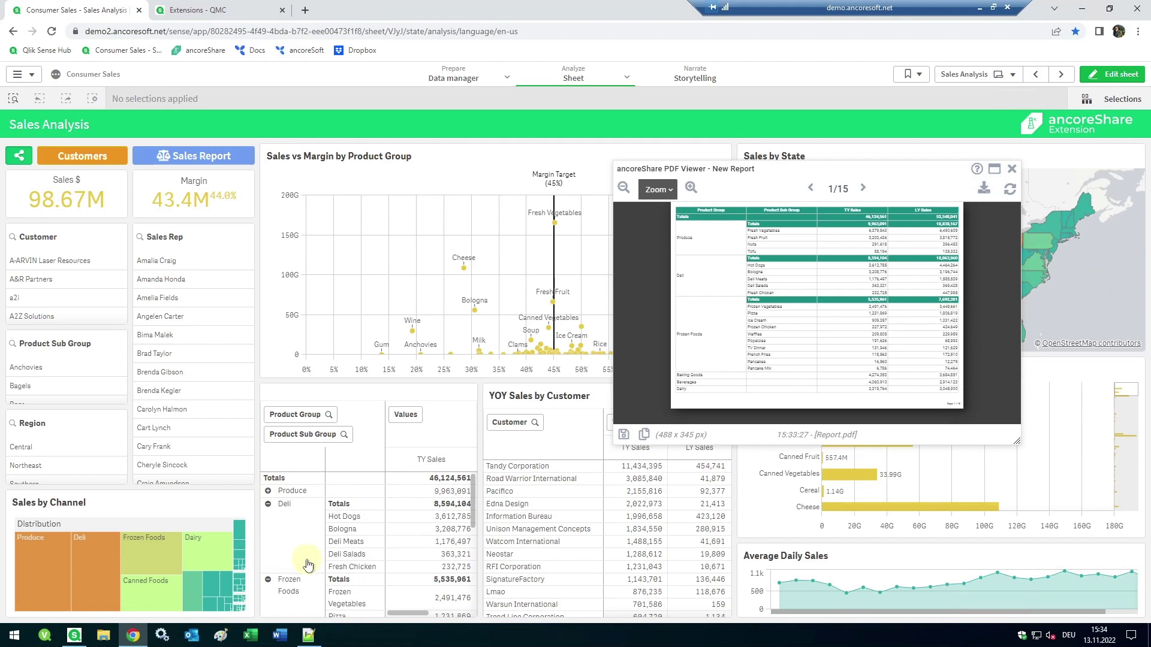
pyautogui.scroll(-4, 307, 564)
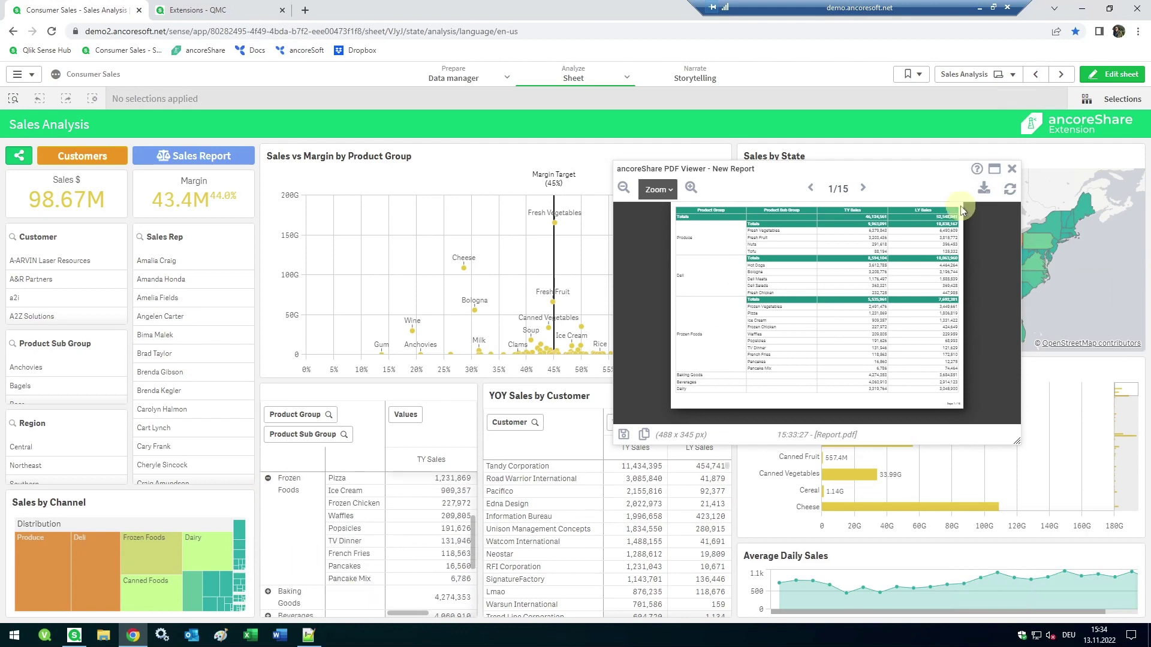
pyautogui.click(1009, 190)
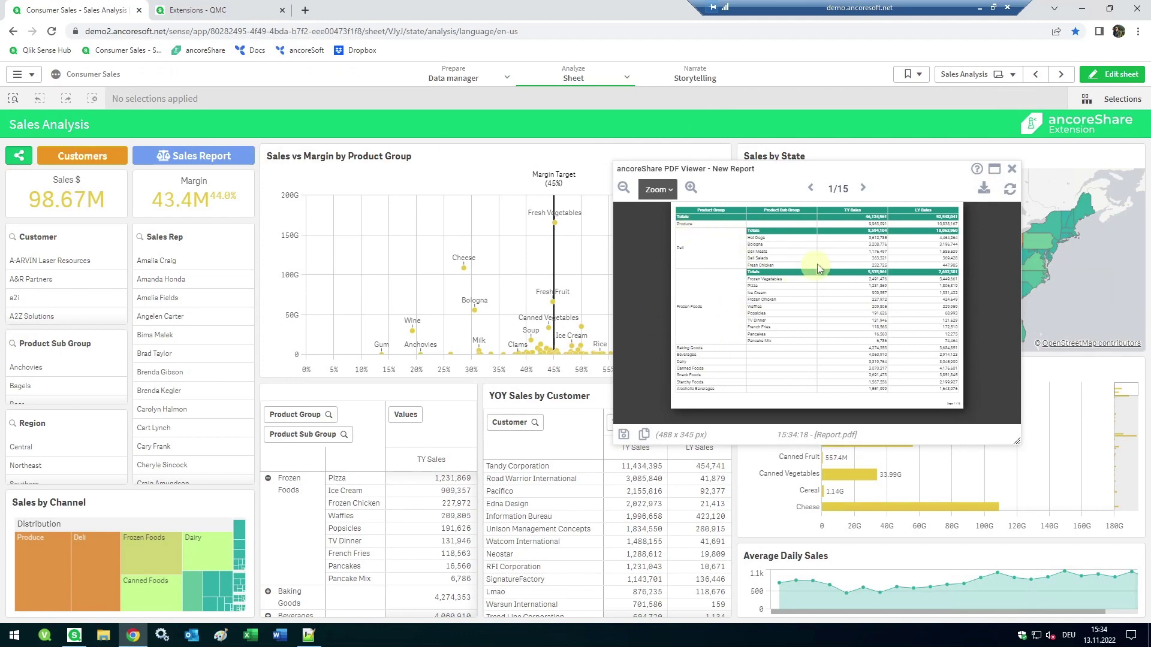
# Zoom in on the refreshed report preview and move the viewer clear of the YOY Sales by Customer table
pyautogui.click(699, 193)
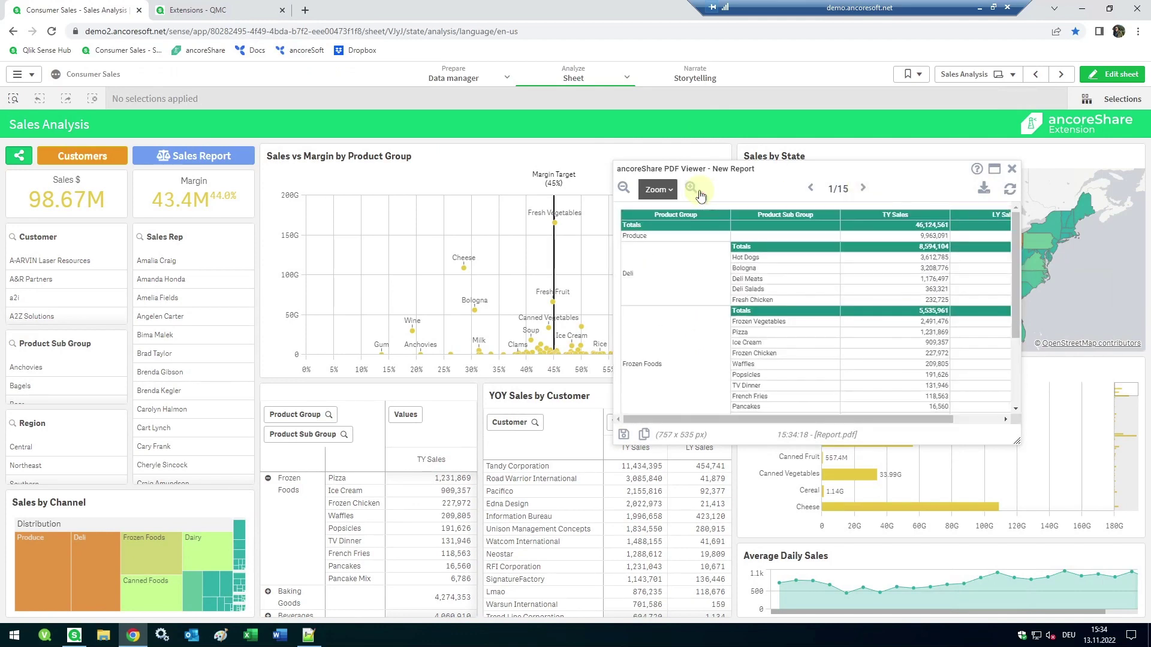
pyautogui.click(699, 193)
pyautogui.click(698, 193)
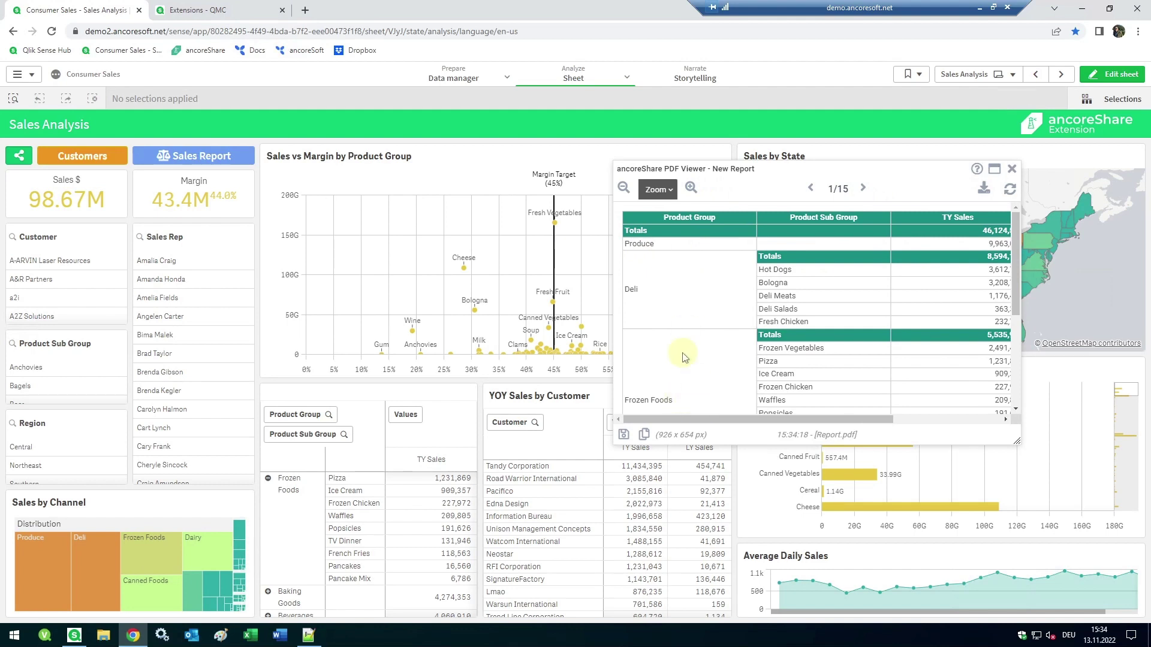
pyautogui.moveTo(932, 175); pyautogui.dragTo(421, 138)
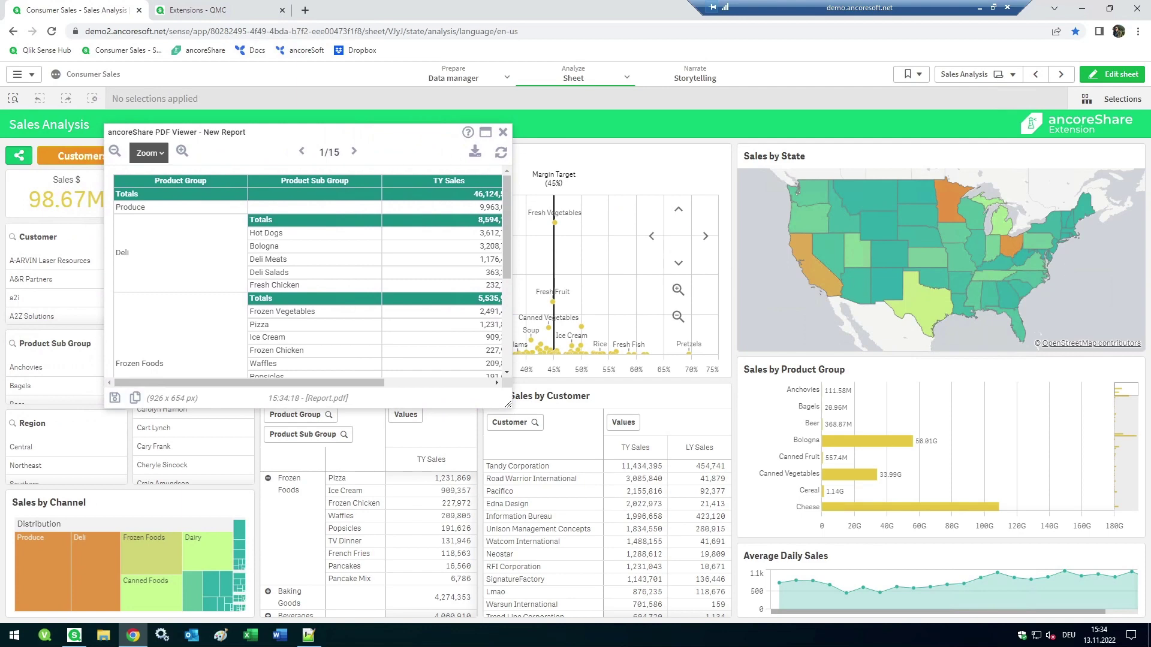
# Return to the KPI Dashboard sheet, enlarge the PDF viewer, and download and open the report PDF
pyautogui.click(1035, 74)
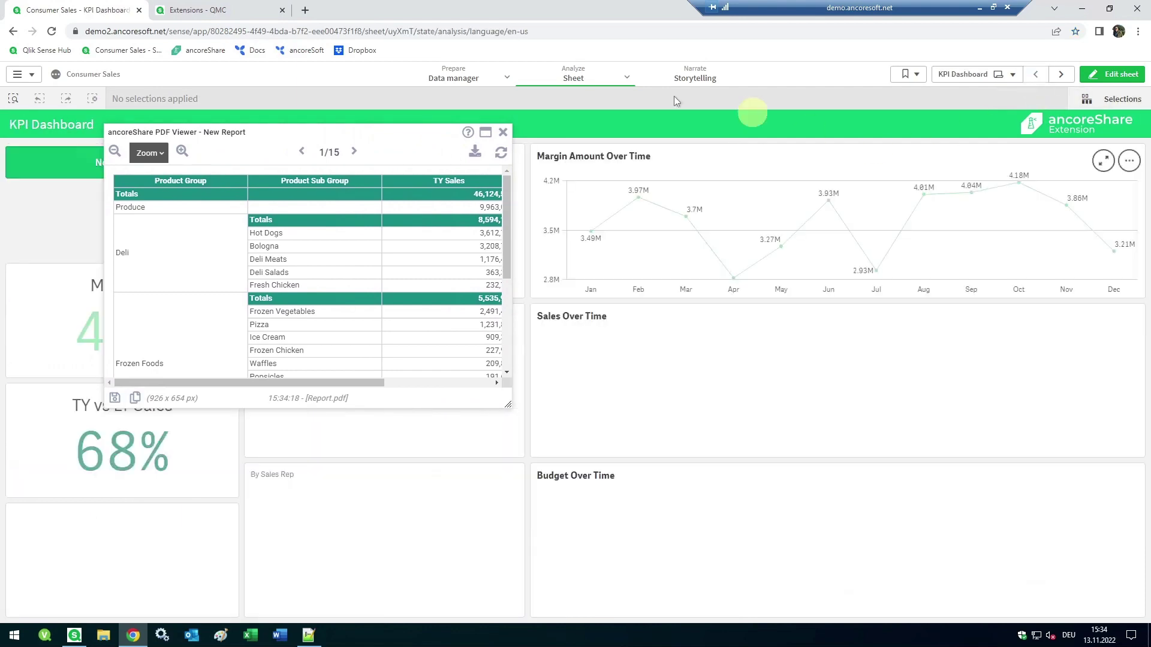
pyautogui.moveTo(511, 411); pyautogui.dragTo(640, 473)
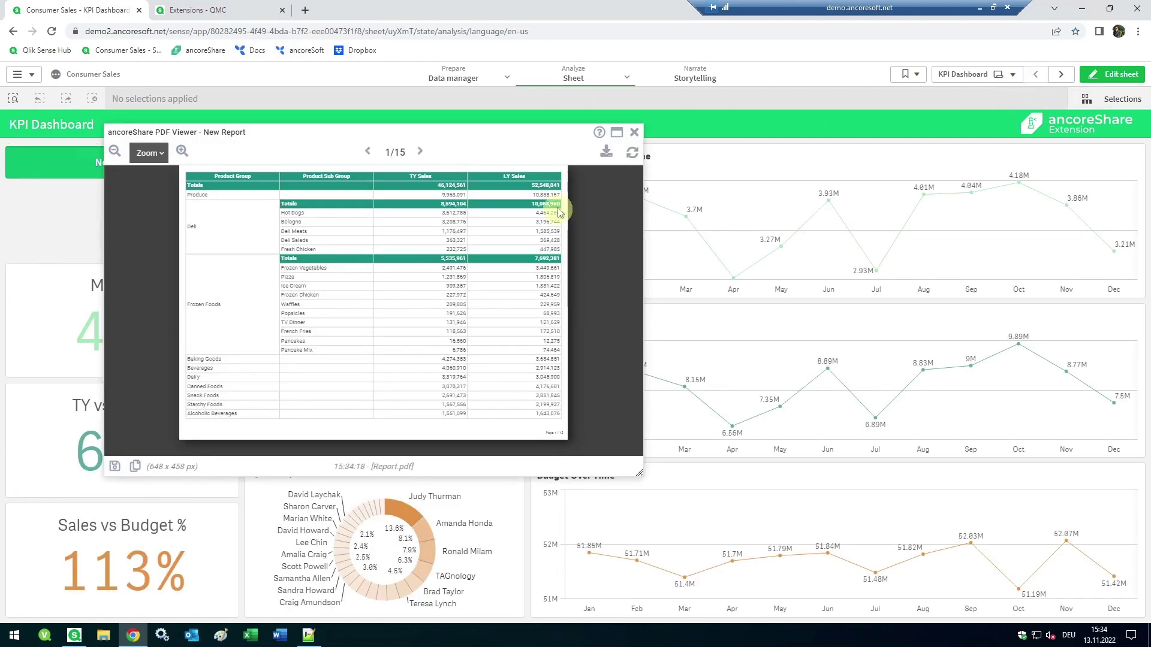
pyautogui.click(606, 151)
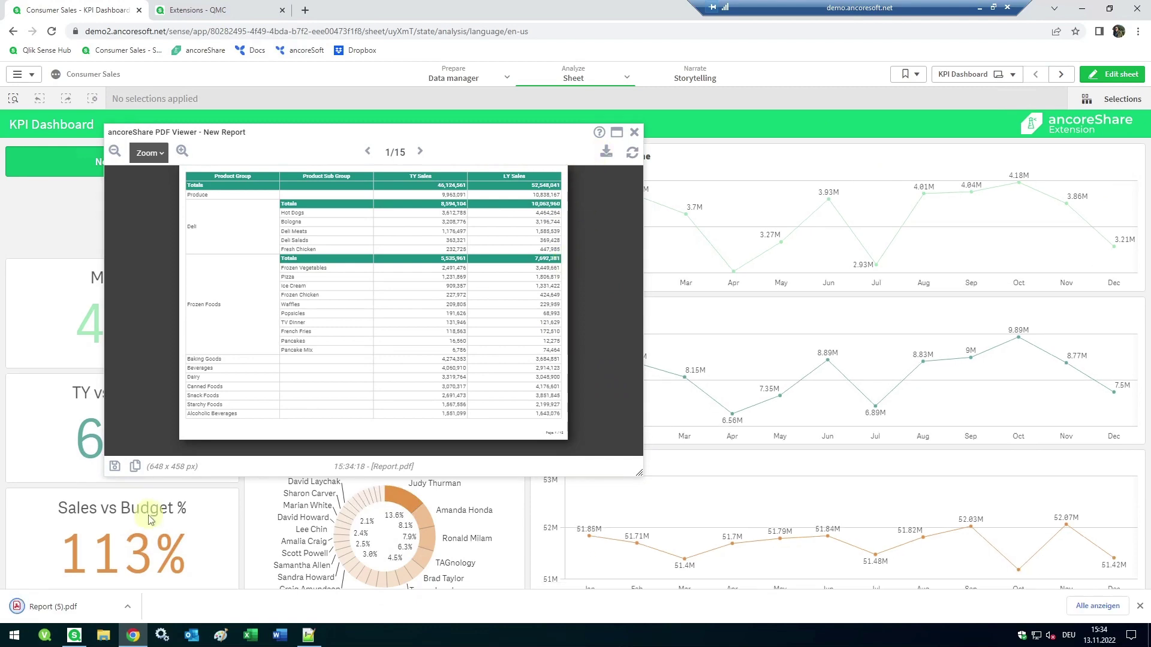
pyautogui.click(57, 606)
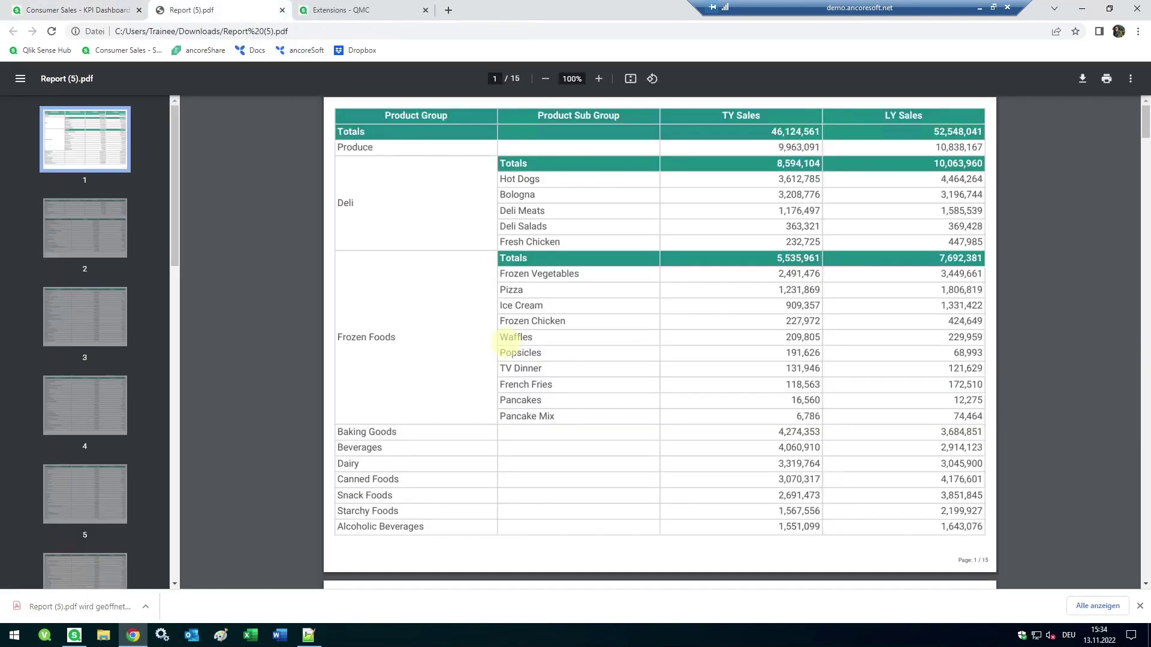
# Look through the first pages of the downloaded report PDF and magnify them
pyautogui.scroll(-13, 779, 447)
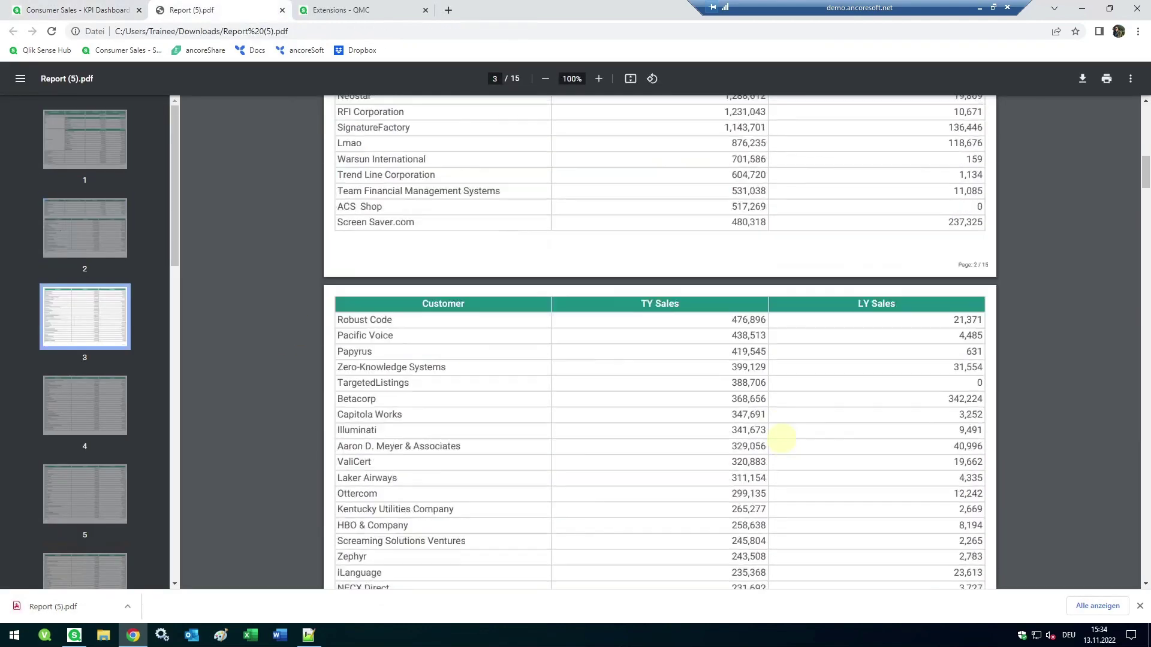
pyautogui.scroll(10, 781, 440)
pyautogui.click(599, 77)
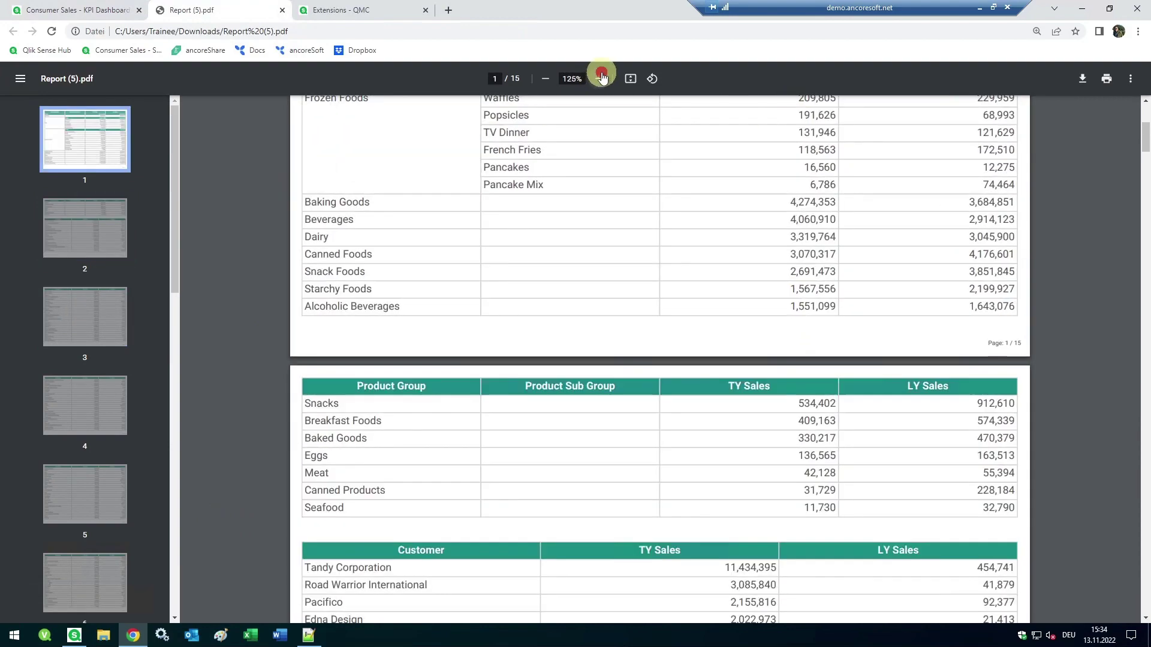
pyautogui.click(601, 77)
pyautogui.click(601, 77)
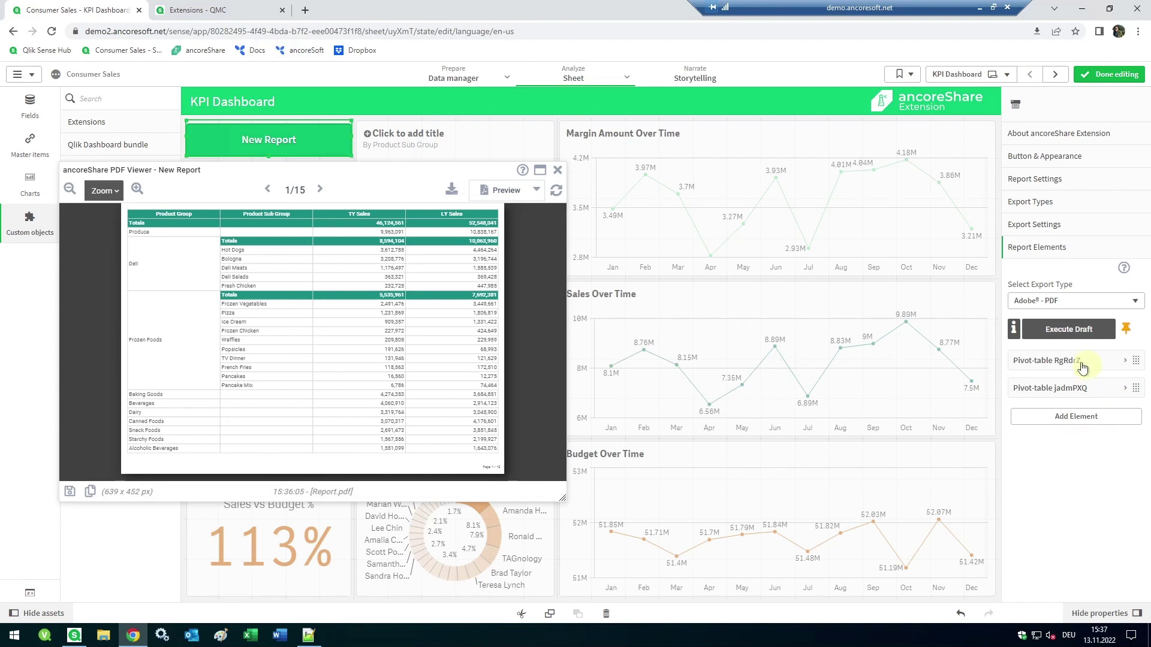
# Enable data export for the first pivot table element as XLSX (Excel) with the filename Export
pyautogui.click(1041, 361)
pyautogui.scroll(-4, 1027, 516)
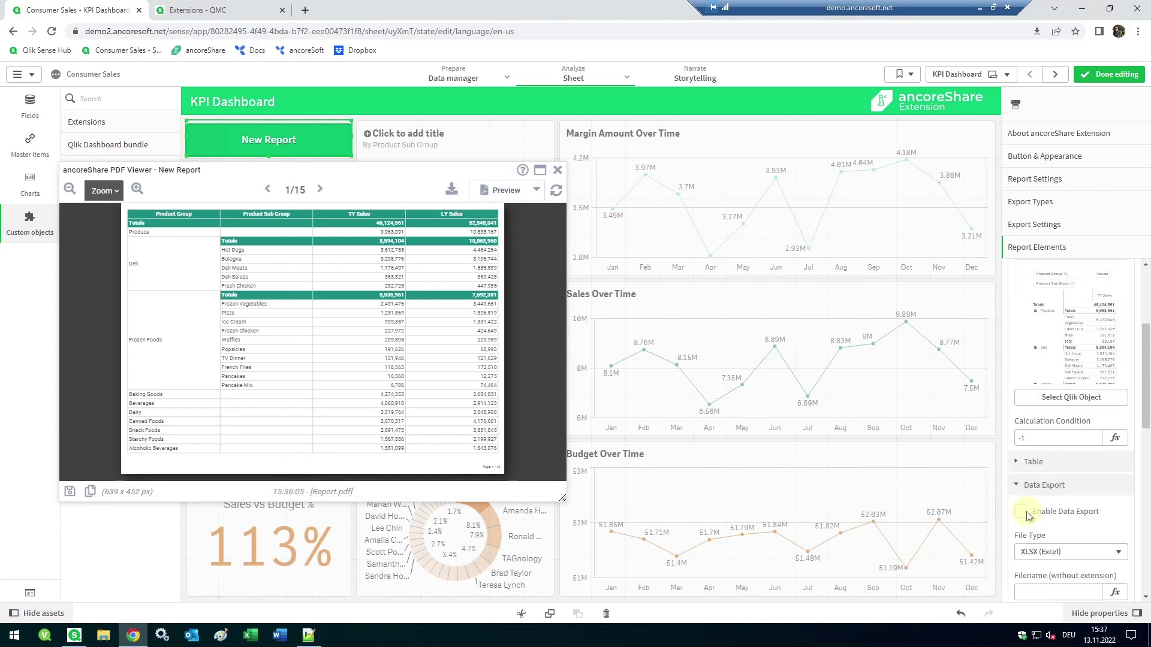
pyautogui.scroll(-1, 1029, 517)
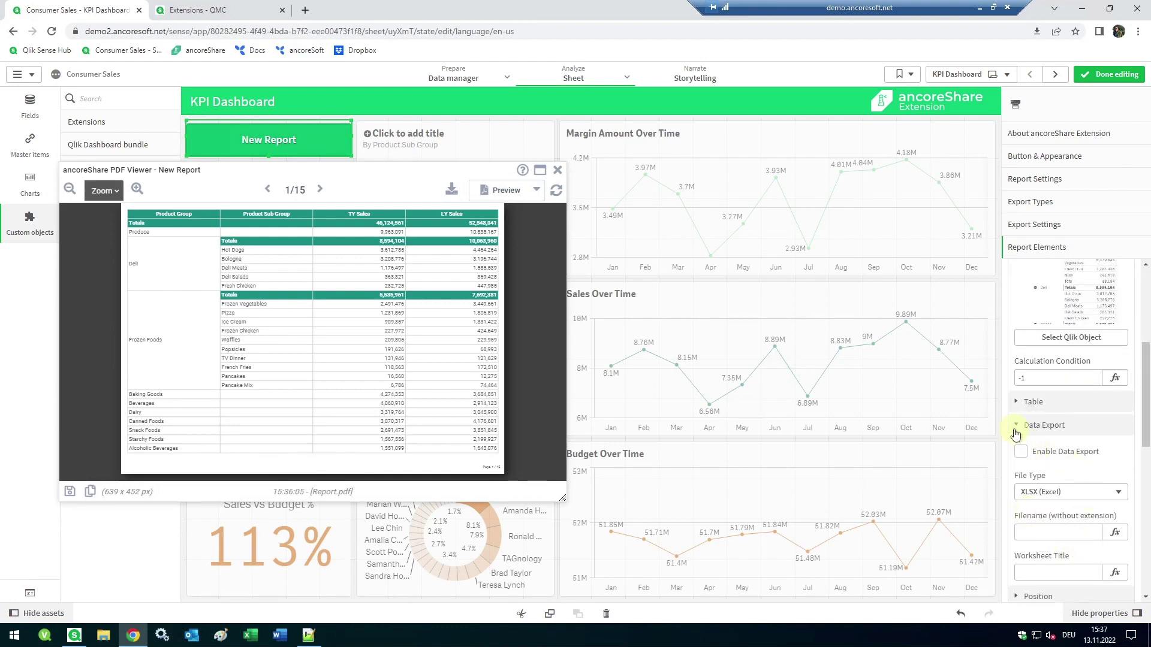
pyautogui.click(1020, 452)
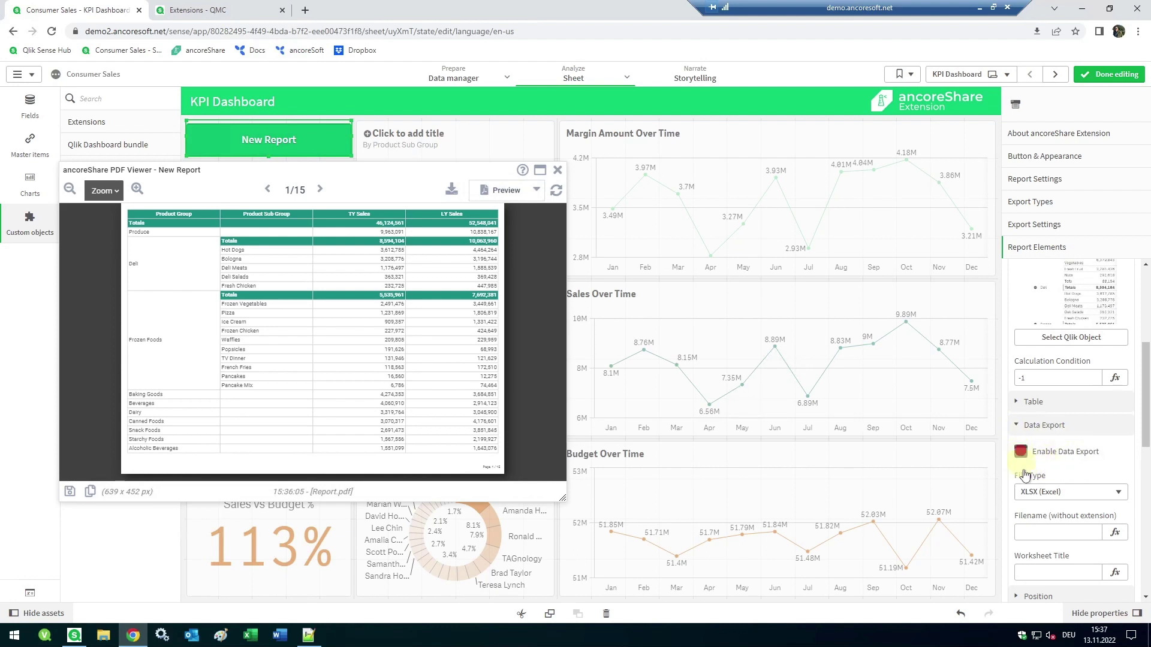
pyautogui.click(1060, 531)
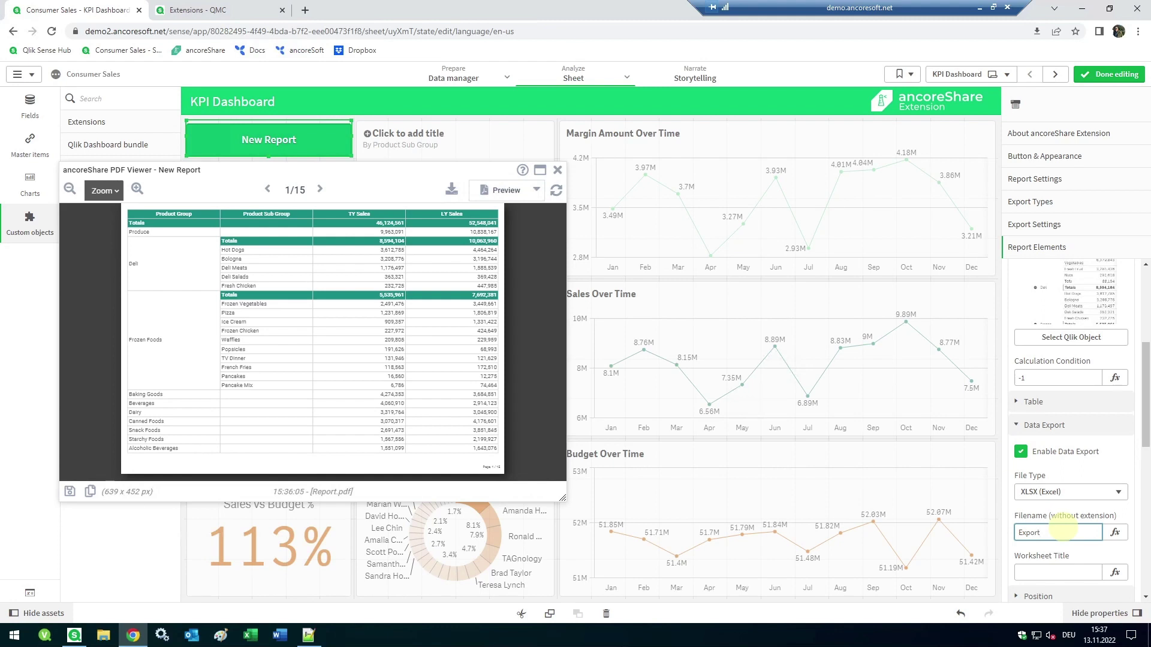
pyautogui.click(1106, 498)
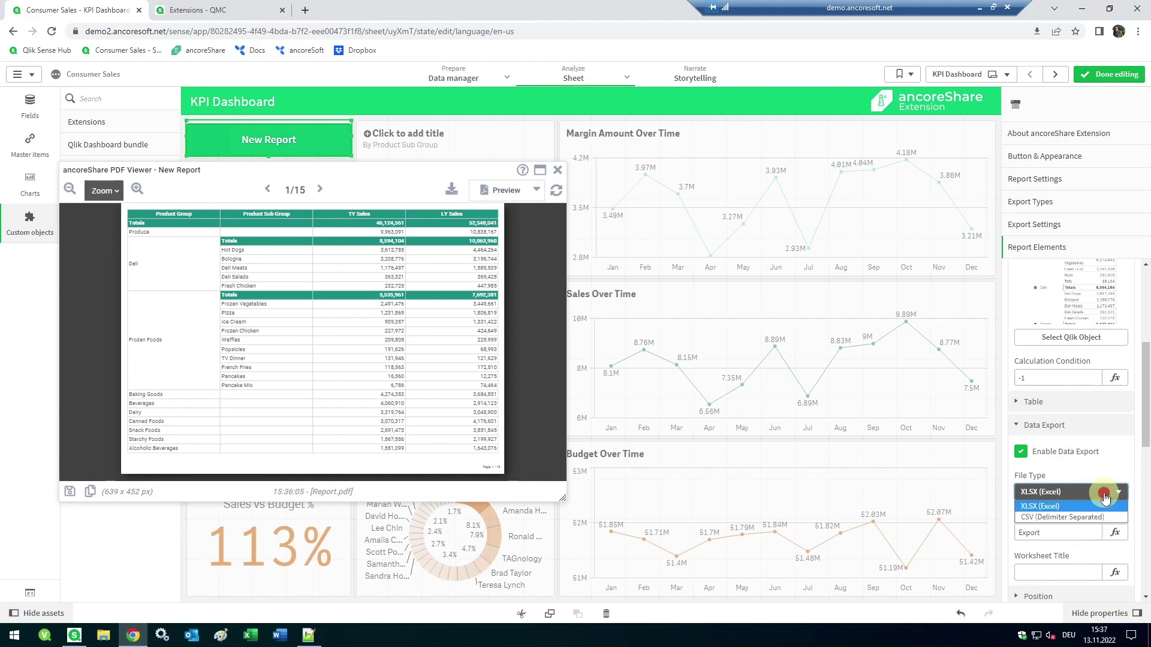
pyautogui.click(1094, 505)
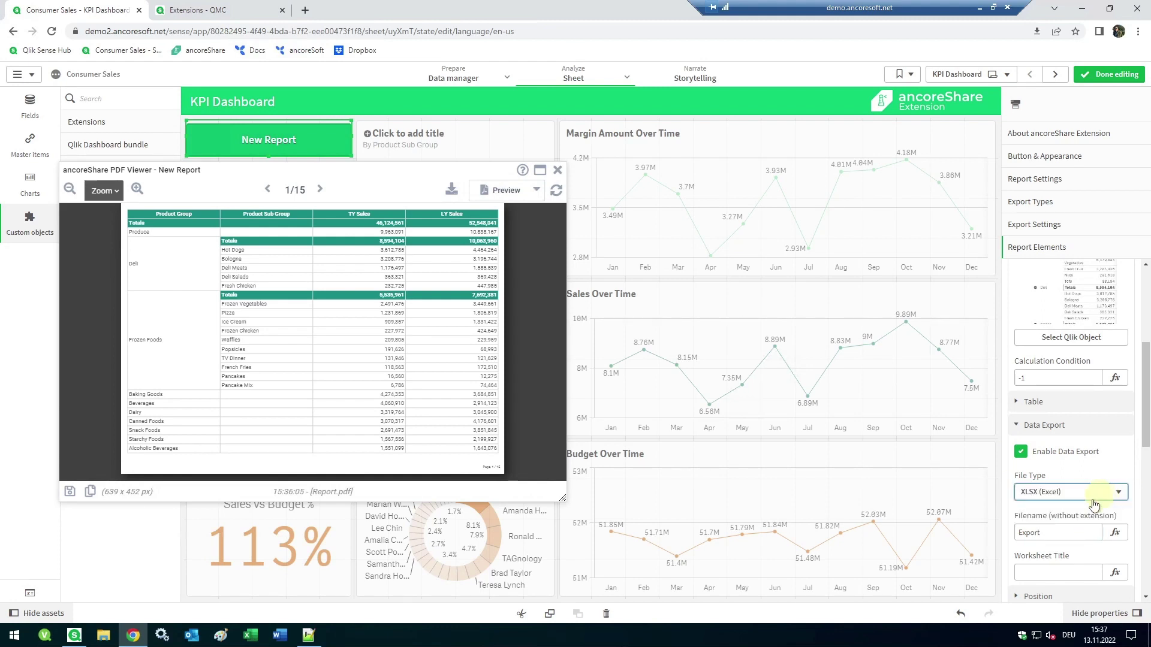
# Enable data export for the YOY Sales by Customer pivot table element and set its filename to Export
pyautogui.scroll(5, 1092, 540)
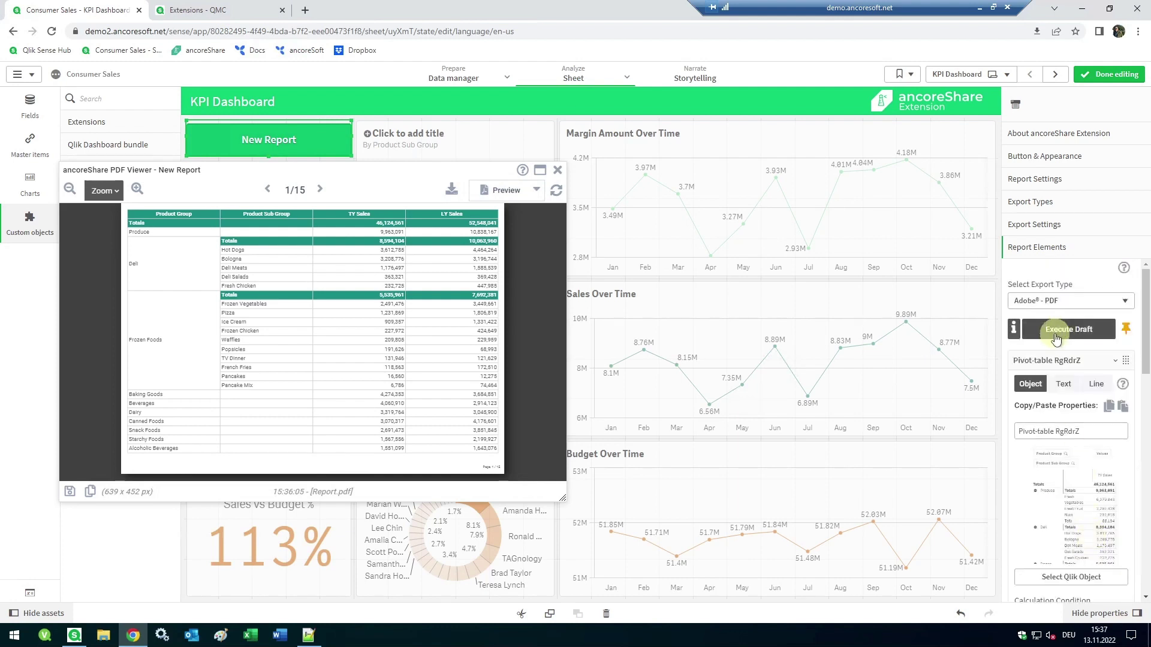
pyautogui.click(1043, 360)
pyautogui.click(1046, 387)
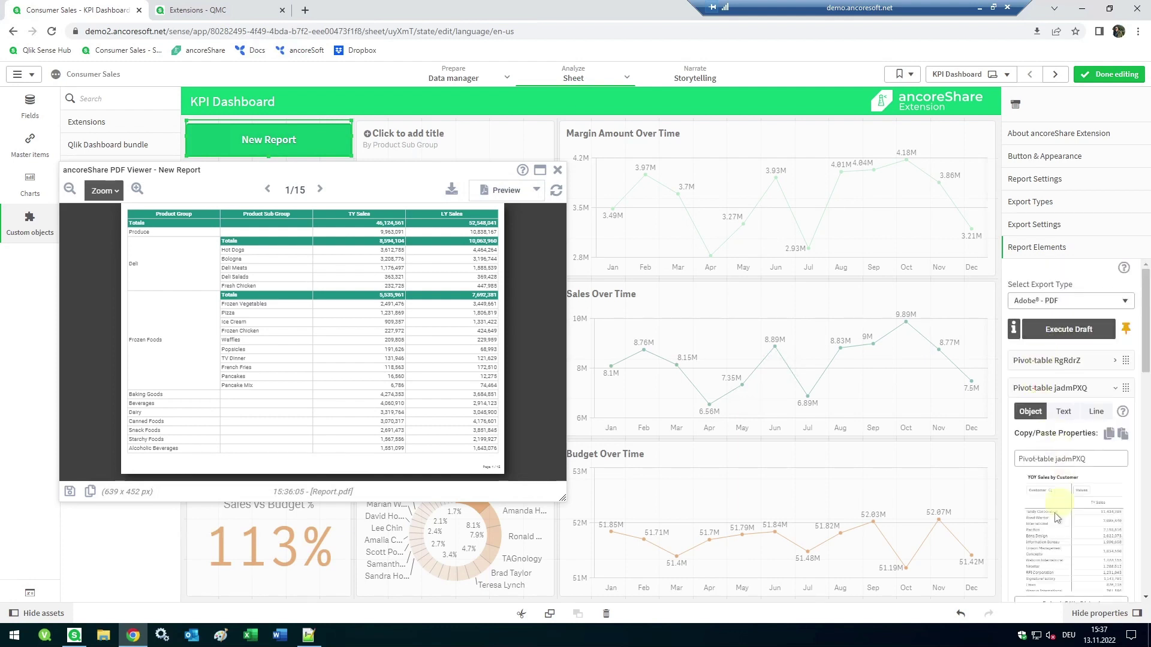
pyautogui.scroll(-5, 1046, 539)
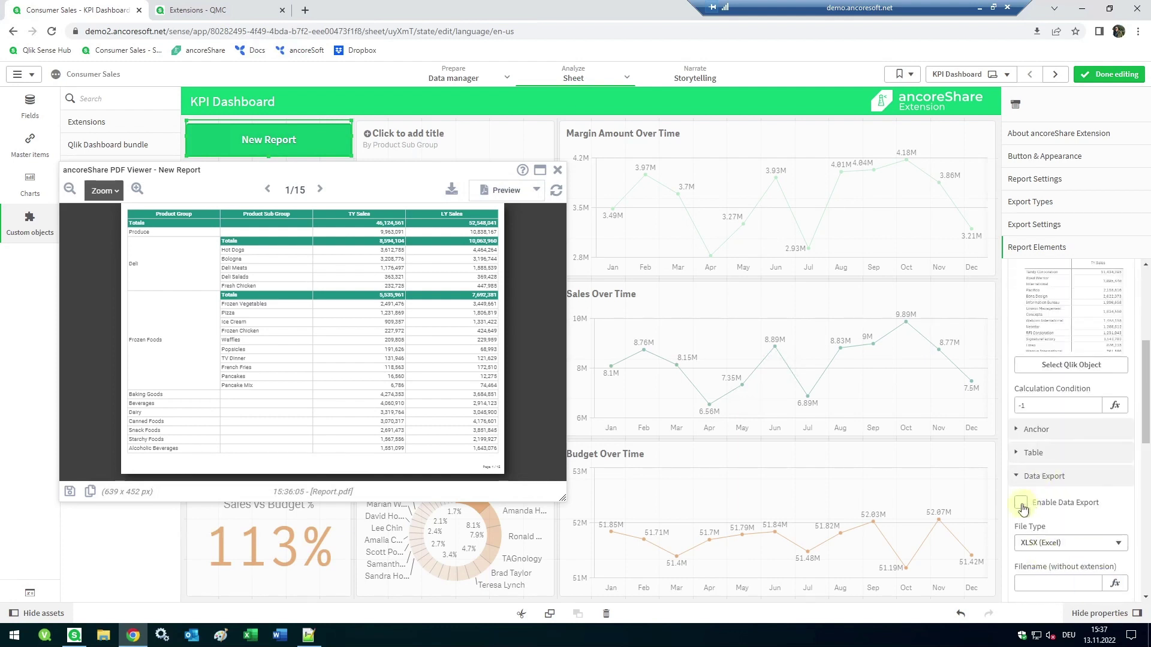
pyautogui.click(1022, 506)
pyautogui.scroll(-1, 1057, 546)
pyautogui.click(1046, 523)
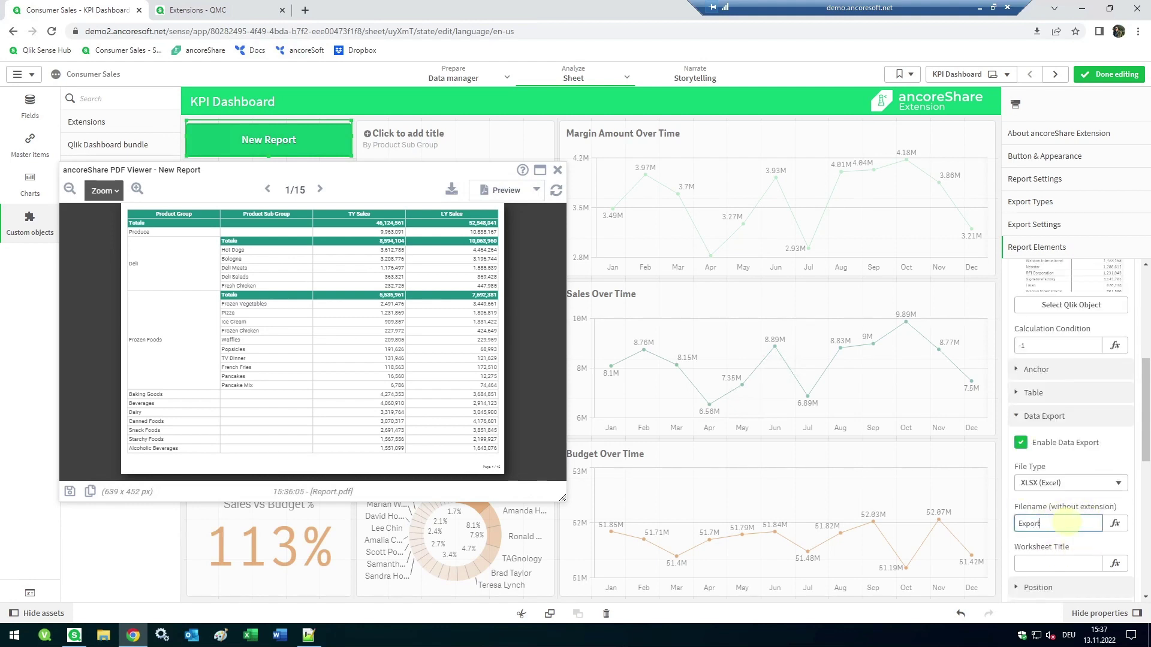
# Confirm the Export filename without a worksheet title and collapse the YOY Sales by Customer pivot table element
pyautogui.press('Return')
pyautogui.click(1056, 564)
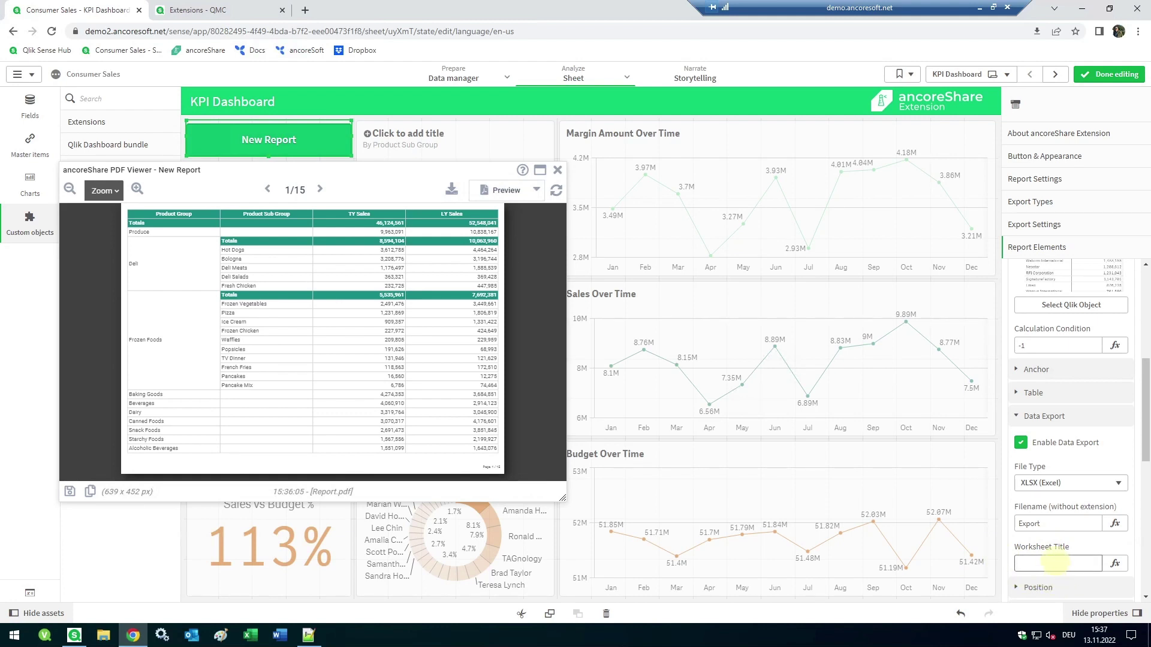
pyautogui.scroll(2, 1055, 562)
pyautogui.scroll(2, 1063, 548)
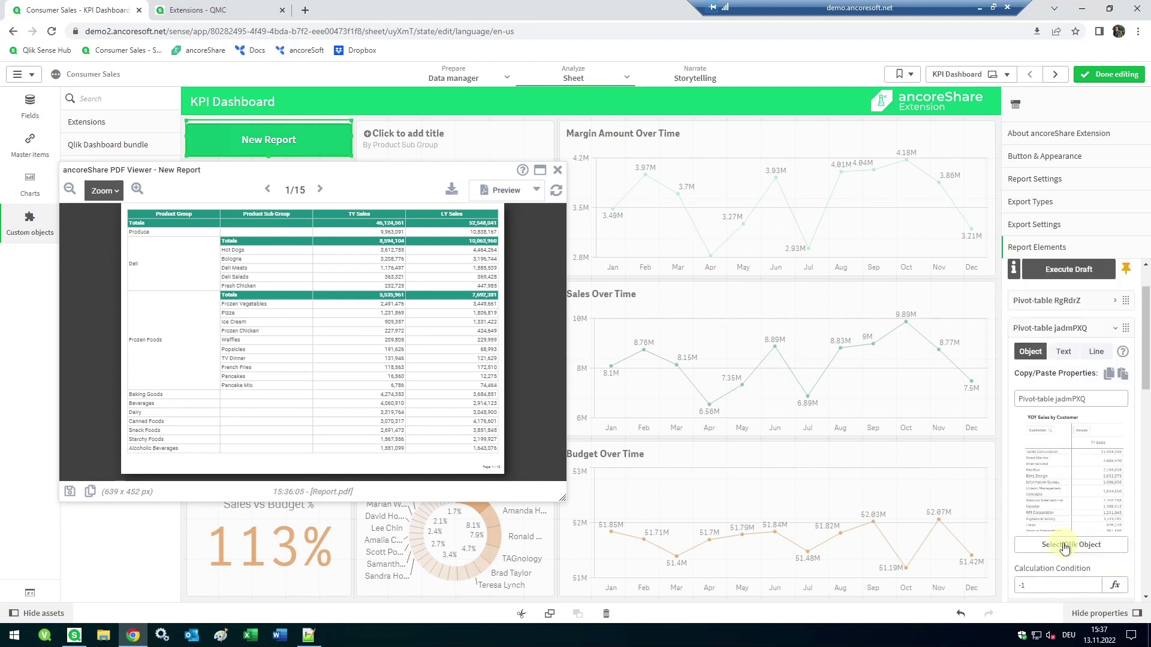
pyautogui.click(1078, 328)
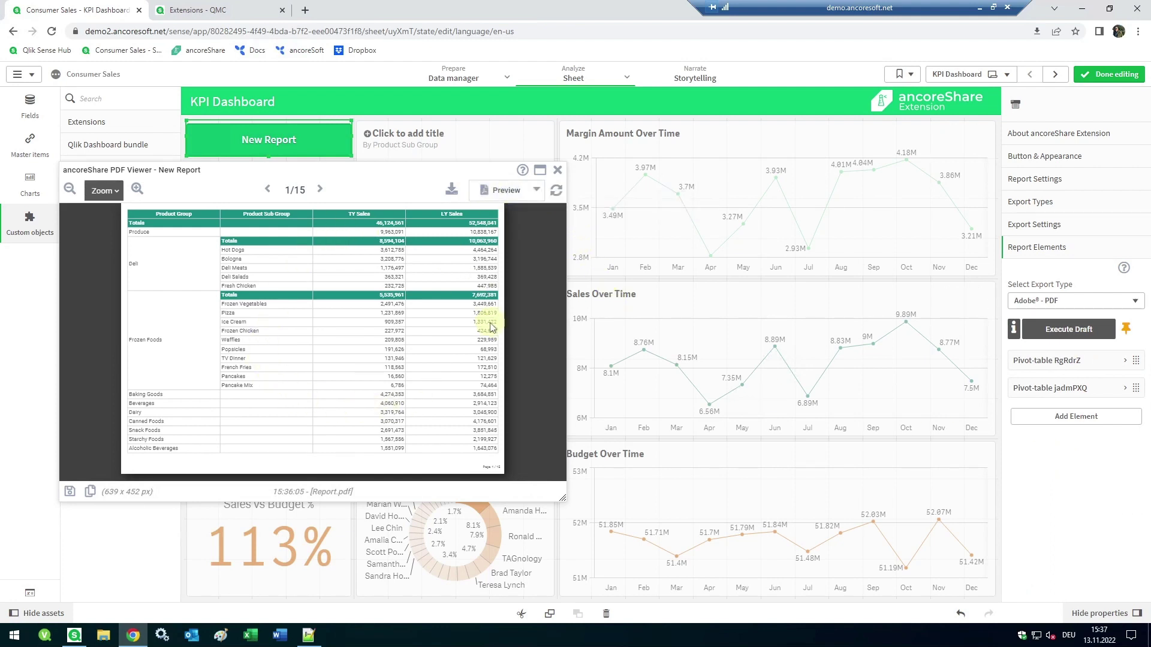
# Run the report draft with the export type Data Exports only and open the exported Excel file
pyautogui.click(1070, 306)
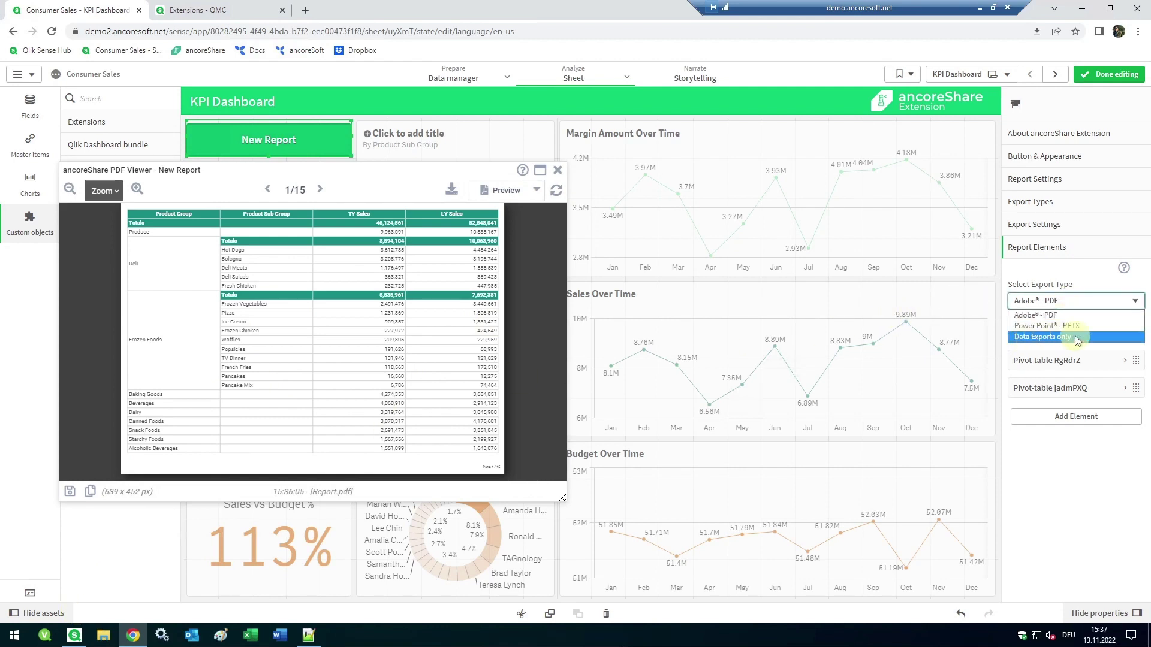
pyautogui.click(1076, 338)
pyautogui.click(1058, 328)
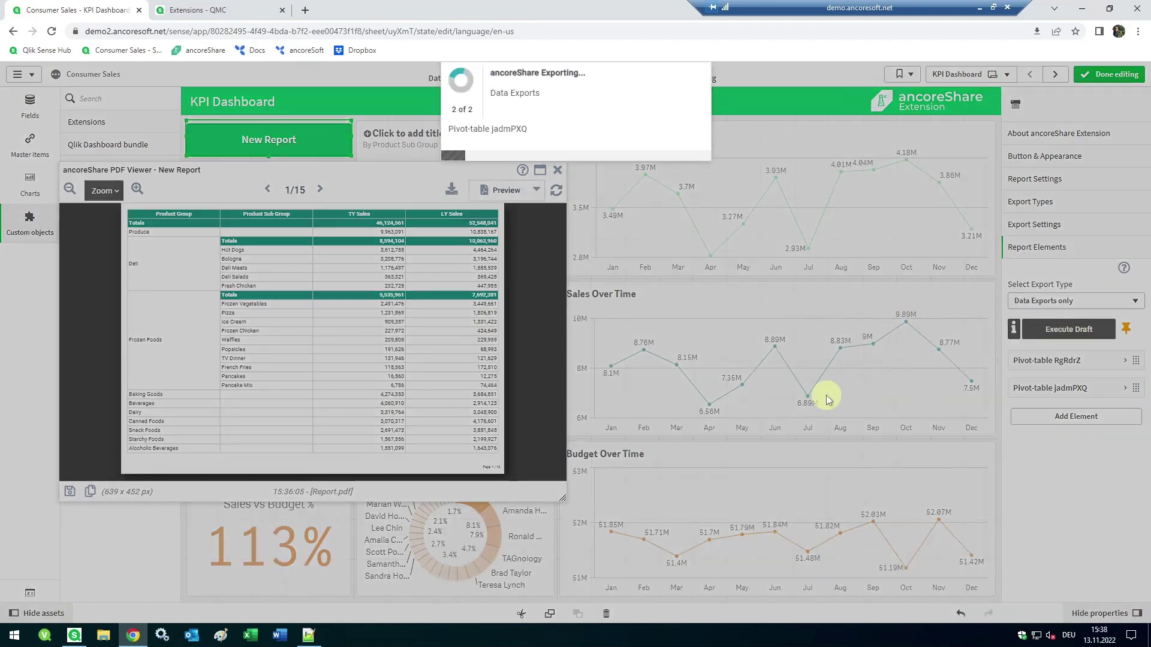
pyautogui.click(78, 605)
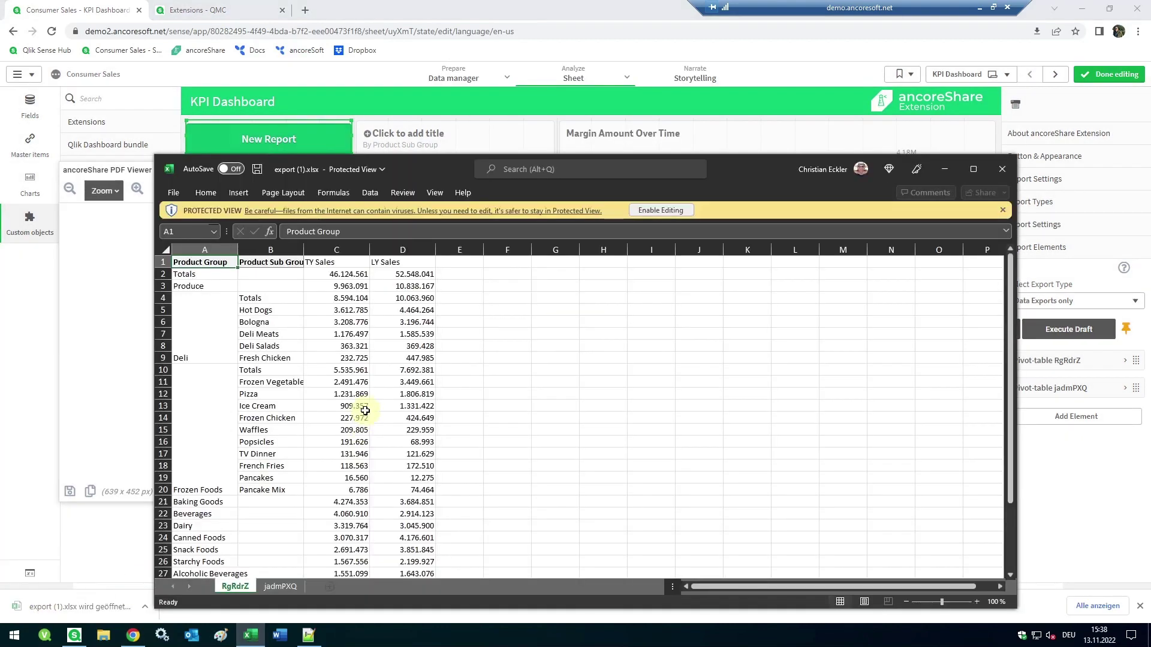
# Enlarge the exported workbook, look at both of its worksheets, and close it
pyautogui.click(973, 169)
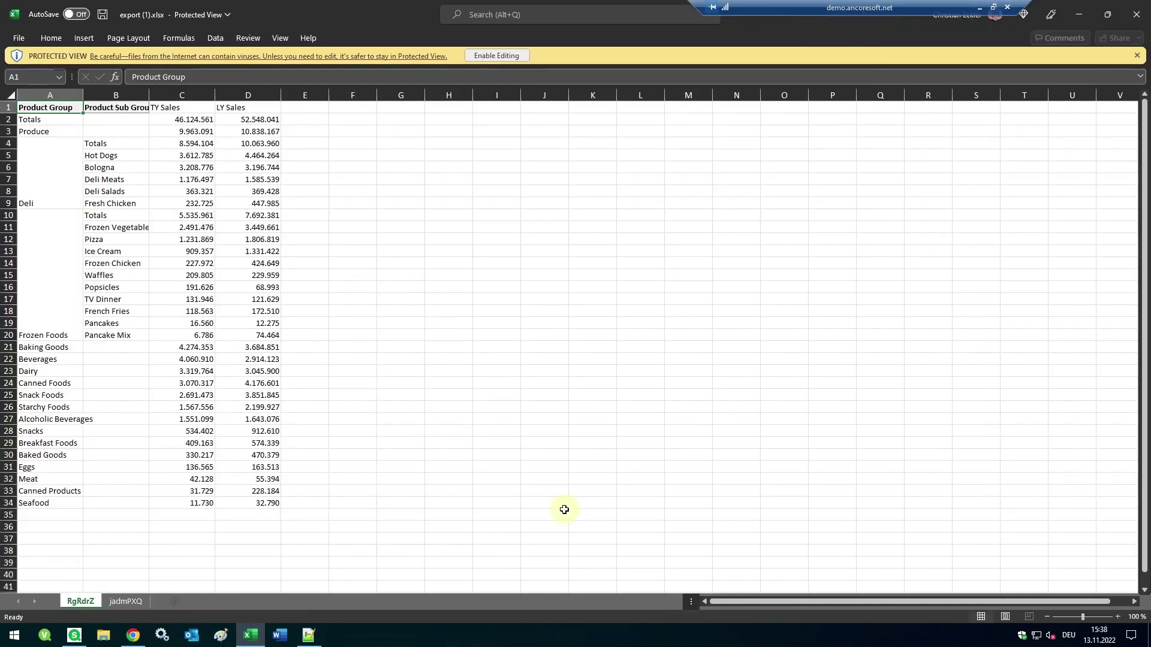
pyautogui.click(126, 601)
pyautogui.click(82, 601)
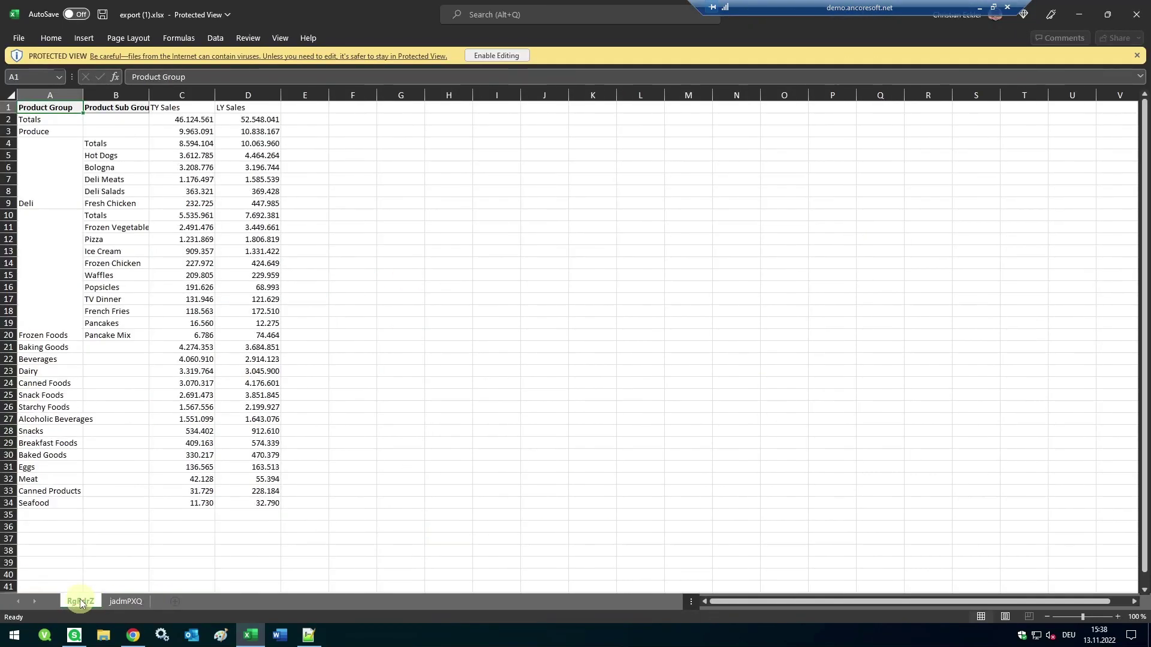
pyautogui.click(1140, 23)
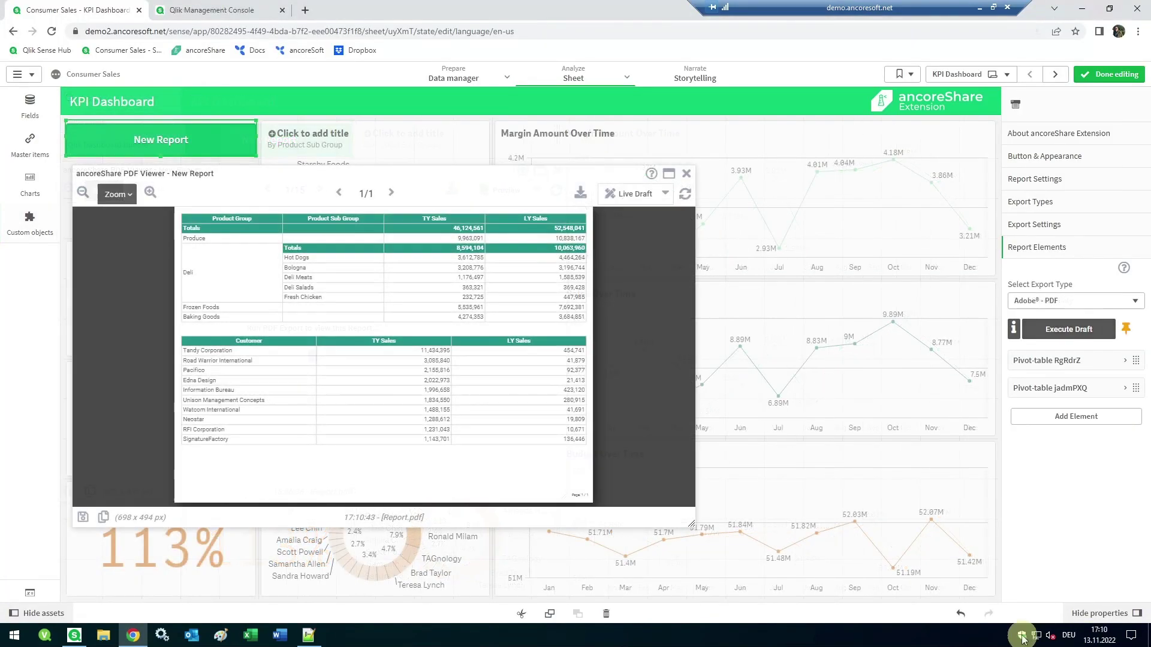
# Add a Text element to the PDF report and place it before the two pivot tables
pyautogui.click(1046, 517)
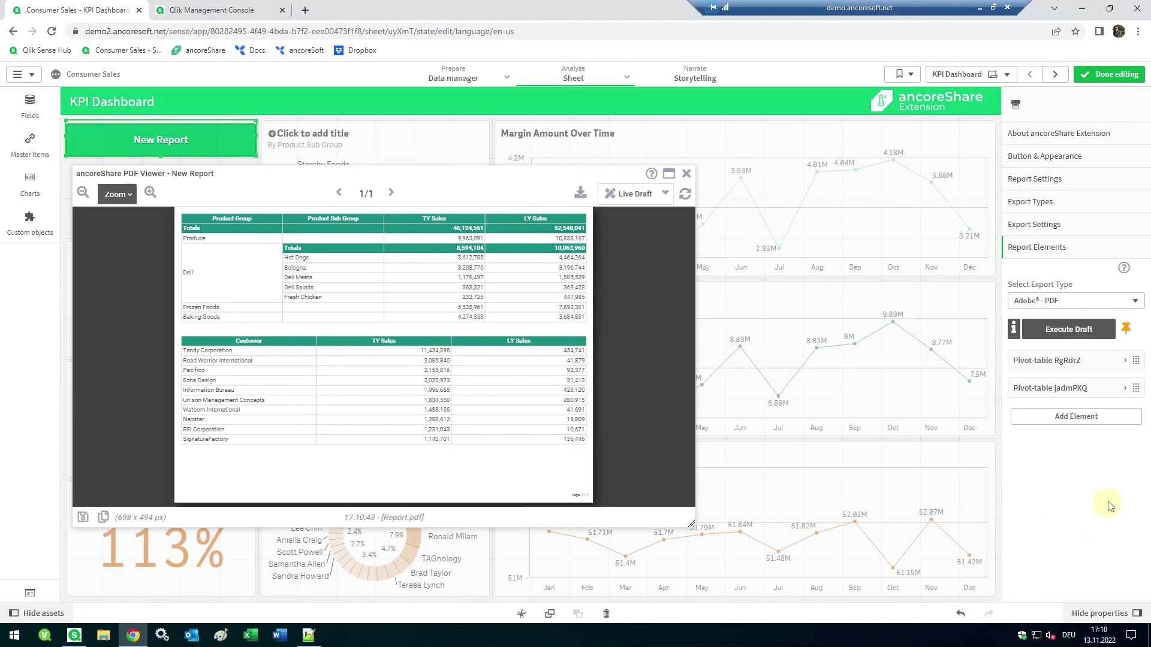
pyautogui.click(1076, 415)
pyautogui.click(1063, 439)
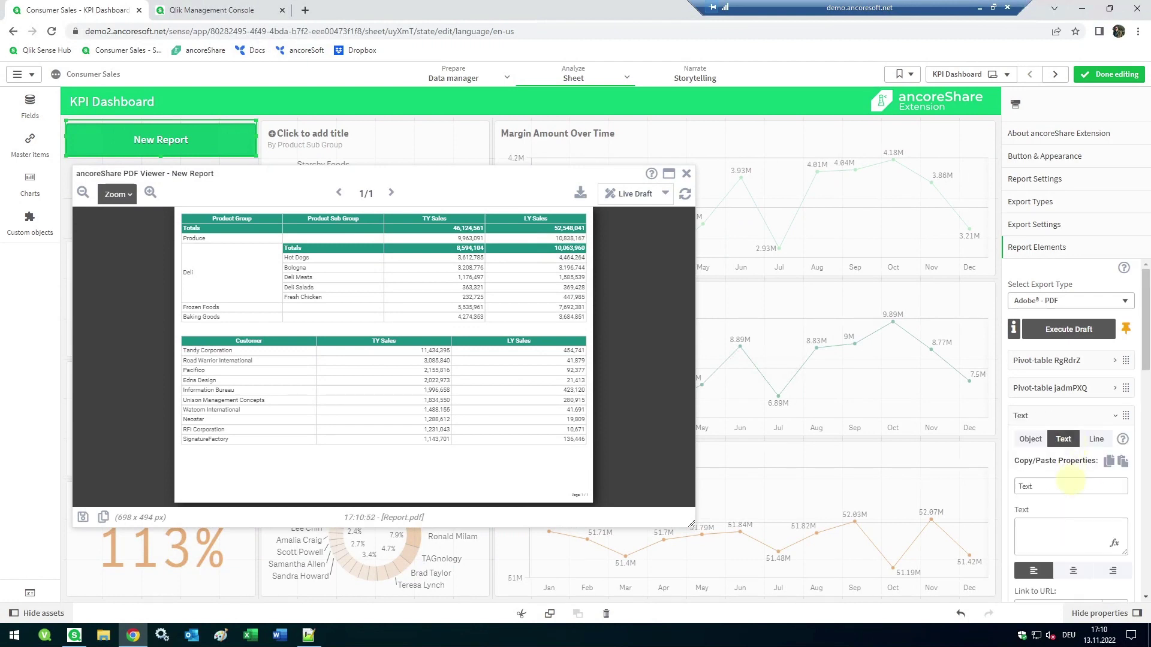
pyautogui.moveTo(1065, 416); pyautogui.dragTo(1065, 359)
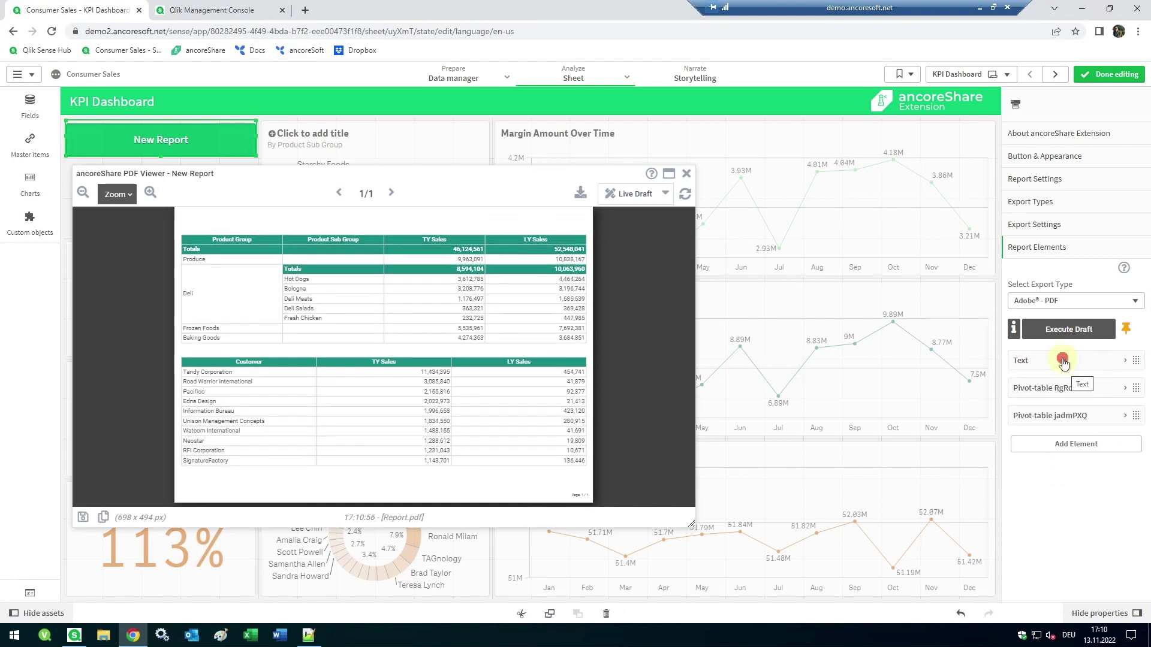
# Enter SALES REPORT as the Text element's content and centre the text
pyautogui.click(1064, 360)
pyautogui.click(1071, 472)
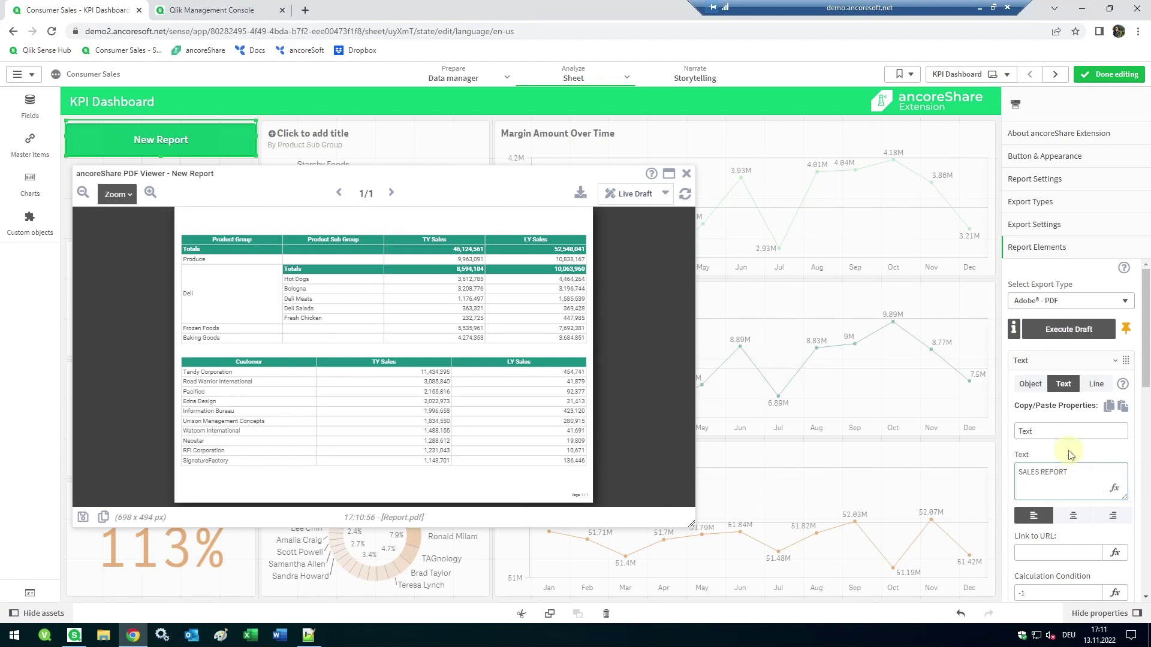
pyautogui.click(1071, 518)
# Set the SALES REPORT text's font size to 25 pt and its font style to Bold
pyautogui.scroll(-6, 1068, 523)
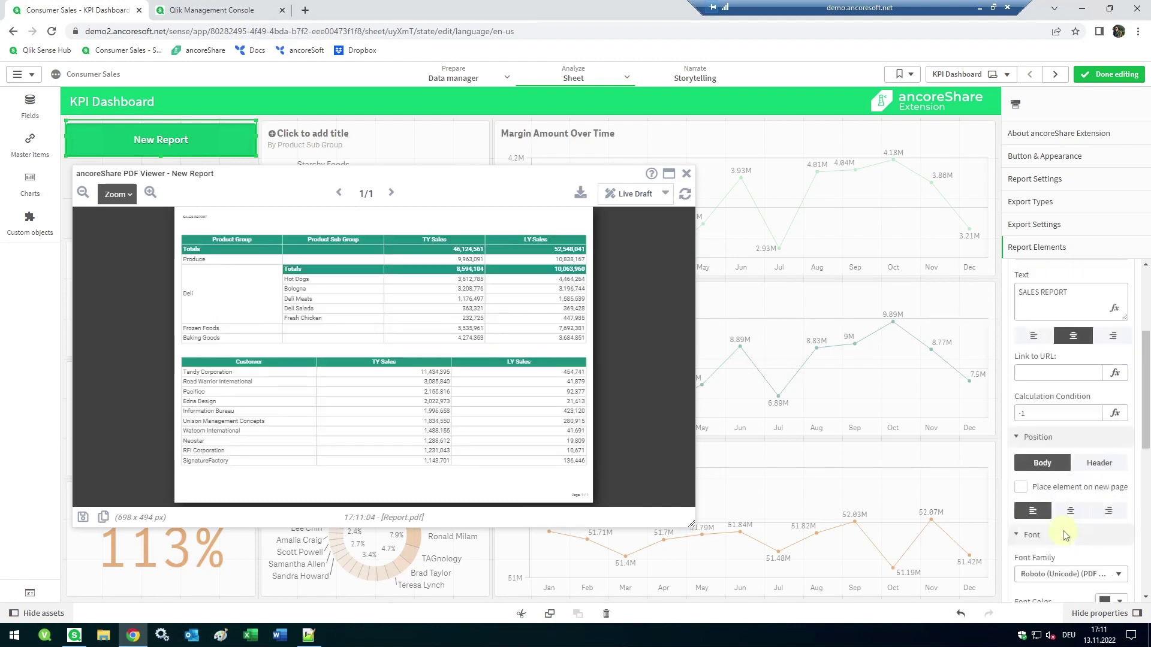
pyautogui.doubleClick(1056, 493)
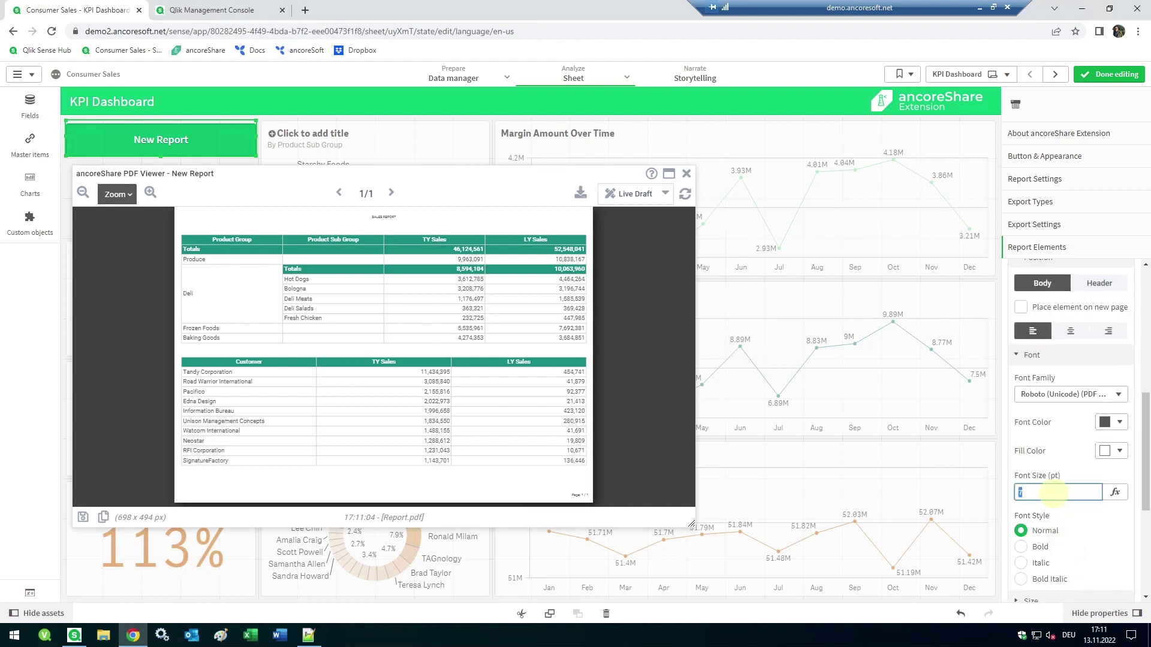
pyautogui.press('Return')
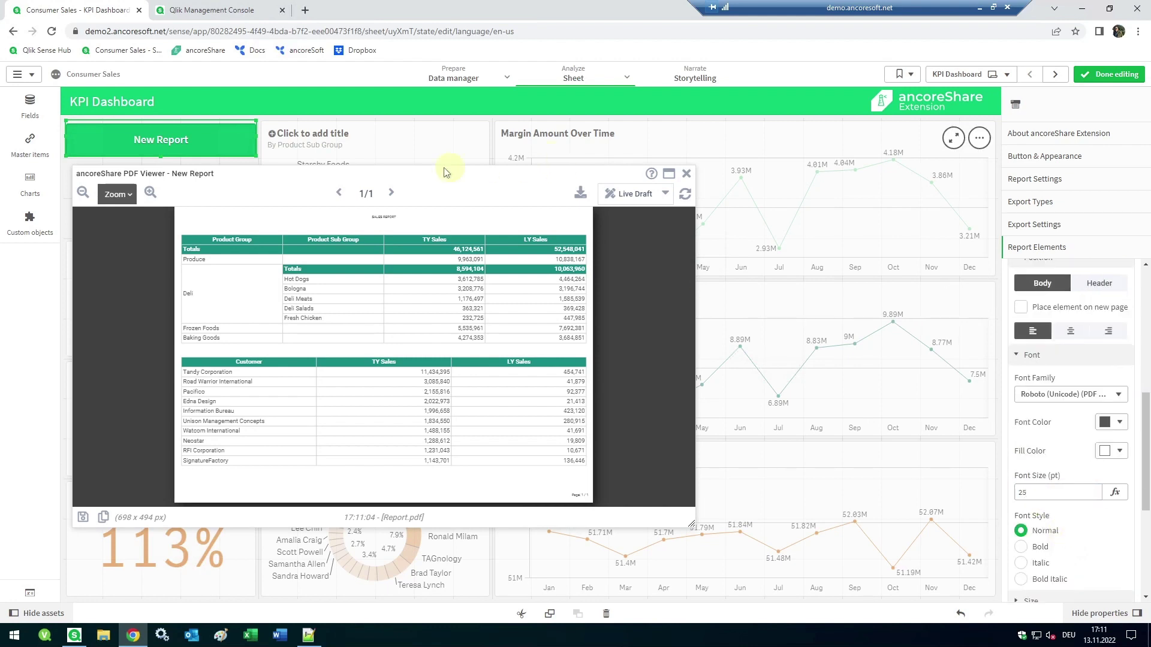
pyautogui.click(1020, 547)
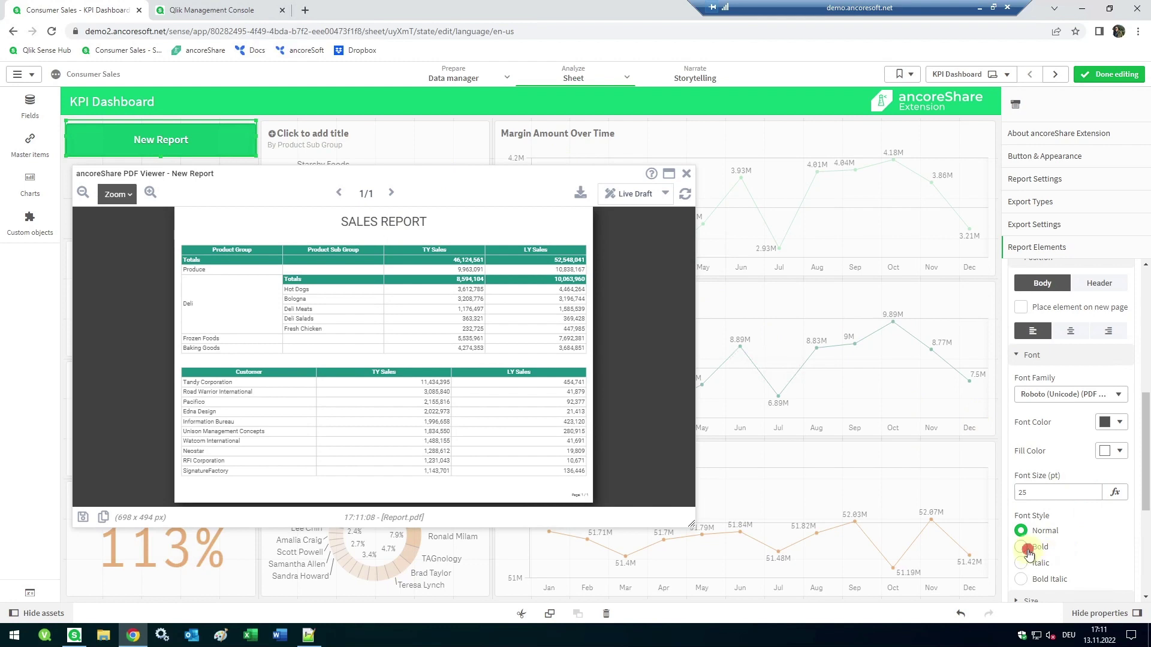
# Give the SALES REPORT text the recently used dark teal fill color and a white font color
pyautogui.click(1118, 459)
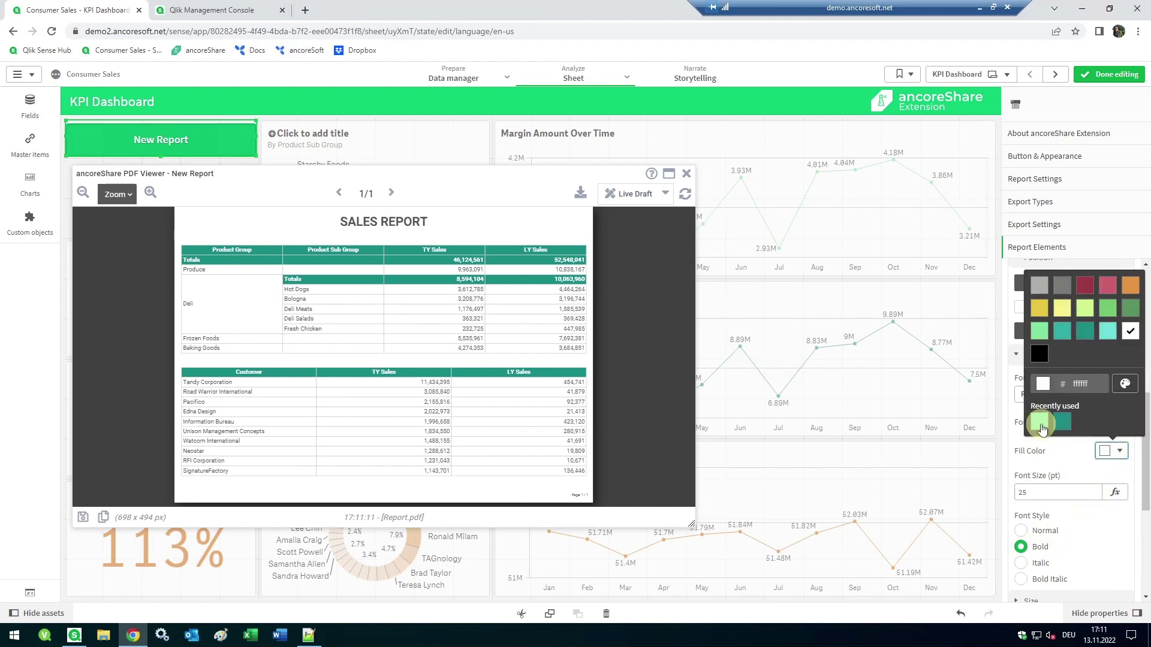
pyautogui.click(1063, 422)
pyautogui.click(1078, 472)
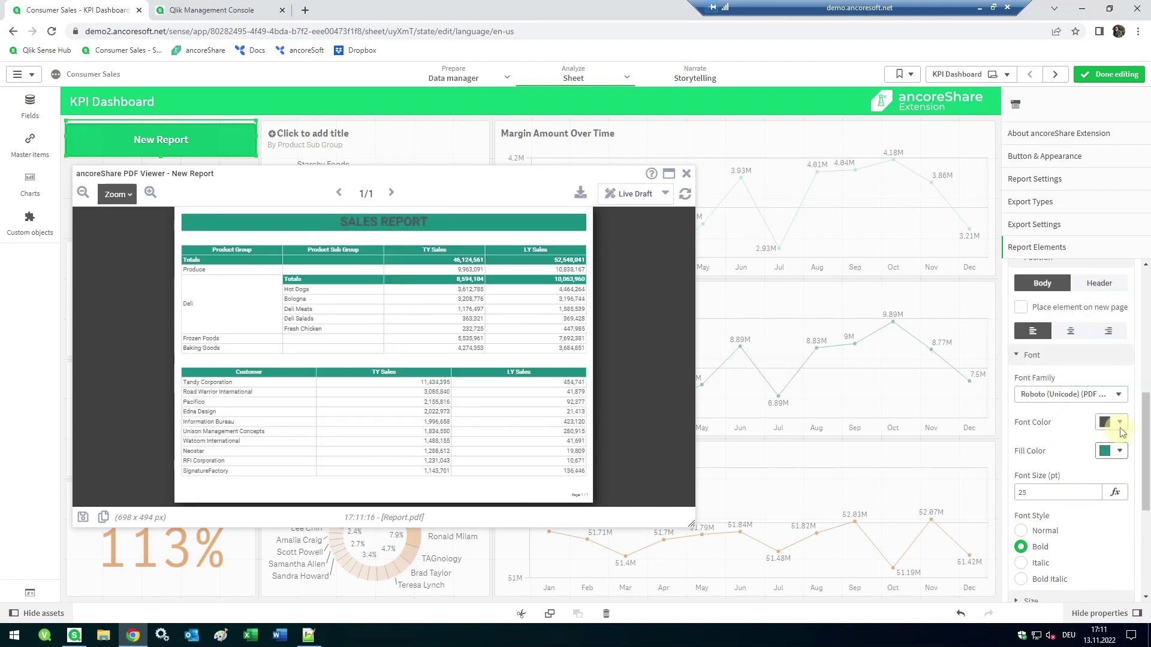
pyautogui.click(1119, 428)
pyautogui.click(1124, 354)
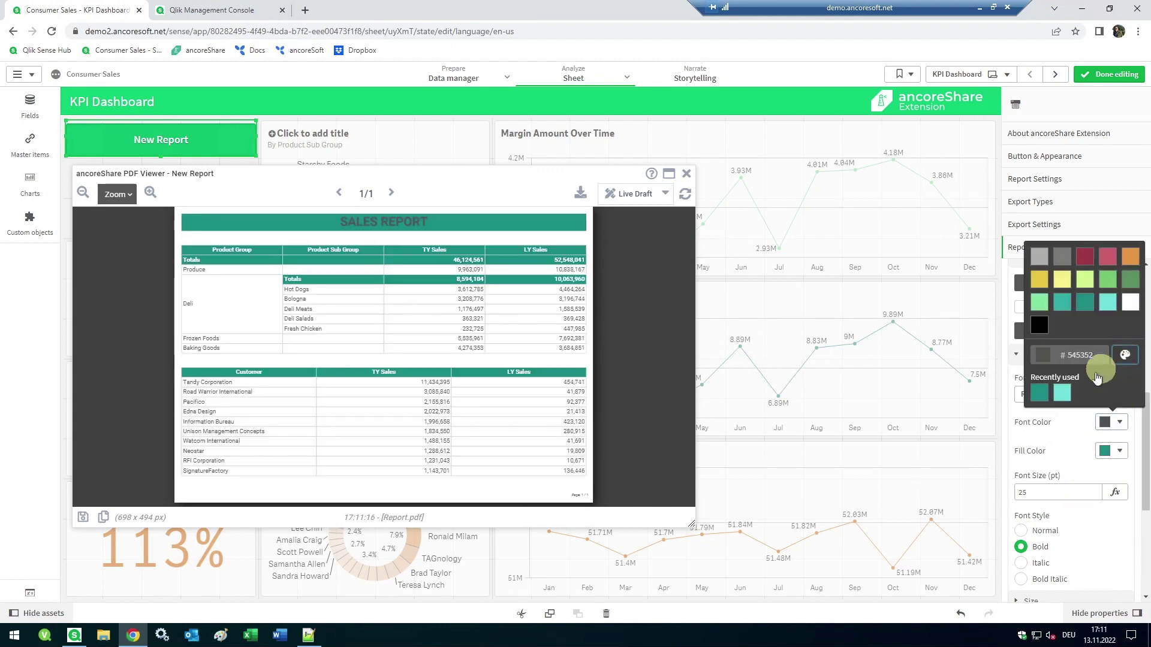
pyautogui.click(1130, 303)
pyautogui.click(1070, 460)
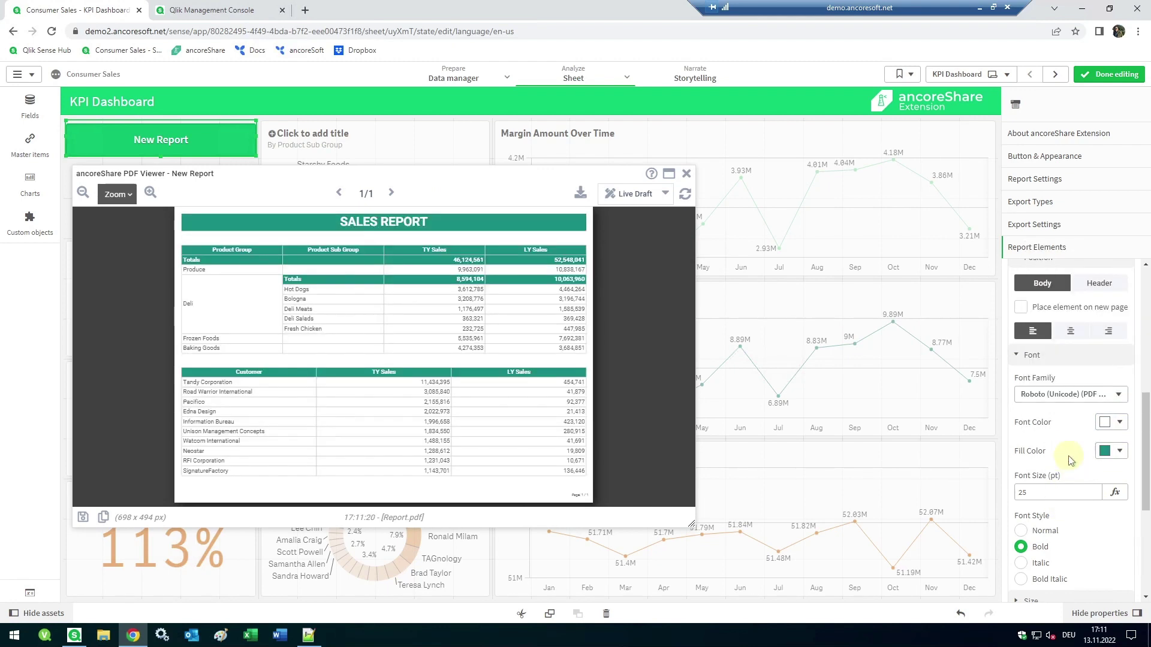
# Change the SALES REPORT text's position from Body to Header
pyautogui.scroll(-3, 1067, 458)
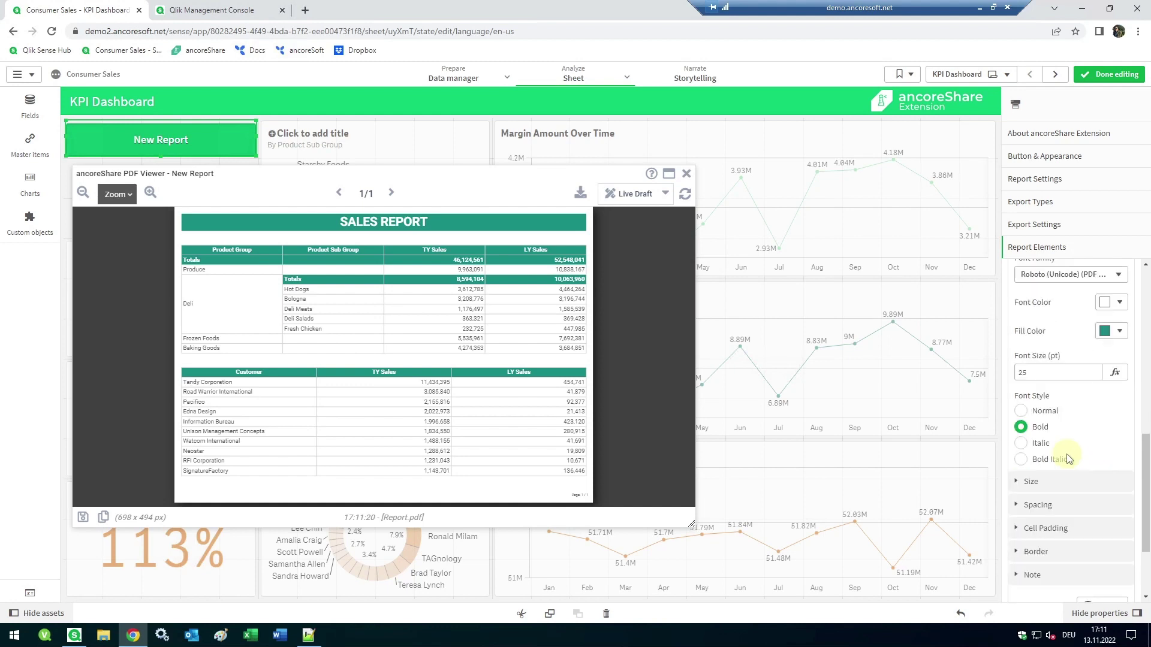
pyautogui.scroll(4, 1068, 459)
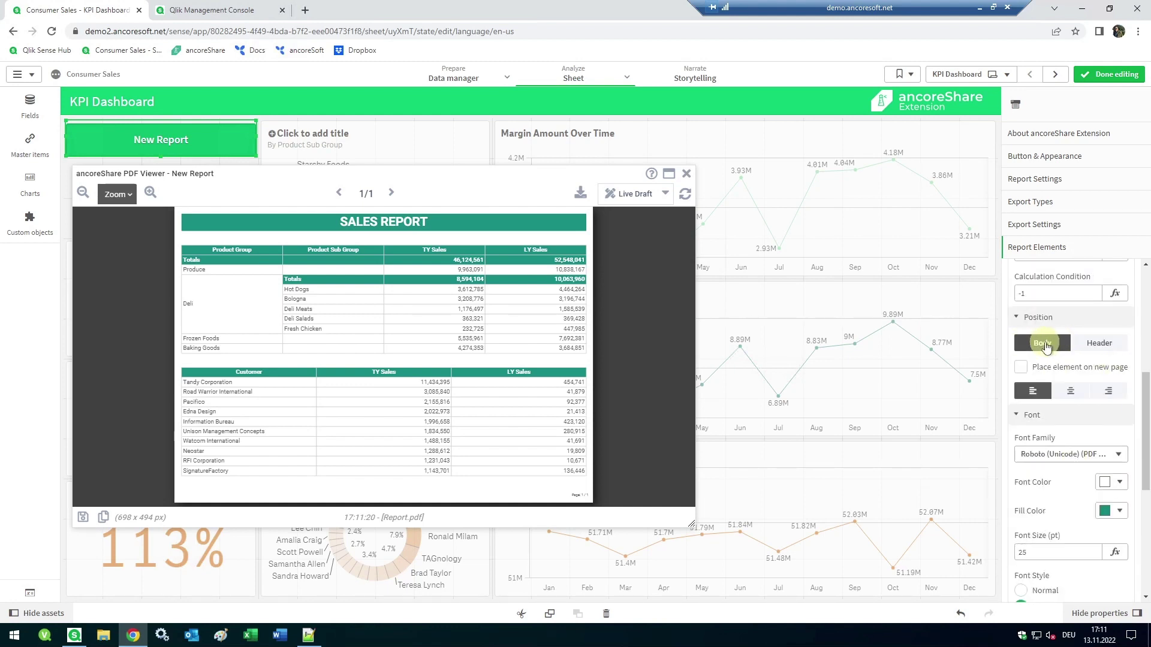
pyautogui.click(1099, 343)
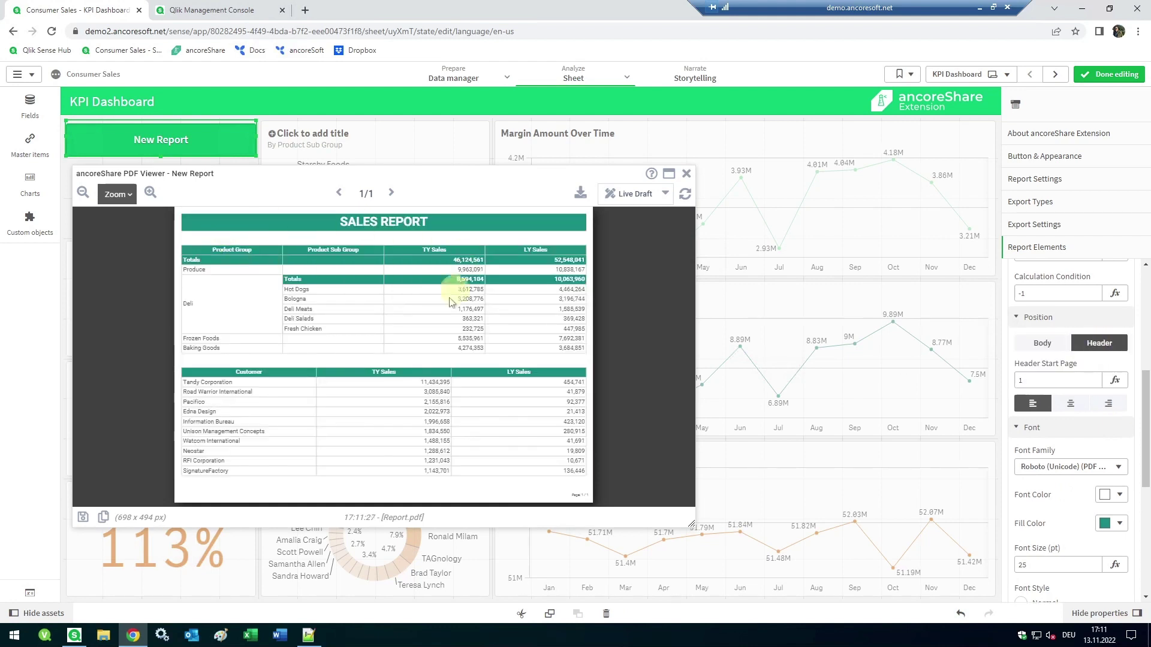
# Preview the full report, check the title on the first two pages, and switch back to Live Draft
pyautogui.click(665, 193)
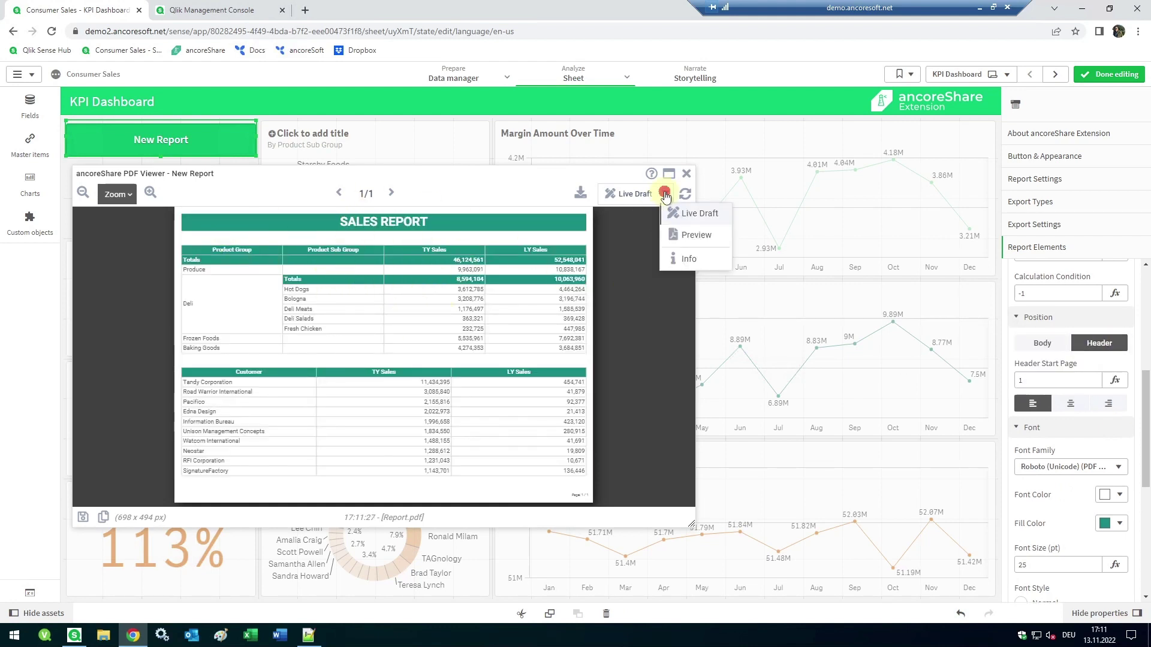
pyautogui.click(685, 235)
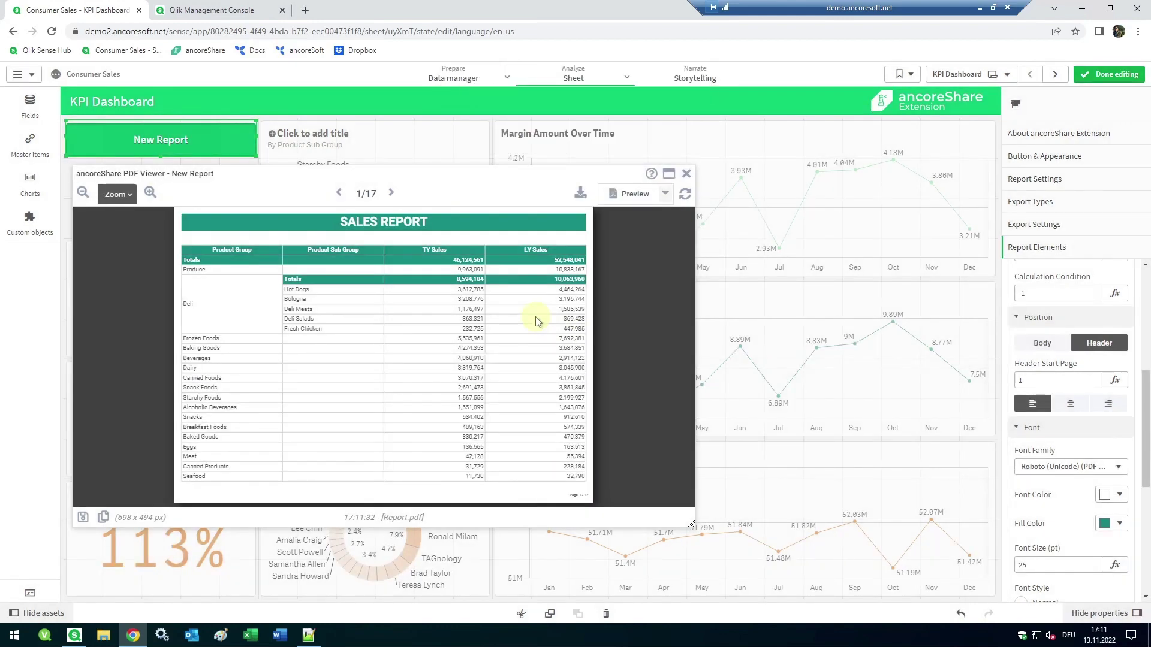
pyautogui.click(391, 193)
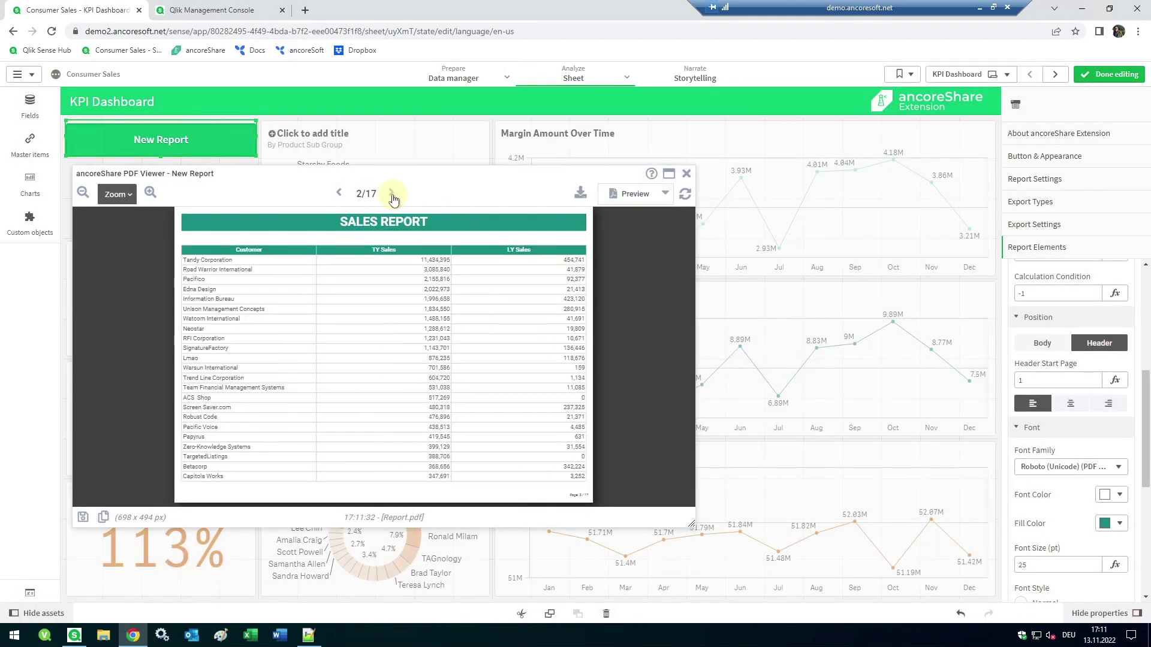
pyautogui.click(344, 195)
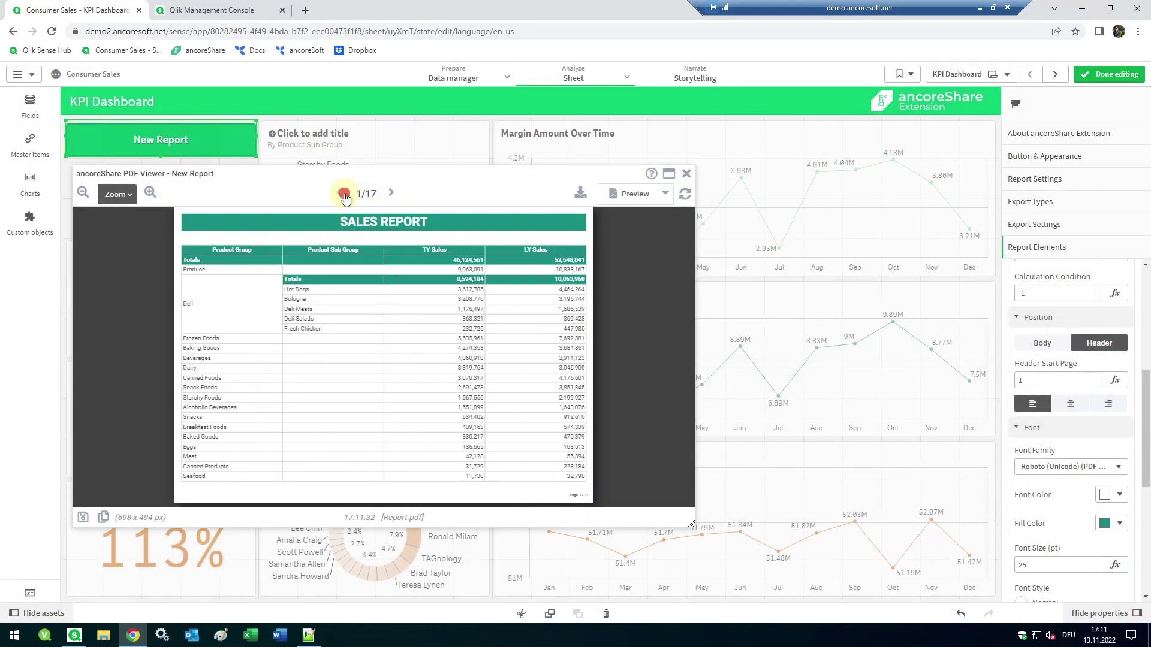
pyautogui.scroll(5, 1058, 470)
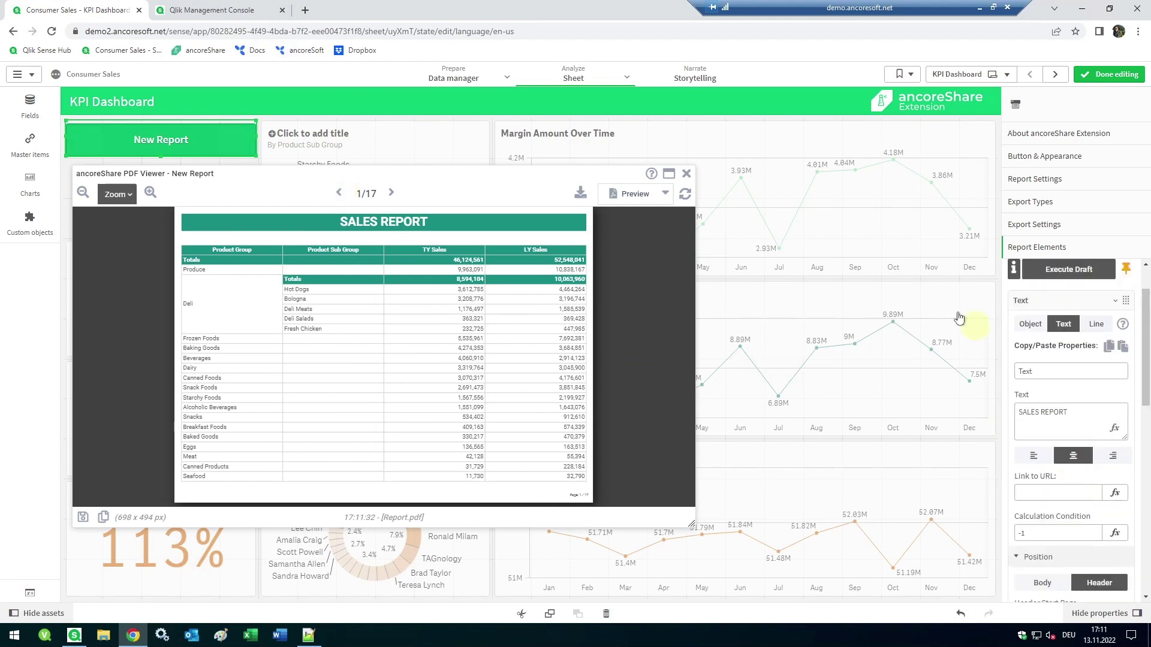
pyautogui.click(665, 193)
pyautogui.click(688, 214)
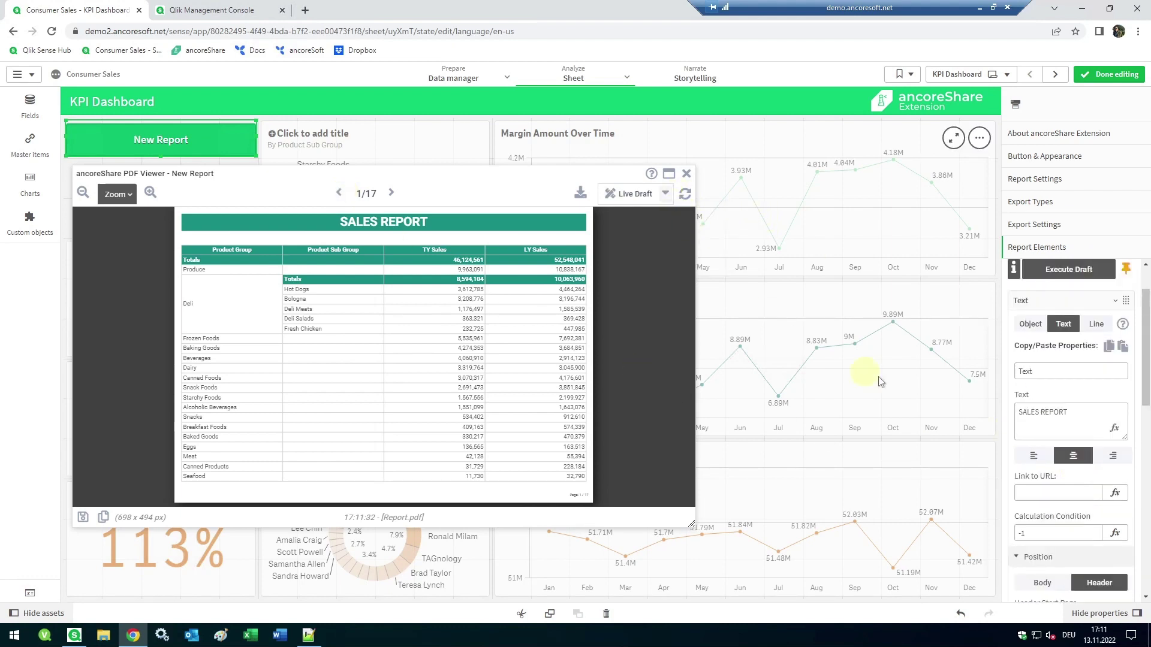
# Add a report element directly after the Text element and assign it the By Product Sub Group pie chart from the KPI Dashboard sheet
pyautogui.click(1049, 360)
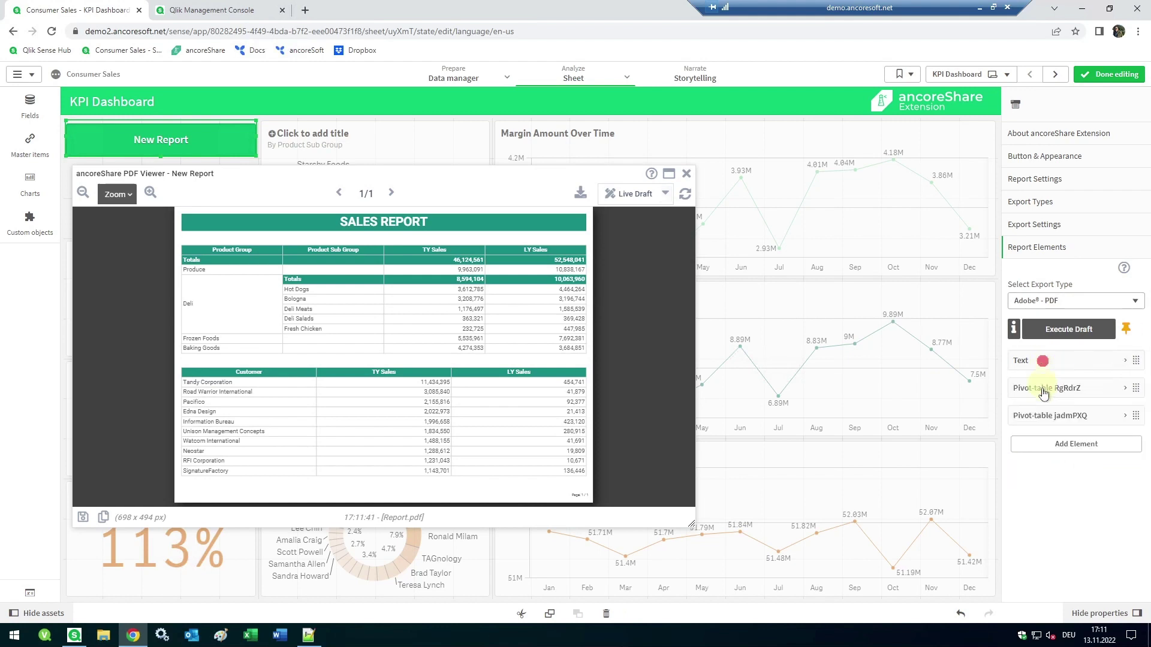
pyautogui.click(1077, 444)
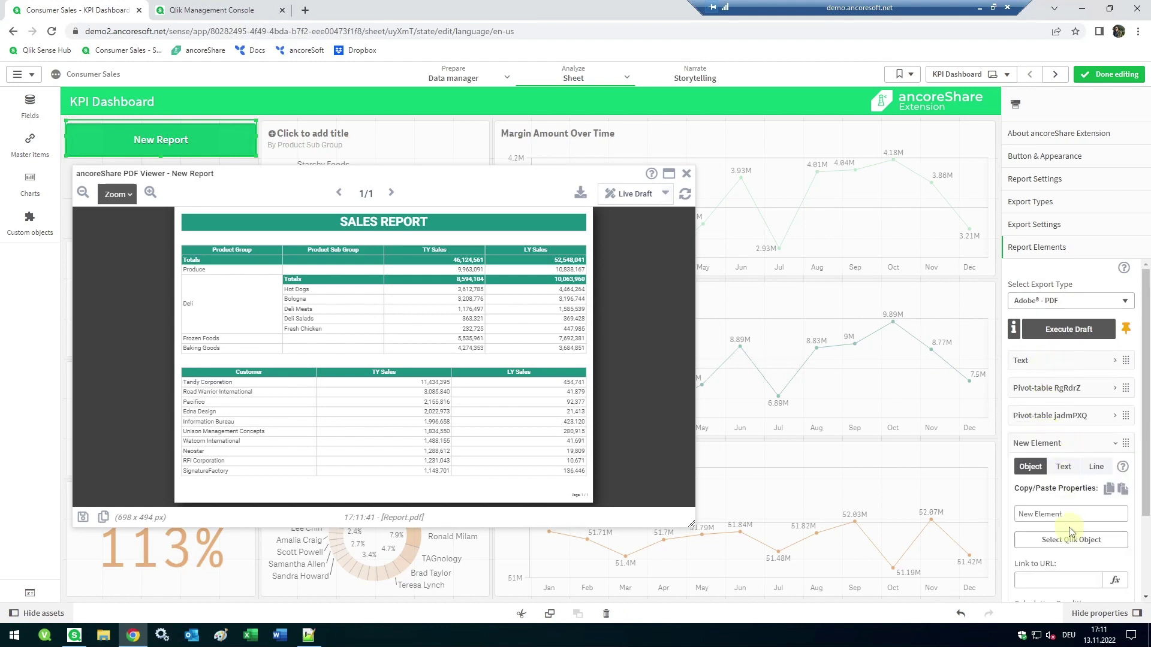
pyautogui.moveTo(1058, 453); pyautogui.dragTo(1060, 388)
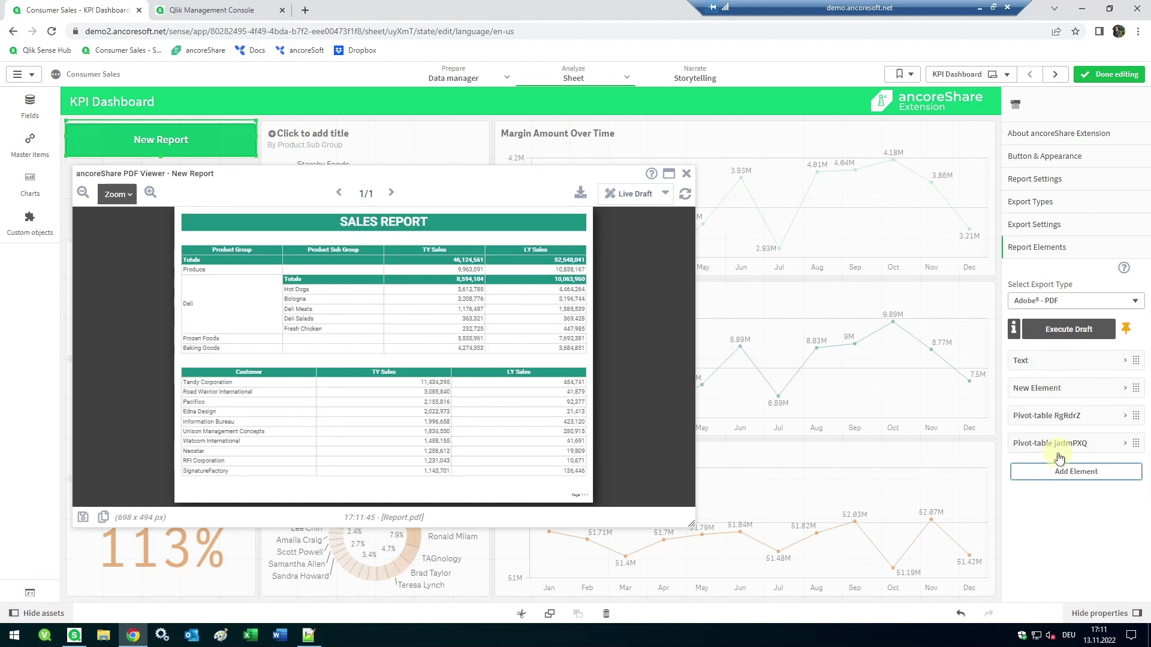
pyautogui.click(1066, 387)
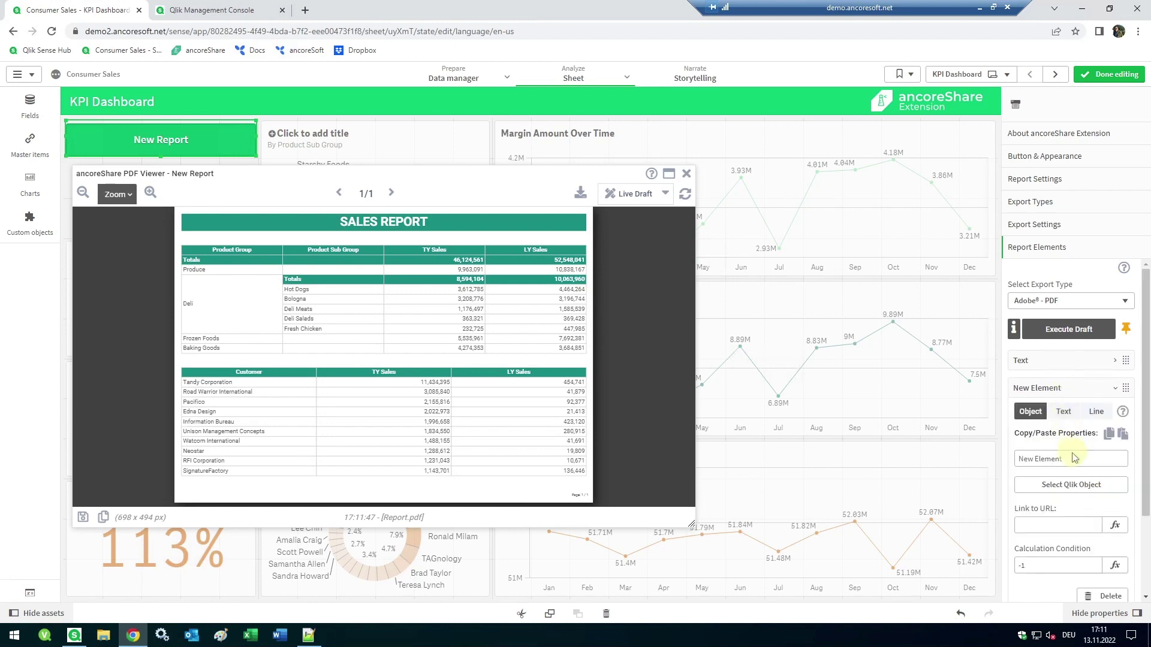
pyautogui.click(1062, 486)
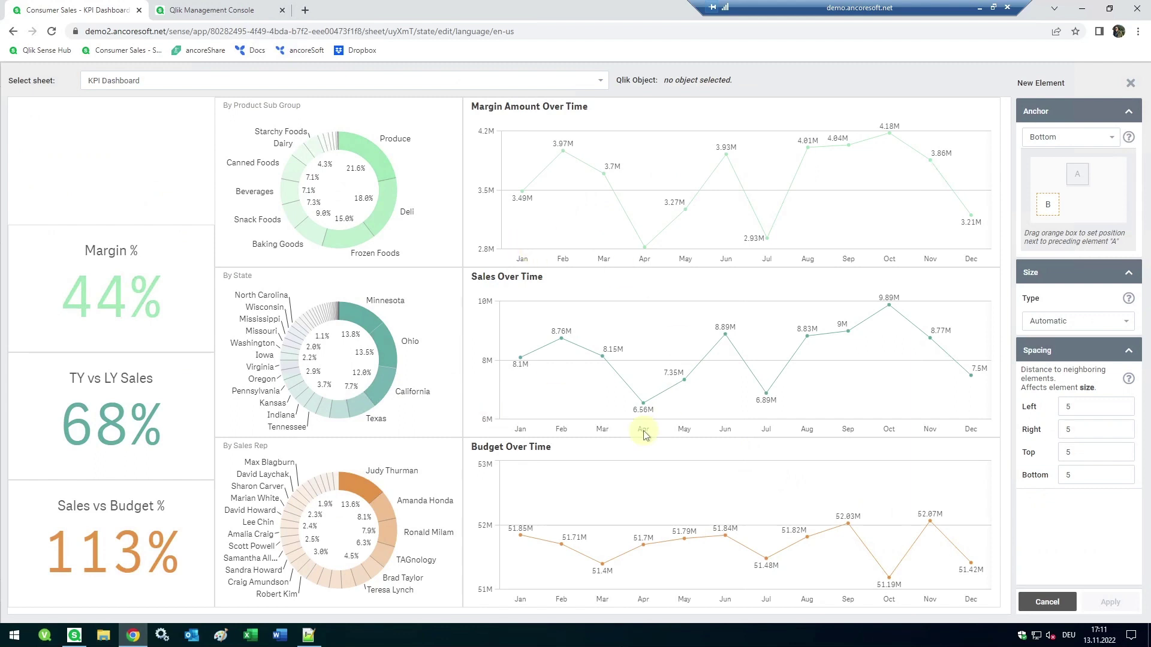
pyautogui.click(322, 181)
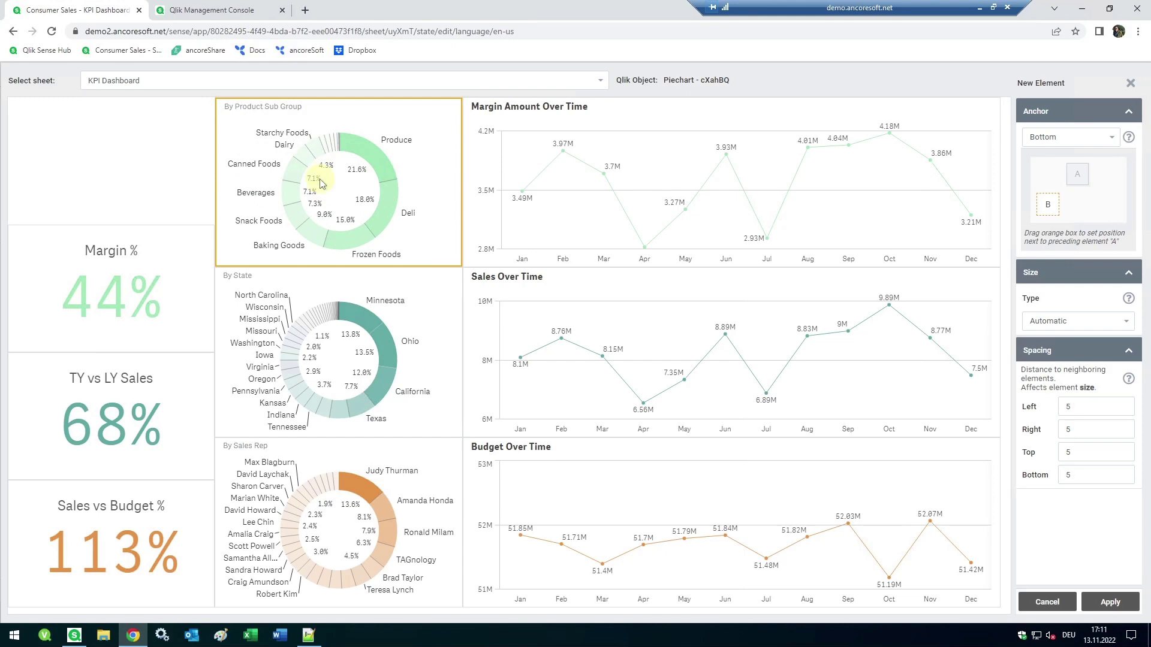
pyautogui.click(1122, 605)
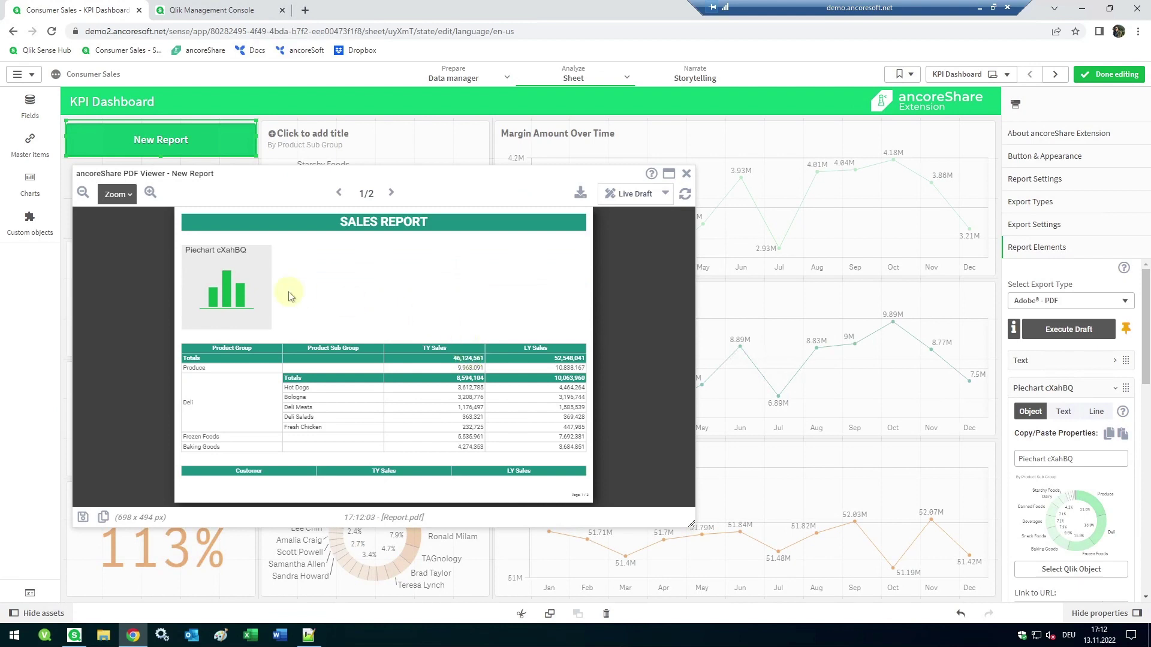
# Add an element after the pie chart showing the Margin Amount Over Time line chart, anchored Top Right of the preceding element
pyautogui.click(1103, 390)
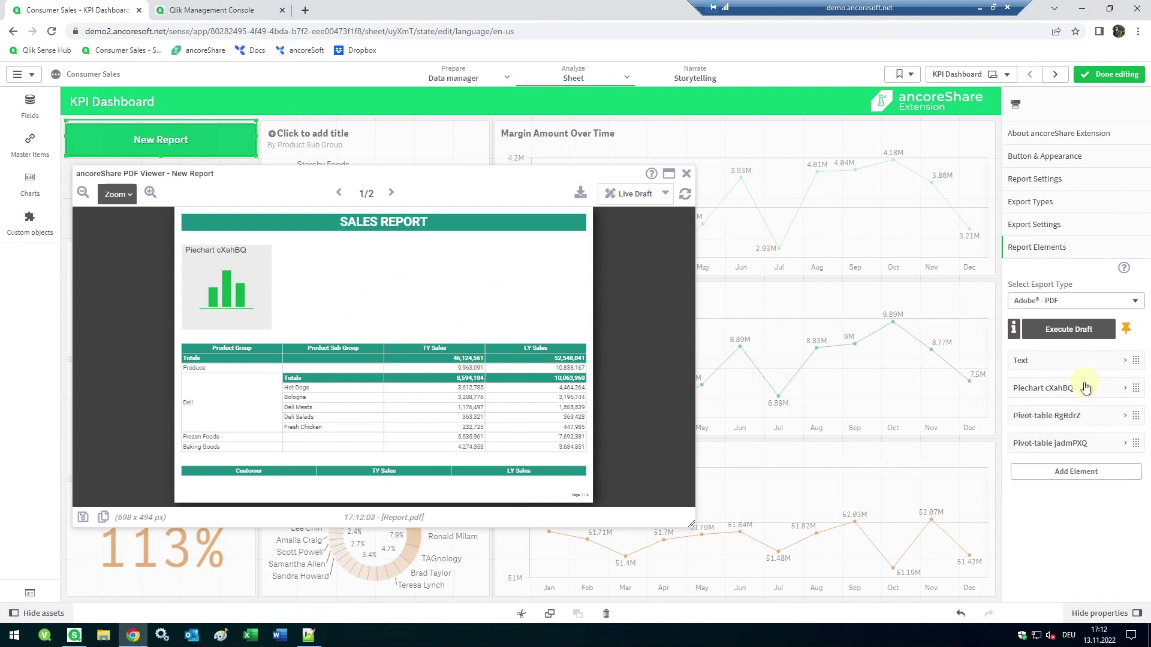
pyautogui.click(1066, 472)
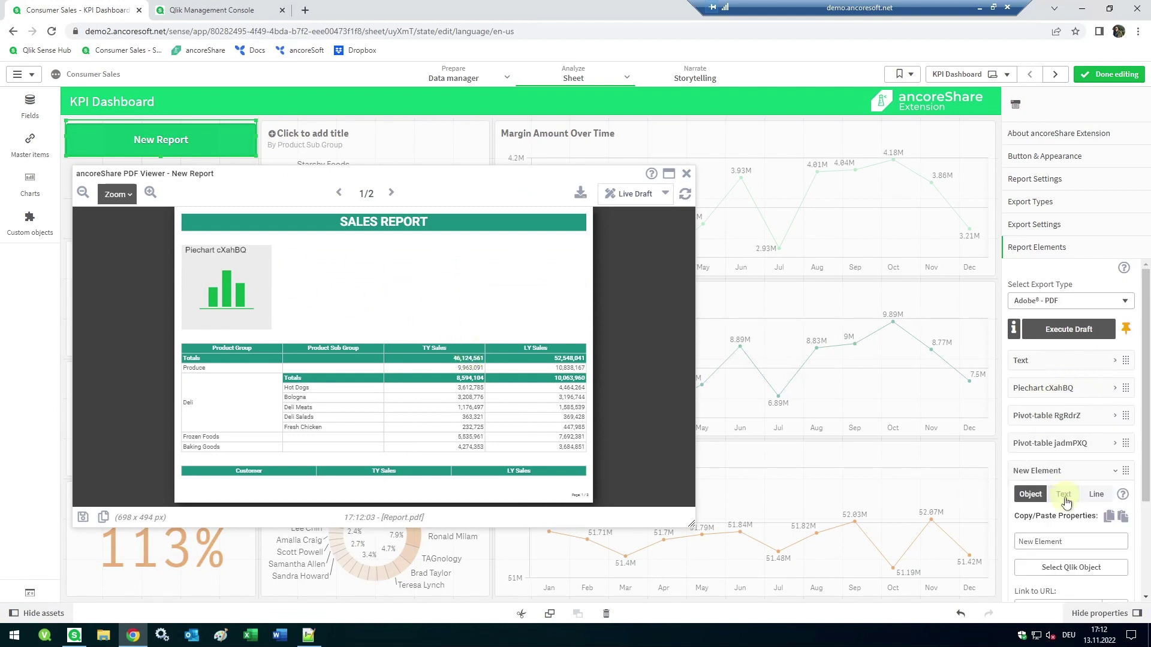
pyautogui.moveTo(1067, 471); pyautogui.dragTo(1074, 403)
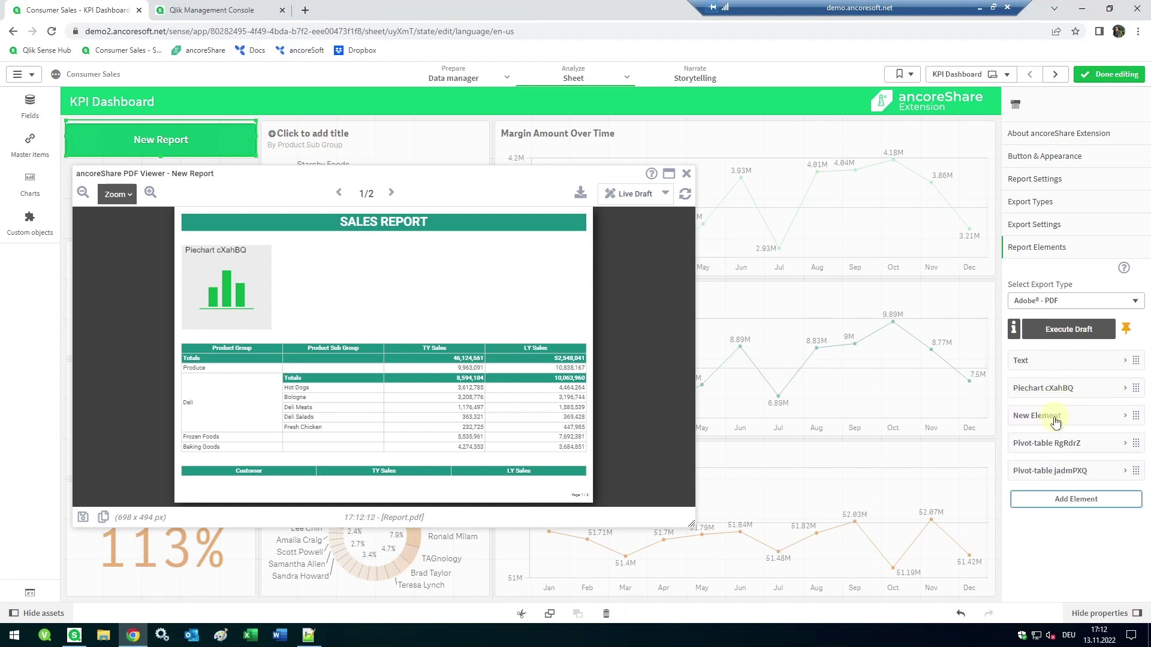
pyautogui.click(1056, 419)
pyautogui.click(1053, 511)
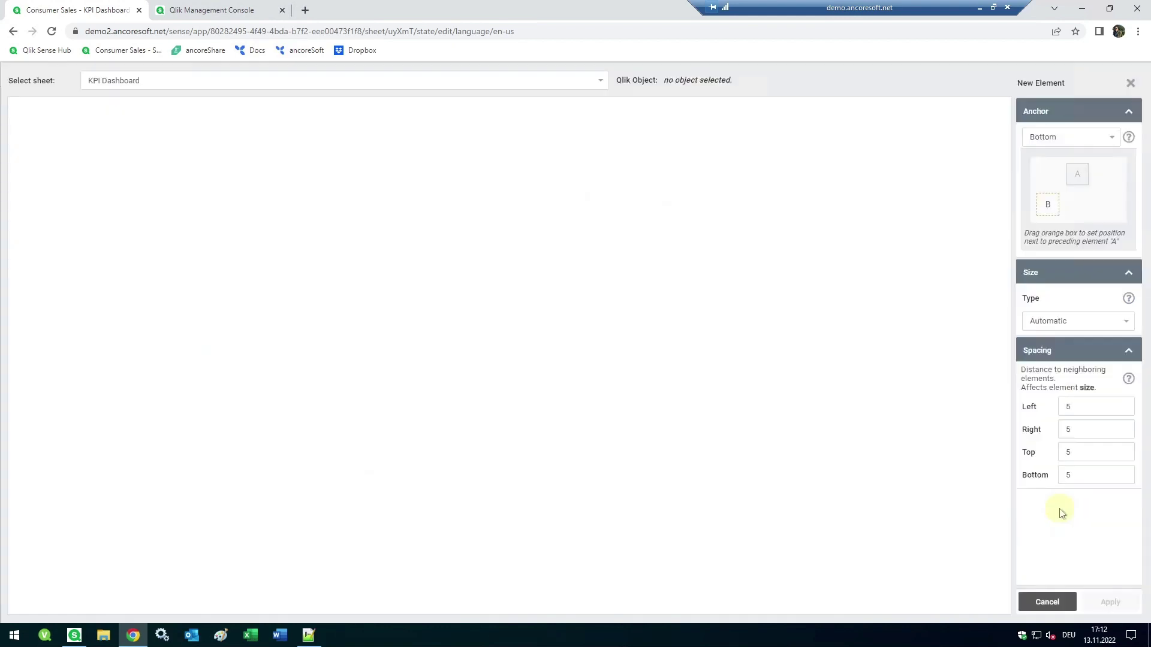
pyautogui.click(594, 182)
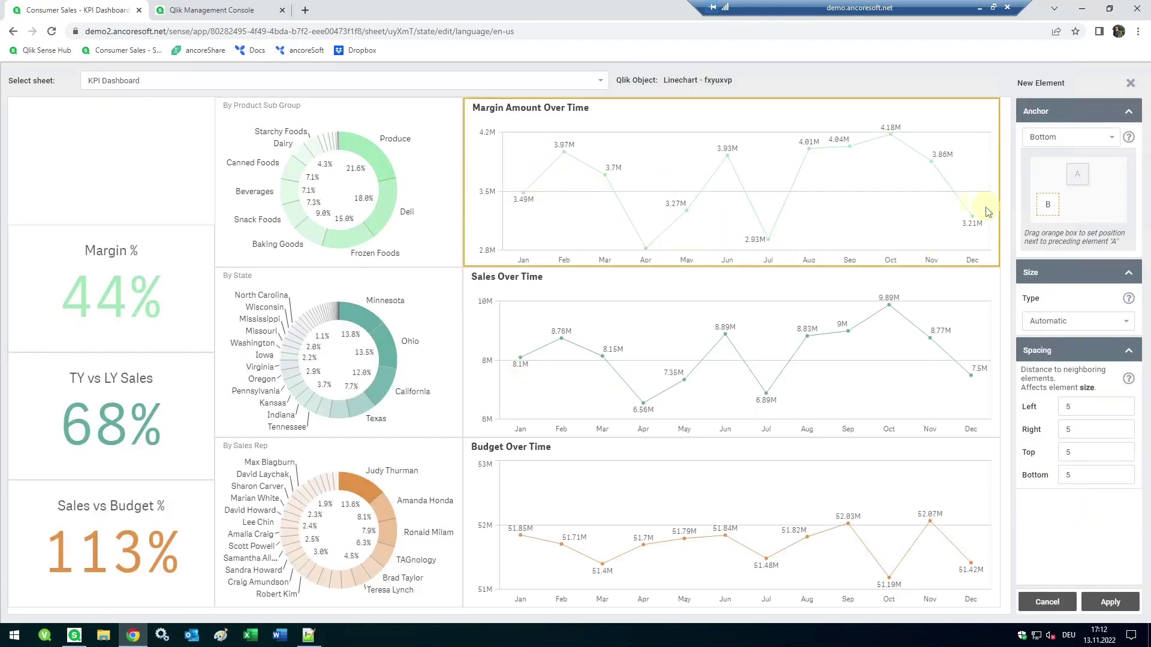
pyautogui.moveTo(1048, 205); pyautogui.dragTo(1109, 175)
pyautogui.click(1109, 602)
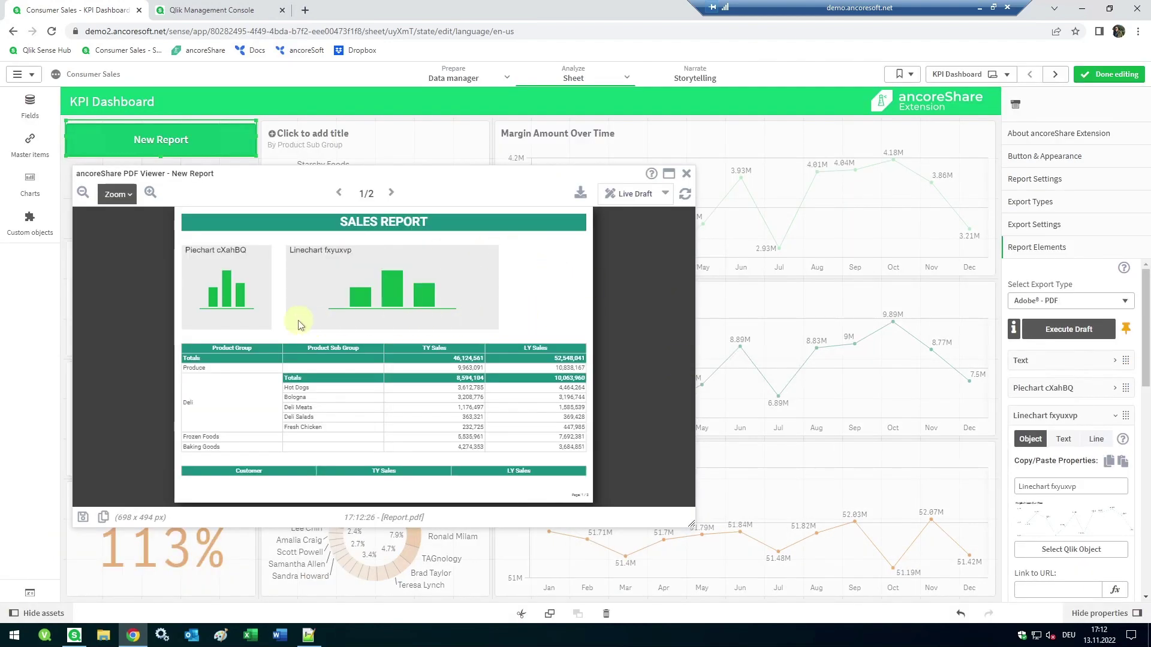
# Right-align the Margin Amount Over Time line chart in the report body and switch the PDF viewer to Preview
pyautogui.scroll(-3, 1055, 534)
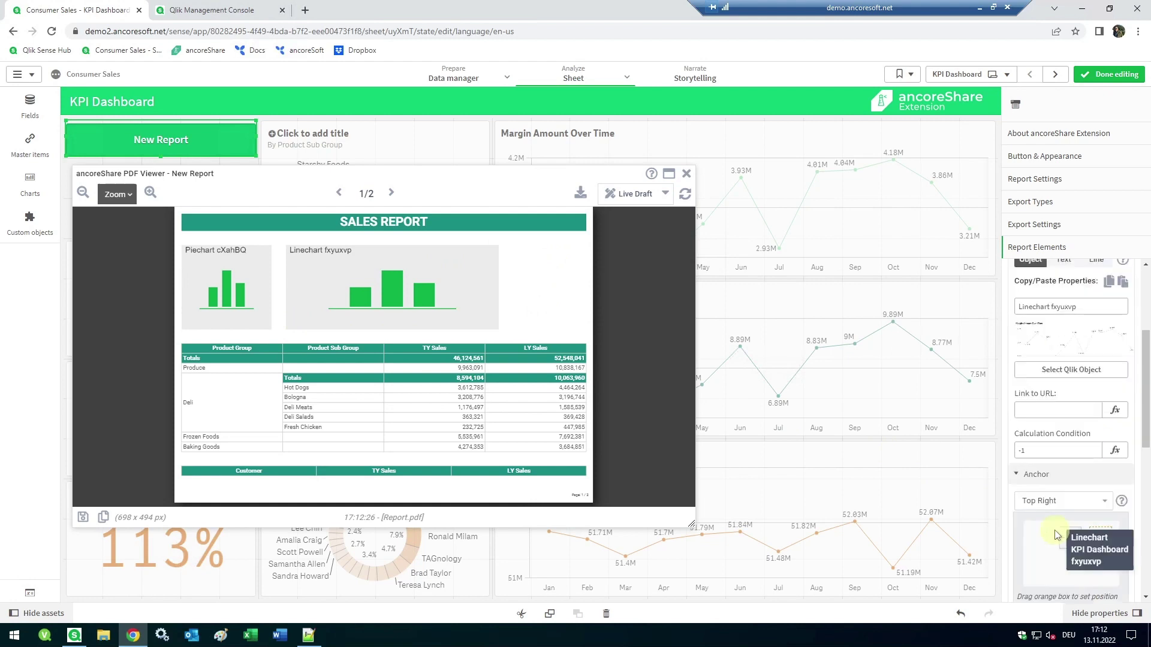
pyautogui.scroll(-3, 1054, 533)
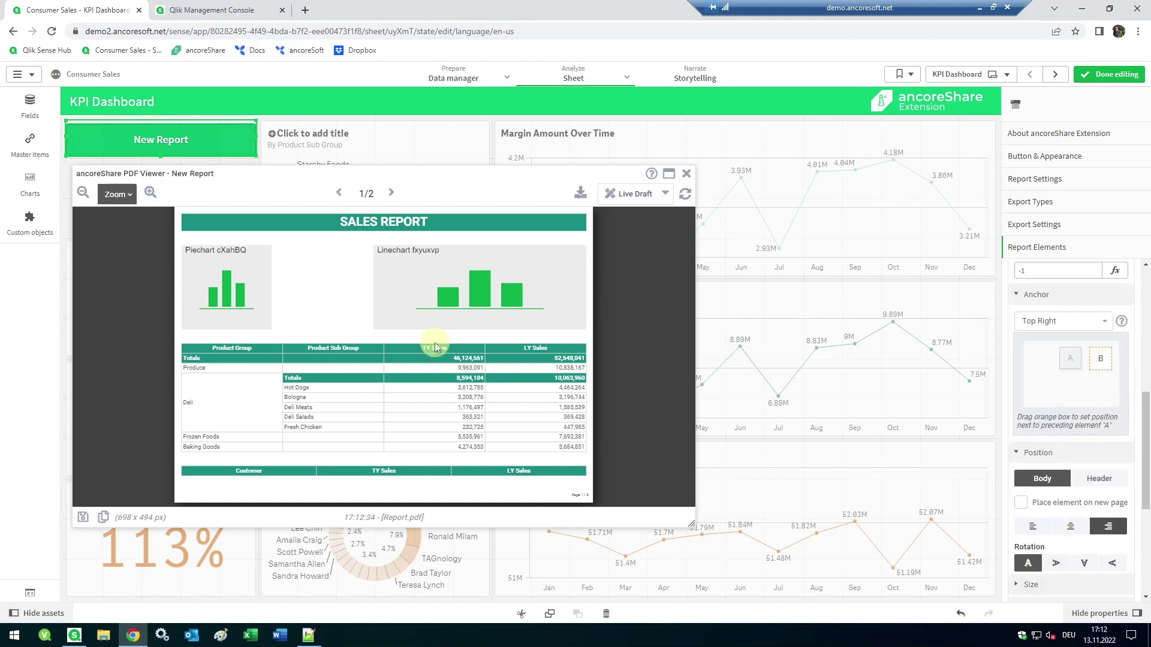
pyautogui.click(663, 194)
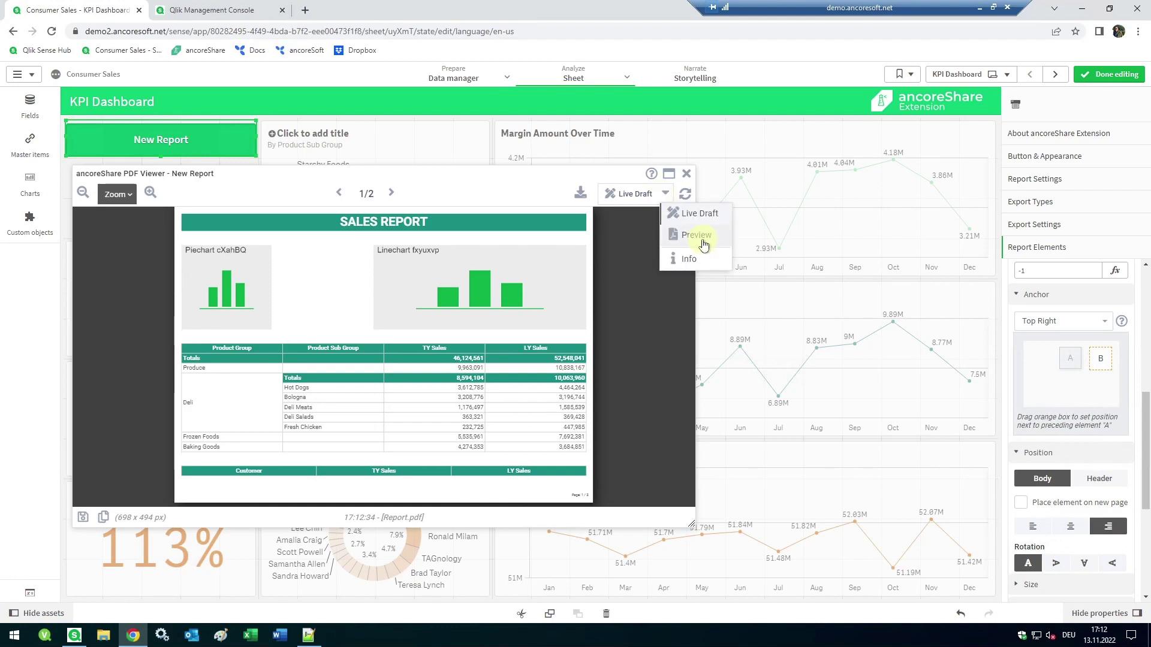
pyautogui.click(683, 235)
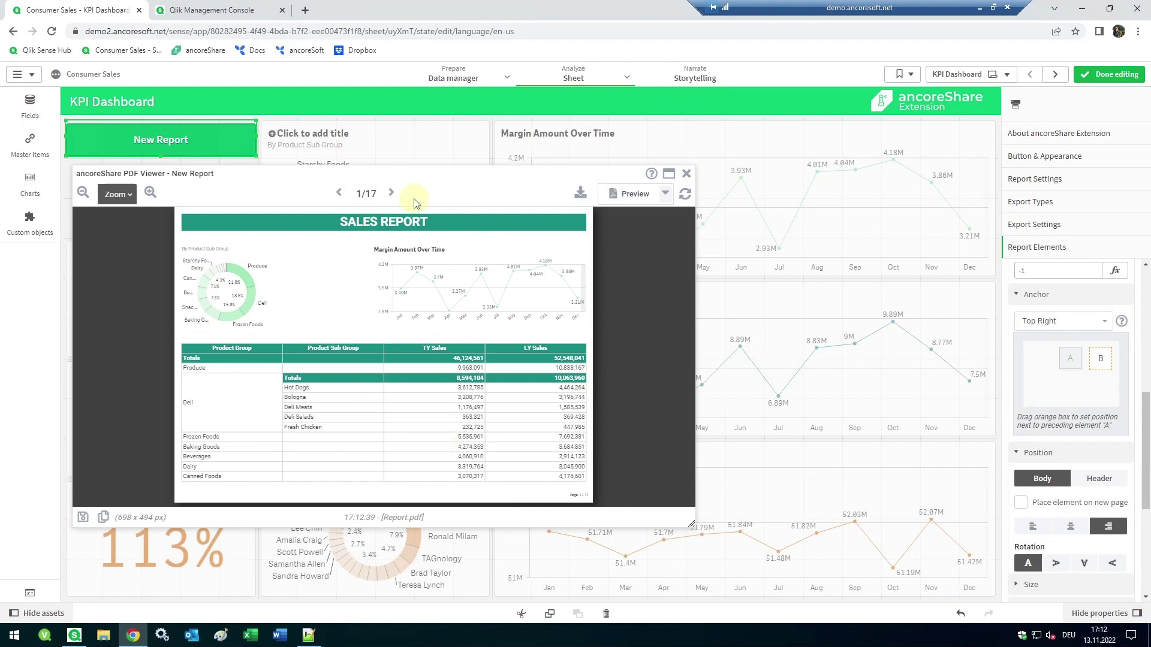
# Change the report button's caption to Sales Report and give it the Orange style
pyautogui.click(1056, 157)
pyautogui.click(1057, 207)
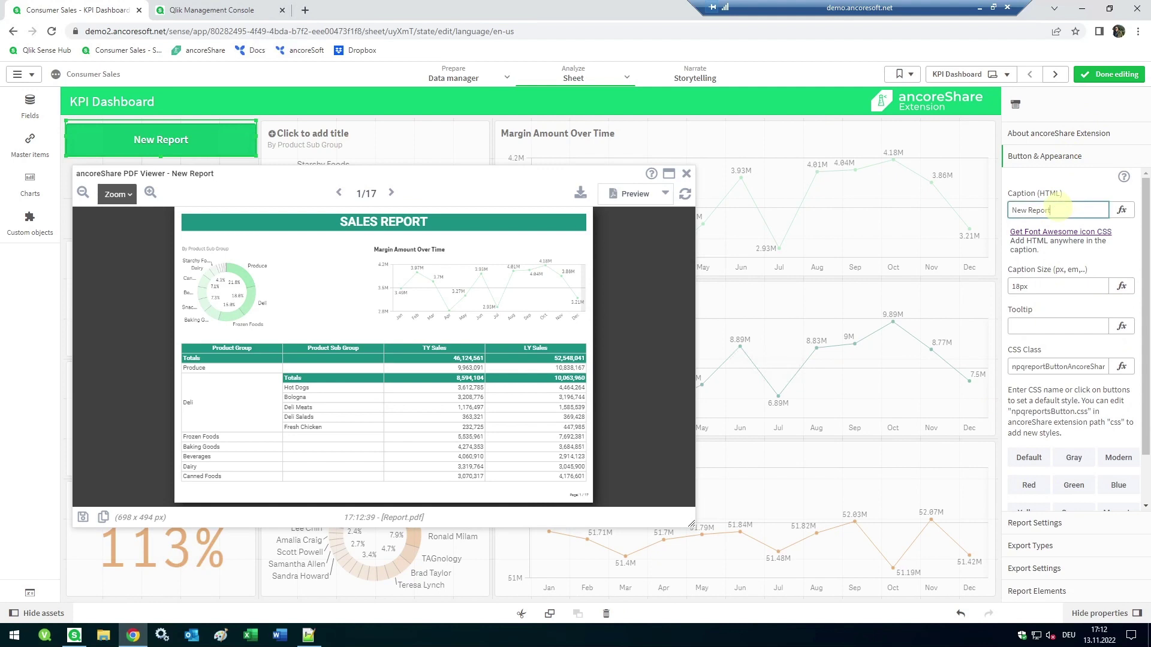
pyautogui.hotkey('ctrl', 'a')
pyautogui.write('Sa')
pyautogui.scroll(-1, 1064, 293)
pyautogui.click(1074, 429)
pyautogui.click(1073, 455)
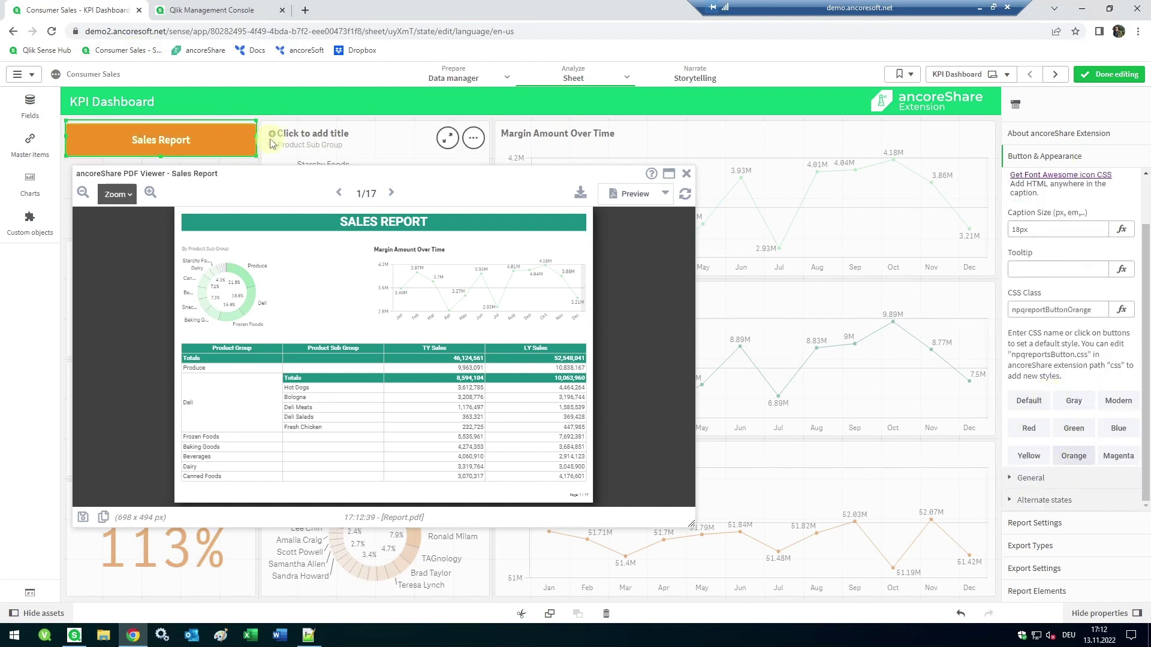
# Narrow the Sales Report button to about half of its column, close the PDF viewer and finish editing the sheet
pyautogui.moveTo(256, 139); pyautogui.dragTo(177, 143)
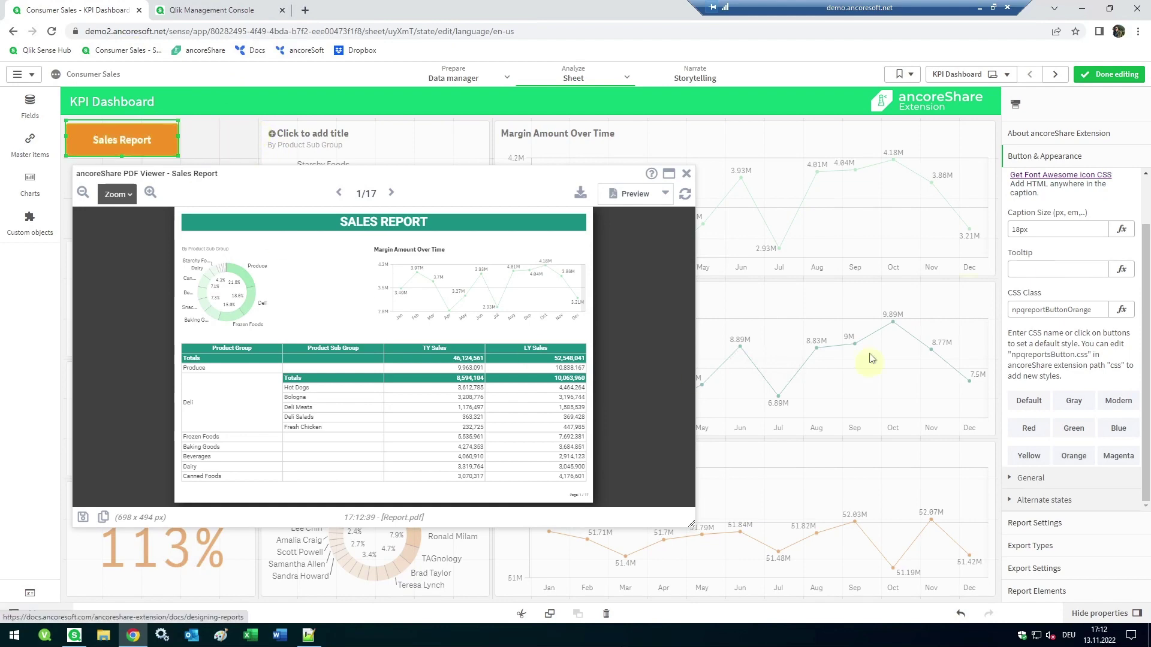
pyautogui.click(684, 175)
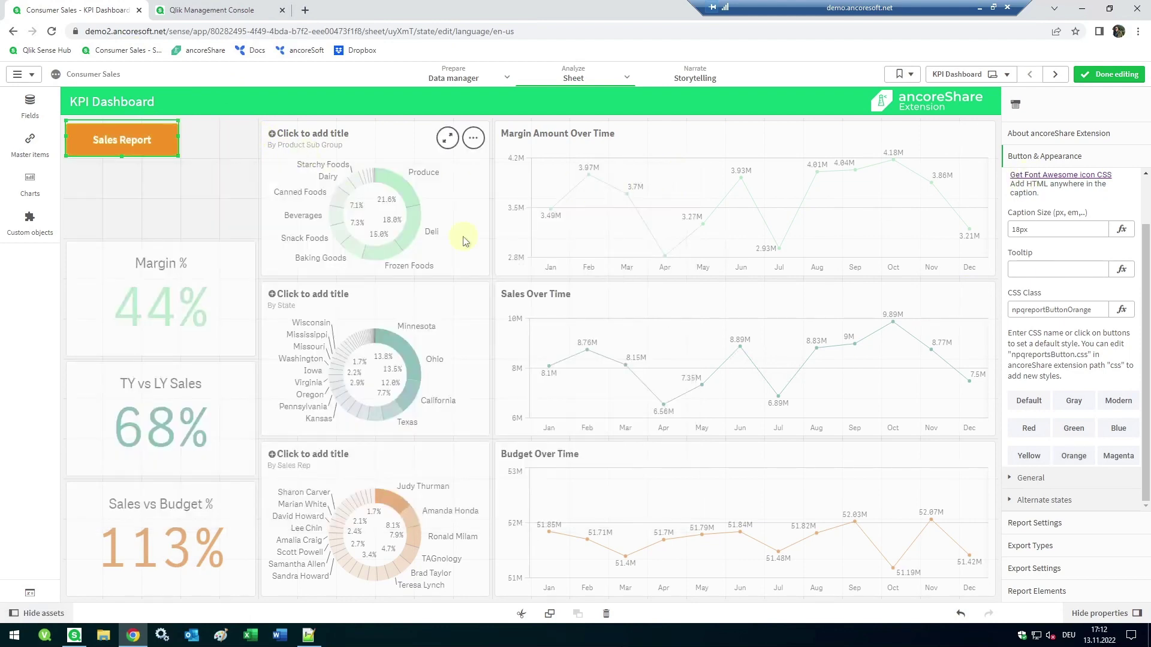
pyautogui.click(1114, 74)
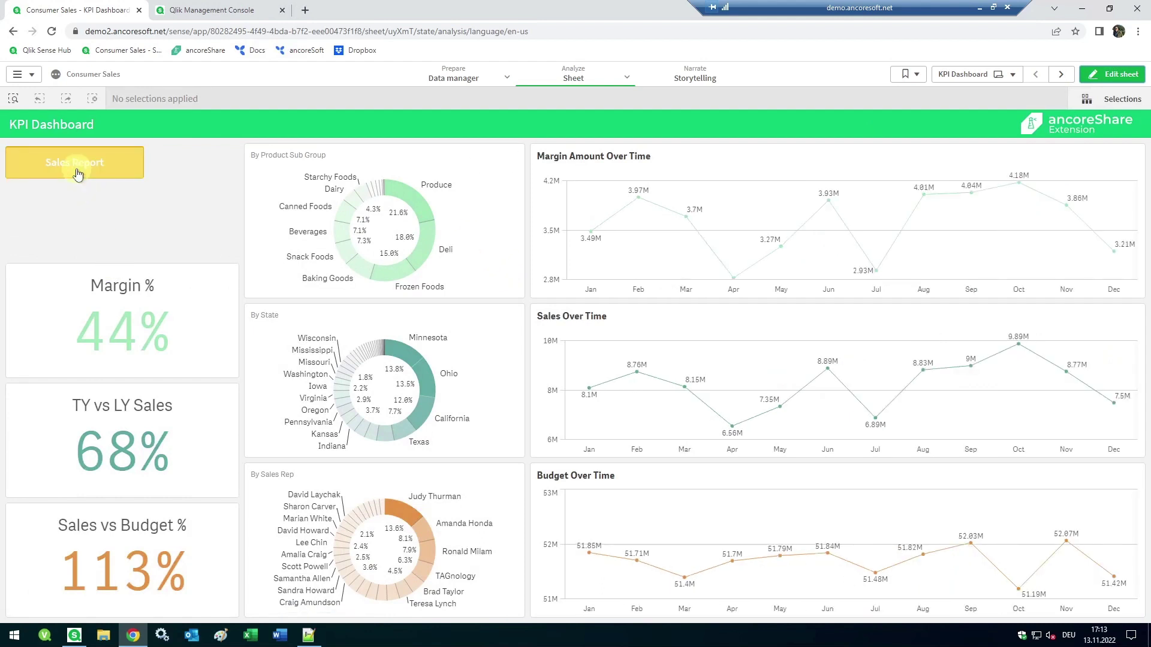
# Select Minnesota and Ohio in the By State chart and generate the Sales Report PDF for this selection
pyautogui.click(420, 358)
pyautogui.click(436, 382)
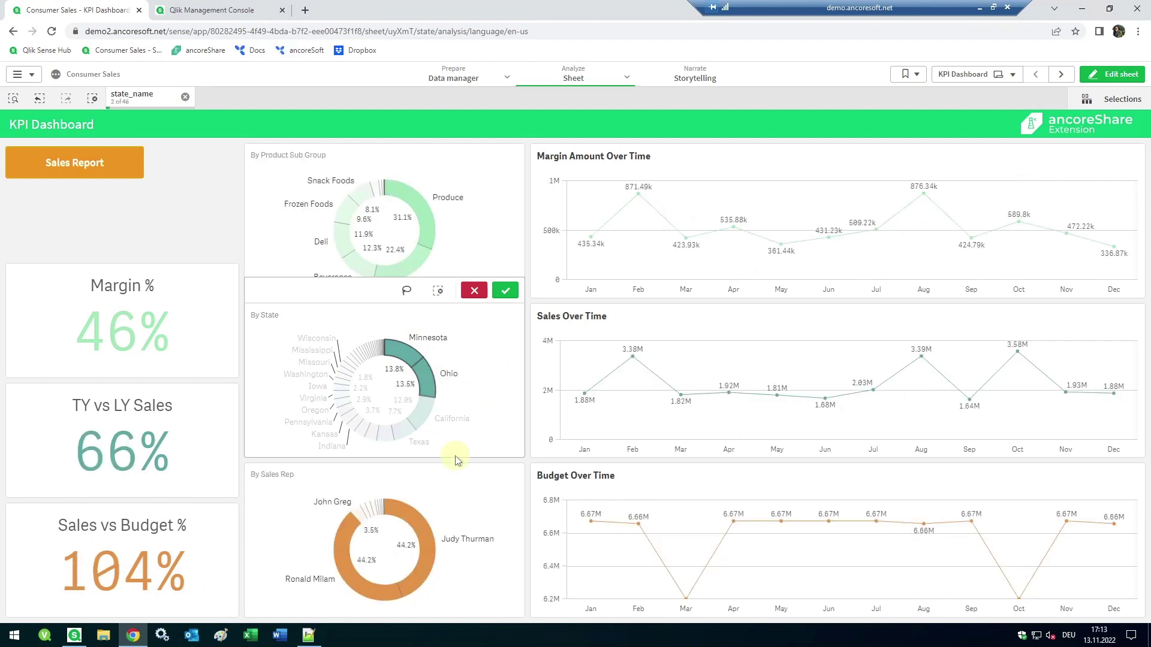
pyautogui.click(72, 164)
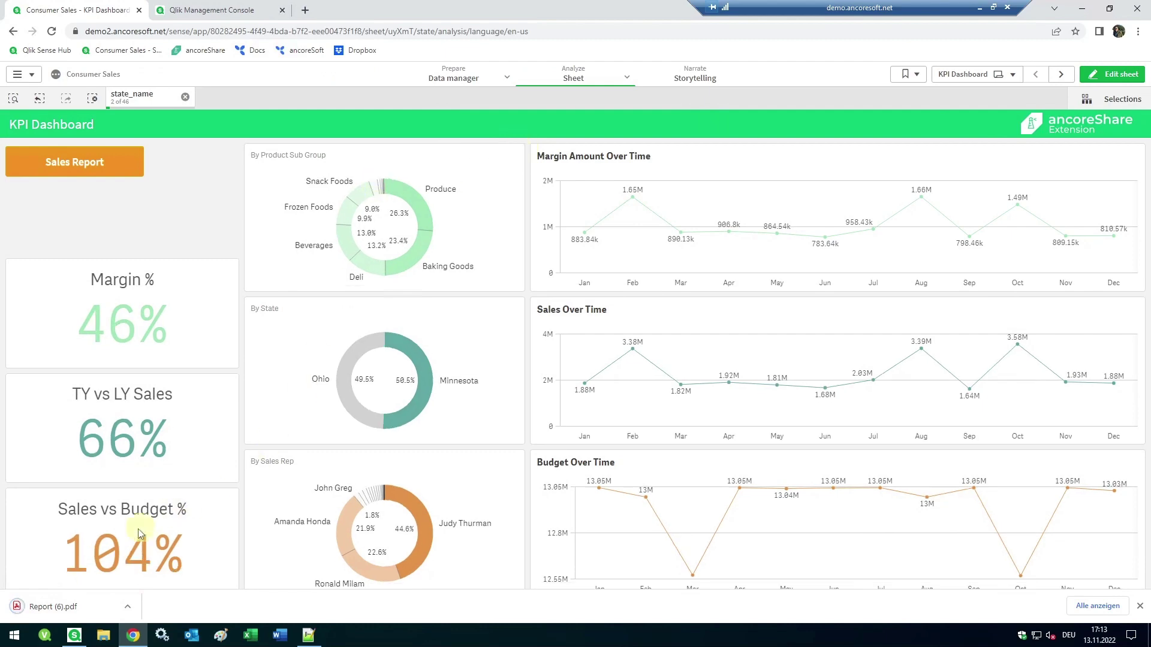
# Open the downloaded Report (6).pdf and examine its charts and Product Group table at 200% zoom
pyautogui.click(61, 607)
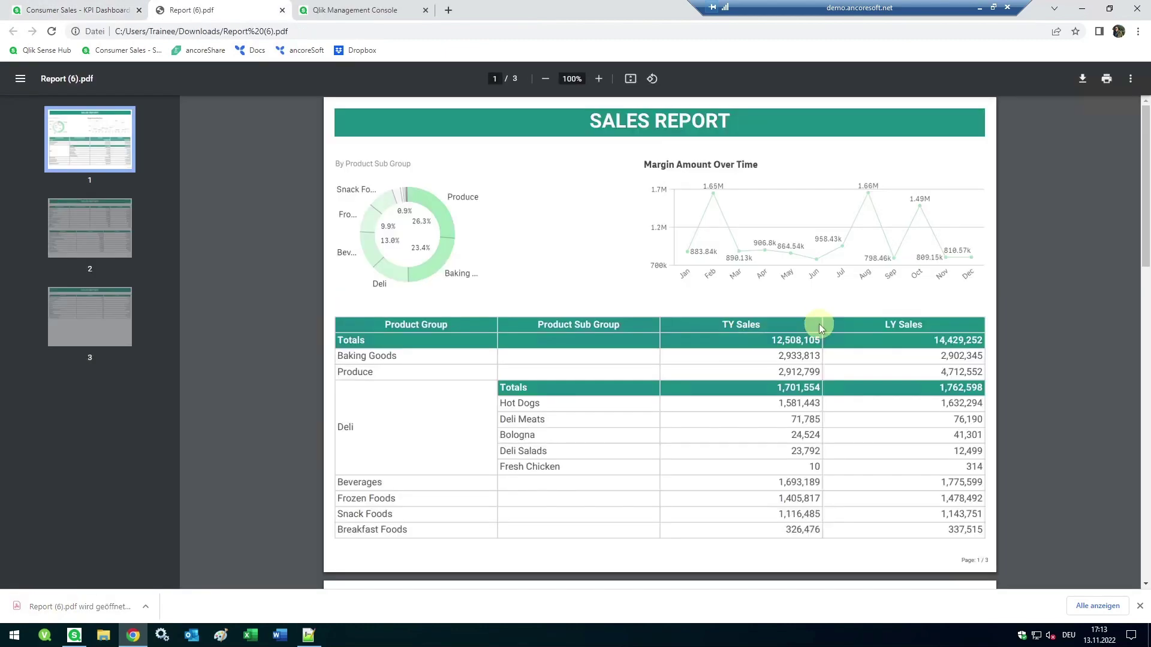
pyautogui.click(600, 79)
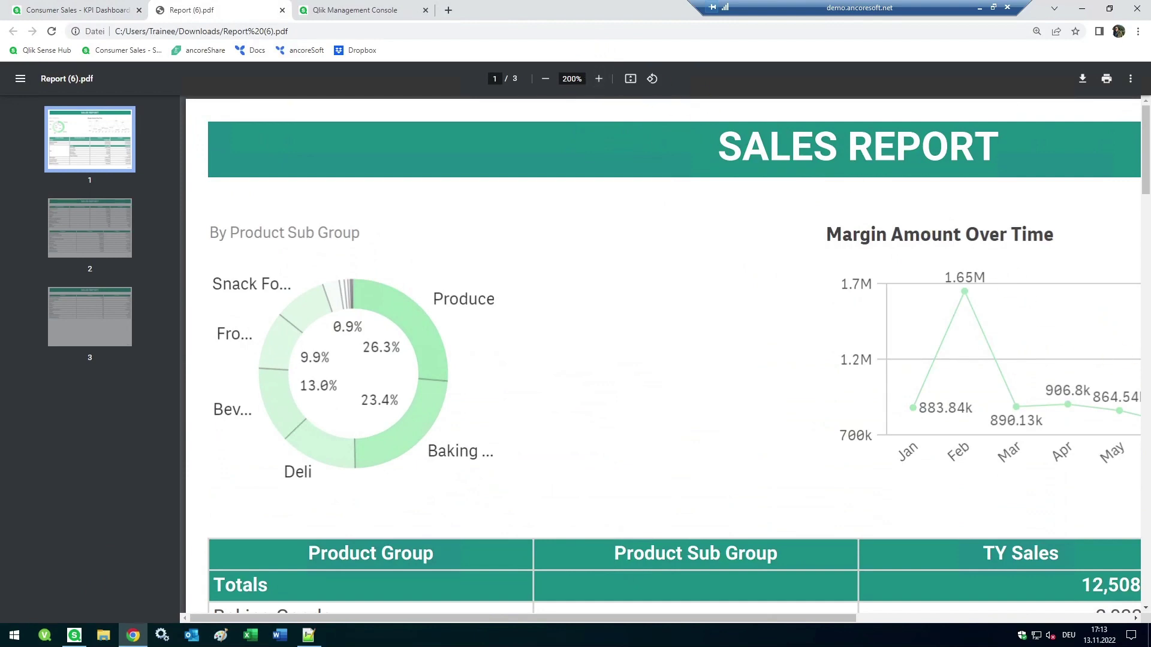
pyautogui.scroll(-5, 1014, 501)
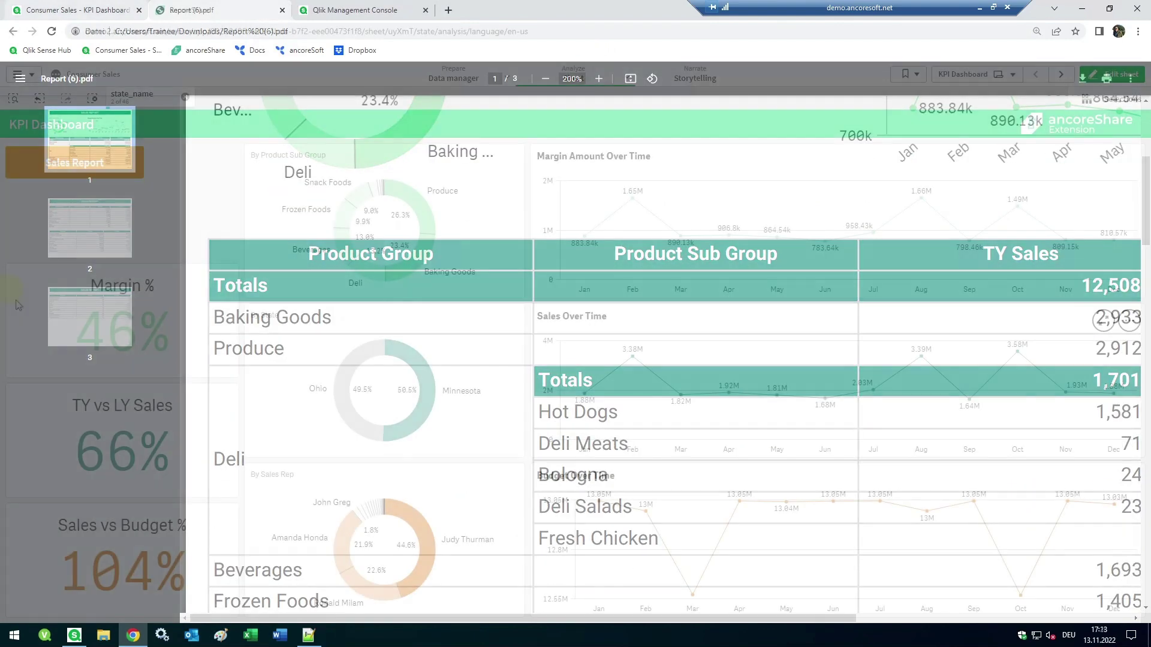
pyautogui.click(105, 225)
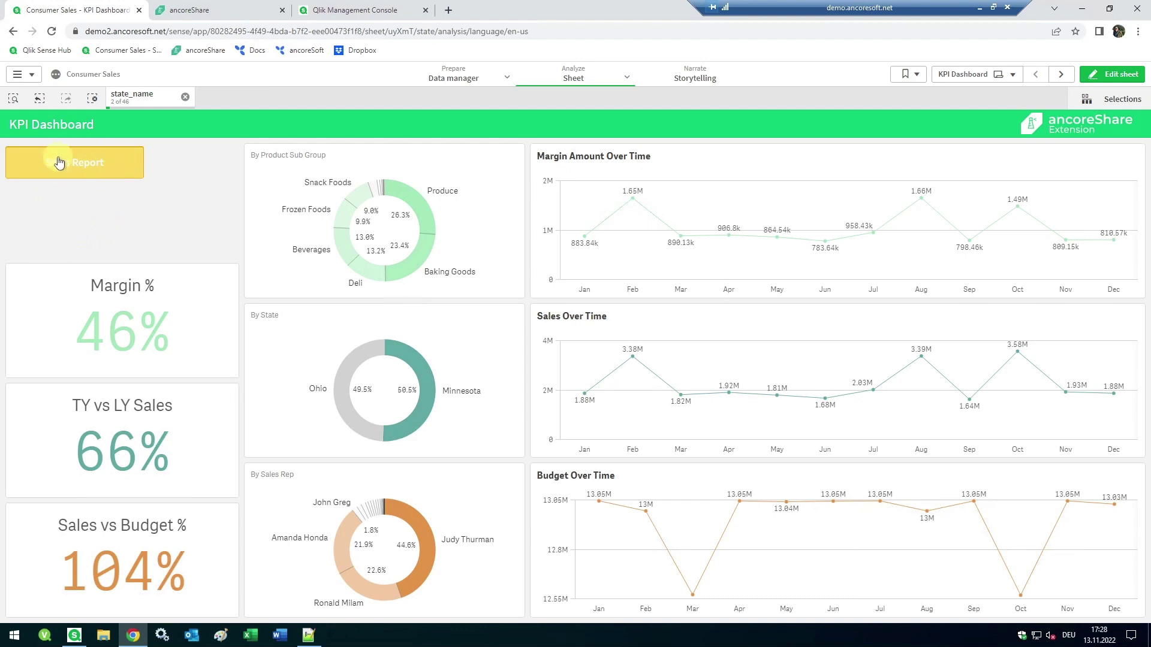
# Log in to the ancoreShare Management Console, and preview the Customer Sales report and open it in the report designer
pyautogui.click(209, 11)
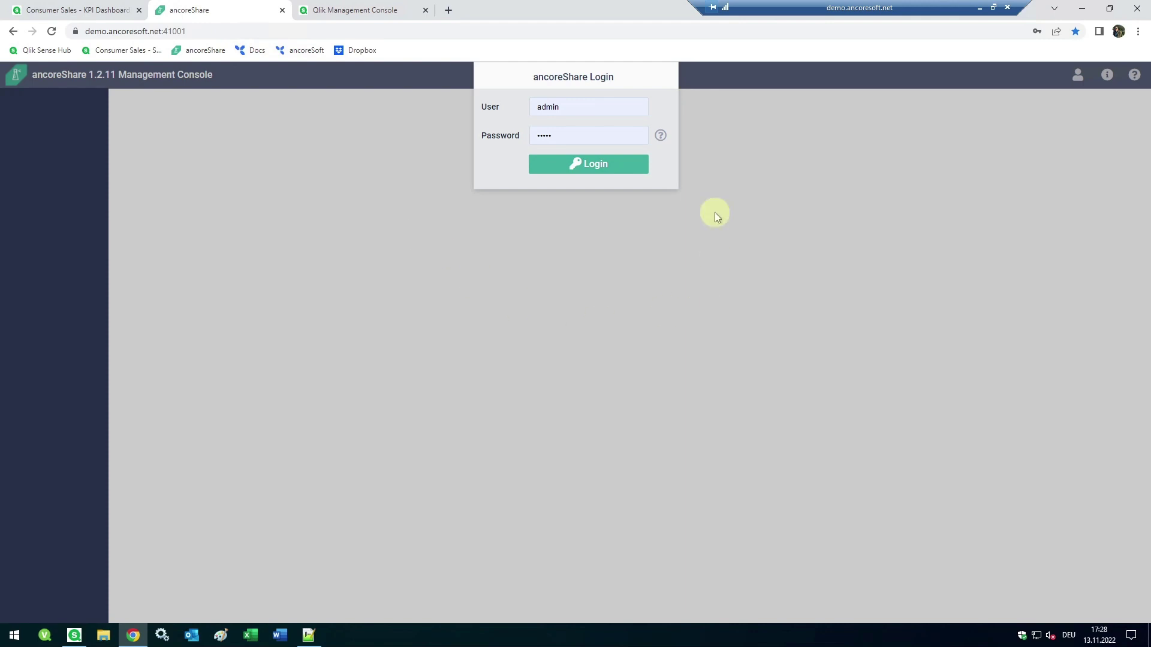
pyautogui.click(615, 168)
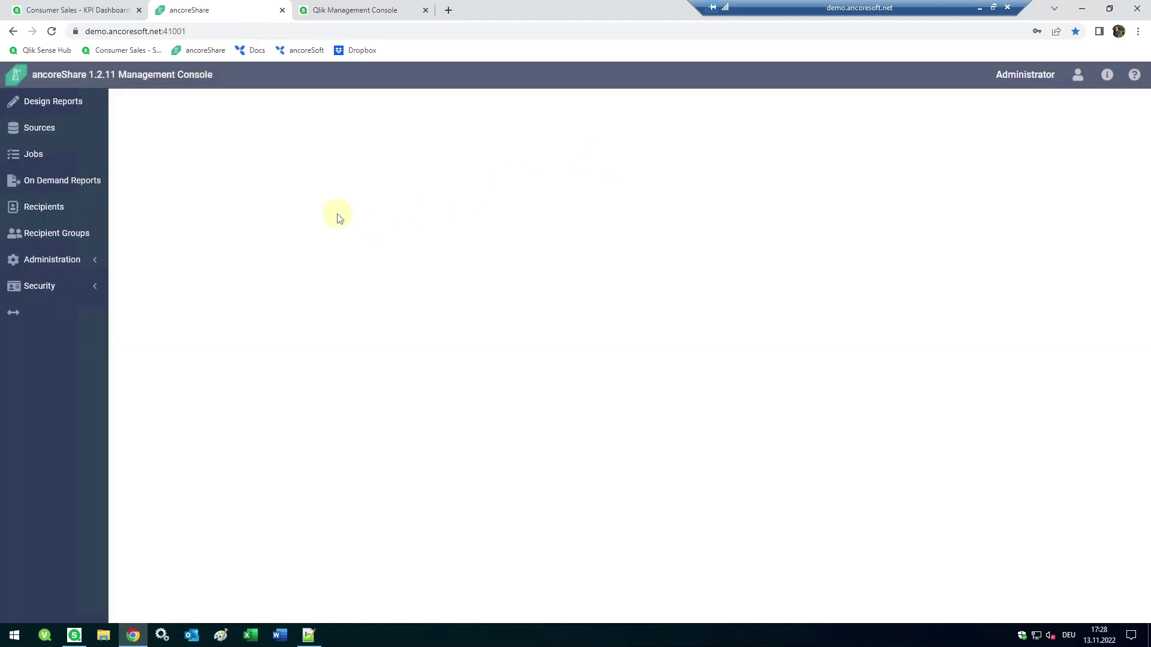
pyautogui.click(62, 101)
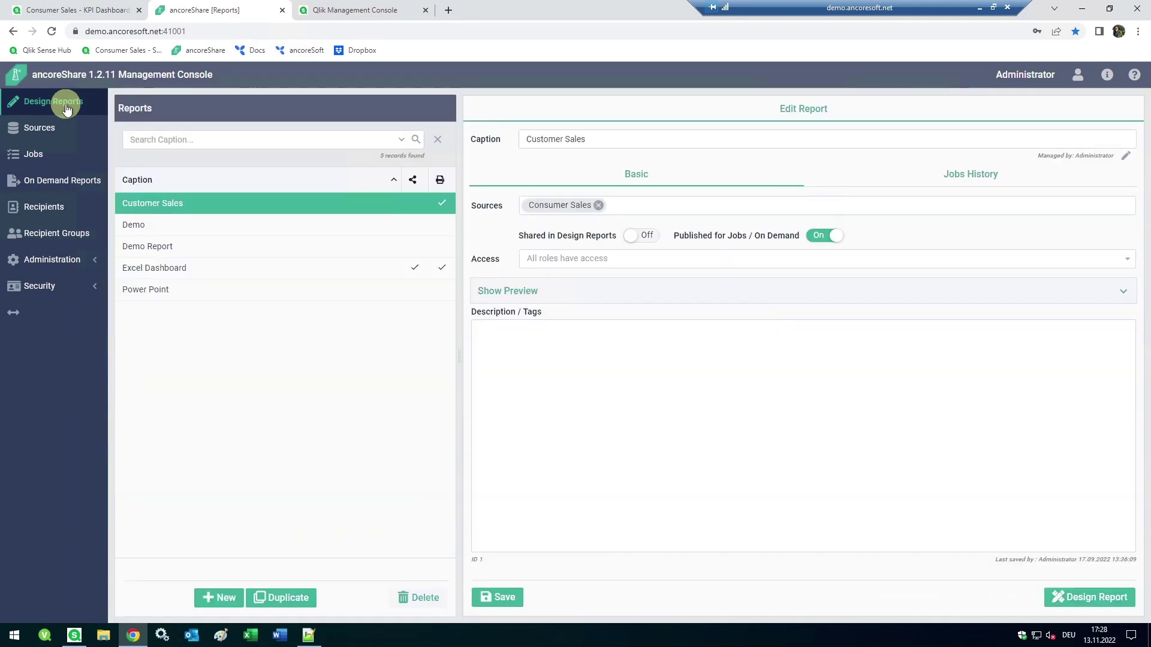
pyautogui.click(562, 294)
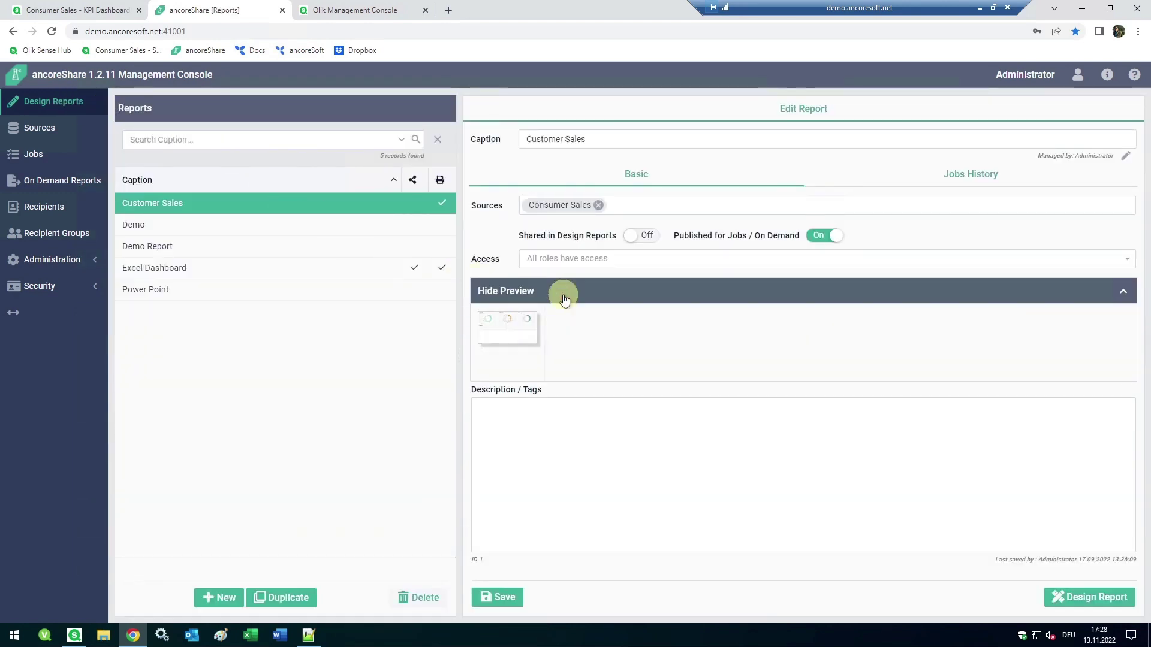
pyautogui.click(1089, 597)
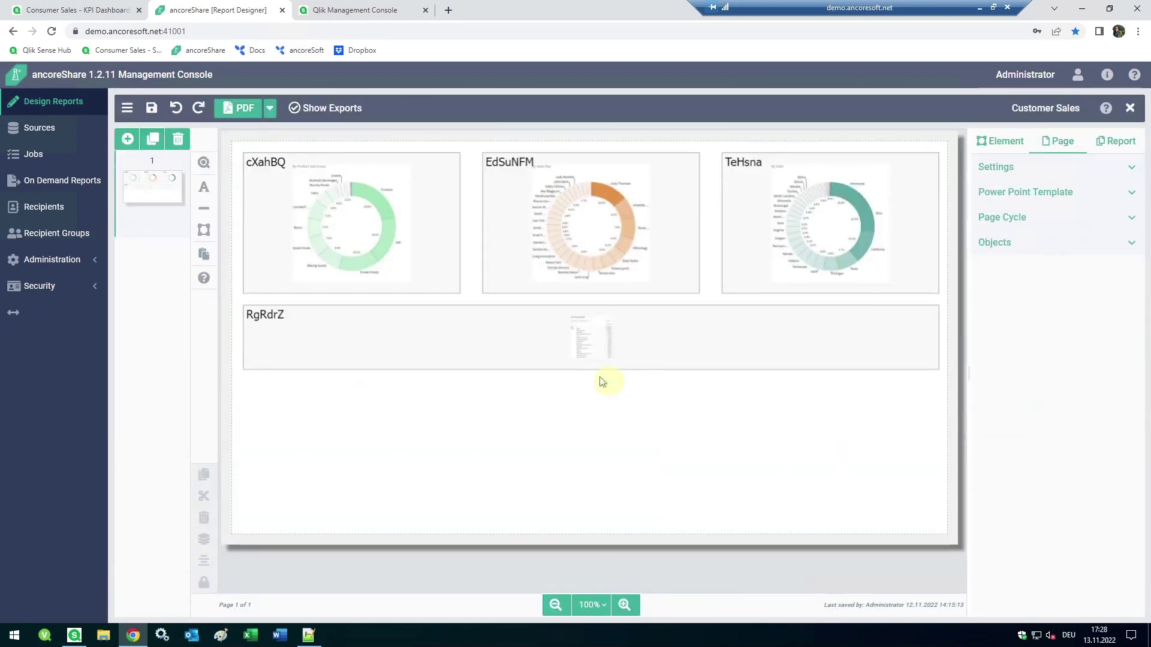
# Open the Jobs section of the Management Console to look at the report jobs
pyautogui.click(68, 161)
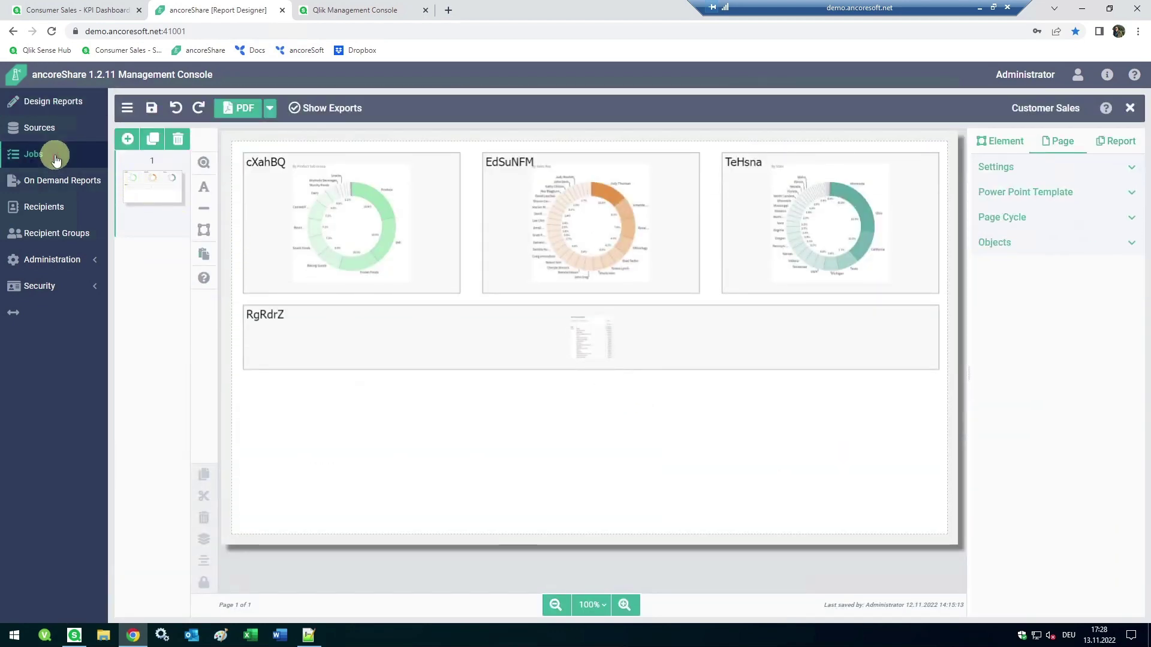
pyautogui.click(987, 180)
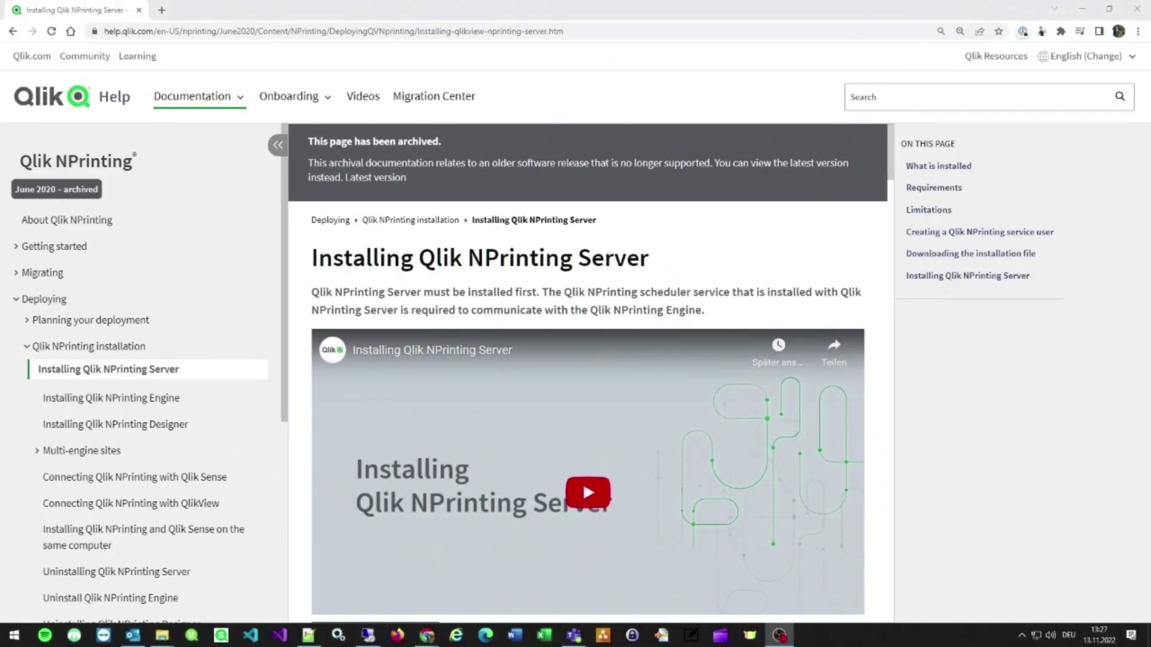
# Look through the Qlik Help page on installing the Qlik NPrinting Server
pyautogui.scroll(-15, 587, 371)
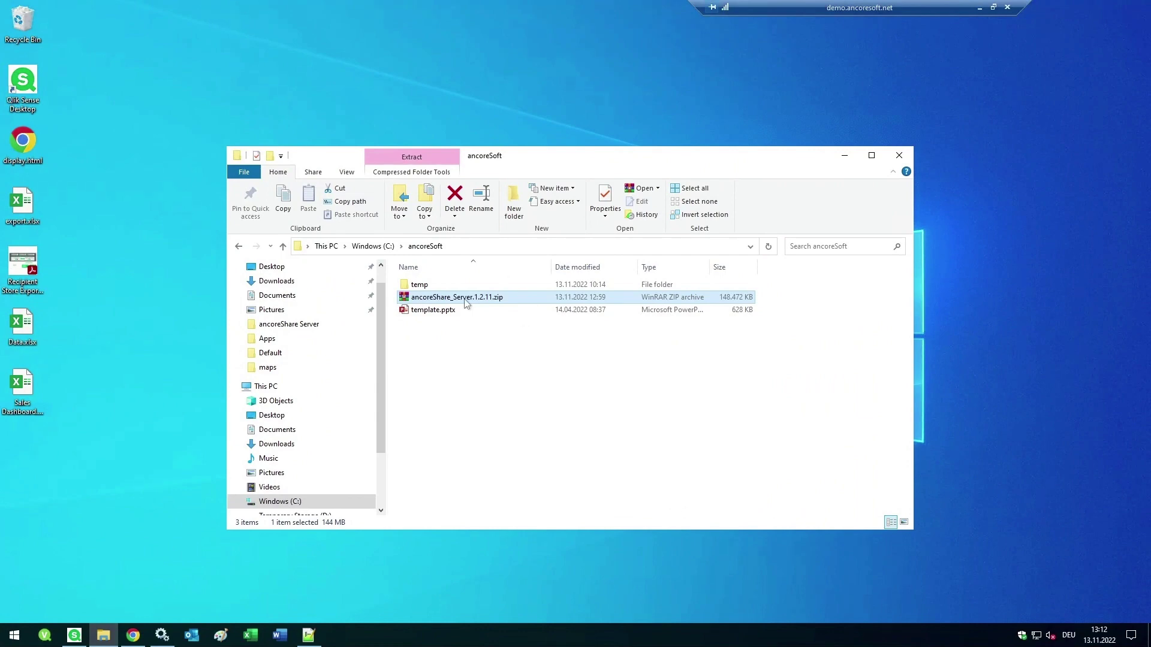
# Extract ancoreShare_Server.1.2.11.zip into the current ancoreSoft folder and open the extracted ancoreShare folder
pyautogui.rightClick(466, 303)
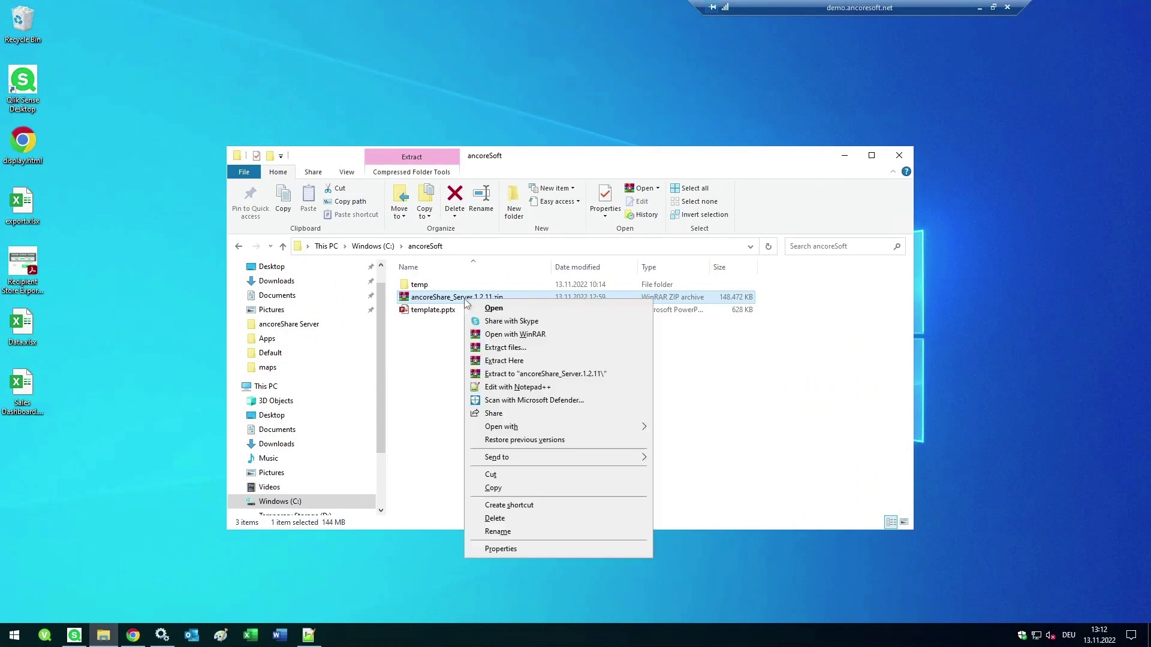
pyautogui.click(533, 364)
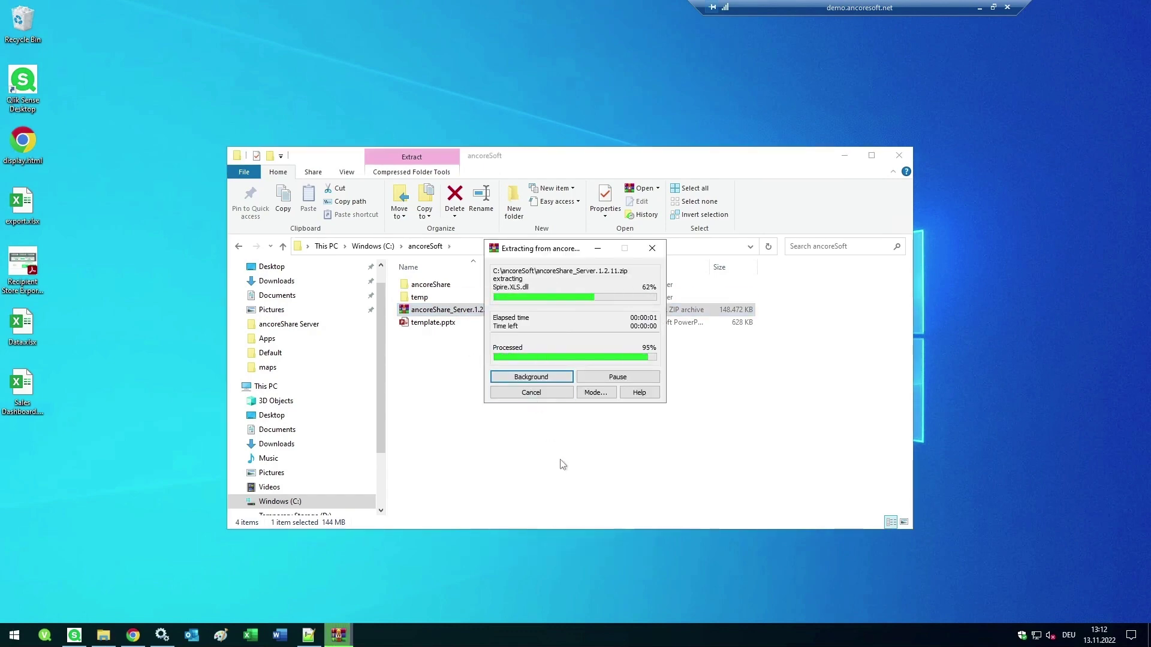
pyautogui.doubleClick(448, 285)
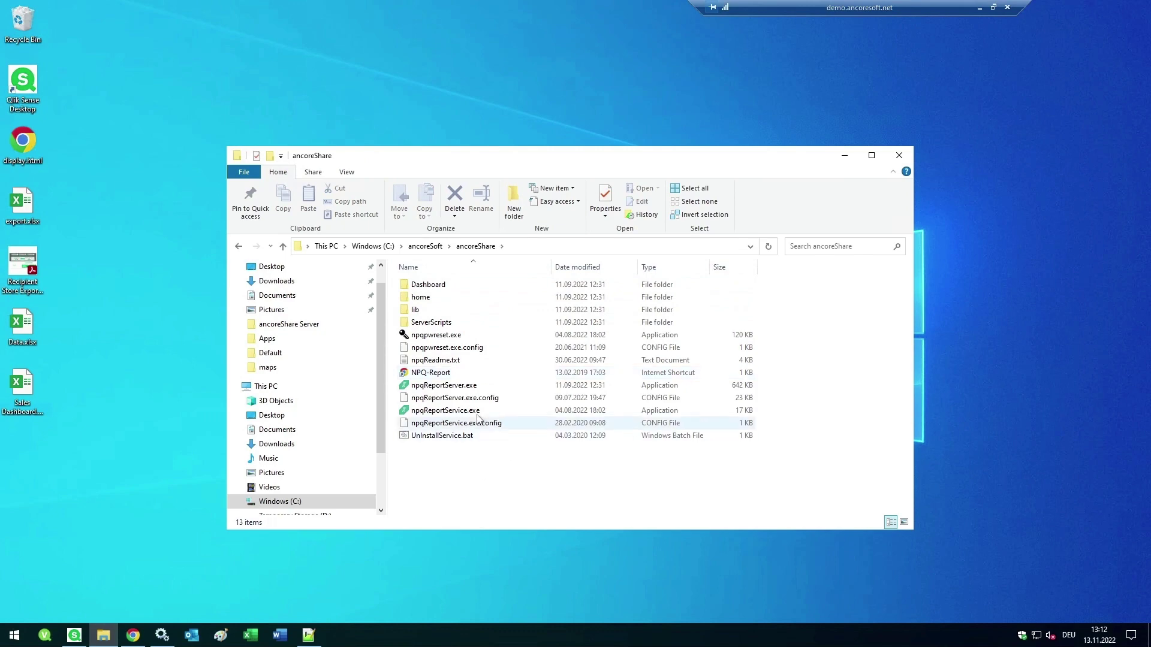
# Run npqReportServer.exe from the ancoreShare folder as administrator
pyautogui.click(459, 386)
pyautogui.rightClick(463, 388)
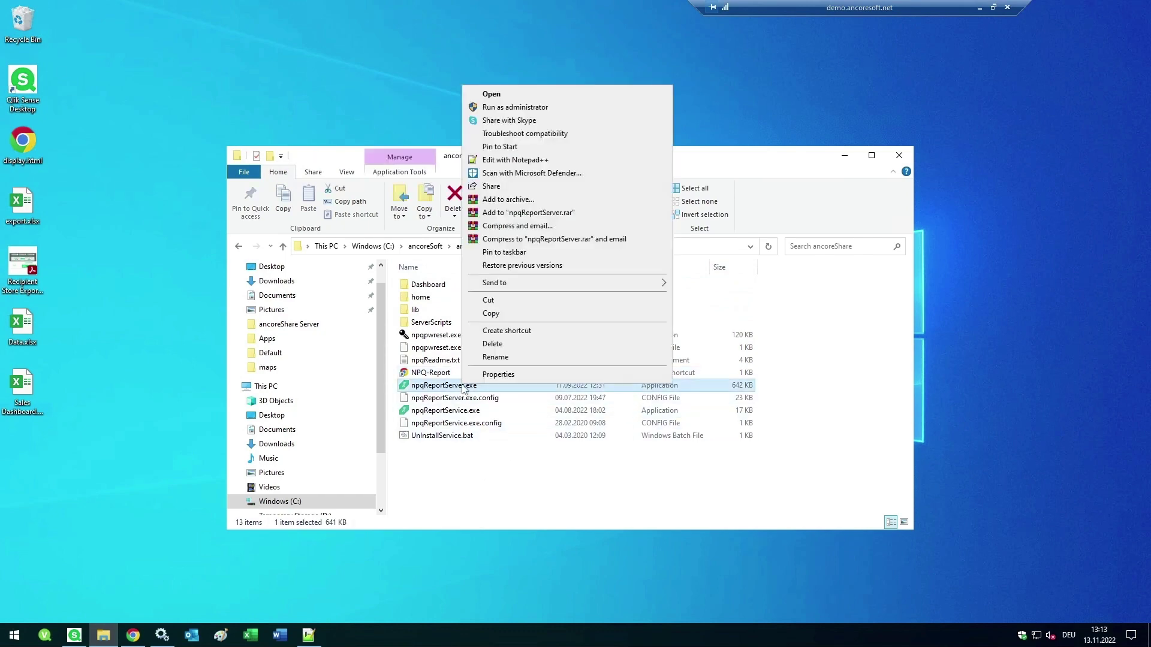
pyautogui.click(533, 107)
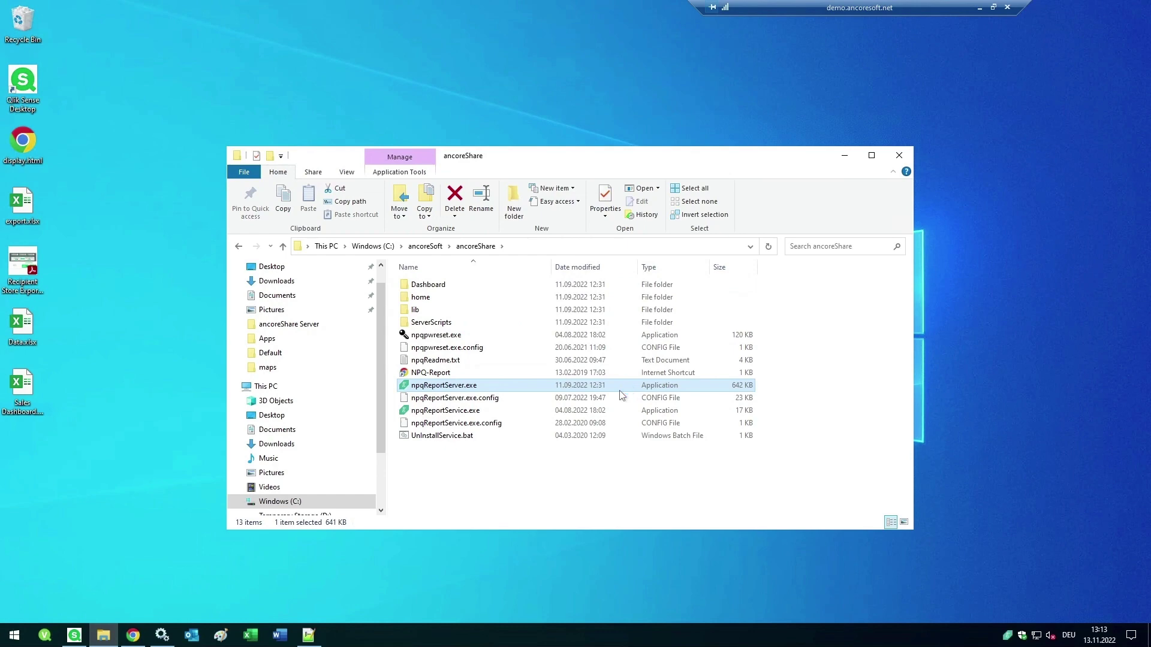
# Open the ancoreShare Management Console from the running report server and log in with the prefilled admin account
pyautogui.rightClick(1021, 637)
pyautogui.click(986, 613)
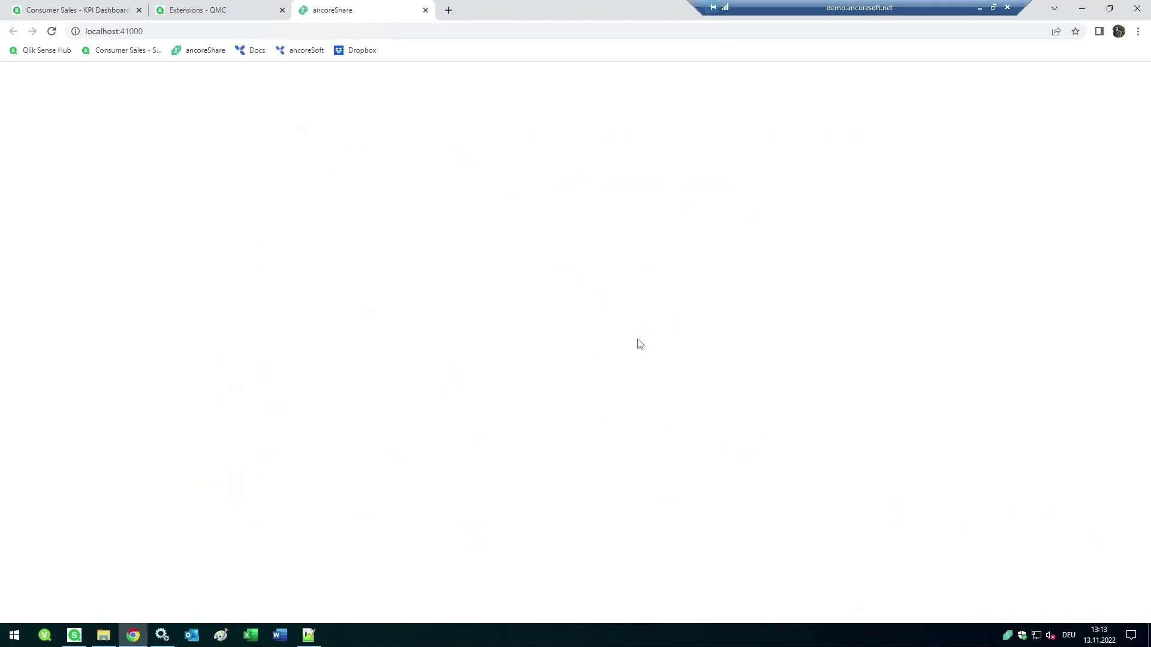
pyautogui.click(592, 167)
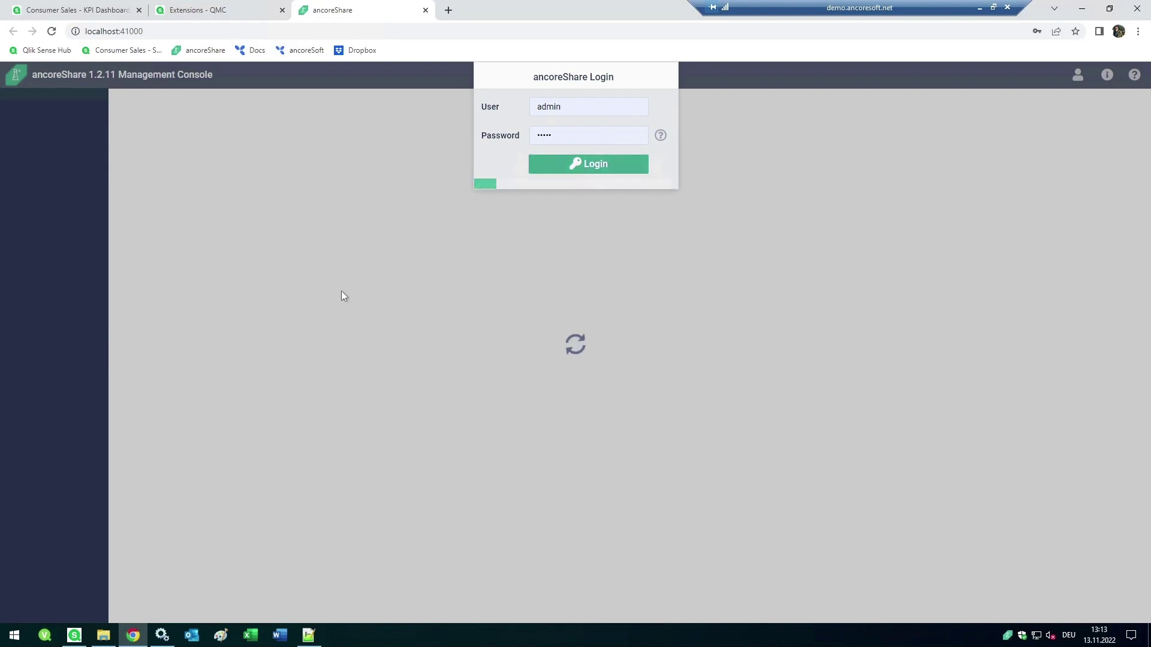
pyautogui.click(57, 263)
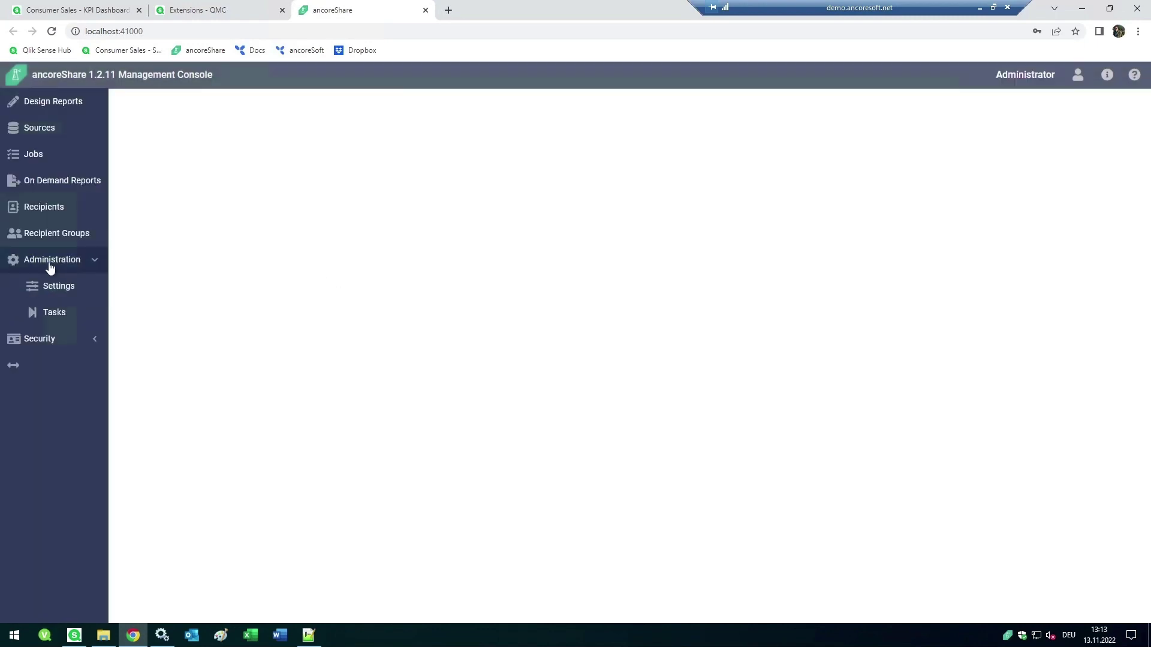
# Create a new source of type Sense Desktop and assign the Consumer Sales.qvf application as its path
pyautogui.click(76, 130)
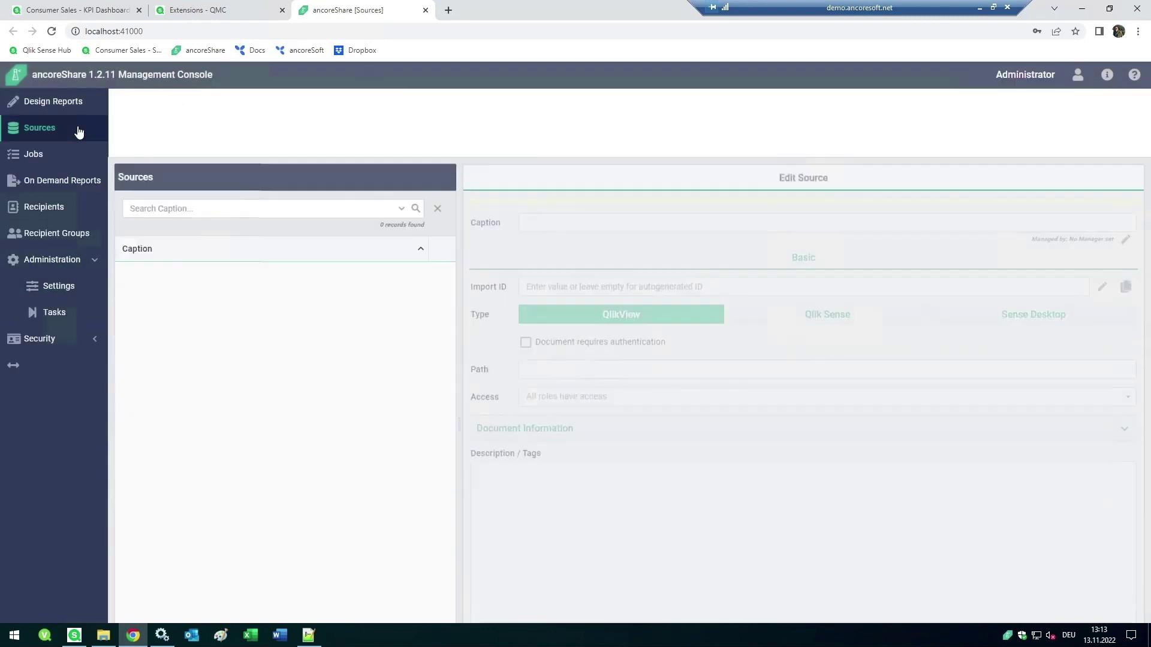
pyautogui.click(221, 599)
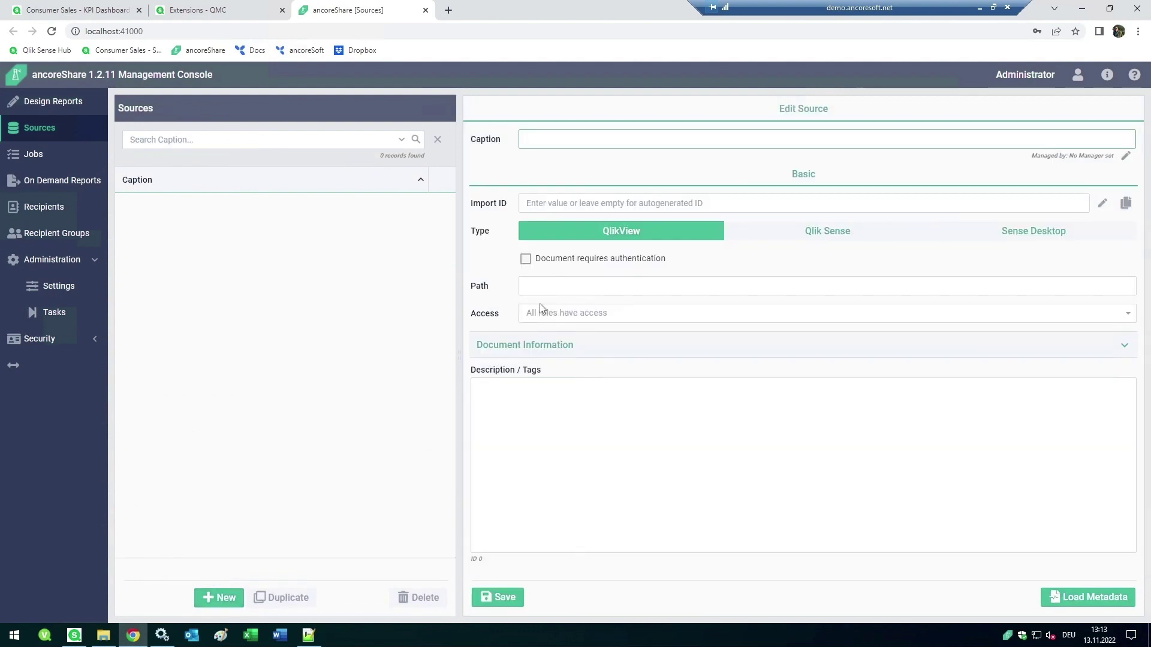
pyautogui.click(1038, 237)
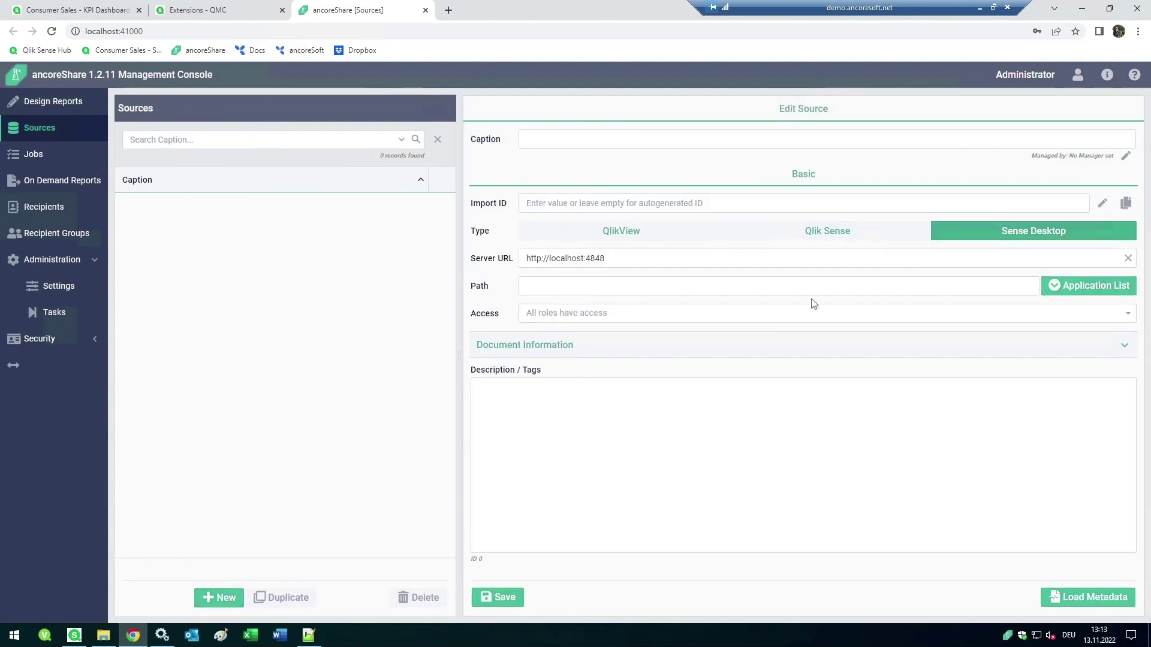
pyautogui.click(1070, 287)
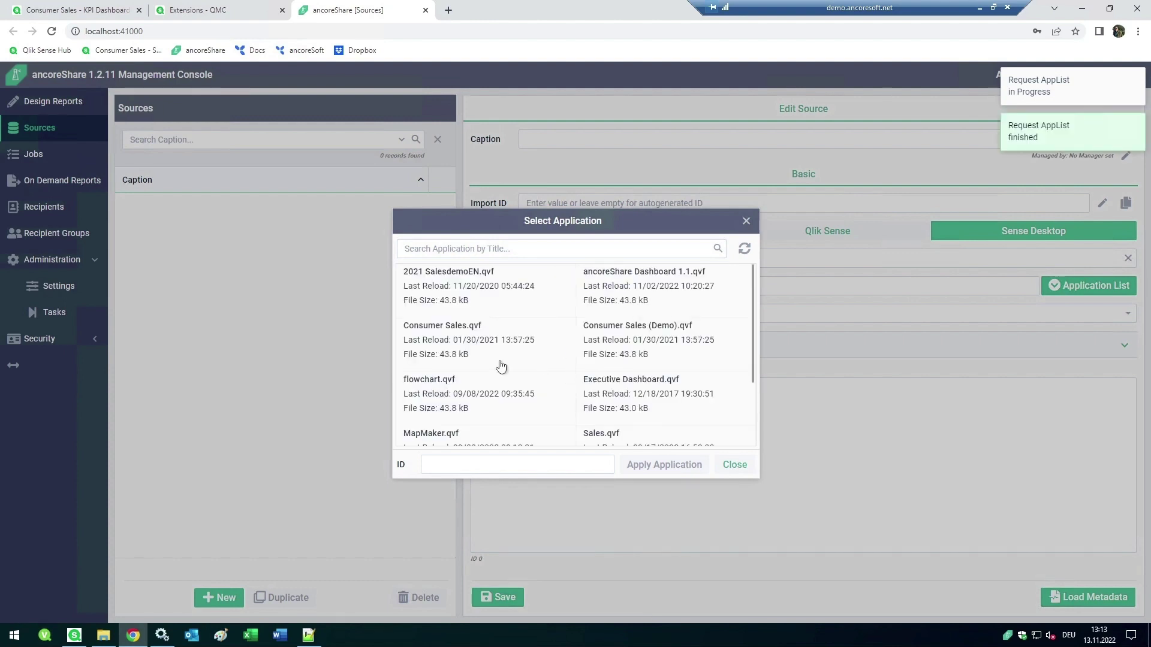
pyautogui.click(470, 363)
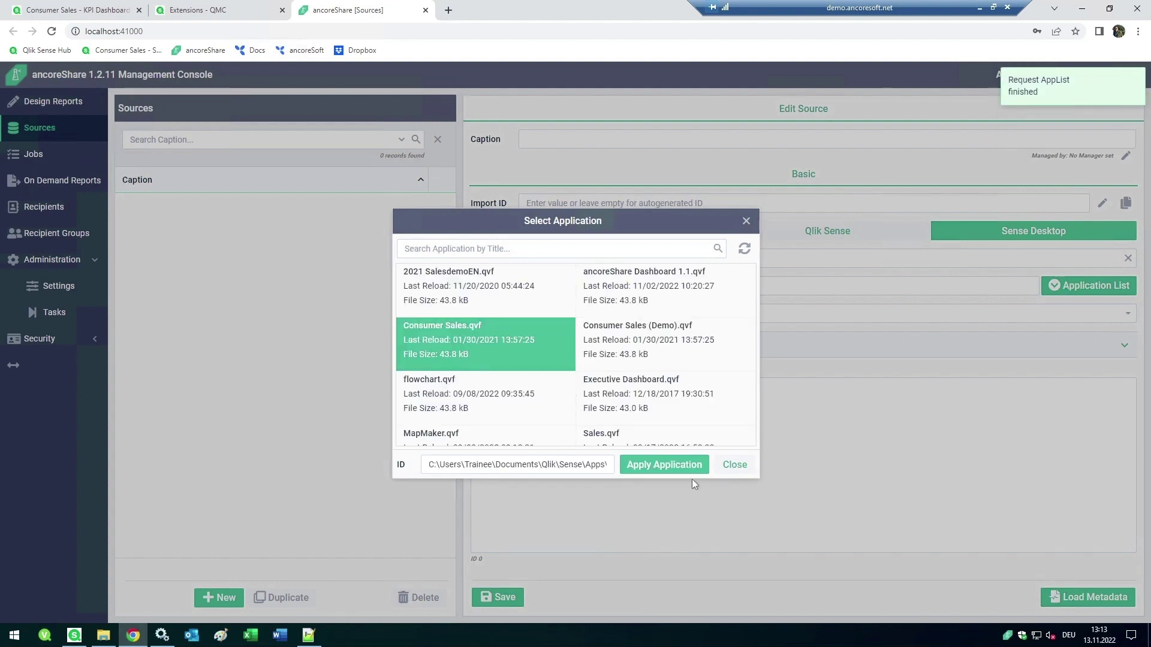
pyautogui.click(670, 466)
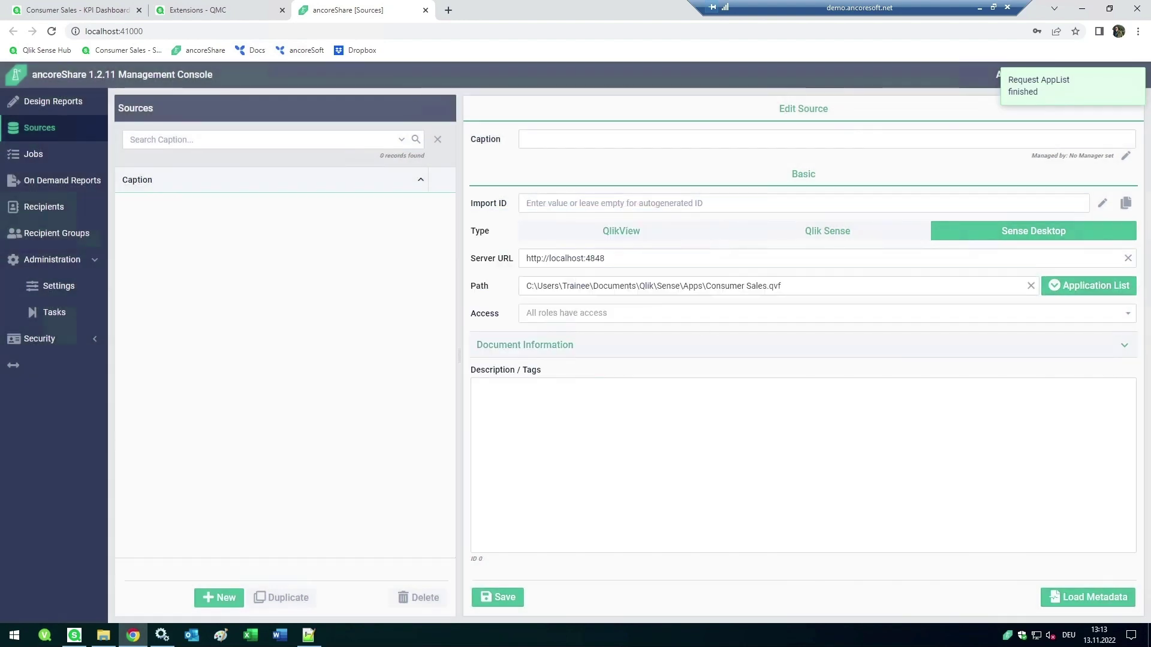
# Caption the new source Consumer using the word copied from its path, save it and load its metadata
pyautogui.doubleClick(724, 286)
pyautogui.hotkey('ctrl', 'c')
pyautogui.click(533, 144)
pyautogui.hotkey('ctrl', 'v')
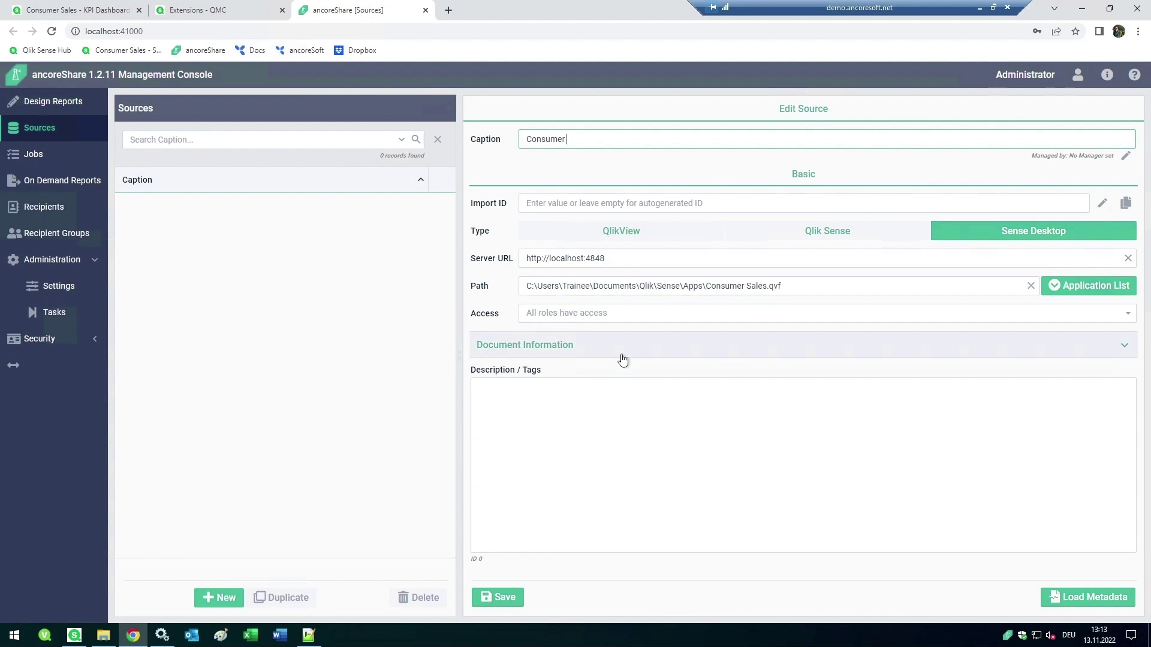
pyautogui.click(497, 597)
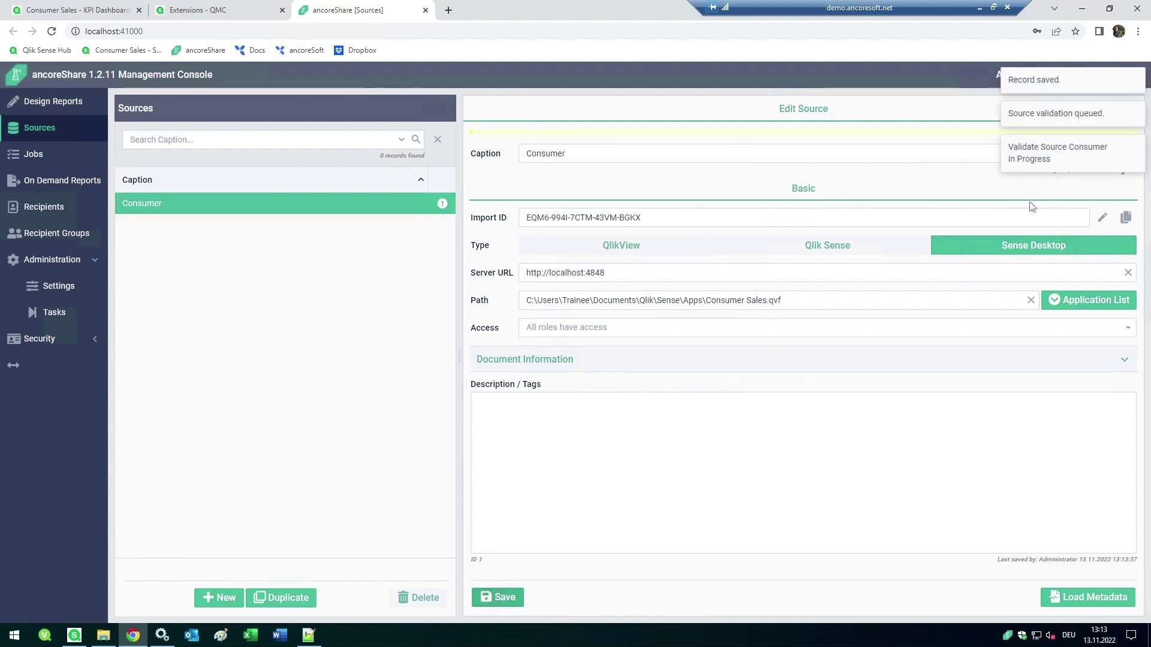
pyautogui.click(1106, 599)
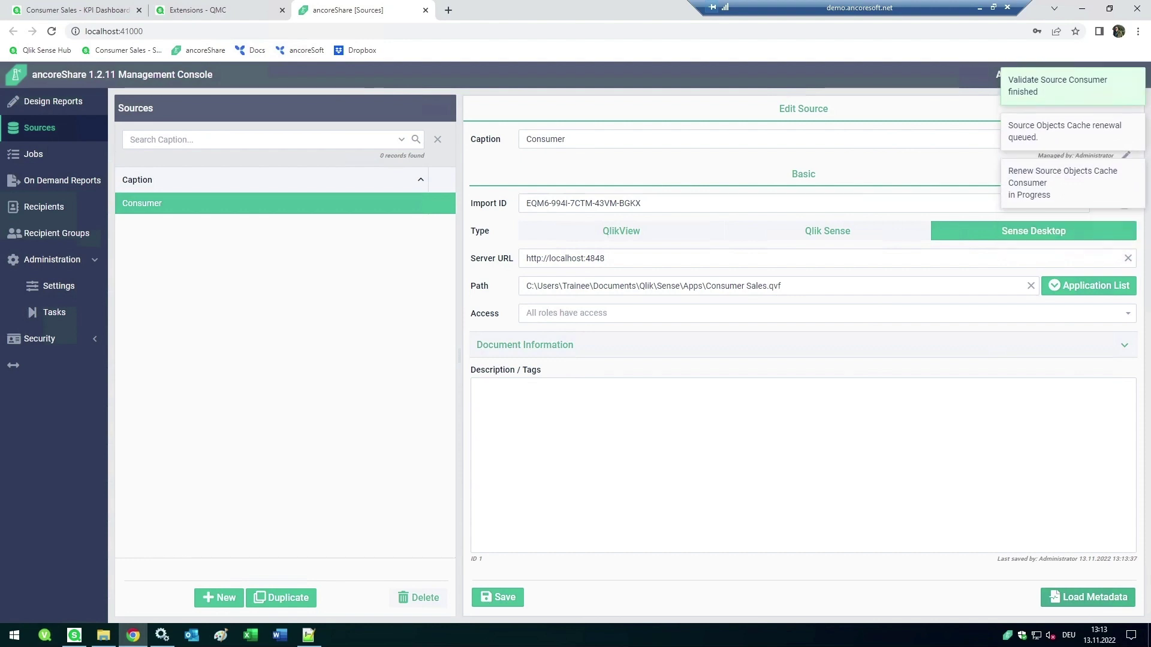
# Copy the license key from license-7-1.npld in Notepad++, paste it into the License field of the ancoreShare settings and save
pyautogui.click(308, 635)
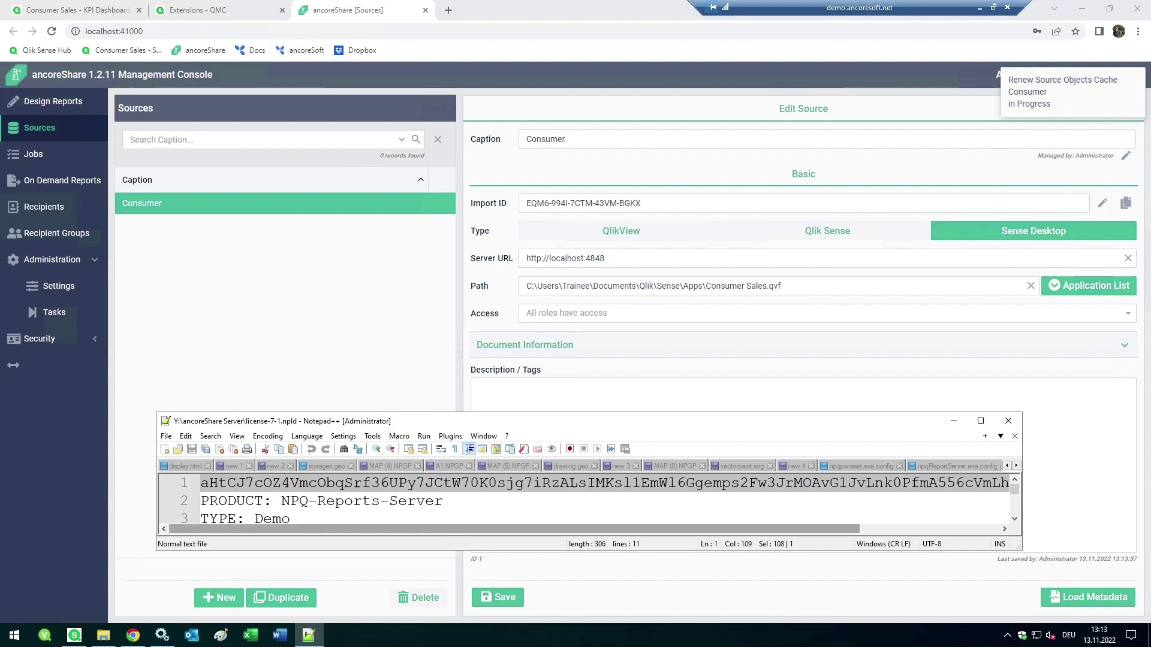
pyautogui.rightClick(441, 486)
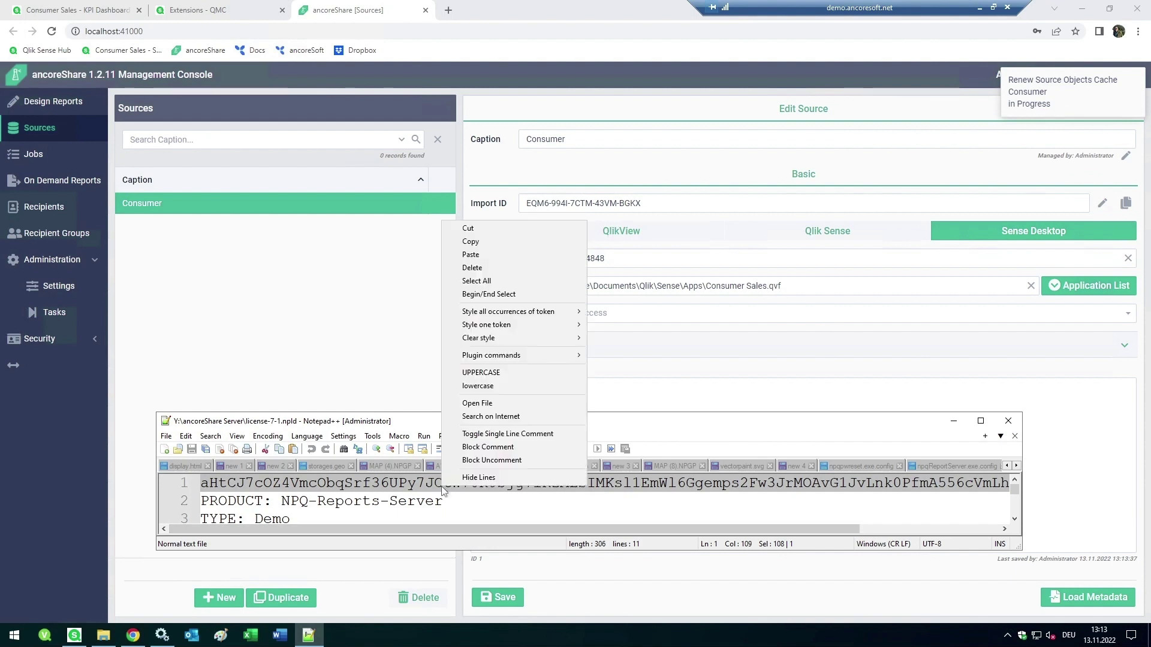
pyautogui.click(473, 241)
pyautogui.click(262, 334)
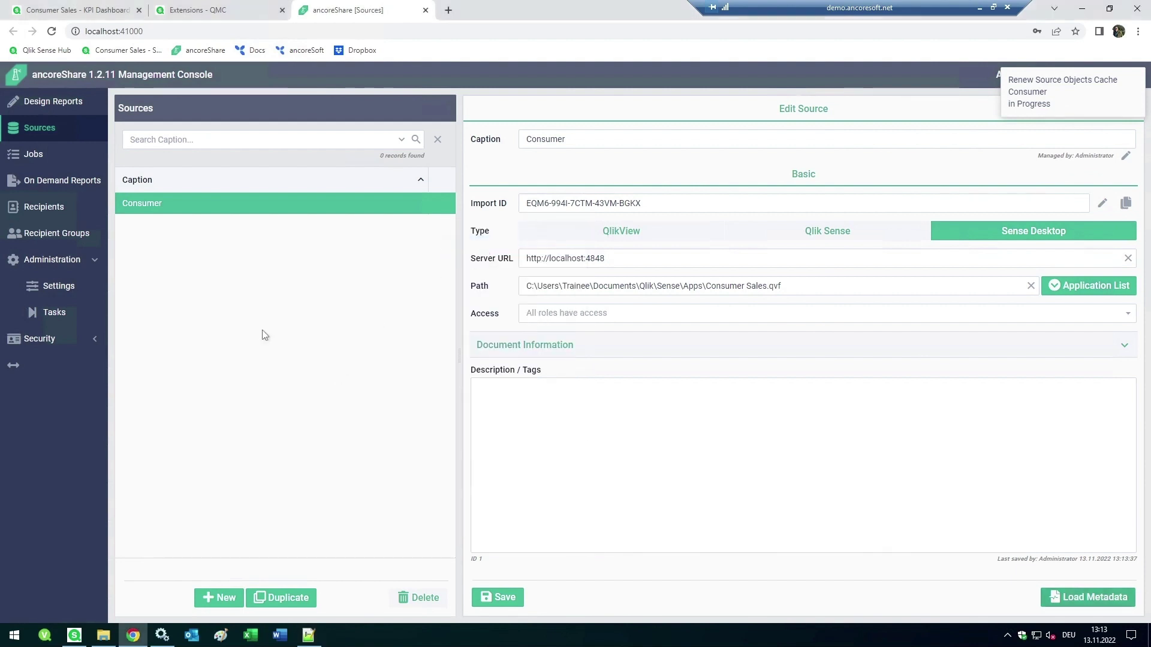
pyautogui.click(56, 293)
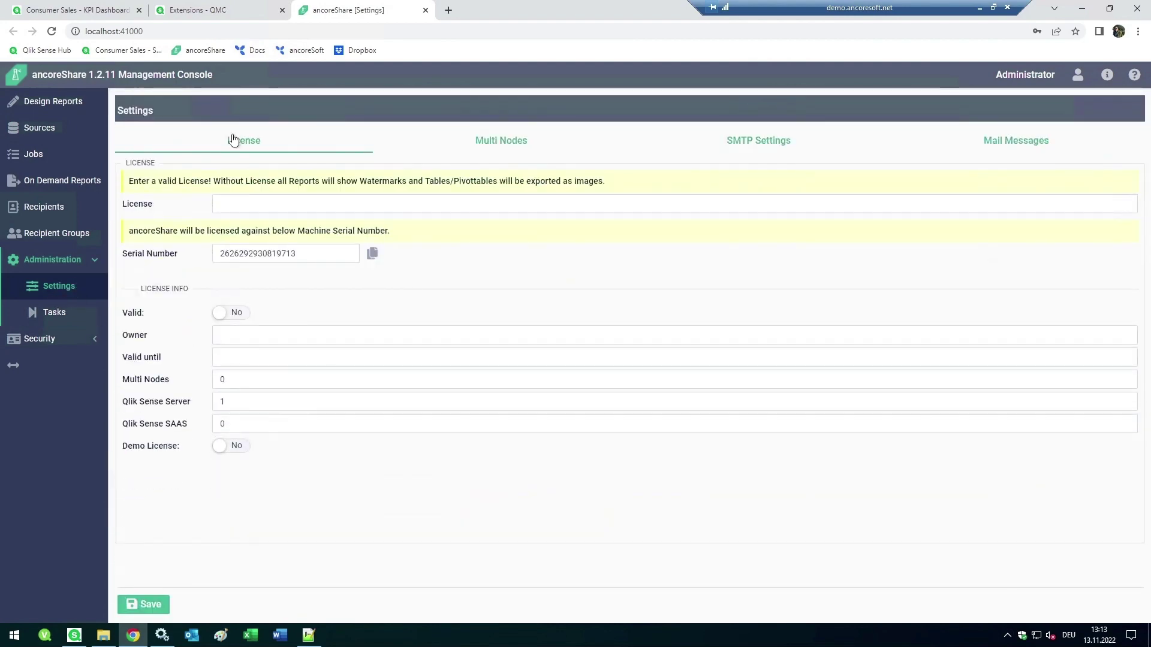
pyautogui.click(699, 204)
pyautogui.hotkey('ctrl', 'v')
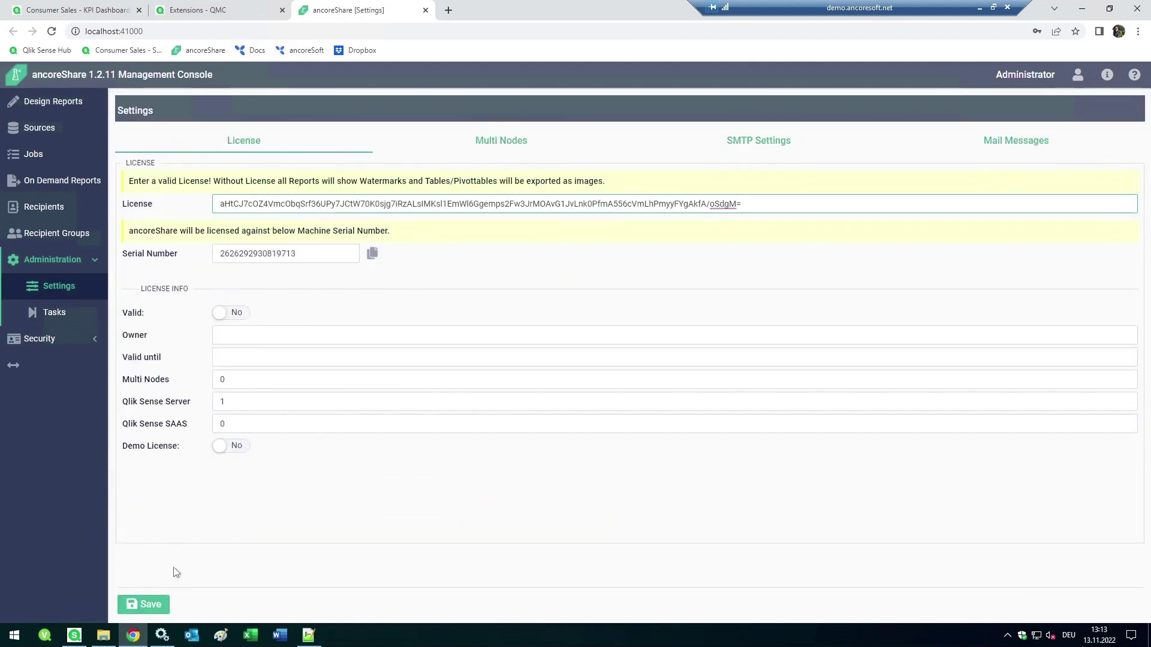
pyautogui.click(162, 605)
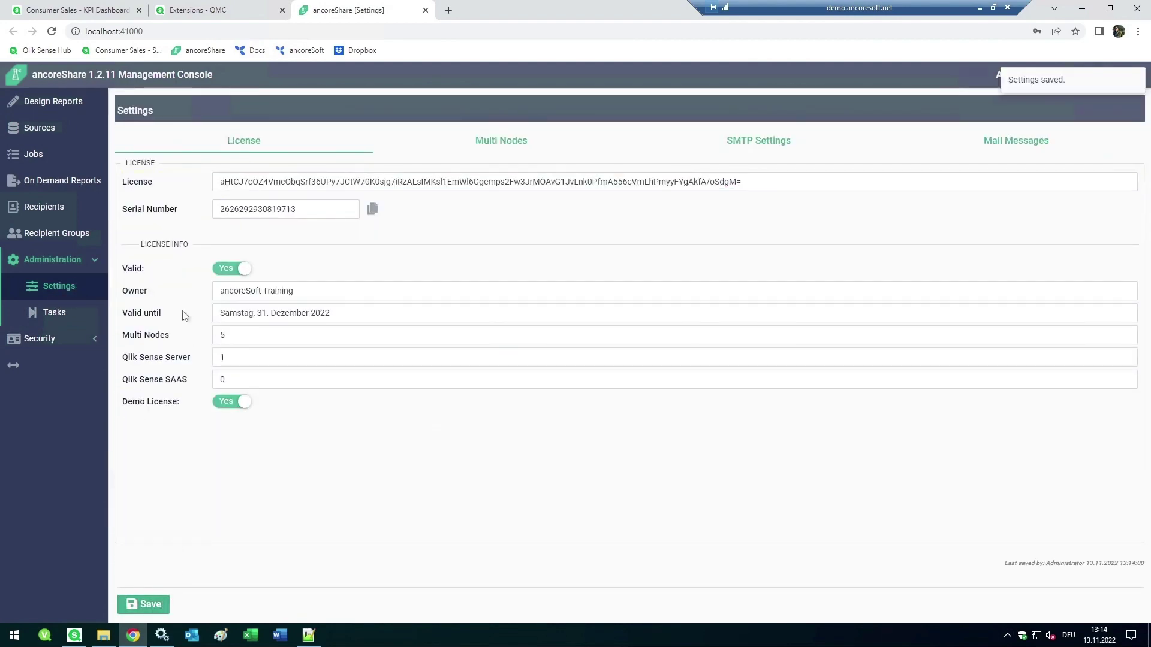
# Start a new report in the Design Reports section
pyautogui.click(89, 108)
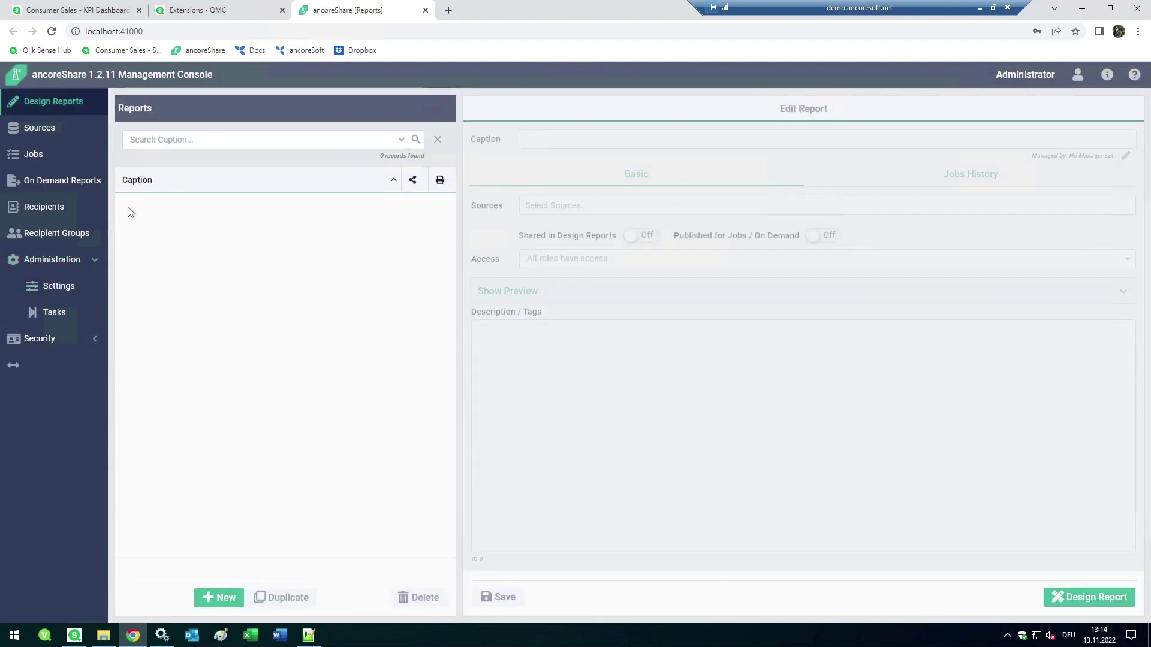
pyautogui.click(223, 599)
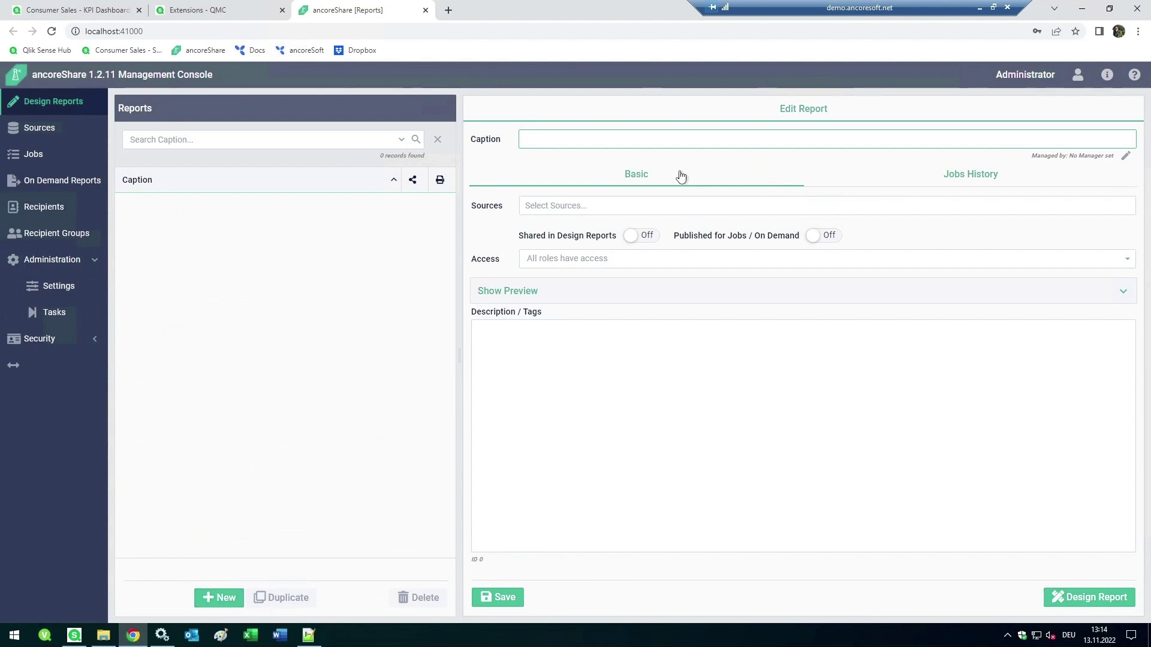
pyautogui.hotkey('ctrl', 'v')
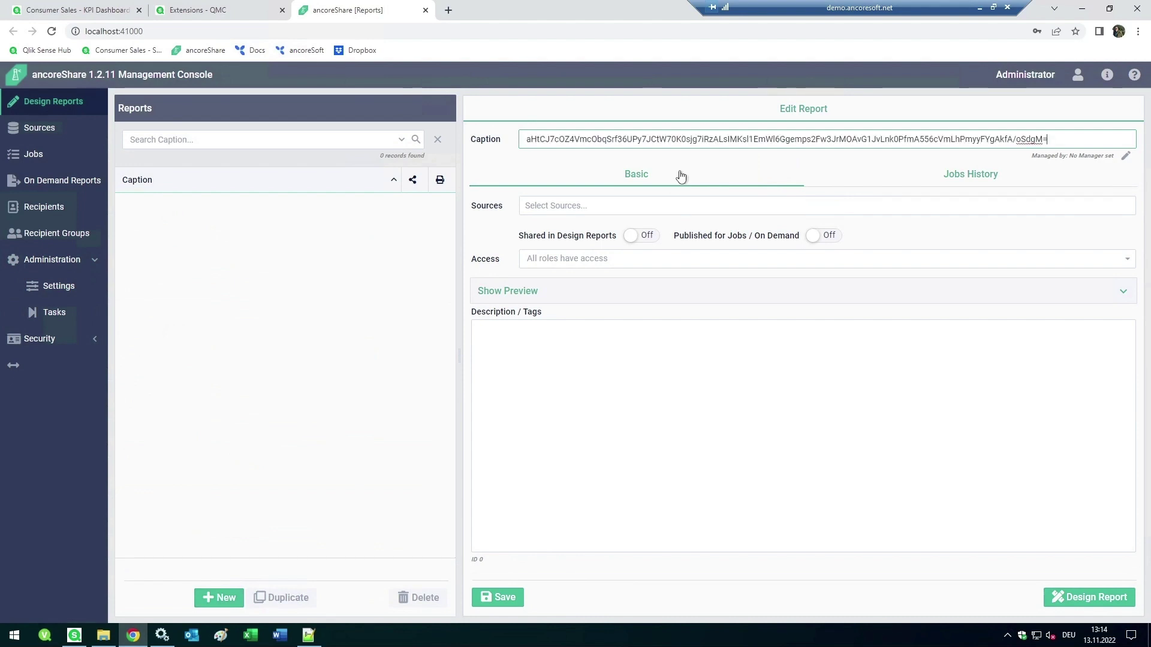
pyautogui.hotkey('ctrl', 'a')
pyautogui.press('BackSpace')
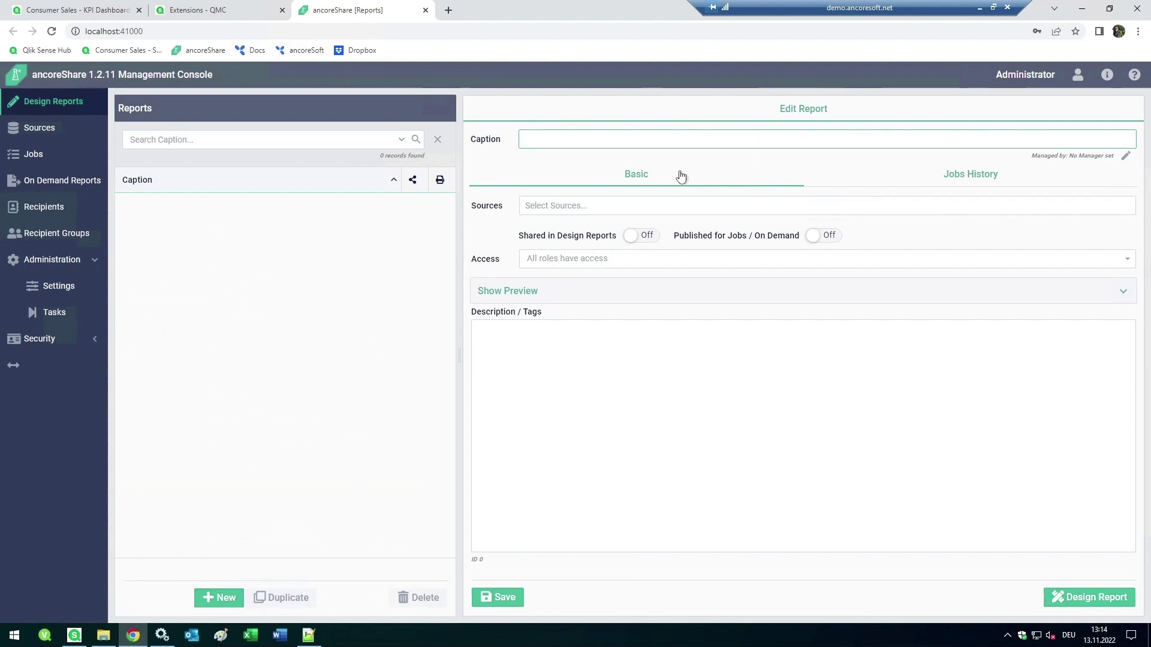
# Caption the new report Consumer Sales, assign the Consumer source to it and save it
pyautogui.write('Consumer Sales')
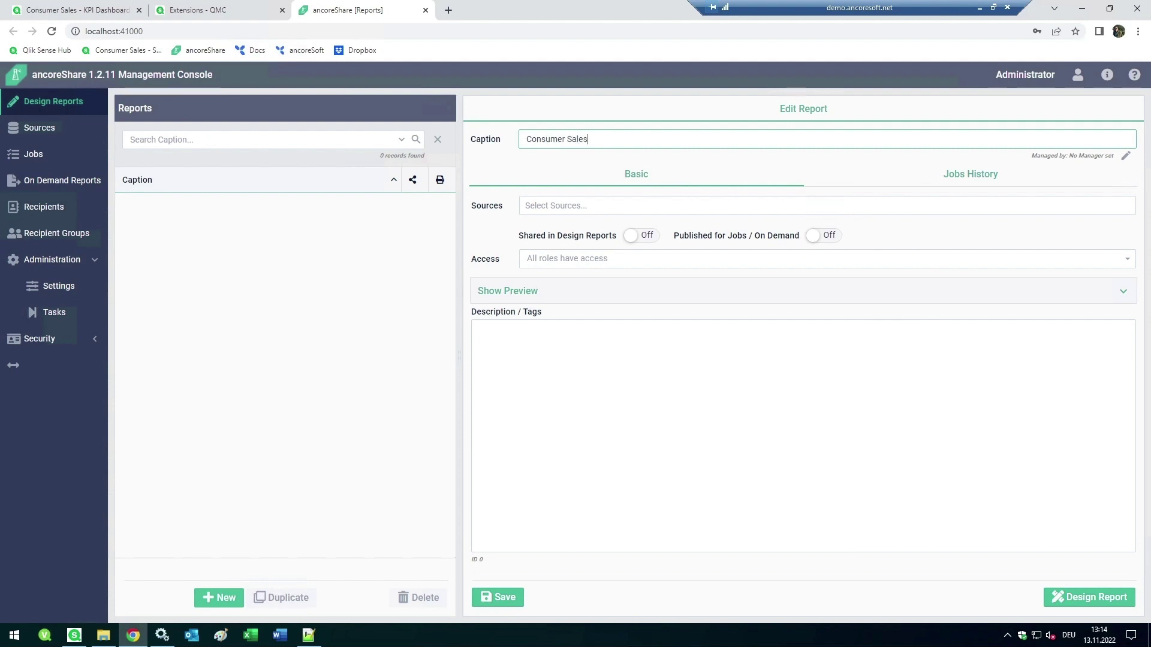
pyautogui.click(564, 206)
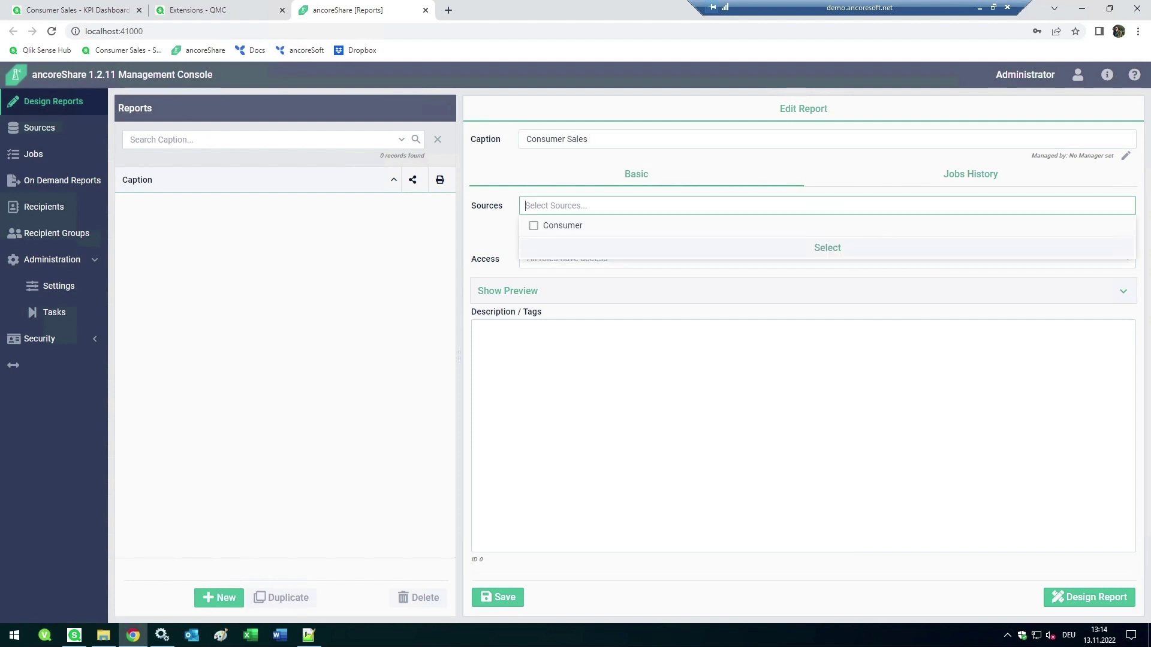
pyautogui.click(550, 232)
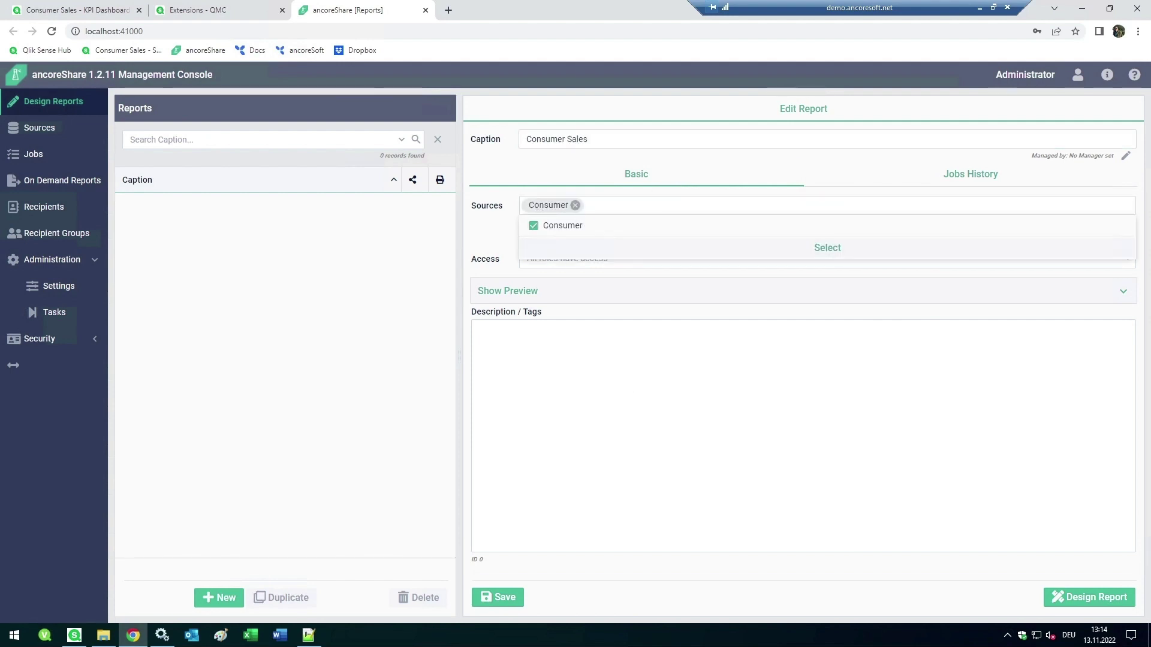
pyautogui.click(480, 329)
pyautogui.click(505, 597)
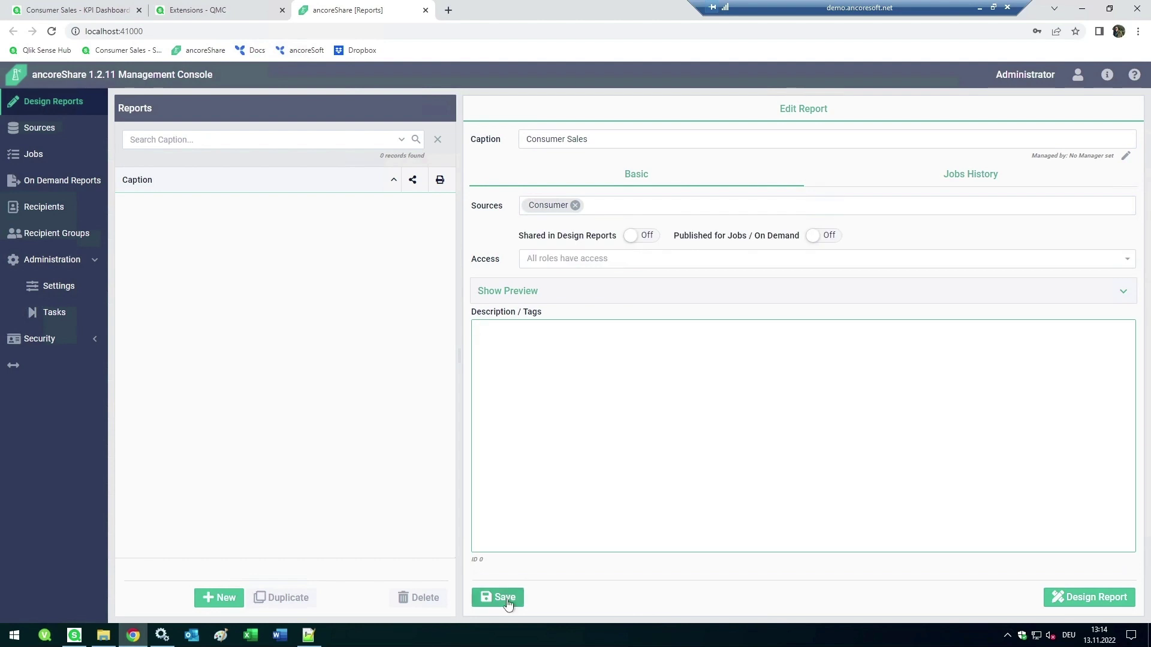
# Open the Consumer Sales report in the designer, and try landscape page orientation before setting it back to portrait
pyautogui.click(1131, 604)
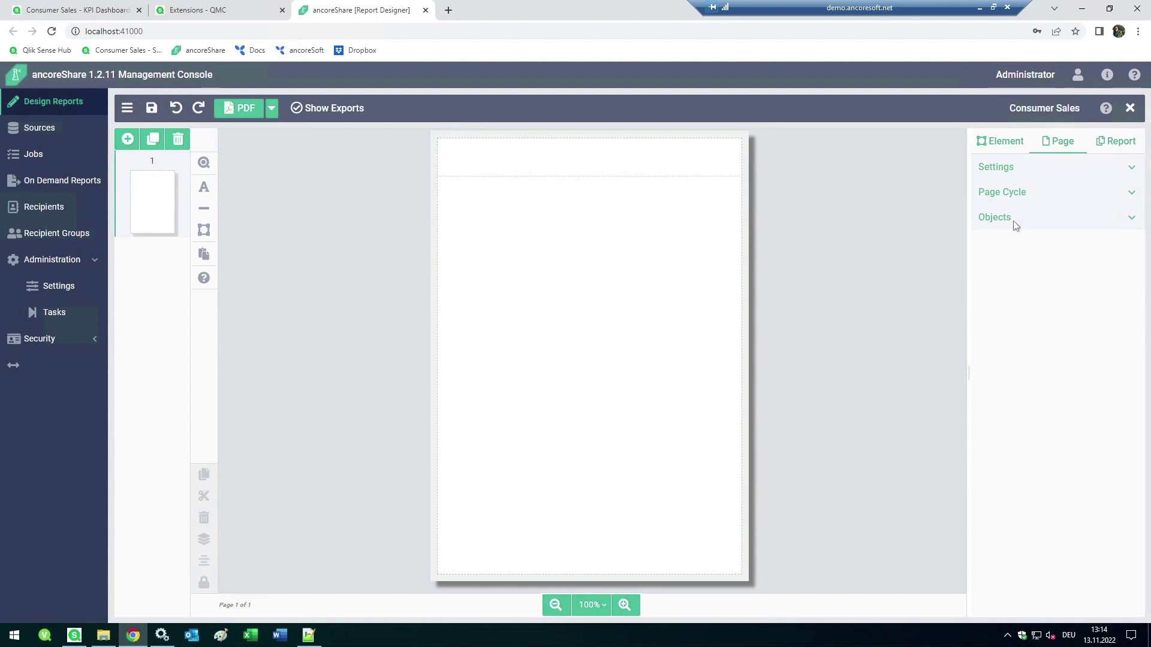
pyautogui.click(1037, 176)
pyautogui.click(1097, 202)
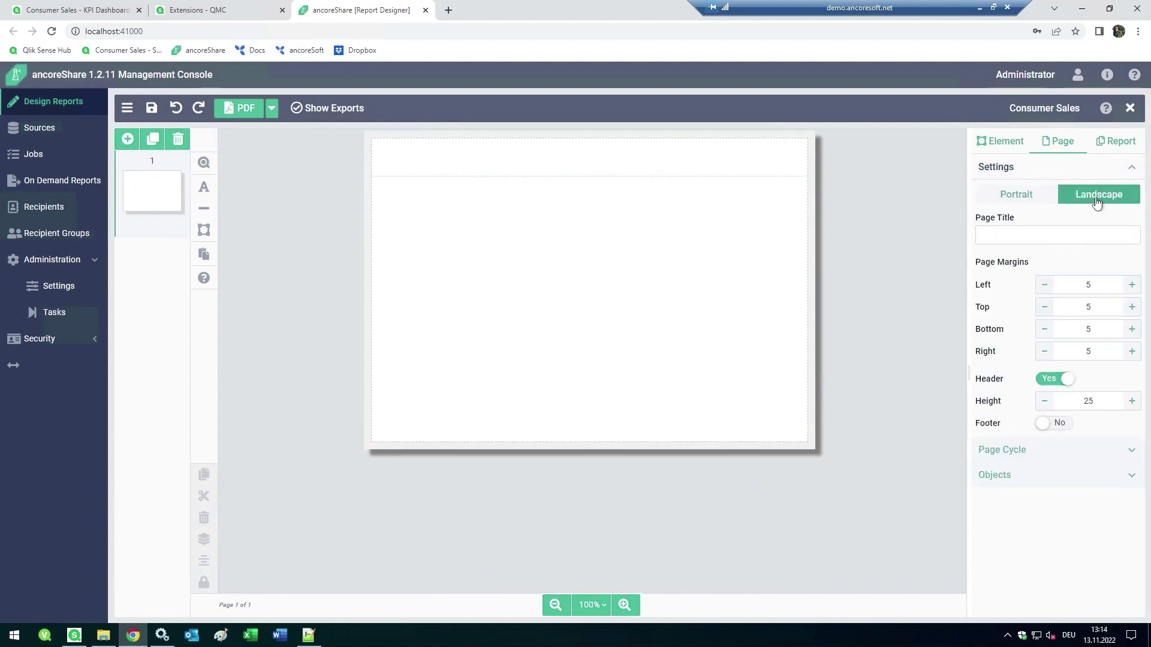
pyautogui.click(1018, 195)
# Examine the report's layout options, including the report format choices, and return to the page settings
pyautogui.click(1116, 142)
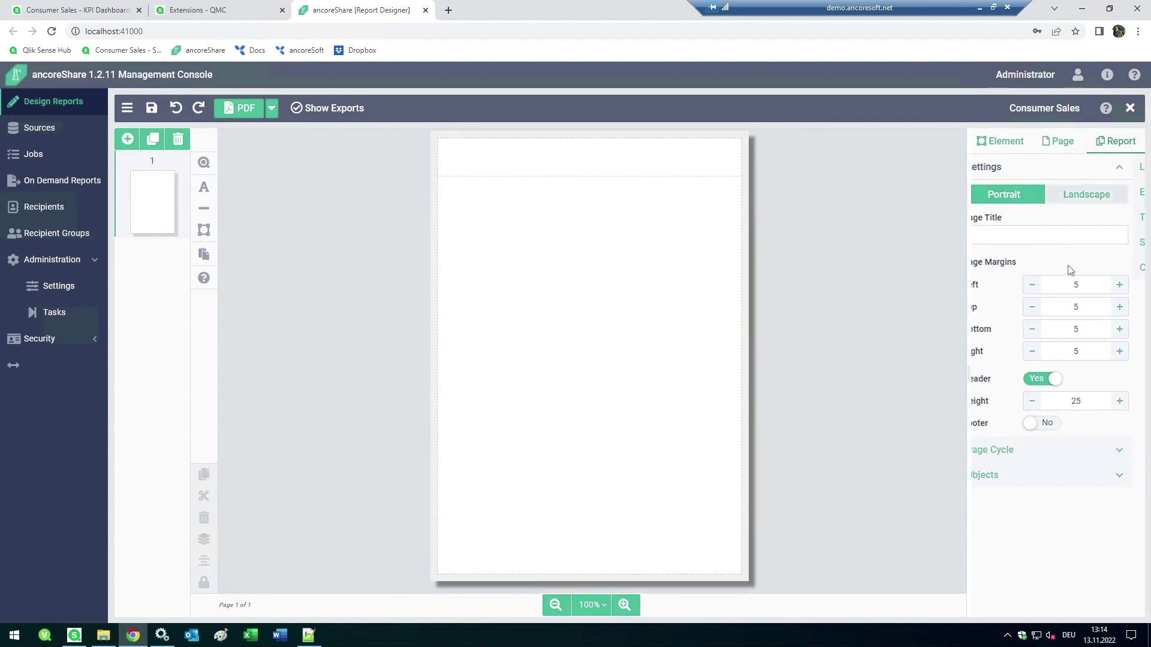
pyautogui.click(1045, 174)
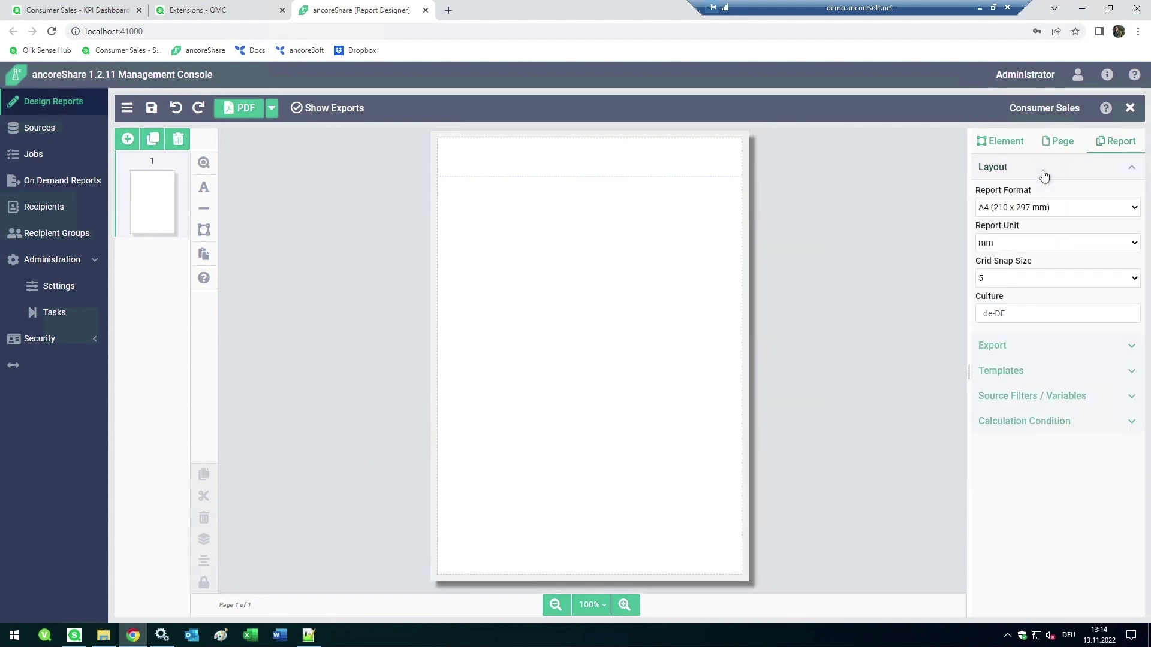
pyautogui.click(1043, 210)
pyautogui.click(1044, 211)
pyautogui.click(1055, 142)
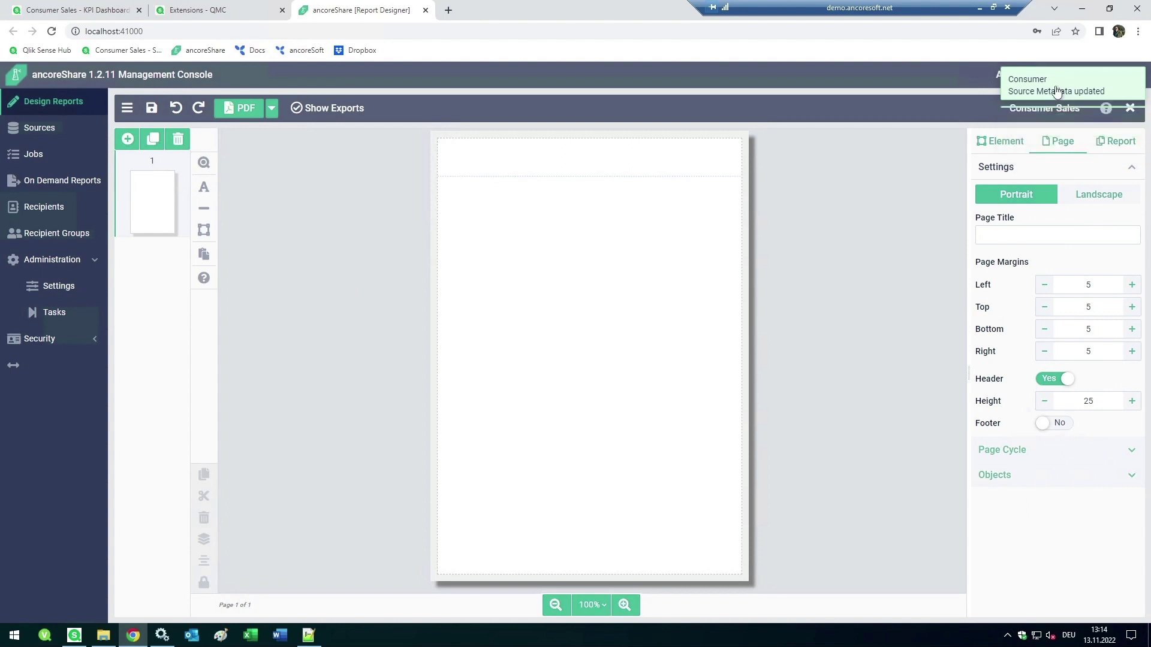
# Save the Consumer Sales report
pyautogui.click(1129, 108)
pyautogui.click(507, 362)
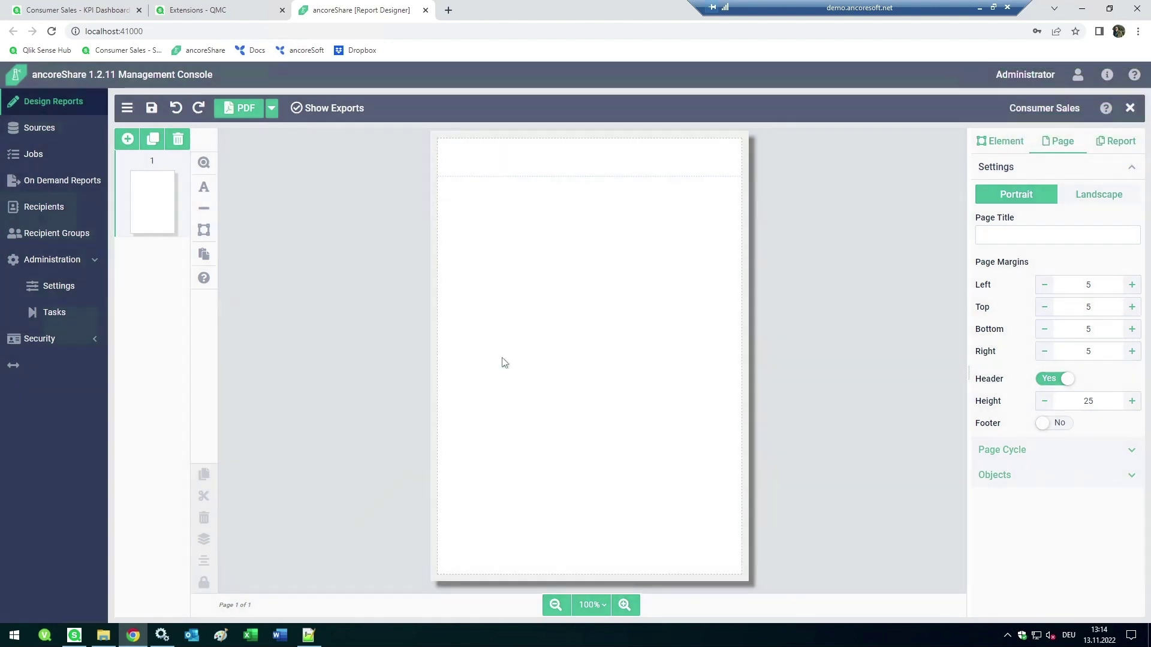
pyautogui.click(1052, 596)
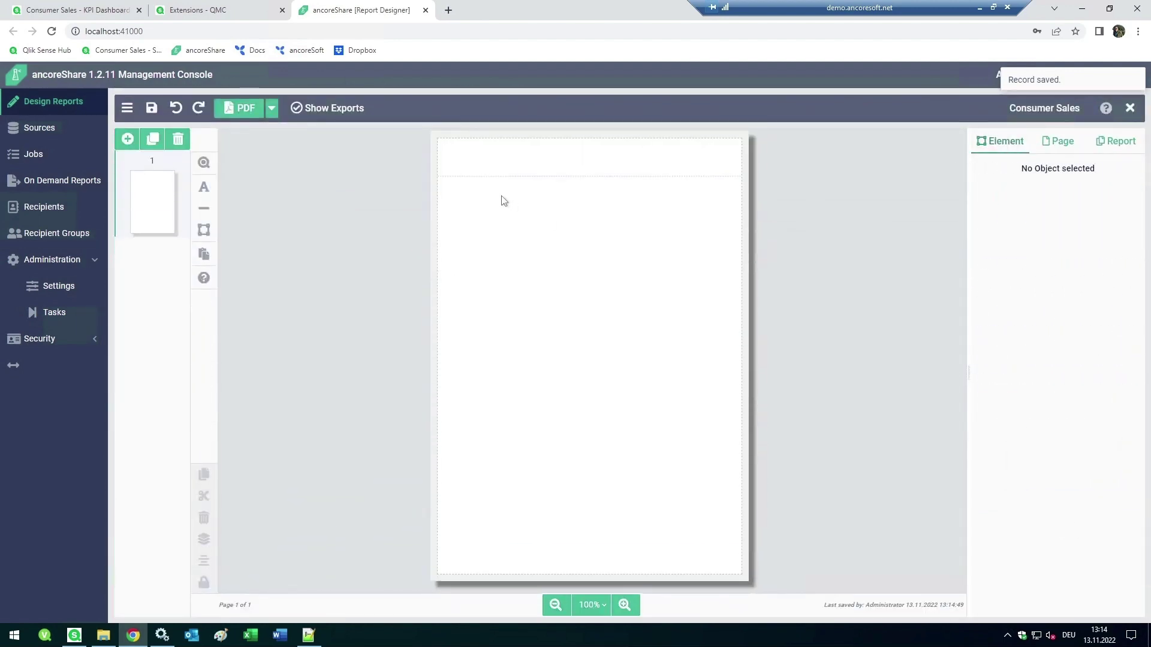
# Place a Qlik object below the header, filter the objects by kpi, assign the Margin % KPI JRNGq and make the box taller
pyautogui.moveTo(204, 162); pyautogui.dragTo(495, 223)
pyautogui.moveTo(529, 266); pyautogui.dragTo(487, 234)
pyautogui.click(1019, 301)
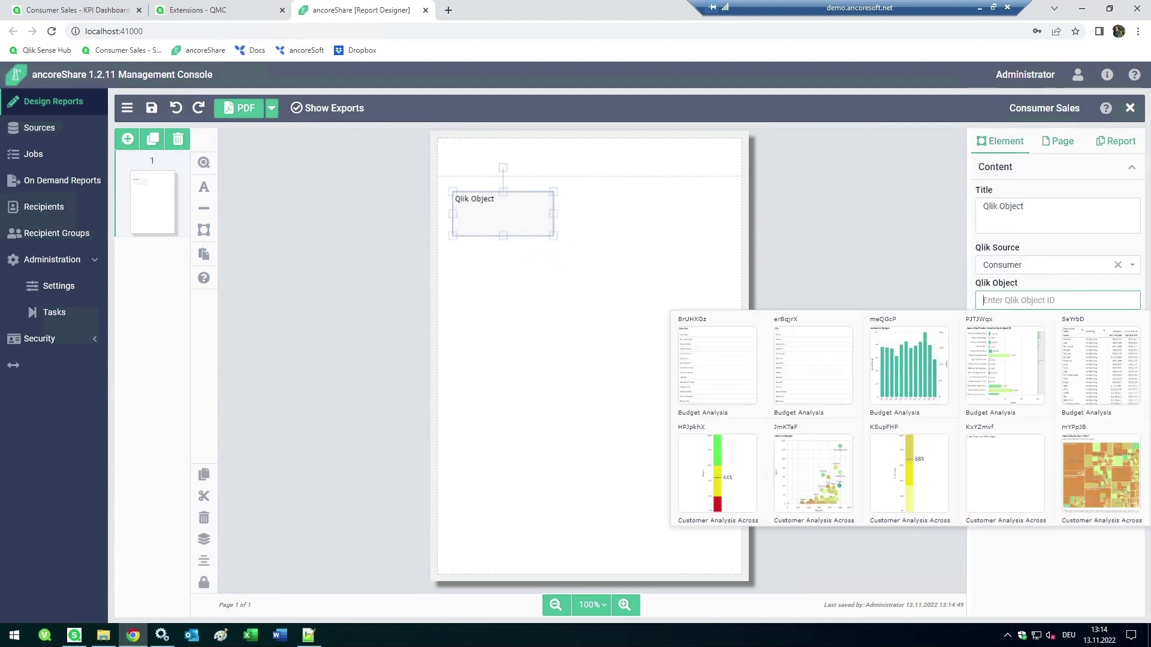
pyautogui.scroll(-1, 905, 443)
pyautogui.scroll(-6, 906, 443)
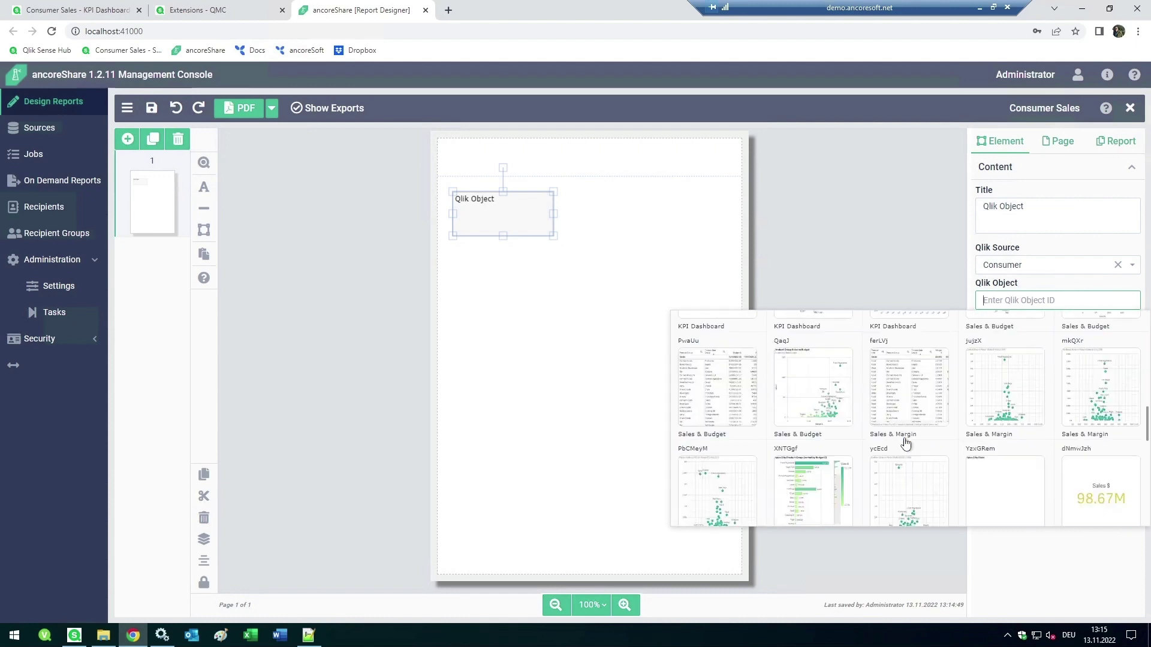
pyautogui.scroll(8, 906, 444)
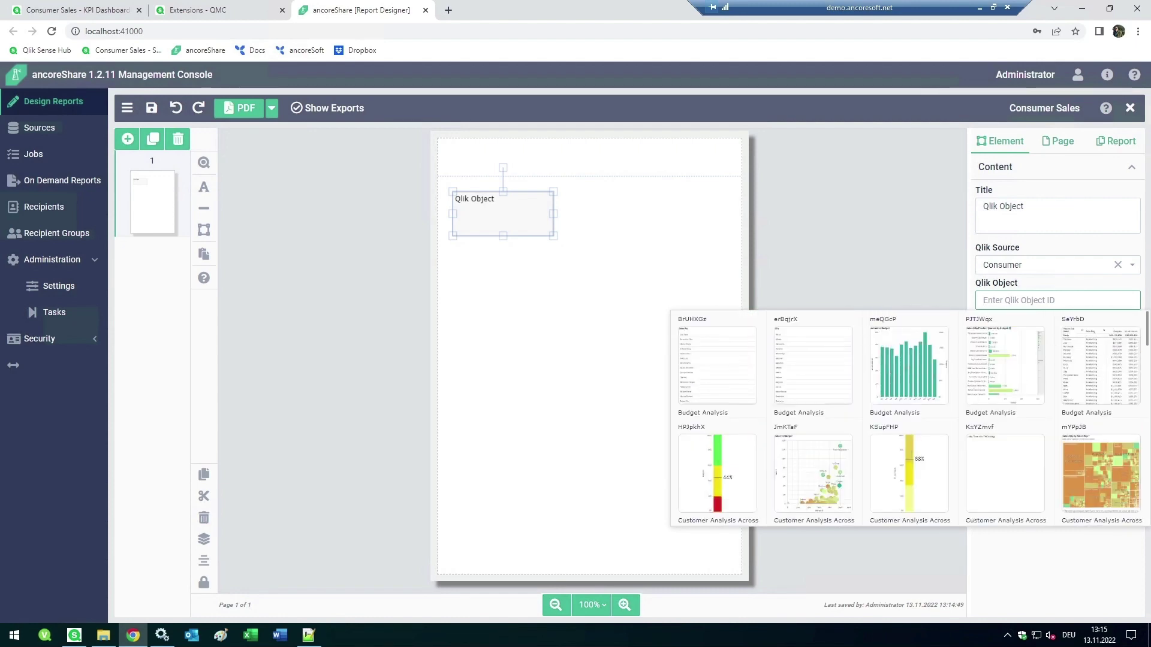
pyautogui.write('kpi')
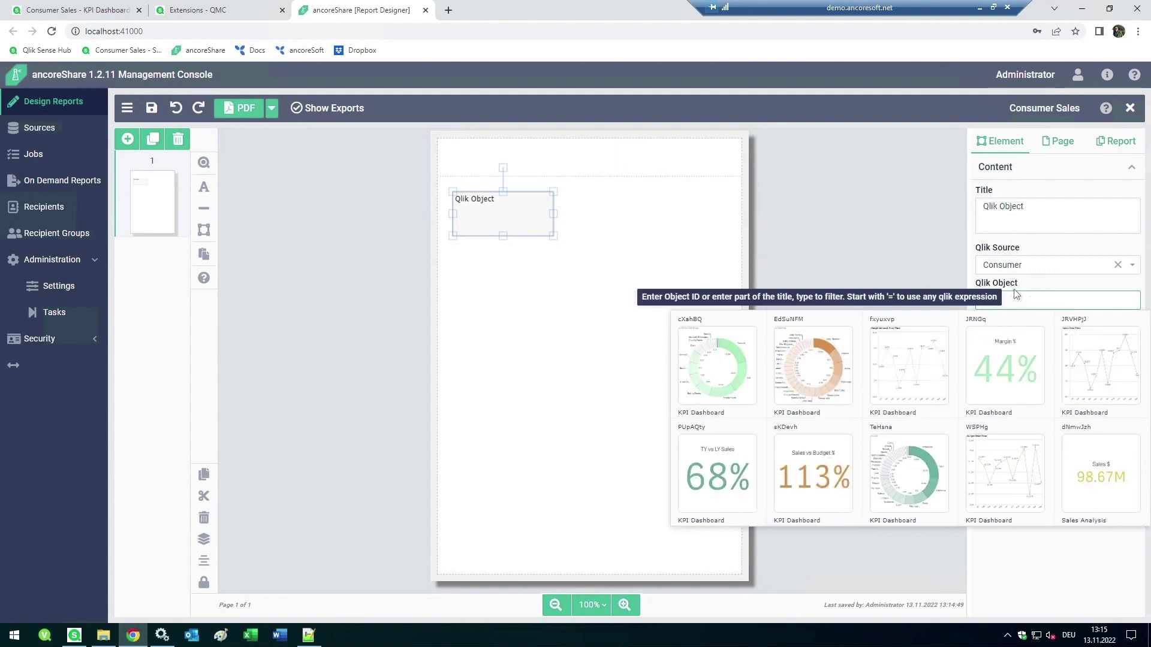
pyautogui.click(1011, 363)
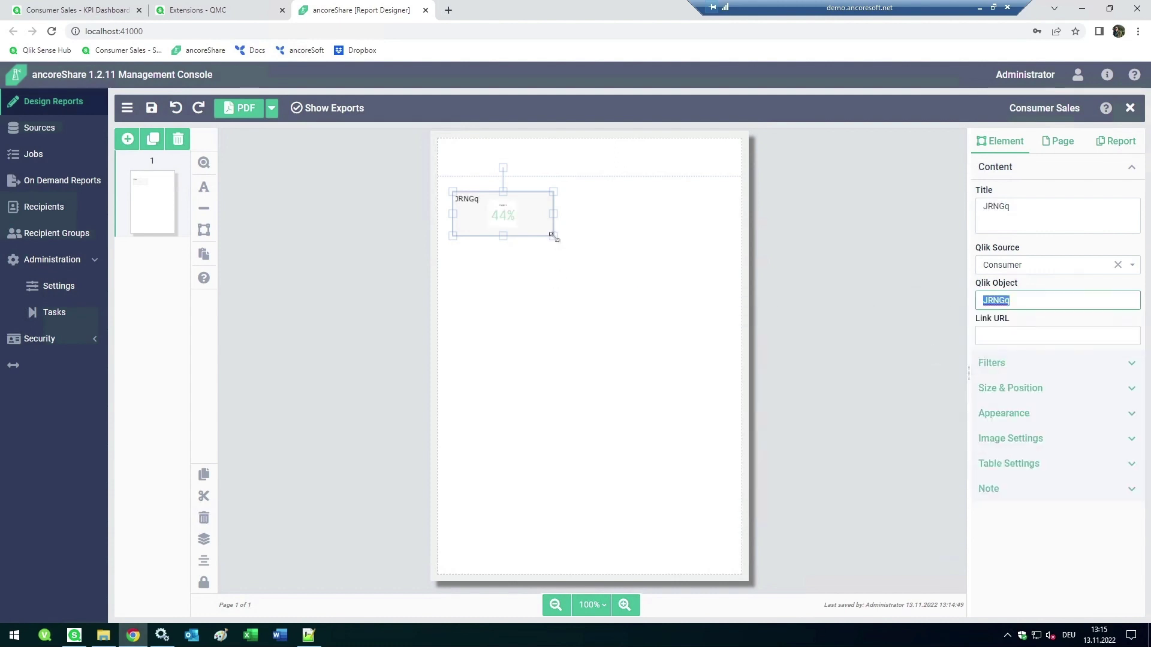
pyautogui.moveTo(554, 237); pyautogui.dragTo(543, 298)
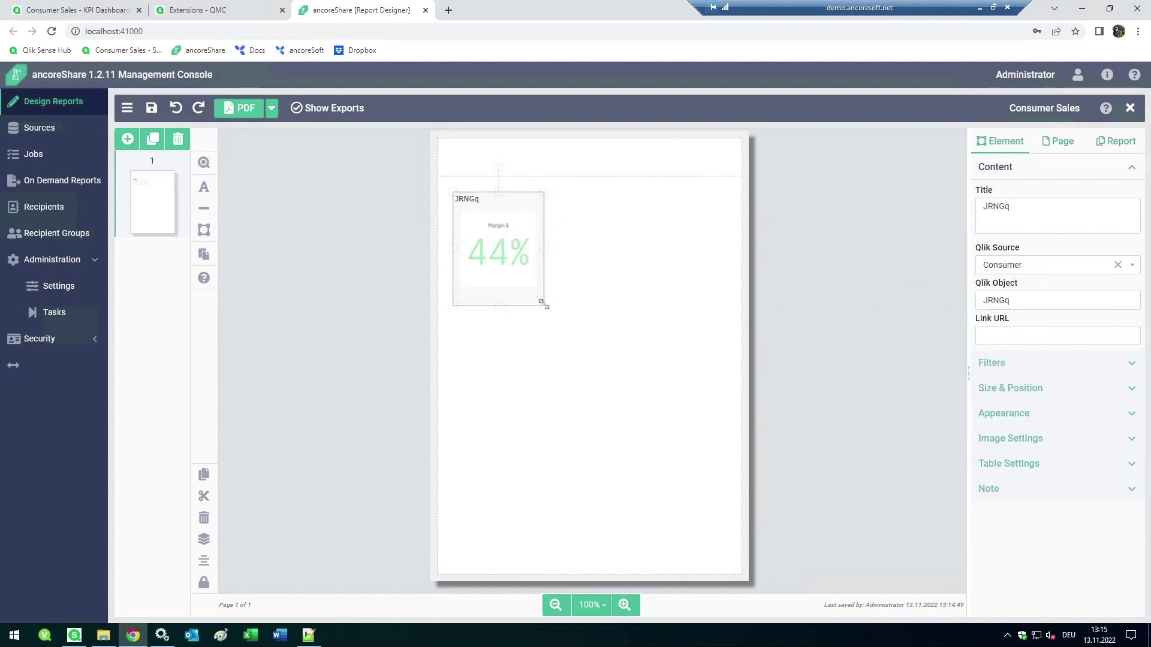
# Duplicate the Margin % object to the opposite side of the page and assign the TY vs LY Sales KPI PUpAQty to the copy
pyautogui.click(504, 236)
pyautogui.moveTo(506, 231); pyautogui.dragTo(692, 228)
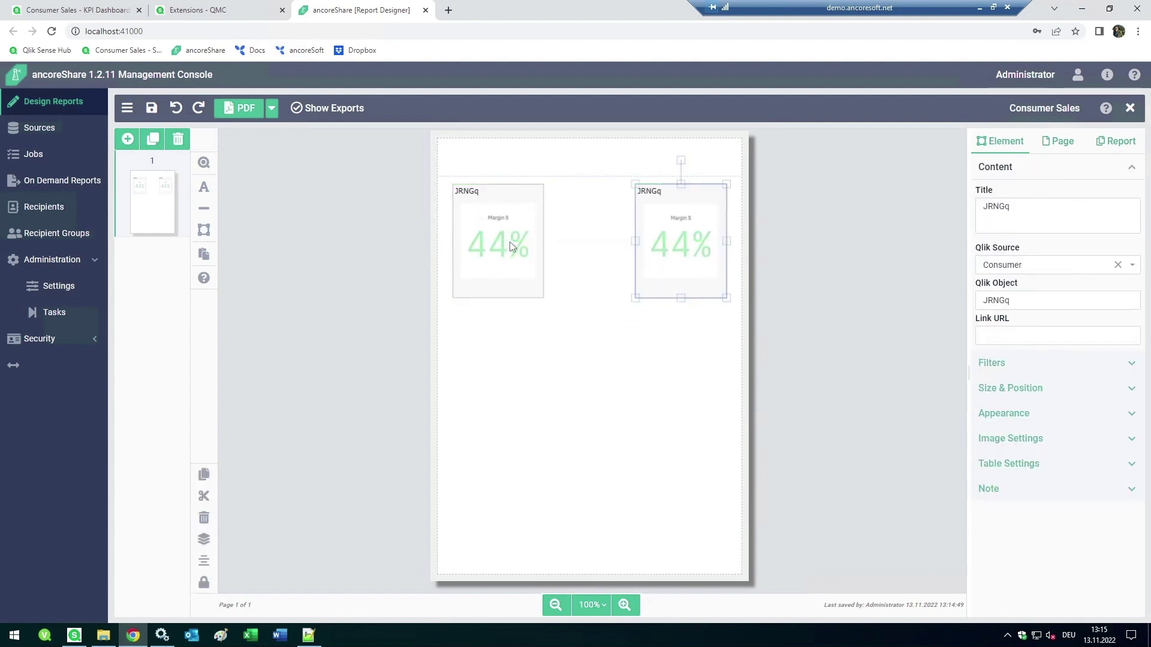
pyautogui.click(1045, 302)
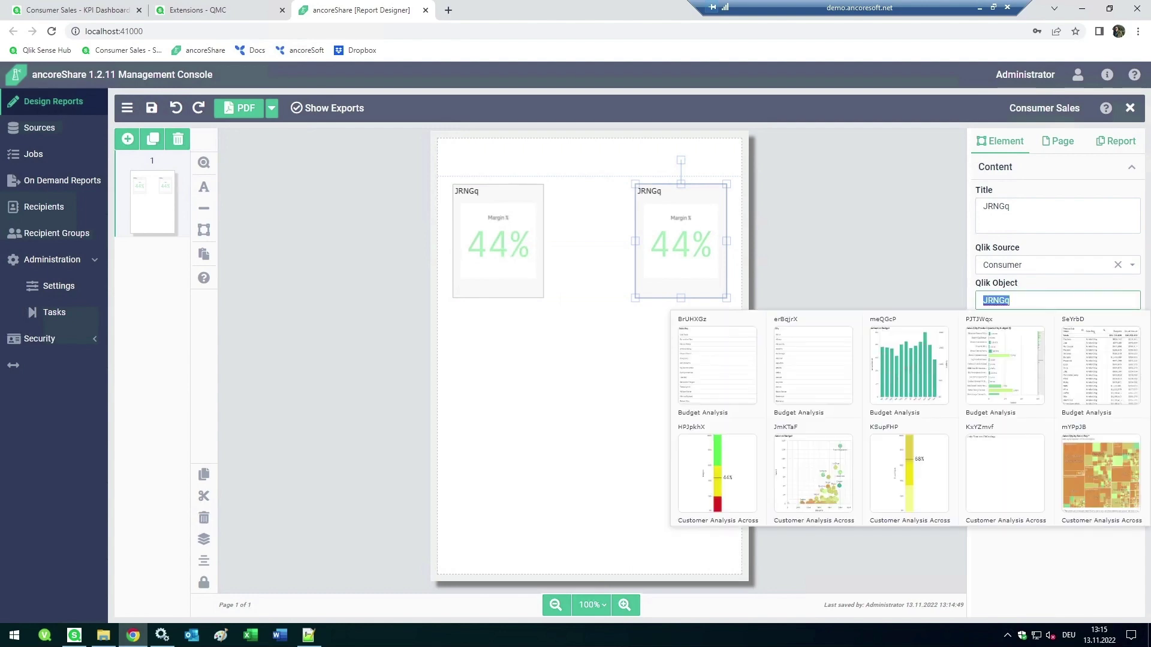
pyautogui.scroll(-5, 983, 432)
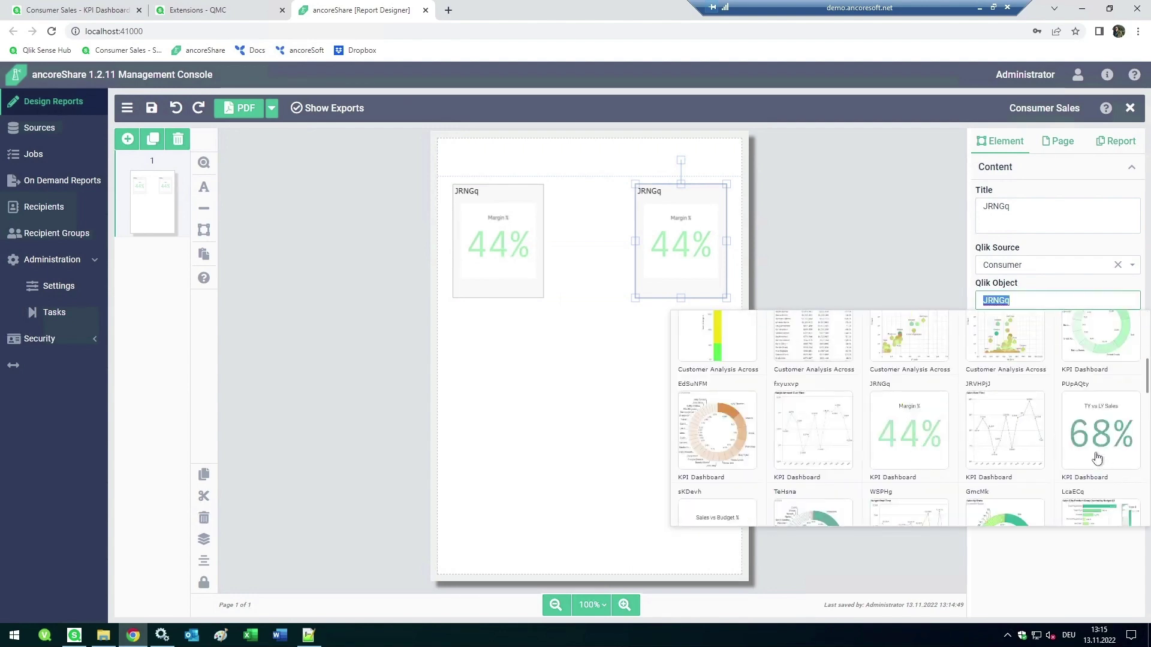
pyautogui.click(1097, 459)
pyautogui.click(575, 375)
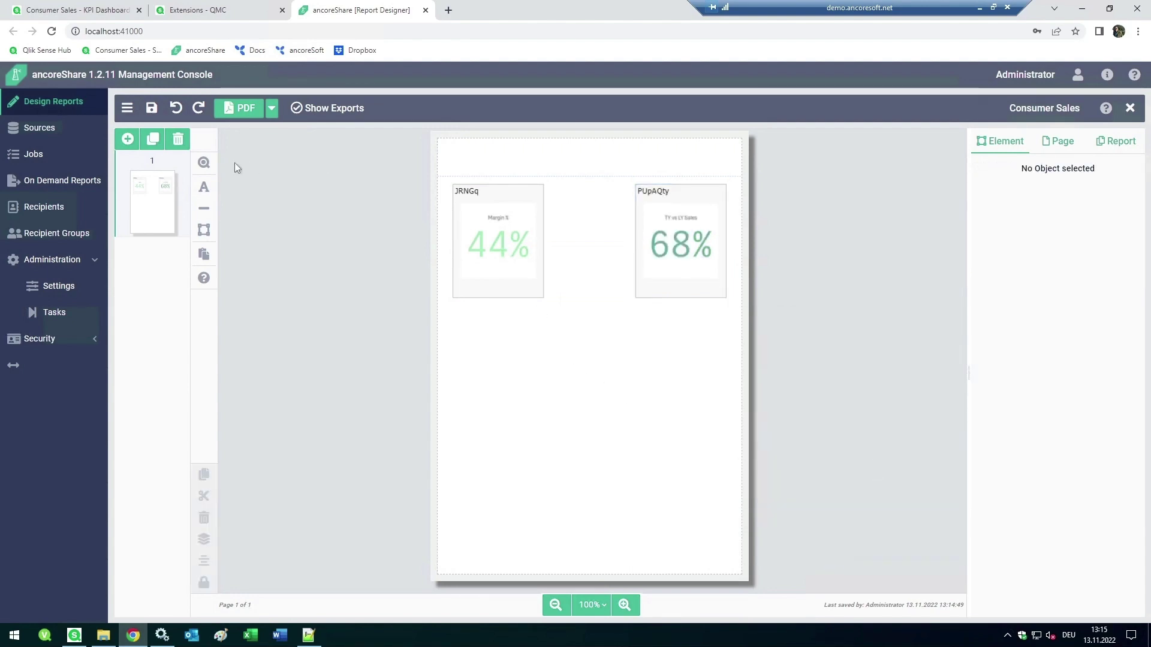
# Add a Qlik object spanning both KPIs below them, assign the Sales Analysis table RgRdrZ to it and reduce its height slightly
pyautogui.moveTo(203, 162); pyautogui.dragTo(477, 303)
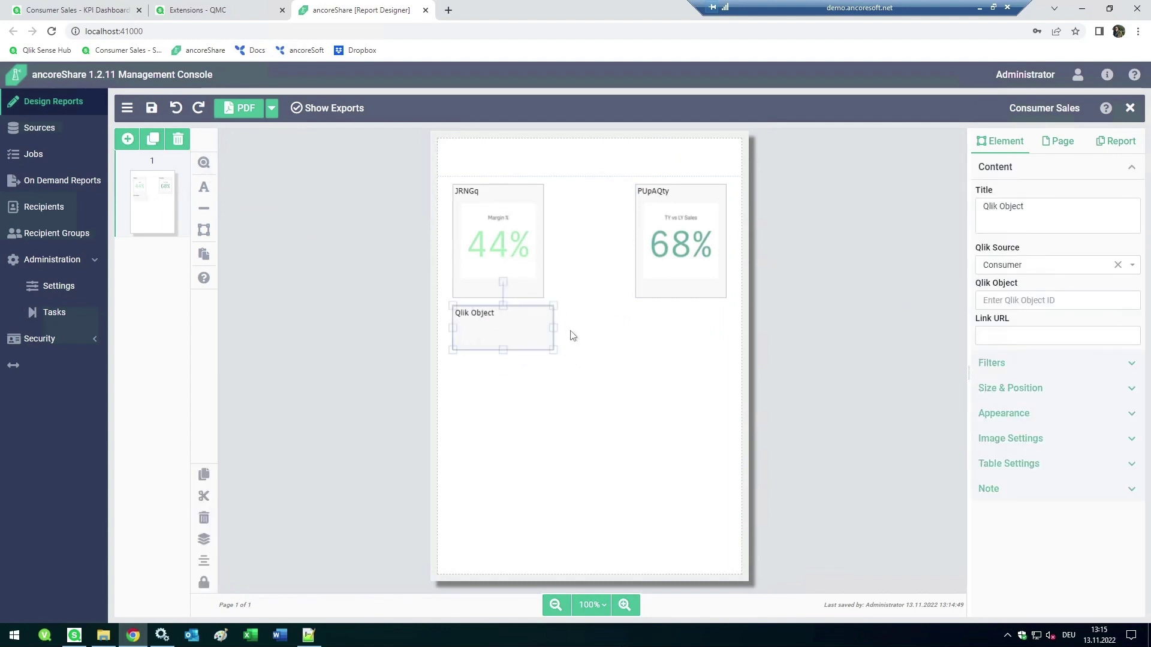
pyautogui.moveTo(553, 328); pyautogui.dragTo(724, 329)
pyautogui.click(1043, 301)
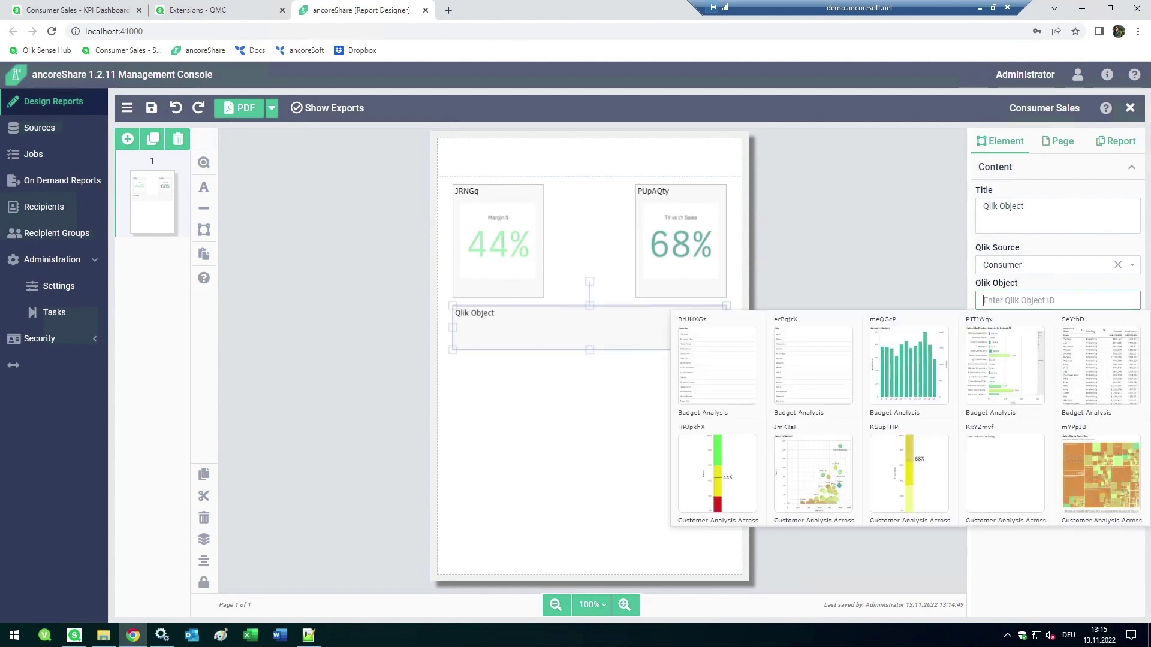
pyautogui.write('sal')
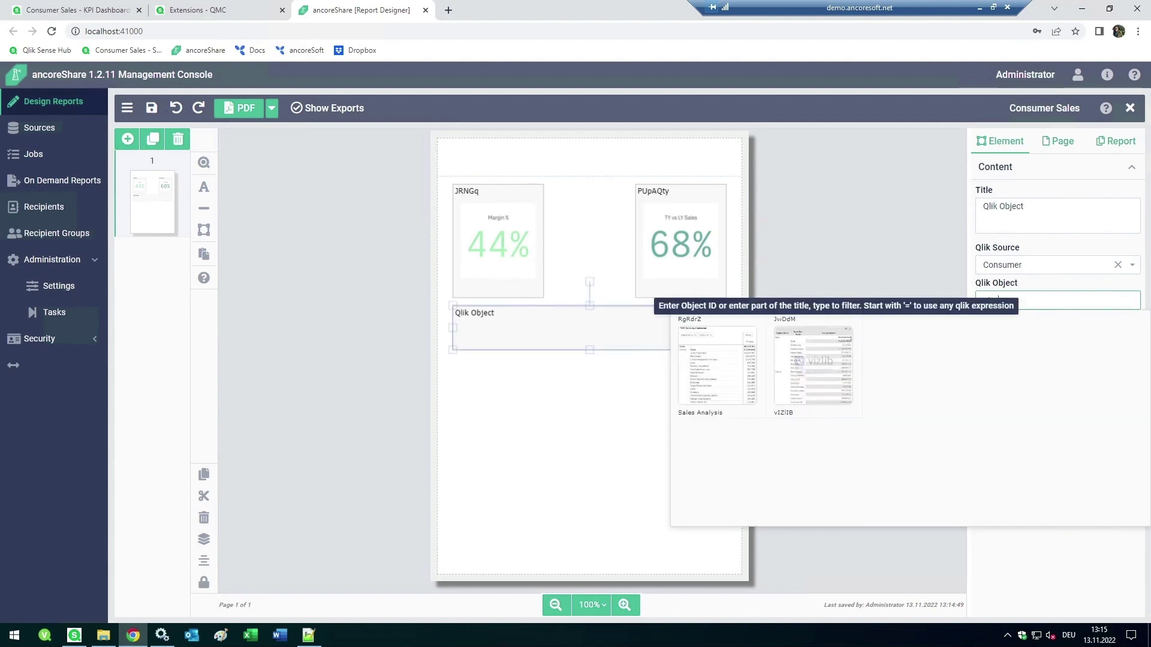
pyautogui.click(728, 374)
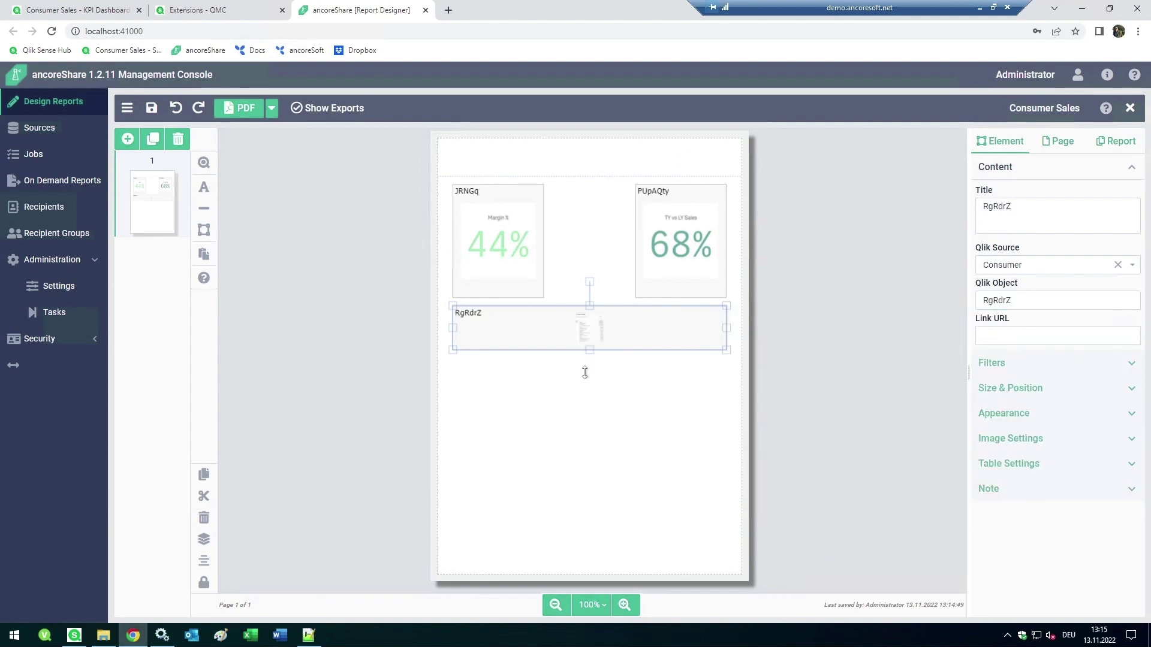
pyautogui.moveTo(581, 376); pyautogui.dragTo(579, 343)
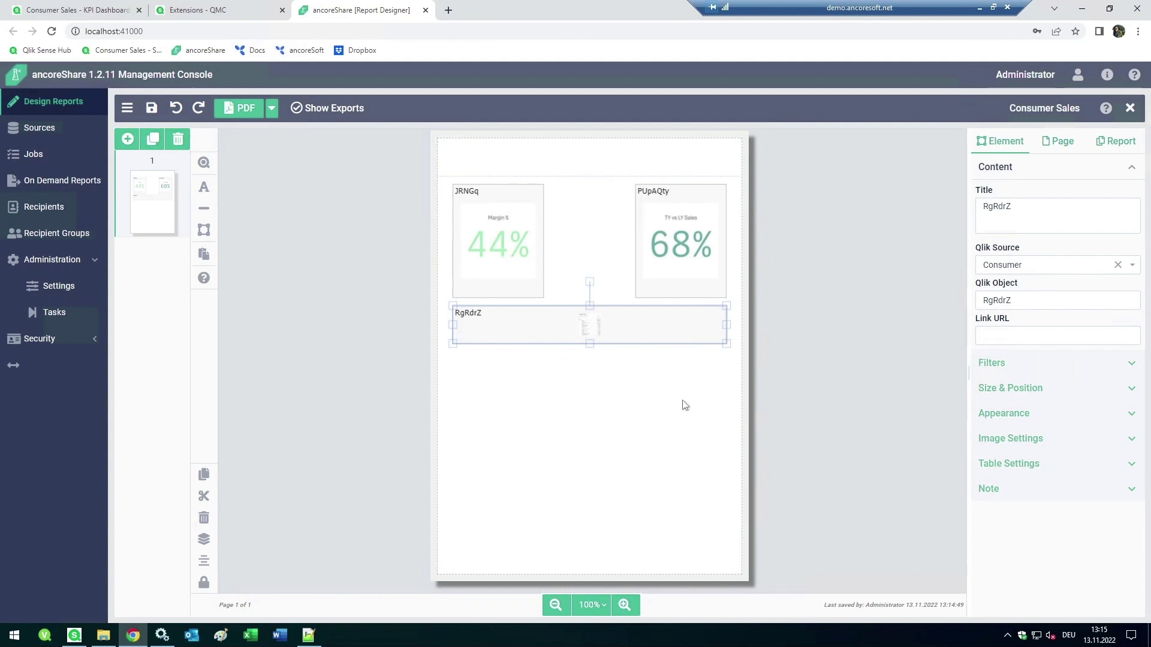
# Add a centred text element reading SALES INFO REPORT to the page header and widen it to fit on one line
pyautogui.moveTo(204, 187); pyautogui.dragTo(585, 157)
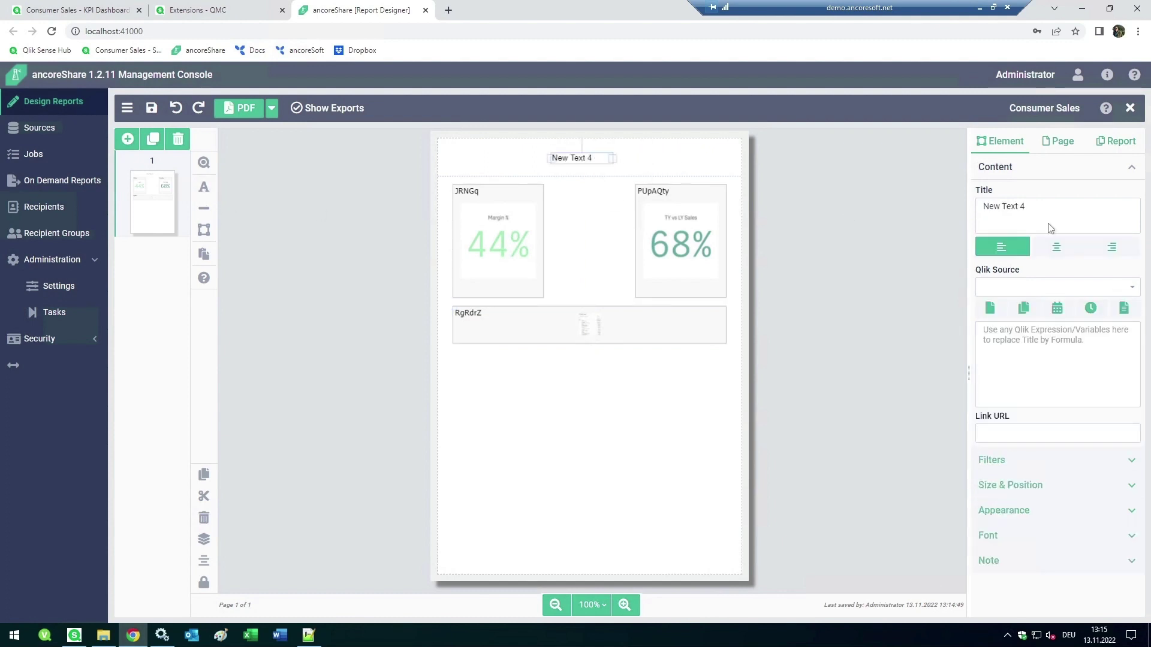
pyautogui.tripleClick(1019, 210)
pyautogui.write('S')
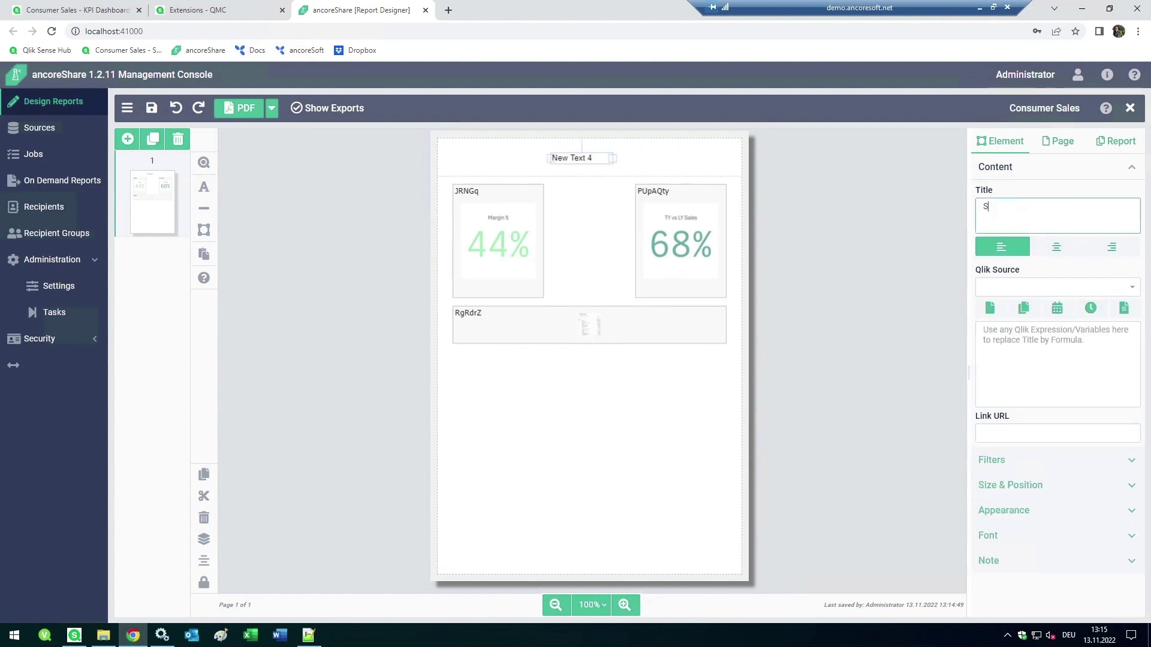
pyautogui.write('ALES INFO REPORT')
pyautogui.click(1057, 251)
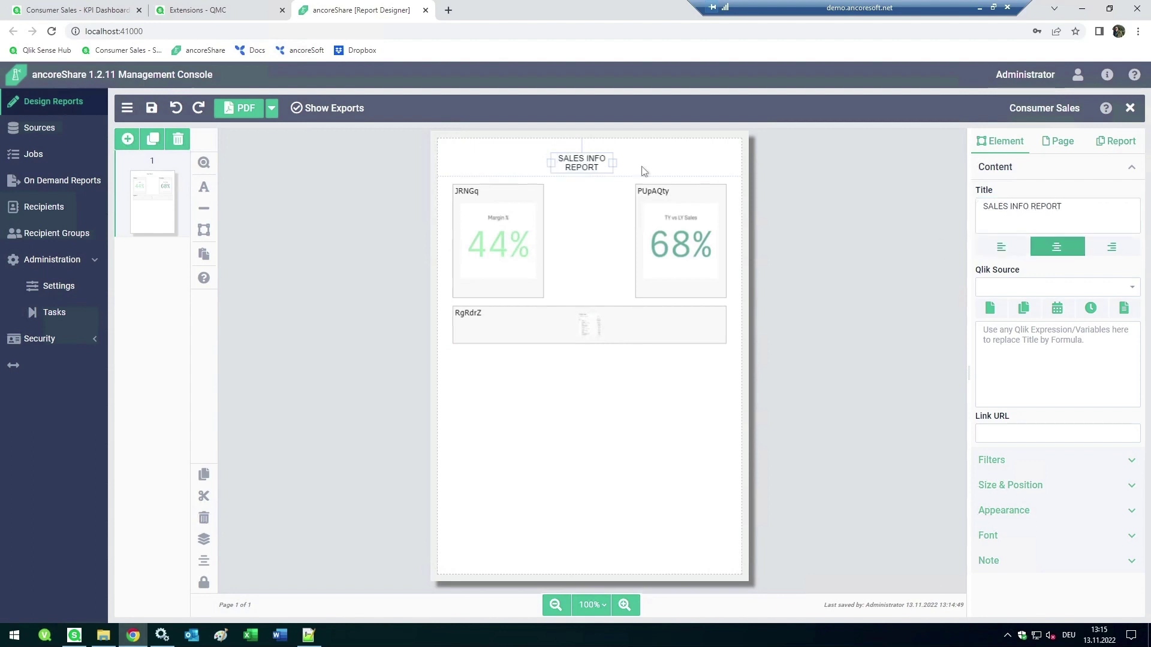
pyautogui.moveTo(616, 159)
pyautogui.mouseDown()
pyautogui.moveTo(688, 159)
pyautogui.moveTo(621, 160)
pyautogui.mouseUp()
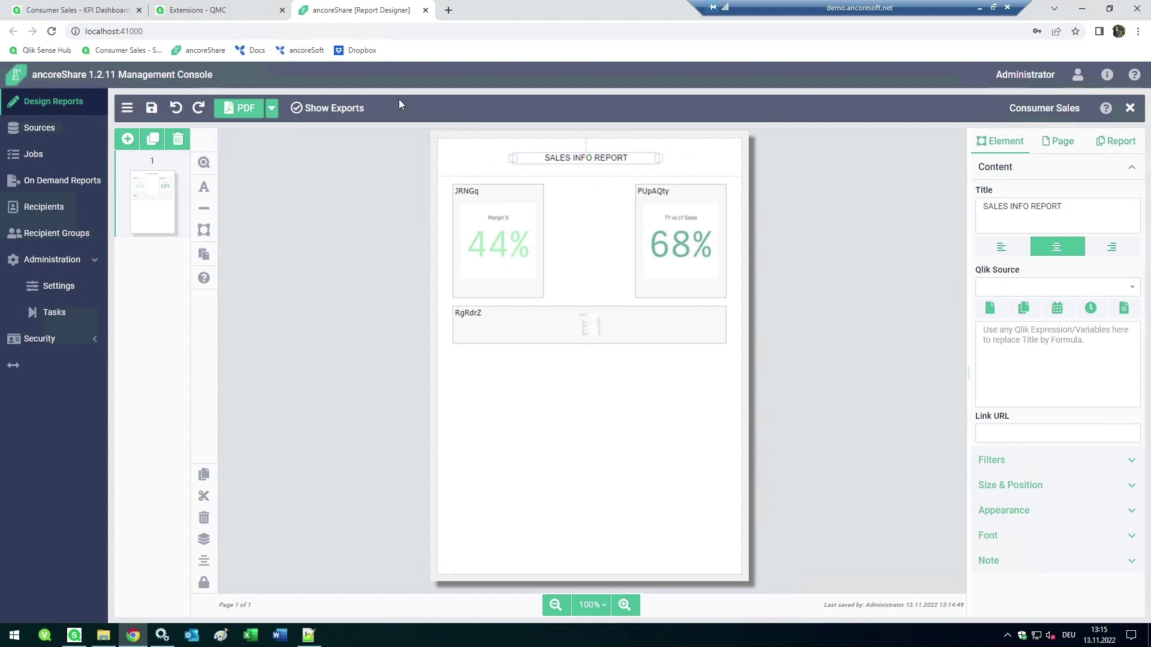
# Export previews of the Consumer Sales report as PDF and as HTML
pyautogui.click(247, 114)
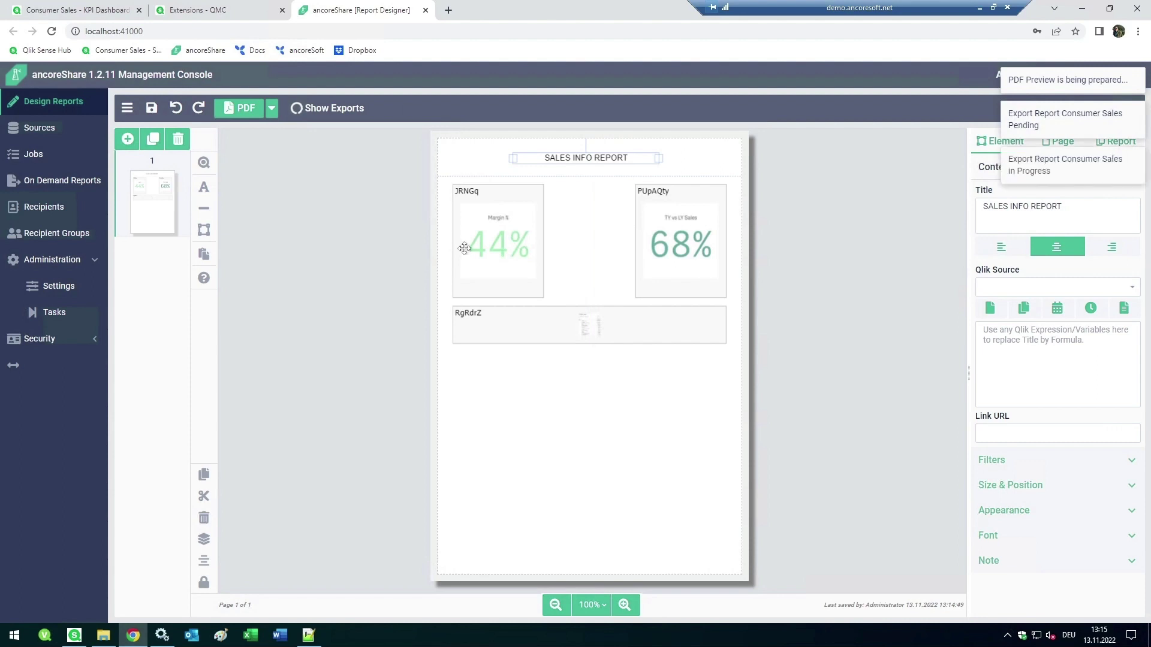
pyautogui.click(351, 115)
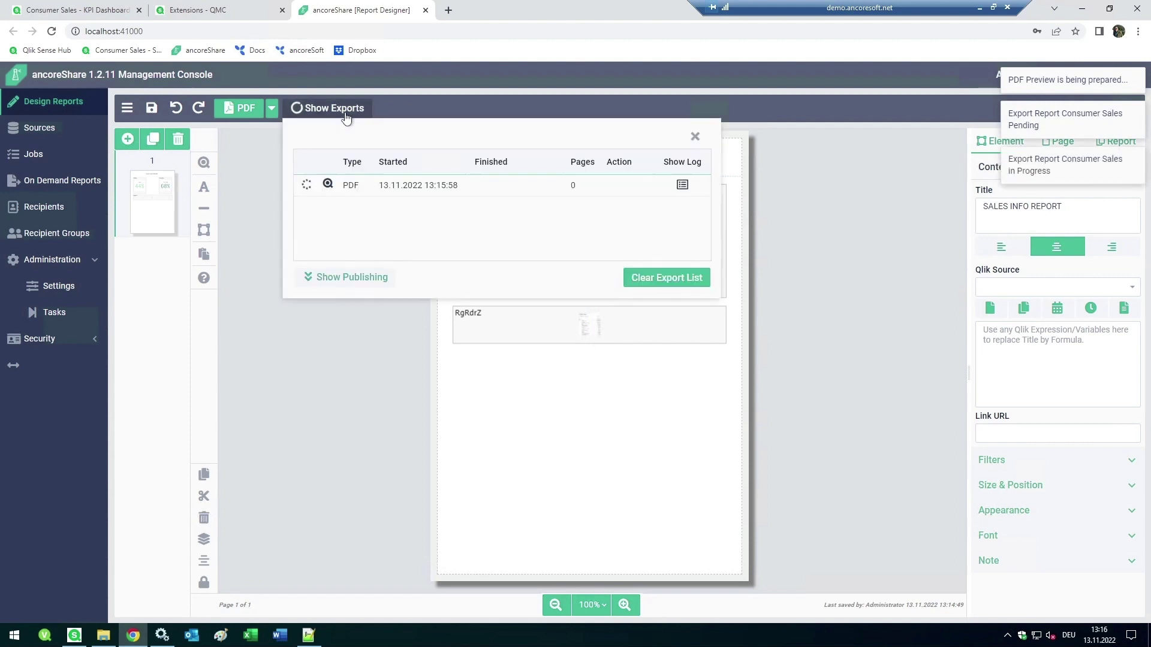
pyautogui.click(272, 108)
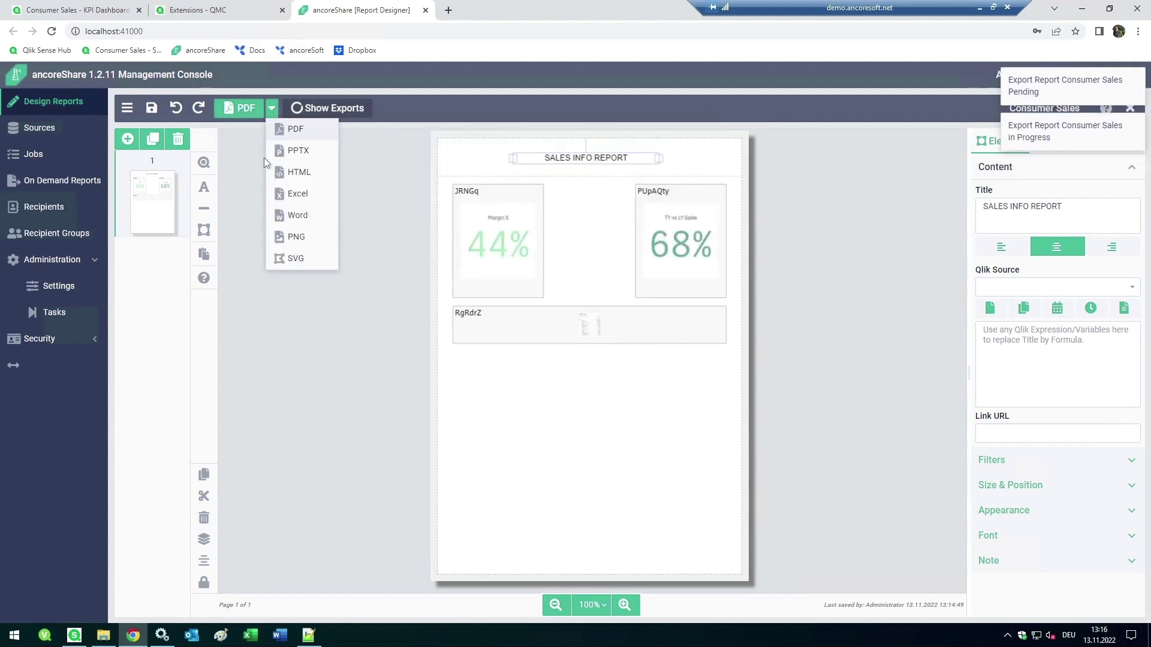
pyautogui.click(300, 174)
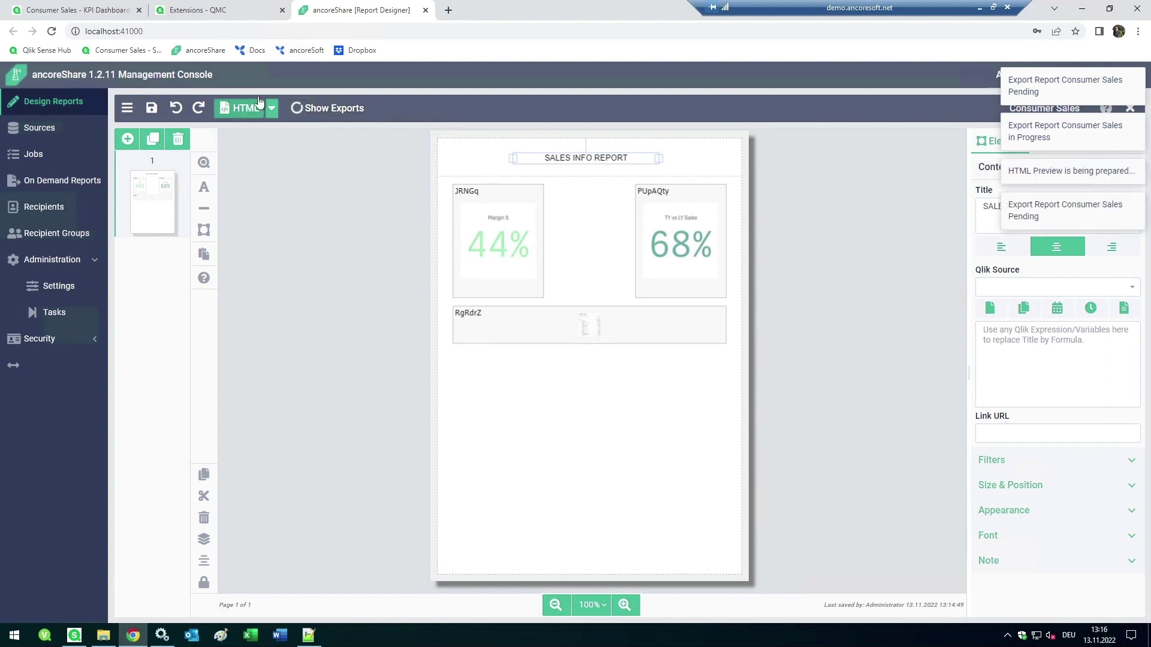
pyautogui.click(277, 113)
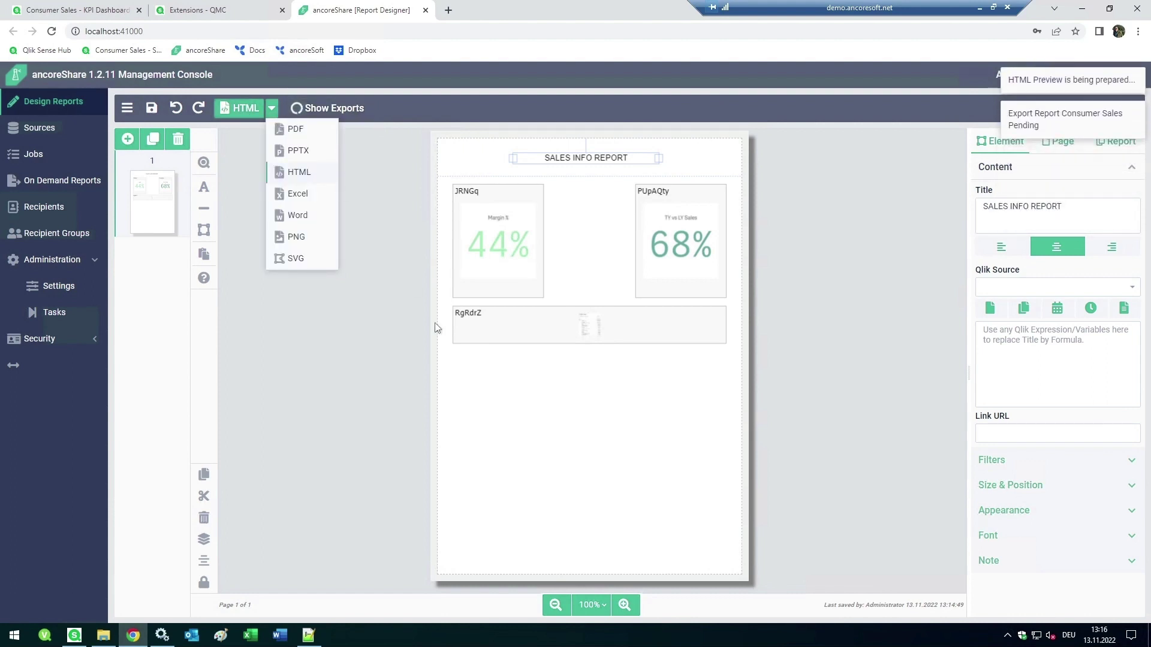
pyautogui.click(591, 431)
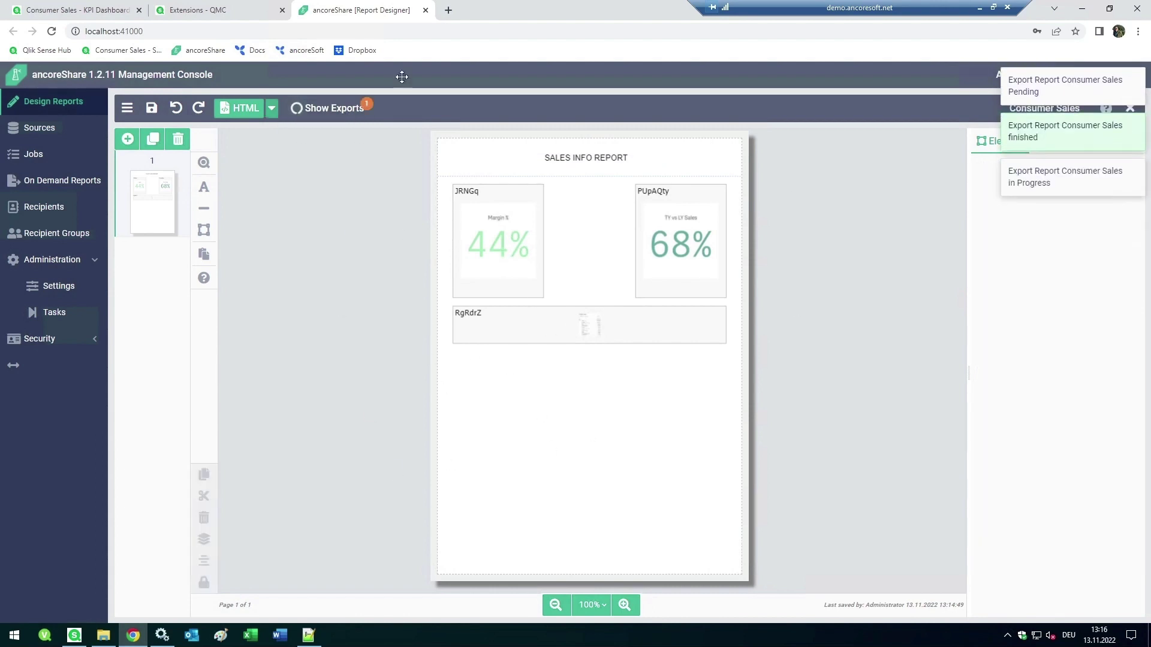
# View the finished PDF export, check how the sales table runs across its pages, and close the preview and the export list
pyautogui.click(334, 108)
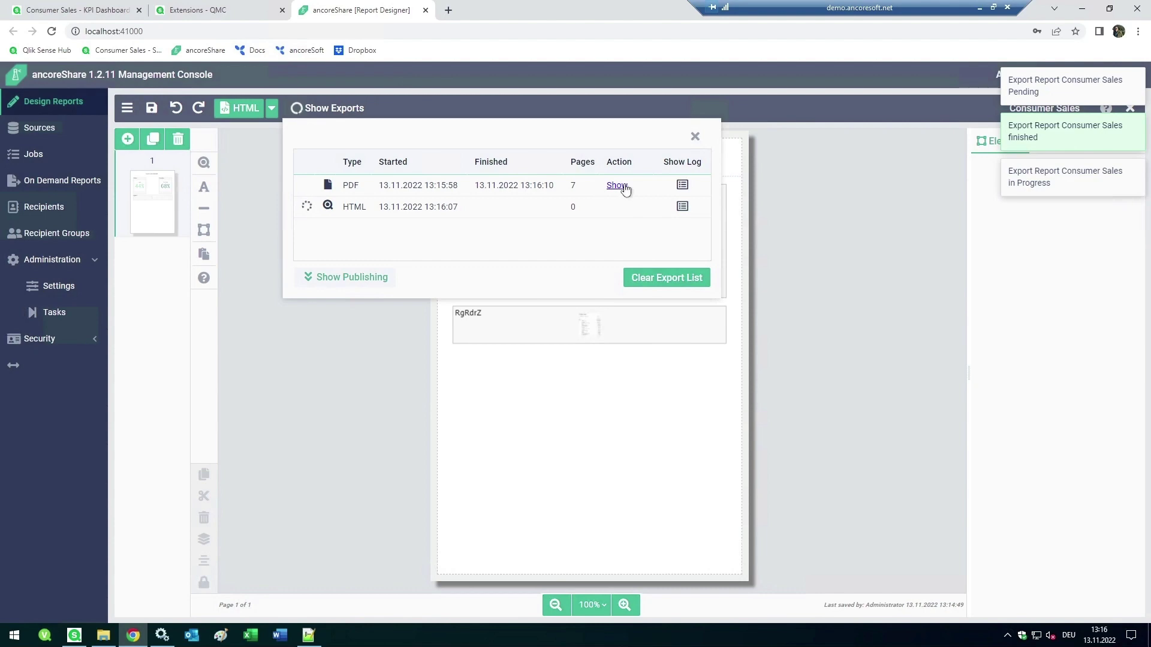
pyautogui.click(617, 186)
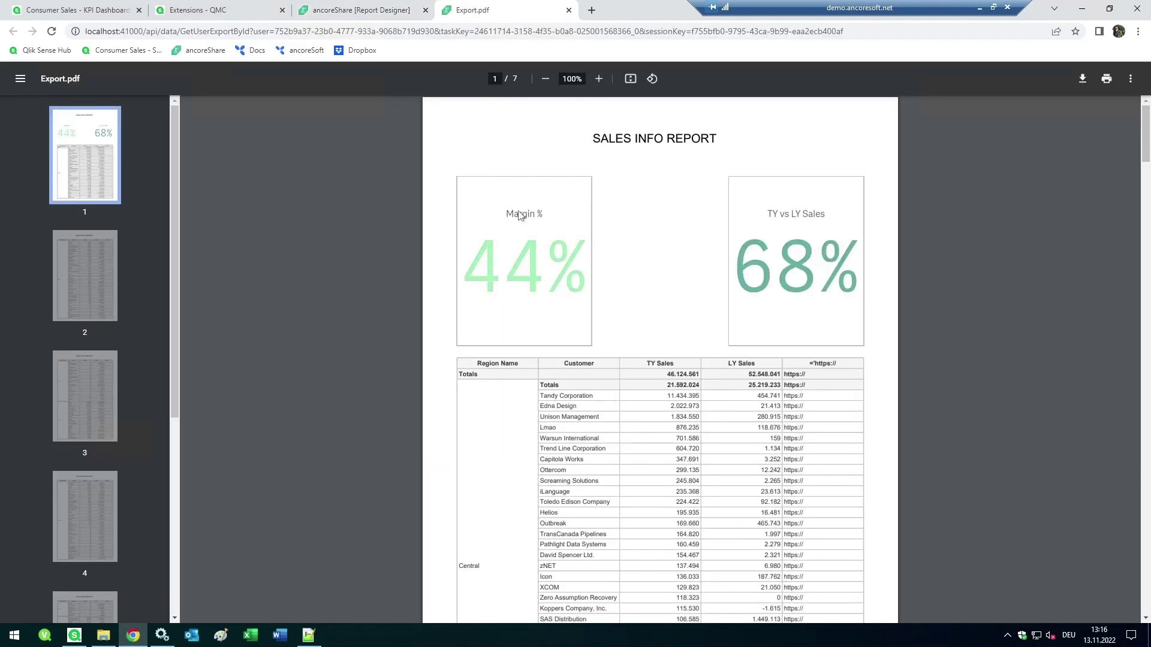
pyautogui.scroll(-5, 642, 471)
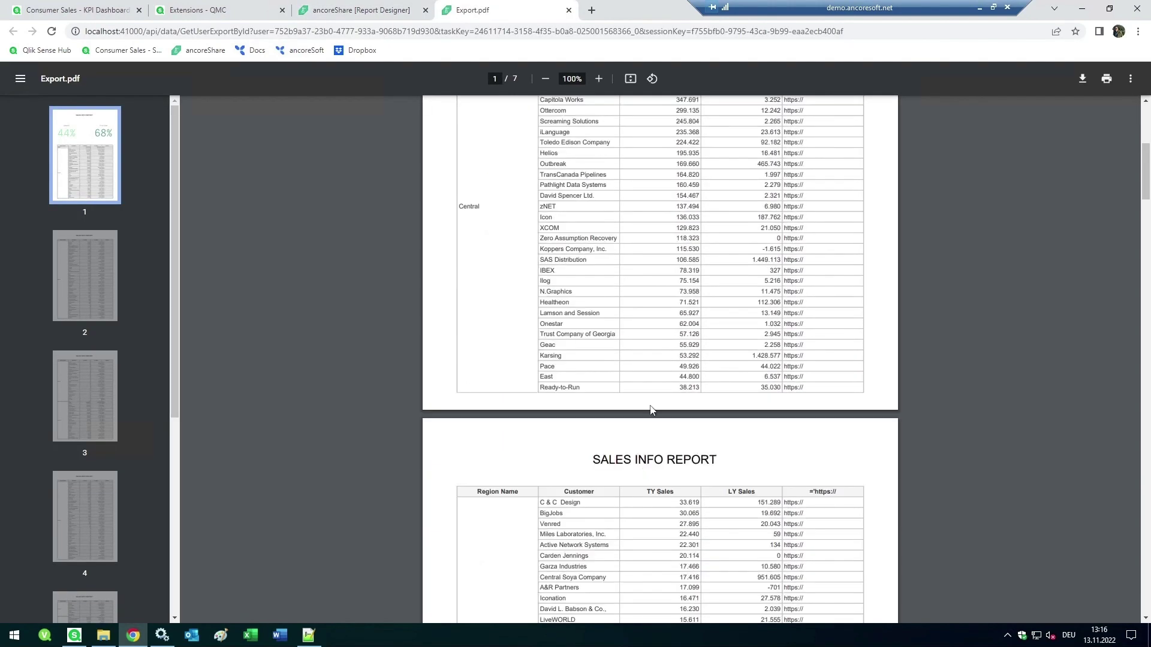
pyautogui.scroll(-13, 650, 410)
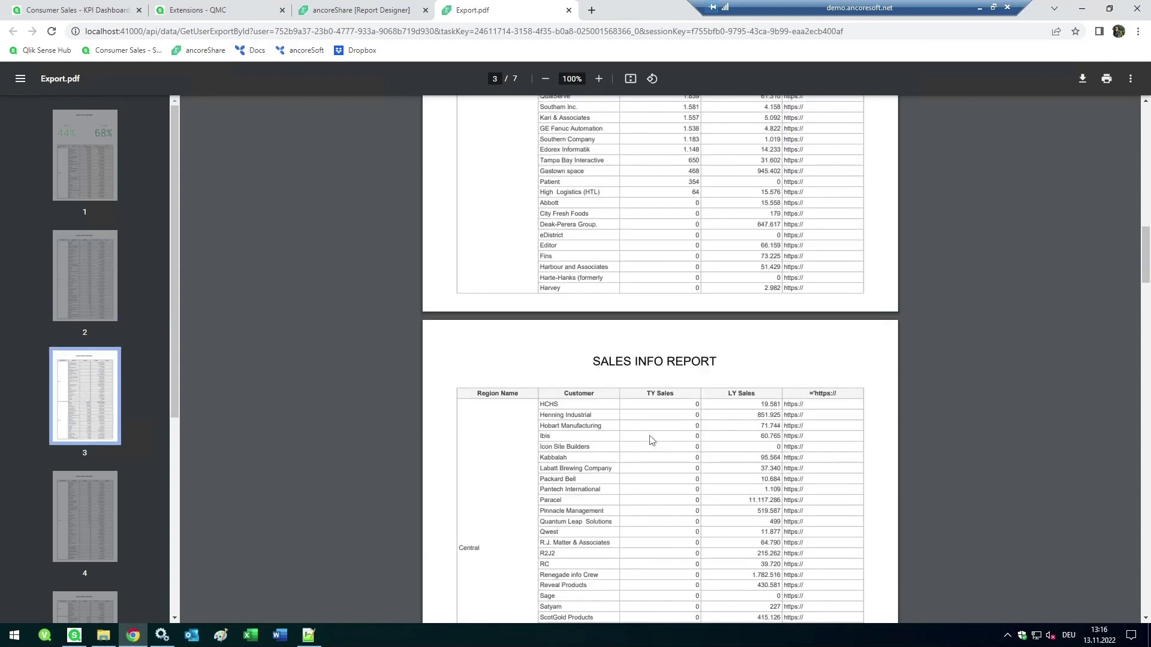
pyautogui.scroll(15, 652, 441)
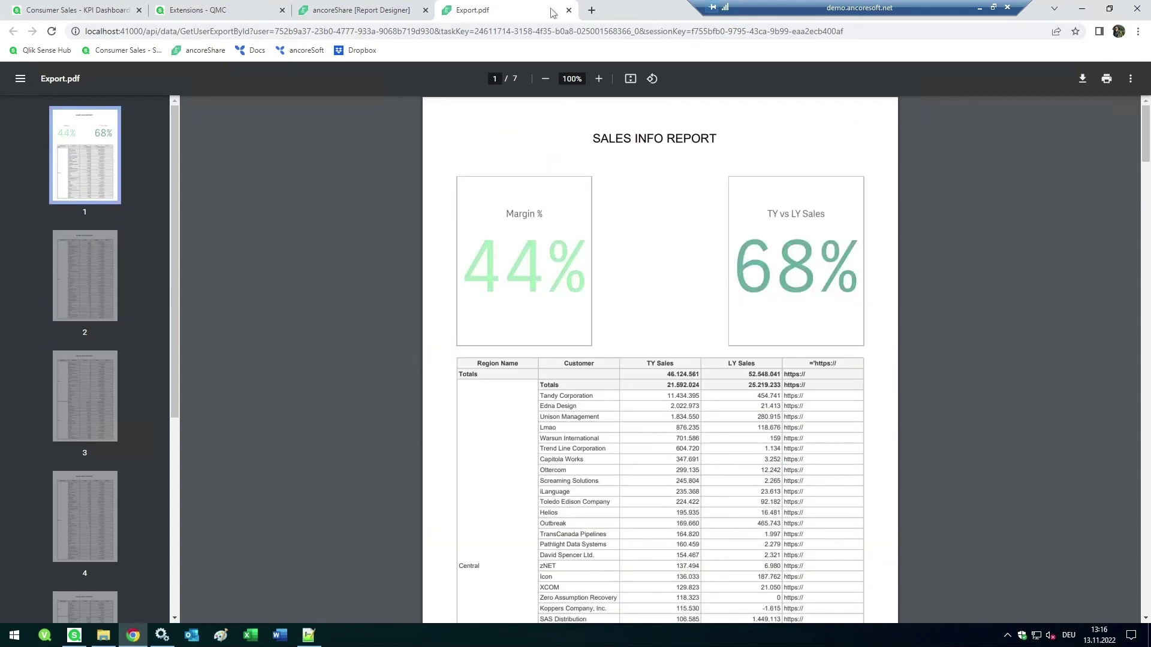
pyautogui.click(568, 11)
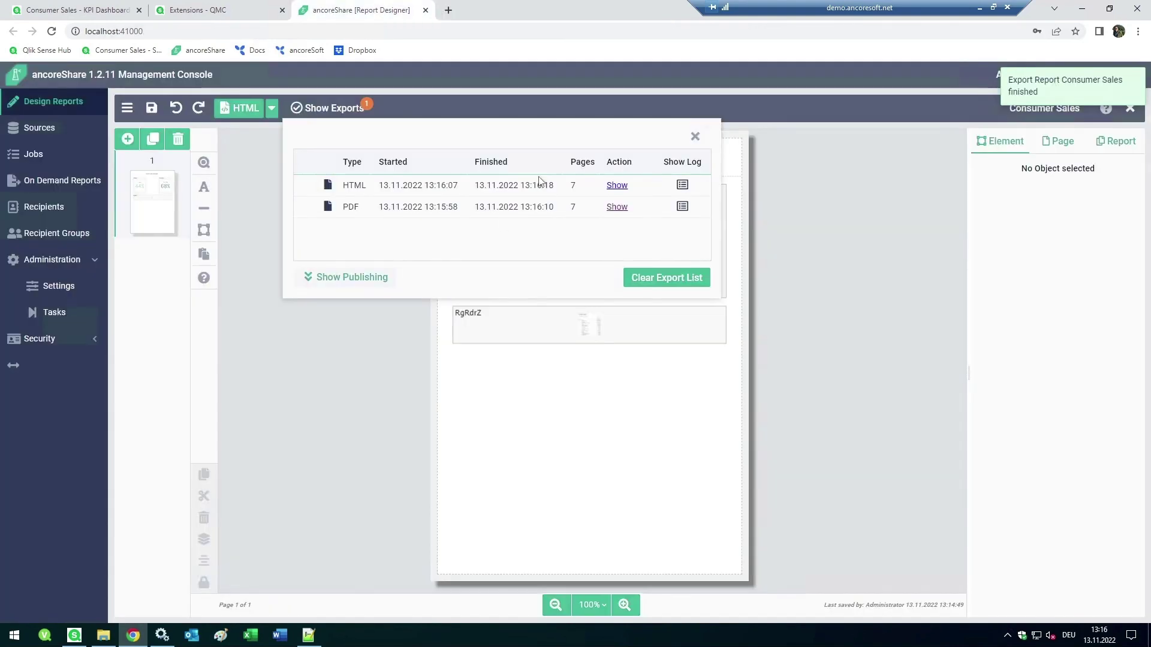
pyautogui.click(695, 137)
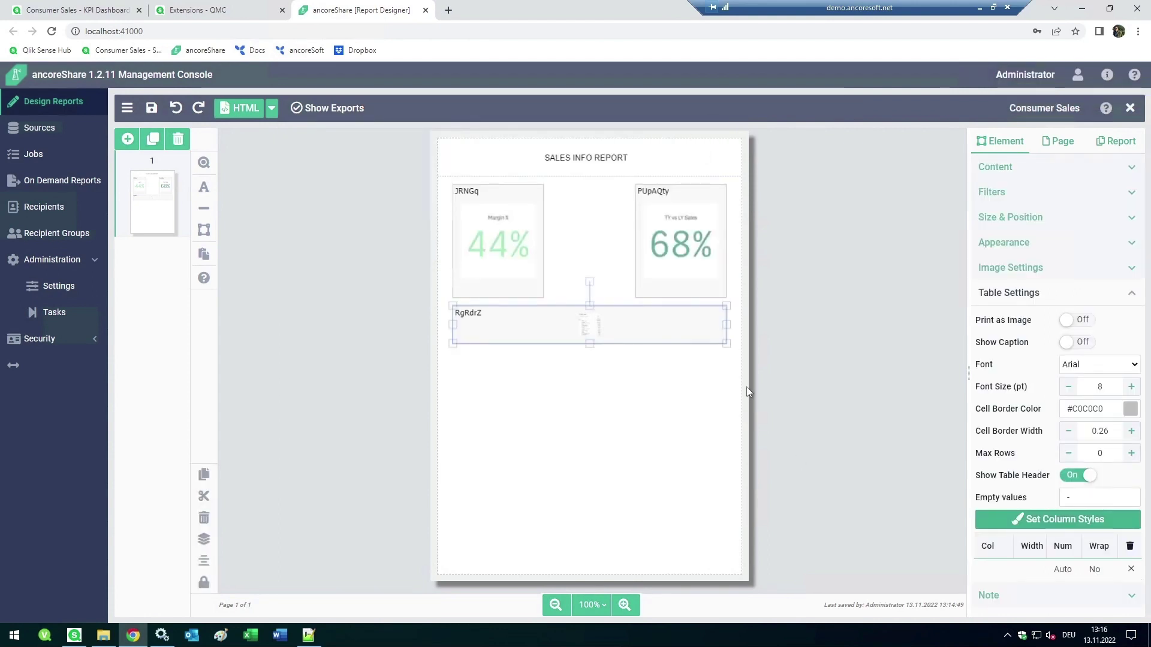